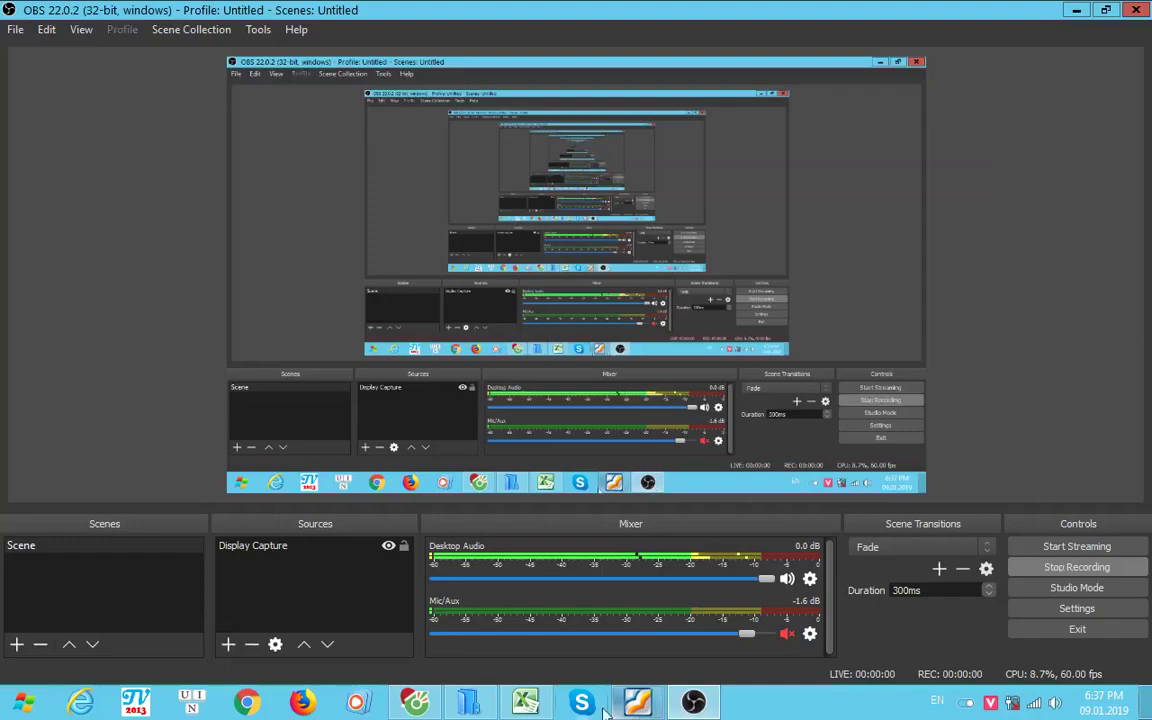
Step: Switch from OBS Studio to the 'đồ án nền móng_móng nông đệm cát.xlsx' Excel window
click(538, 710)
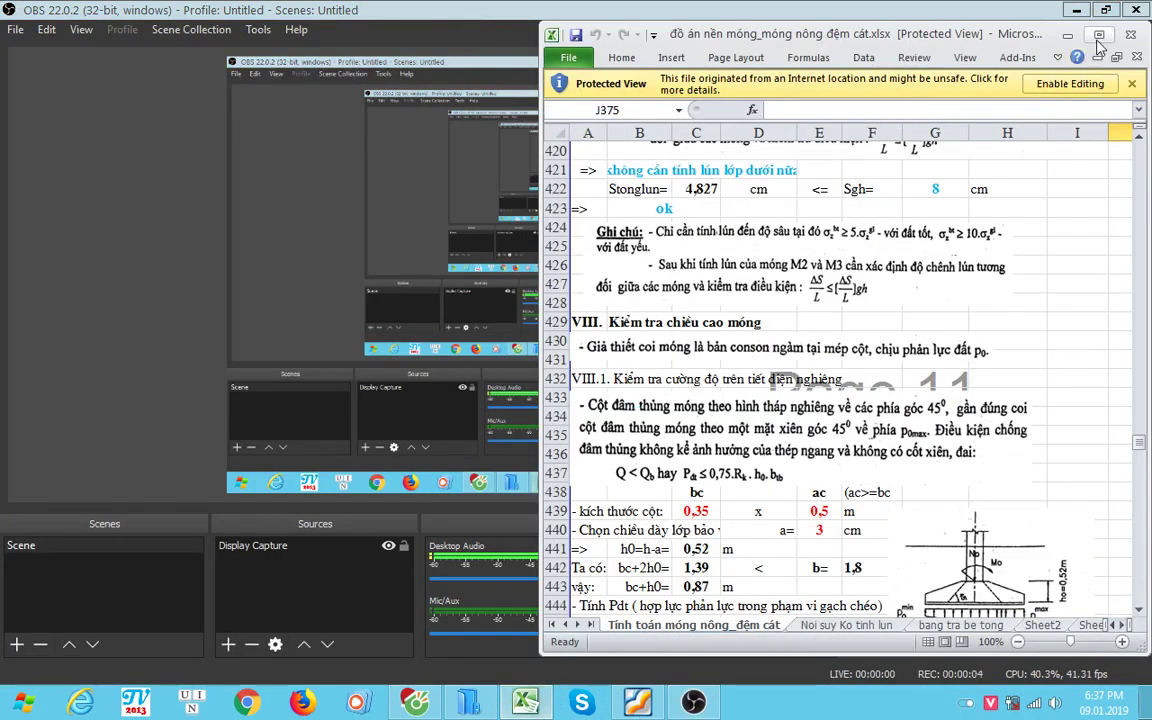
Step: Maximize the Excel window and enable editing and content to leave Protected View
click(1105, 10)
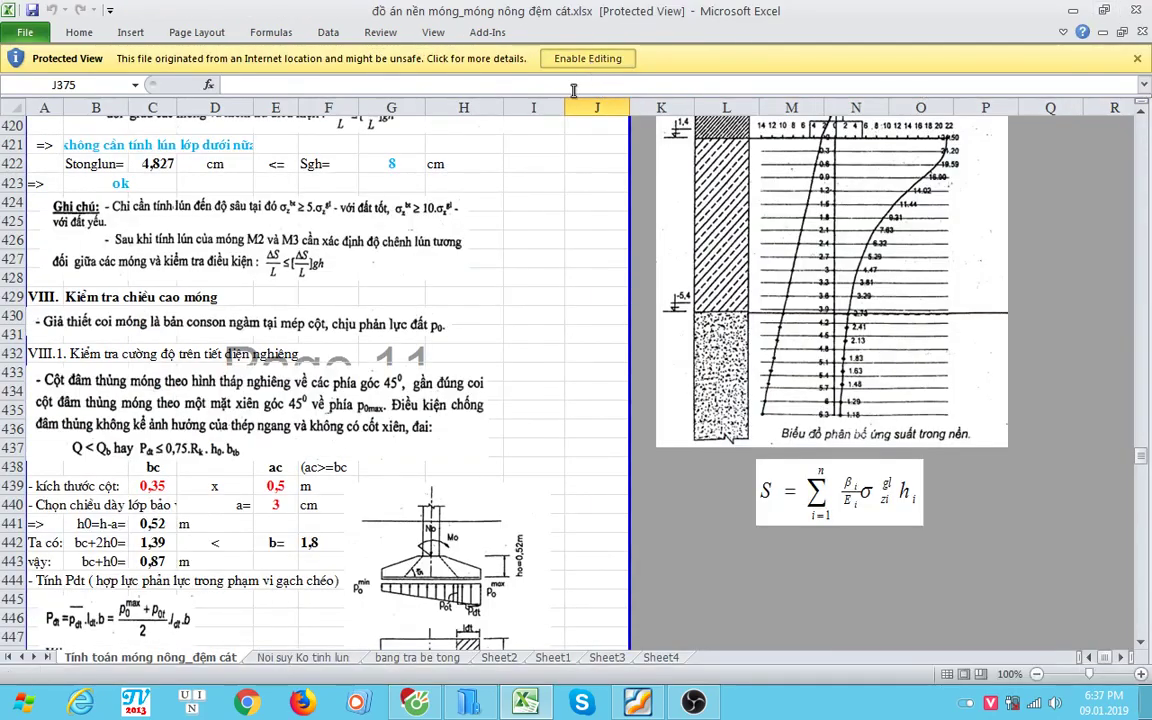
scroll(477, 397, up, 5)
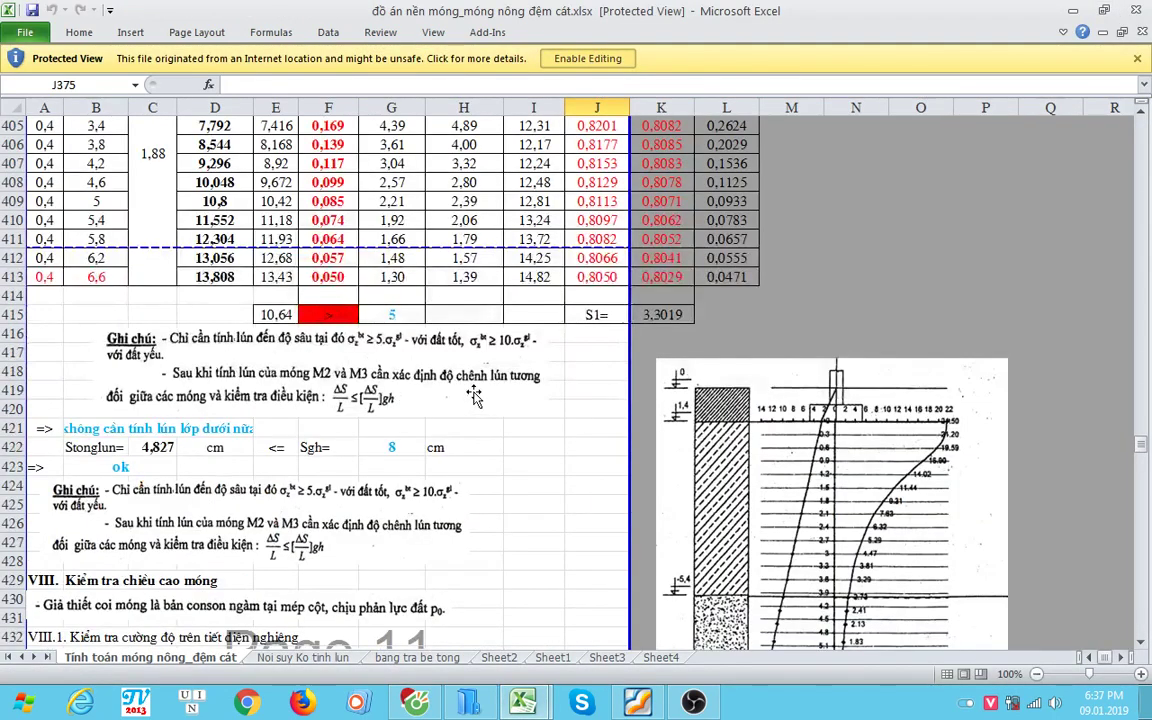
scroll(445, 350, up, 3)
scroll(677, 393, up, 9)
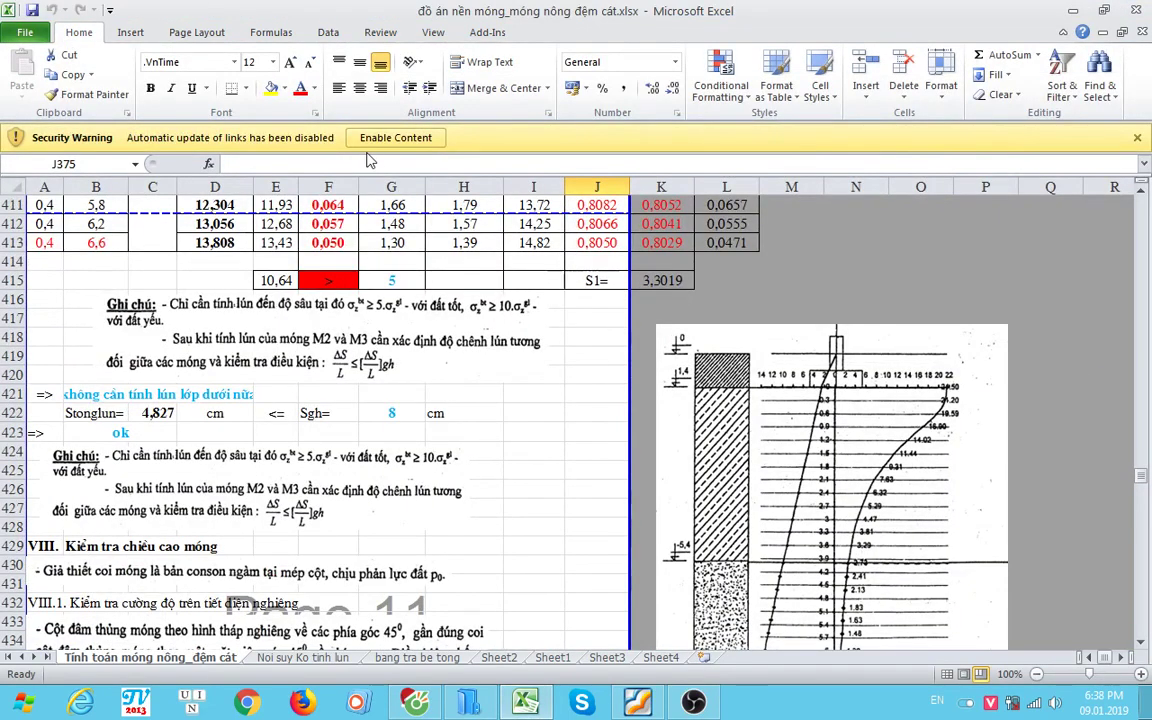
click(381, 141)
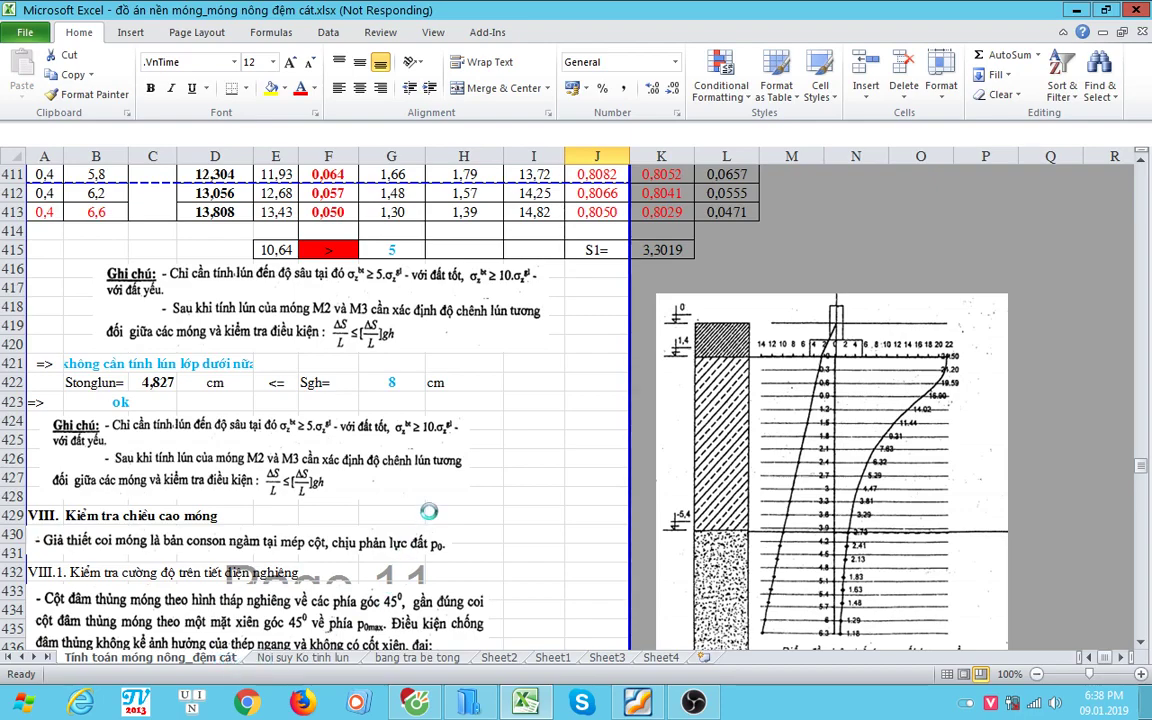
Step: Dismiss the 'links cannot be updated' warning and return to the top of the sheet
click(528, 406)
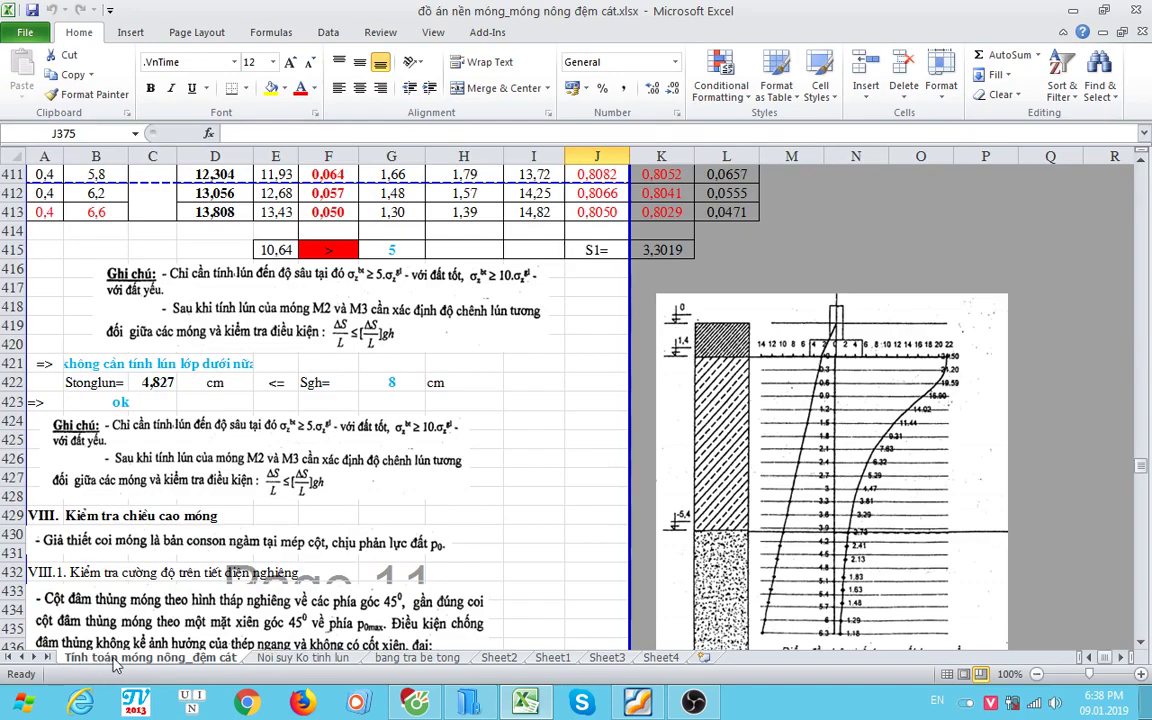
scroll(117, 660, down, 1)
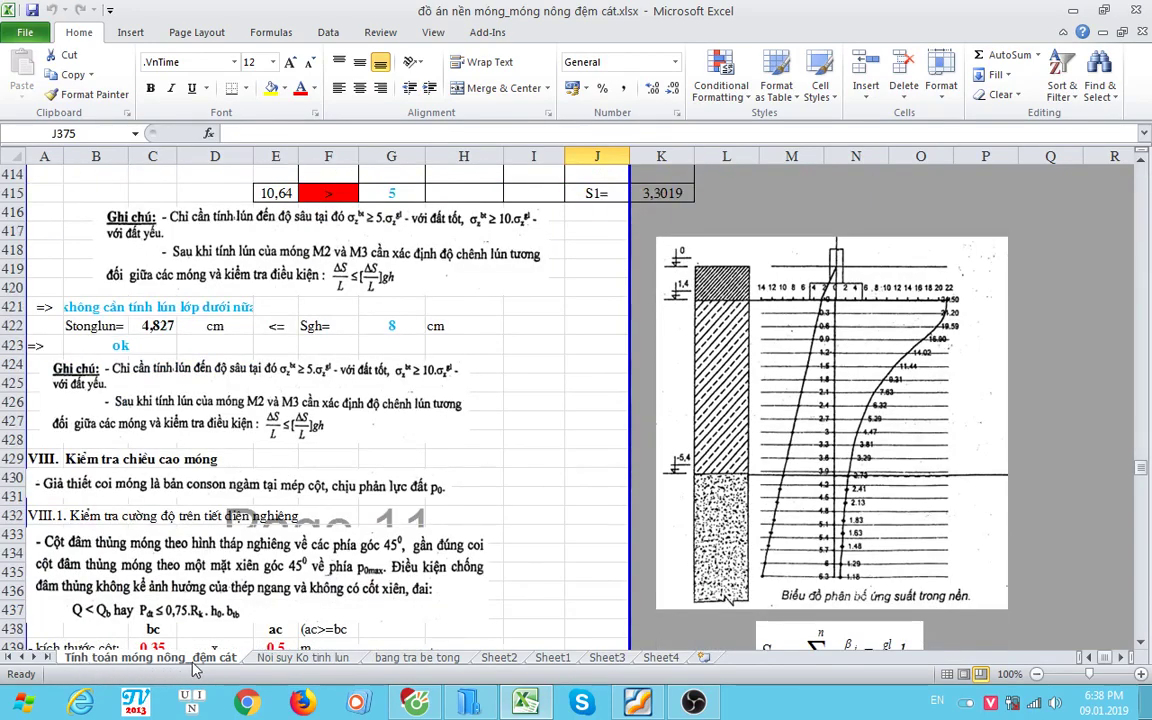
scroll(316, 622, up, 10)
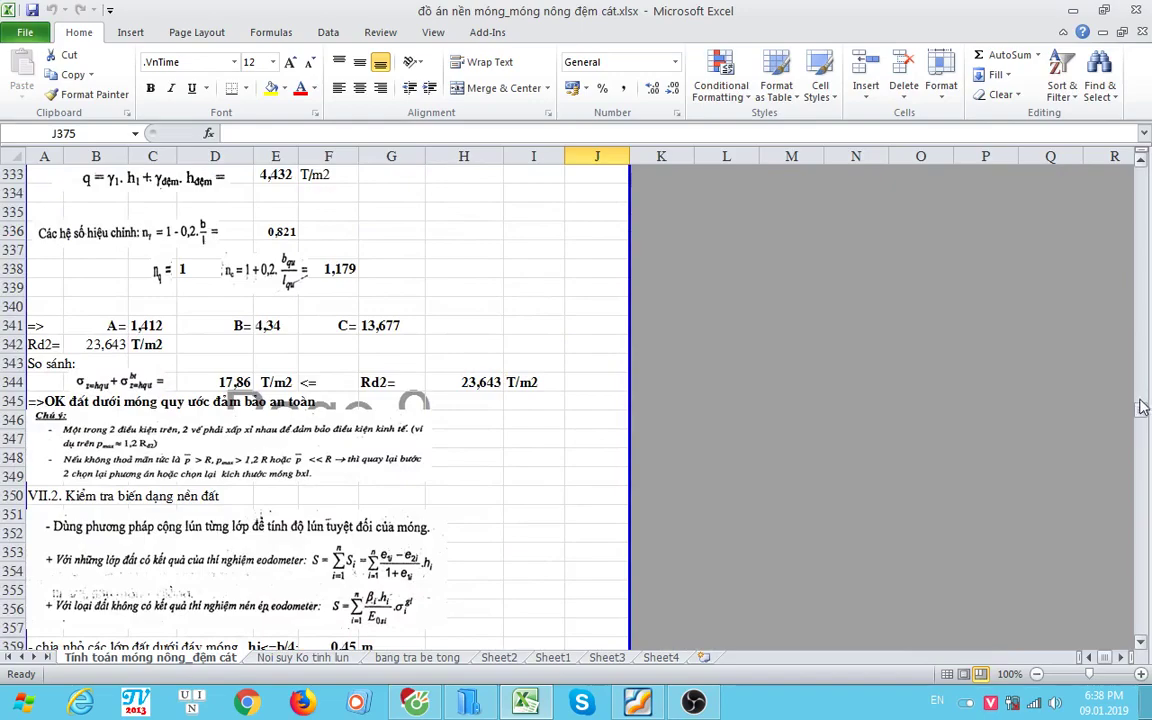
drag(1140, 440, 1141, 172)
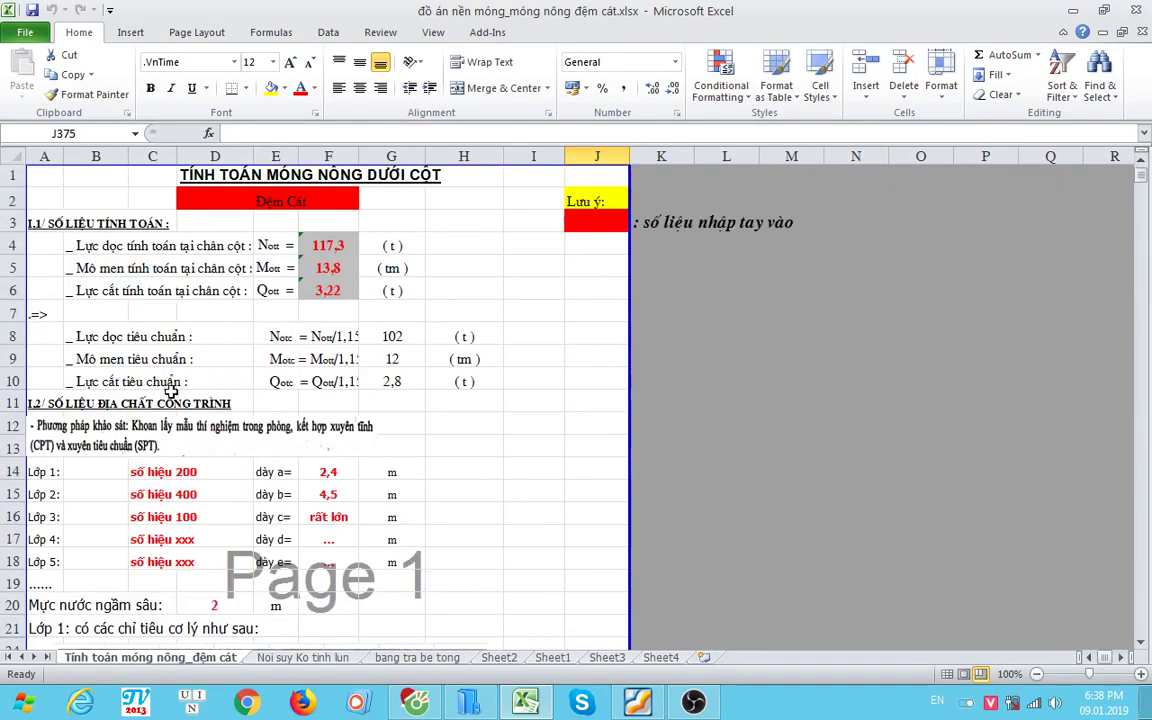
Step: Inspect the sheet title and Đệm Cát heading cells above the column load inputs
click(206, 175)
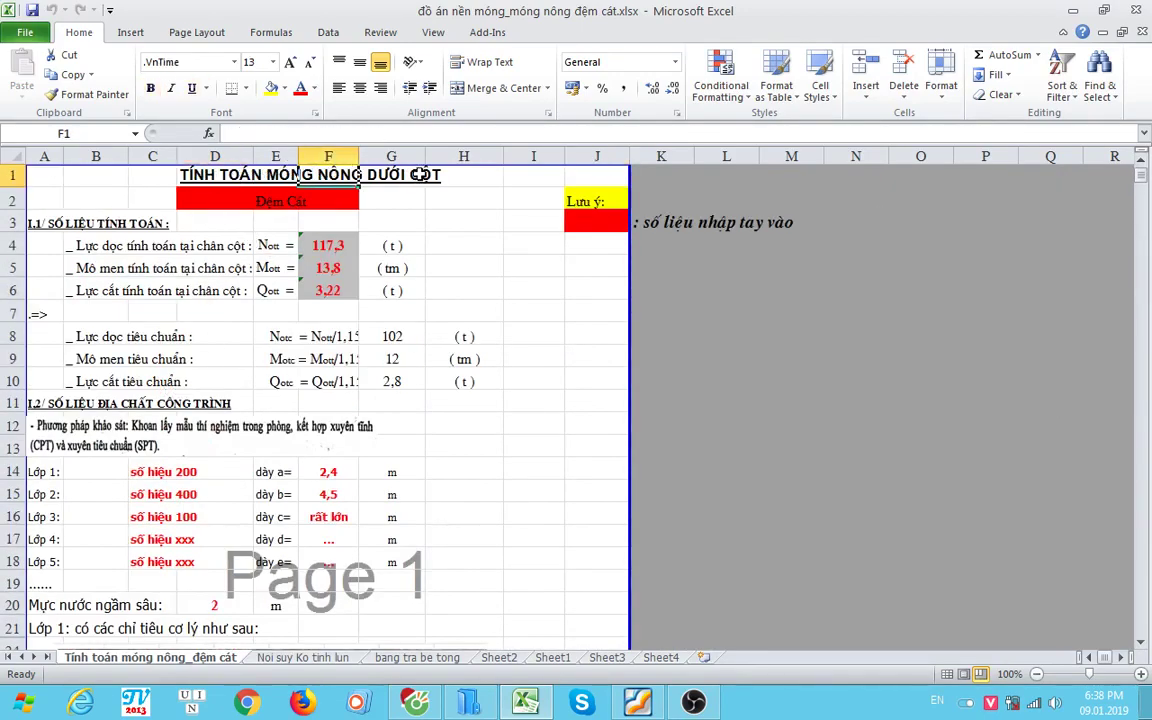
click(290, 204)
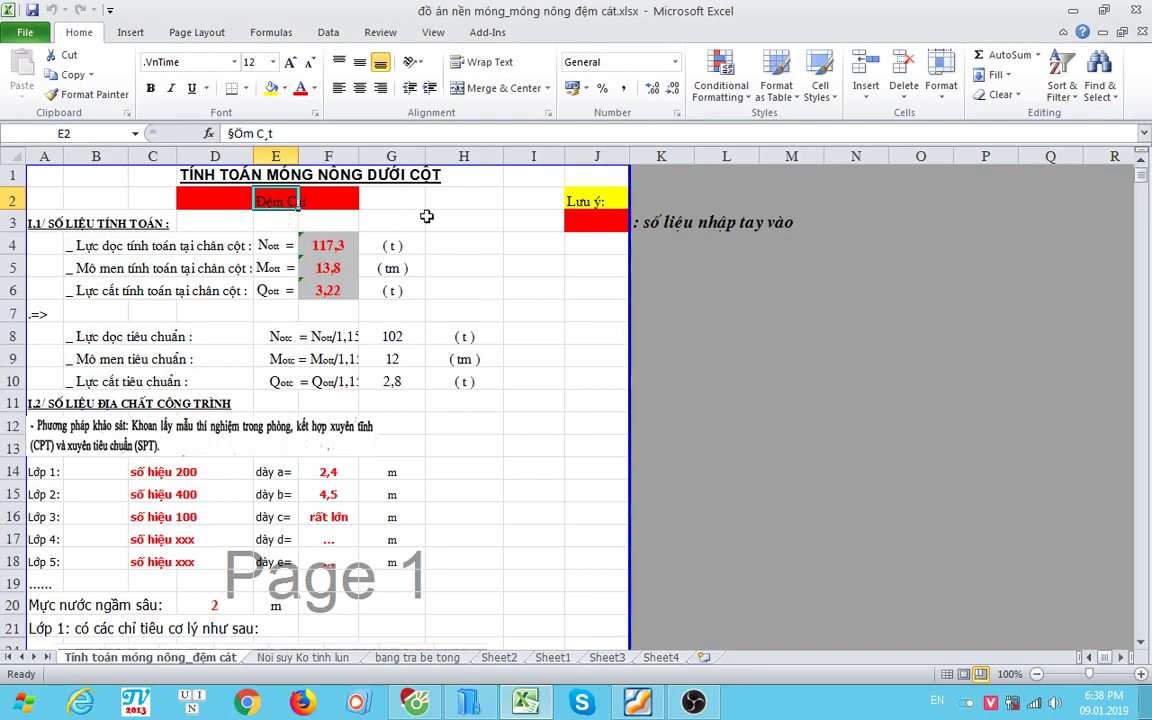
click(533, 243)
click(726, 243)
Step: Check the ROUND formulas behind the design and standard axial load and moment
scroll(285, 265, down, 1)
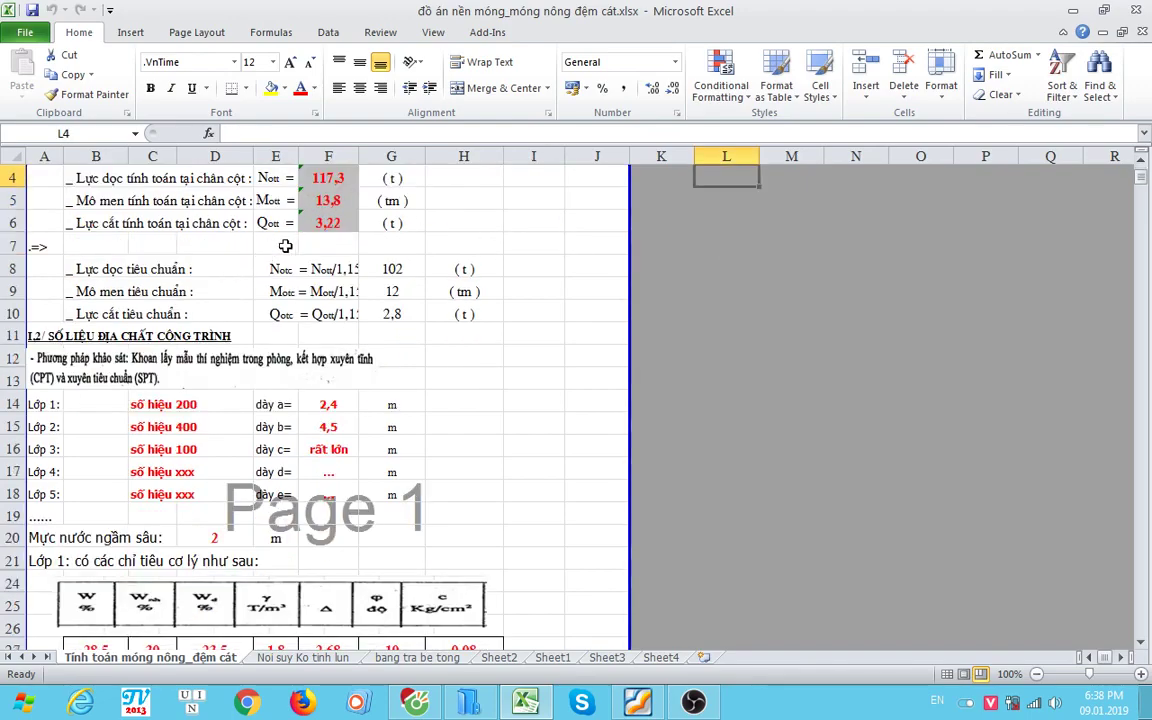
scroll(285, 265, up, 1)
click(318, 245)
click(326, 266)
scroll(318, 297, down, 1)
click(385, 263)
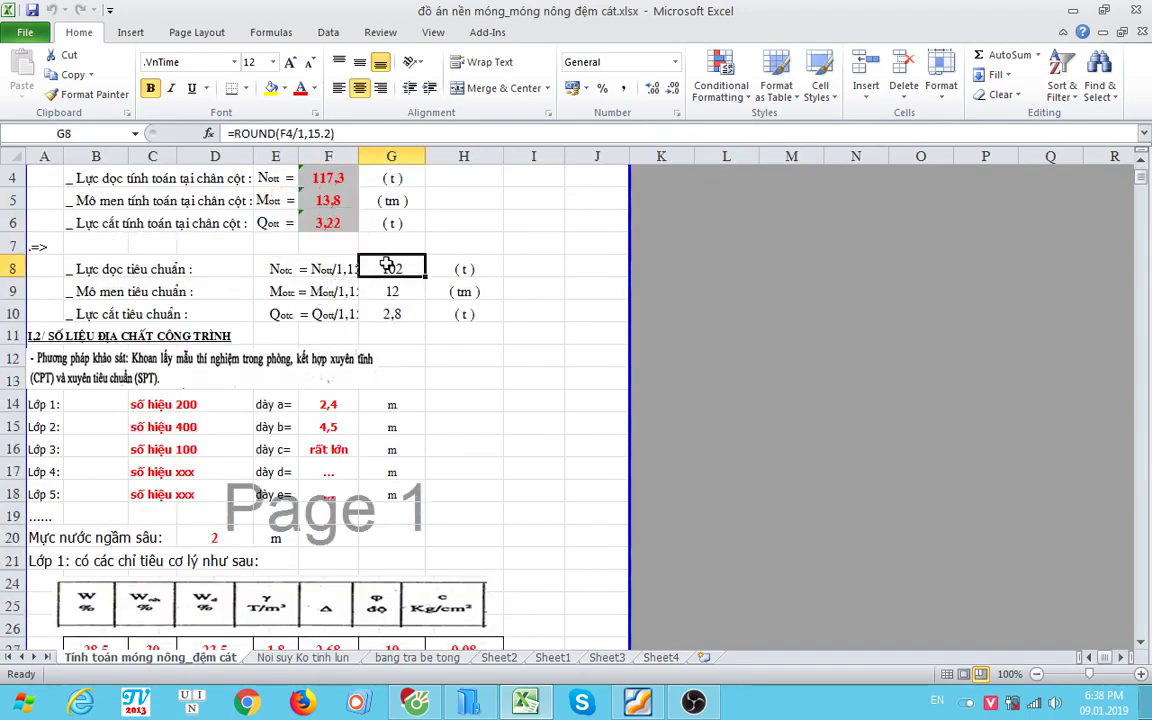
key(Down)
Step: Widen column F so the standard moment and shear labels display in full
drag(358, 158, 374, 158)
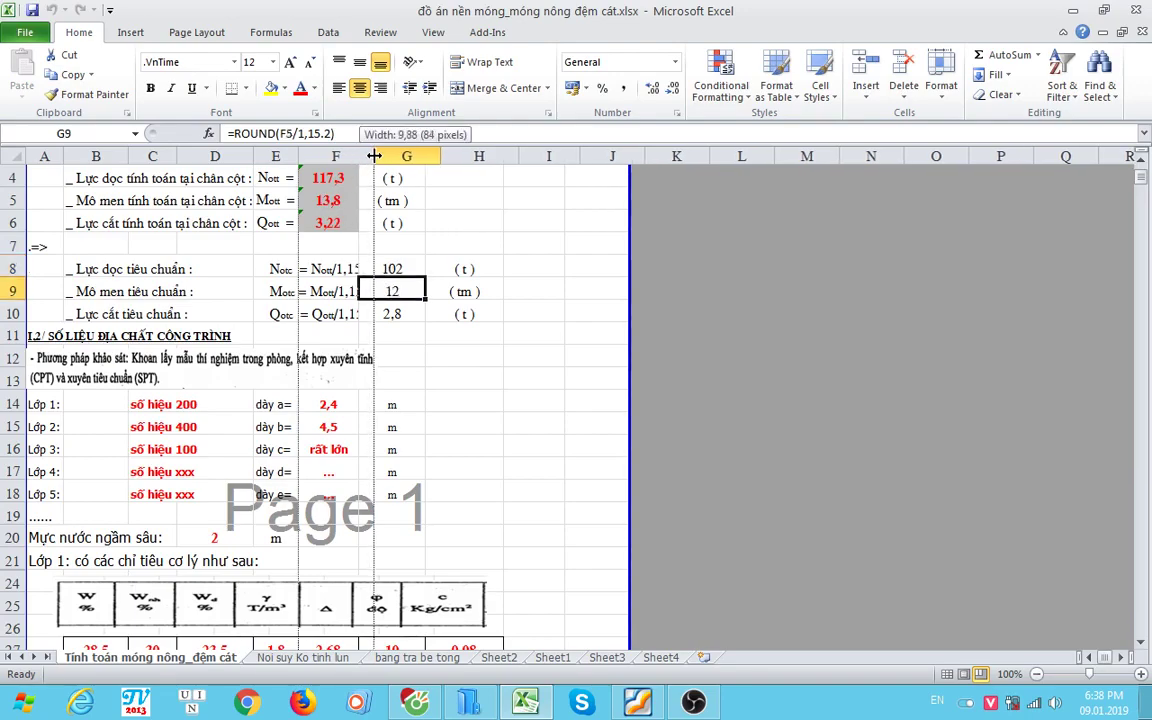
click(345, 291)
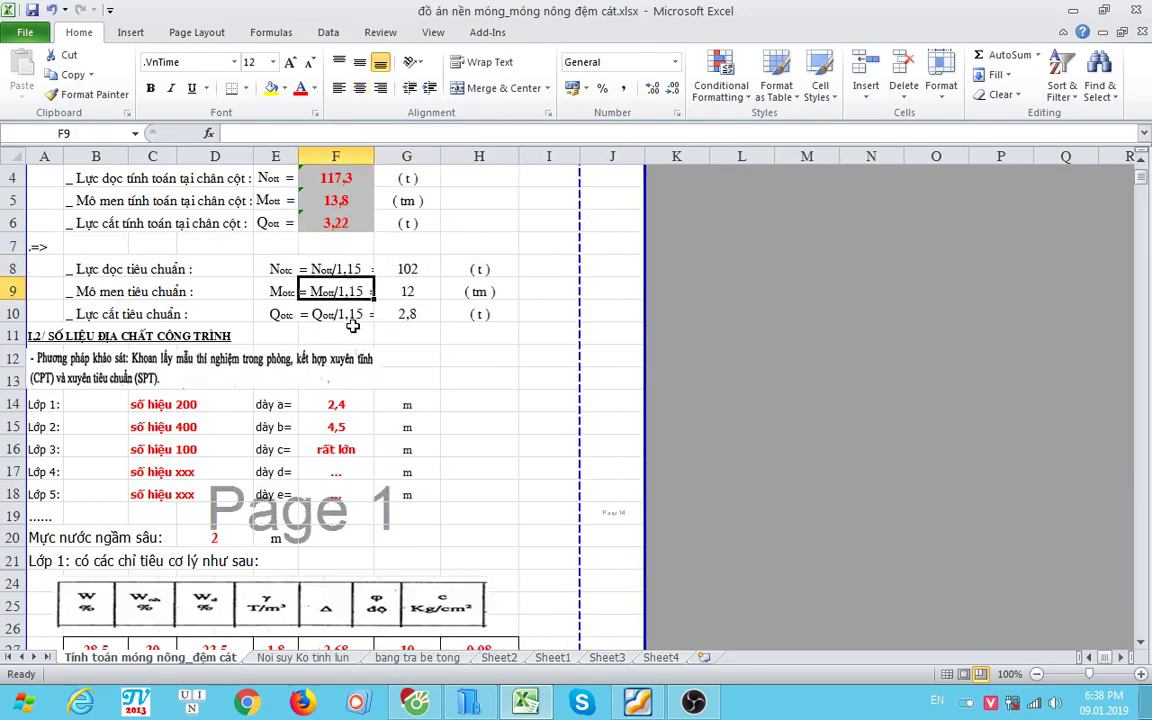
click(360, 313)
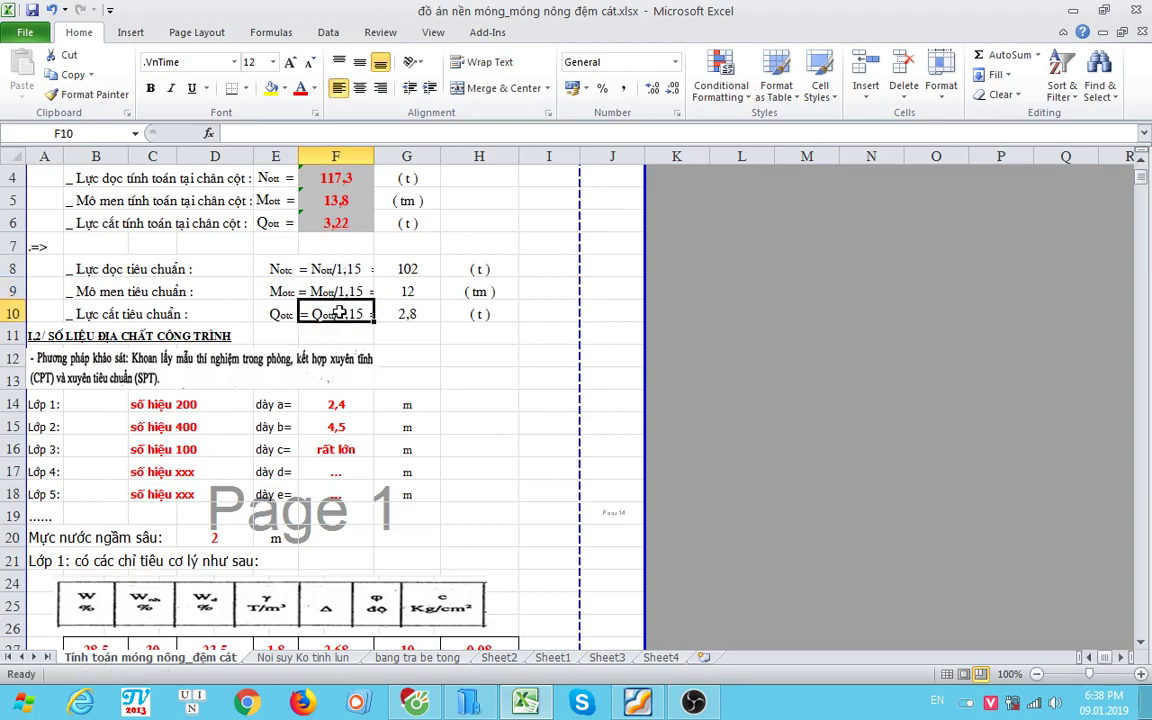
scroll(366, 320, down, 1)
key(Right)
scroll(330, 290, down, 2)
scroll(282, 305, up, 2)
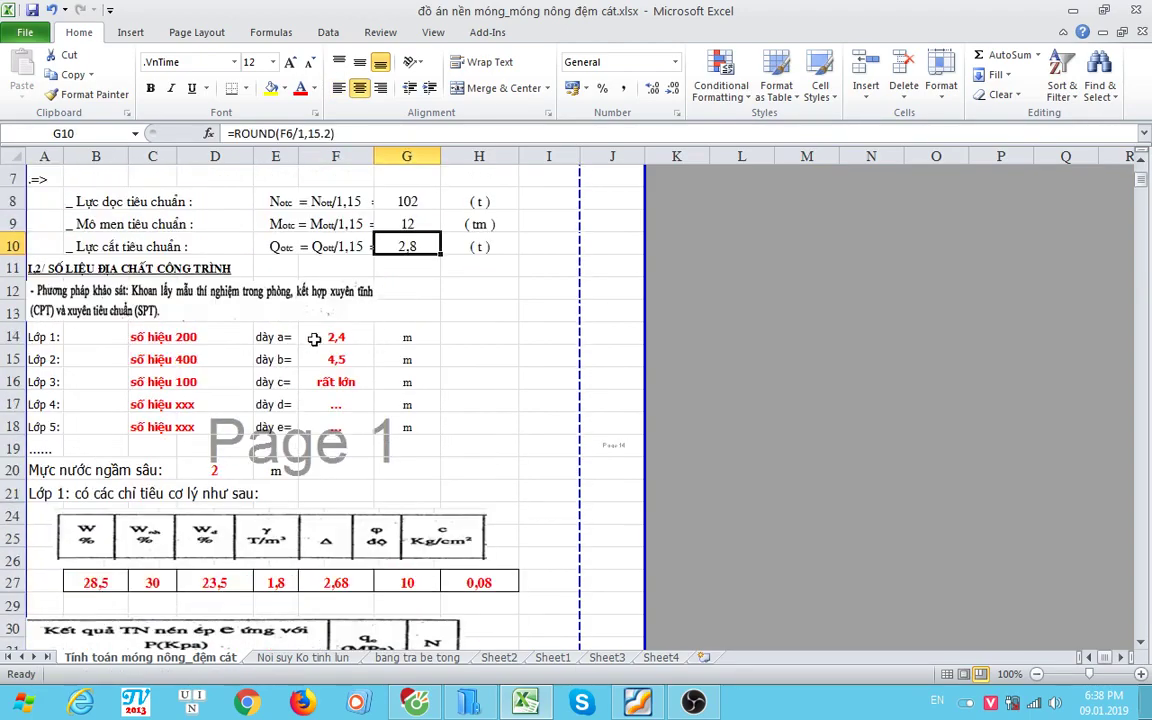
scroll(253, 303, down, 1)
scroll(250, 326, down, 2)
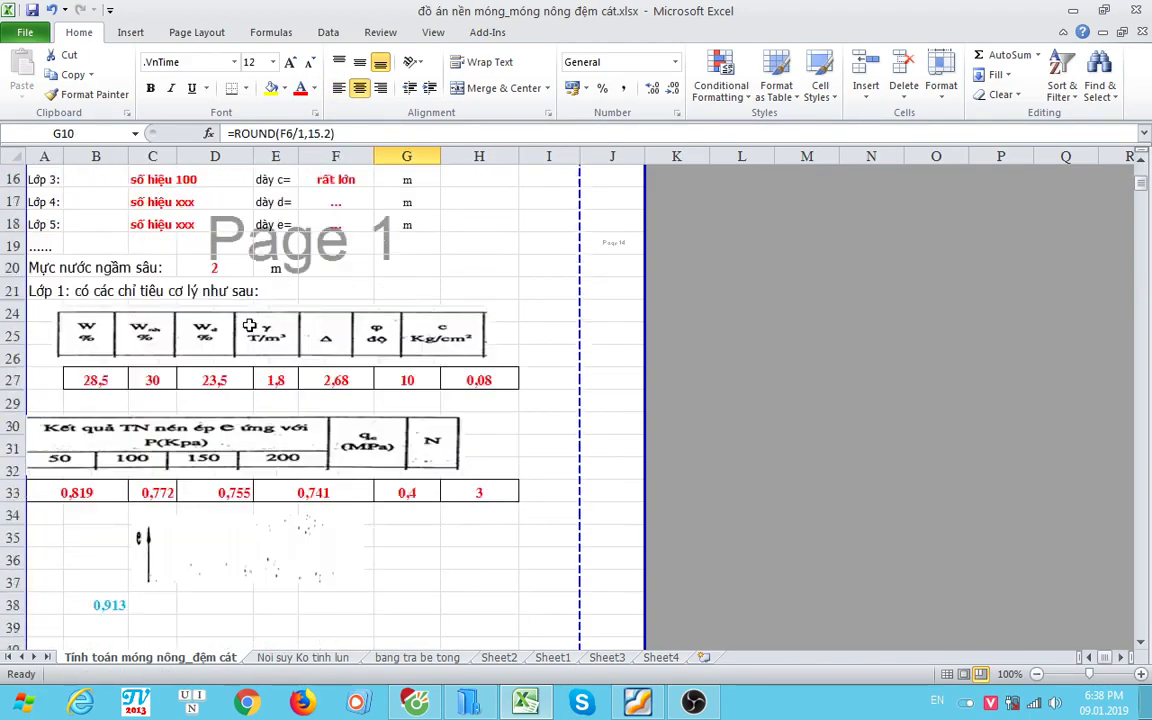
scroll(335, 242, up, 2)
Step: Check the layer 1 section cells, including the property value 30
click(330, 265)
scroll(300, 280, down, 3)
click(152, 282)
scroll(186, 390, down, 3)
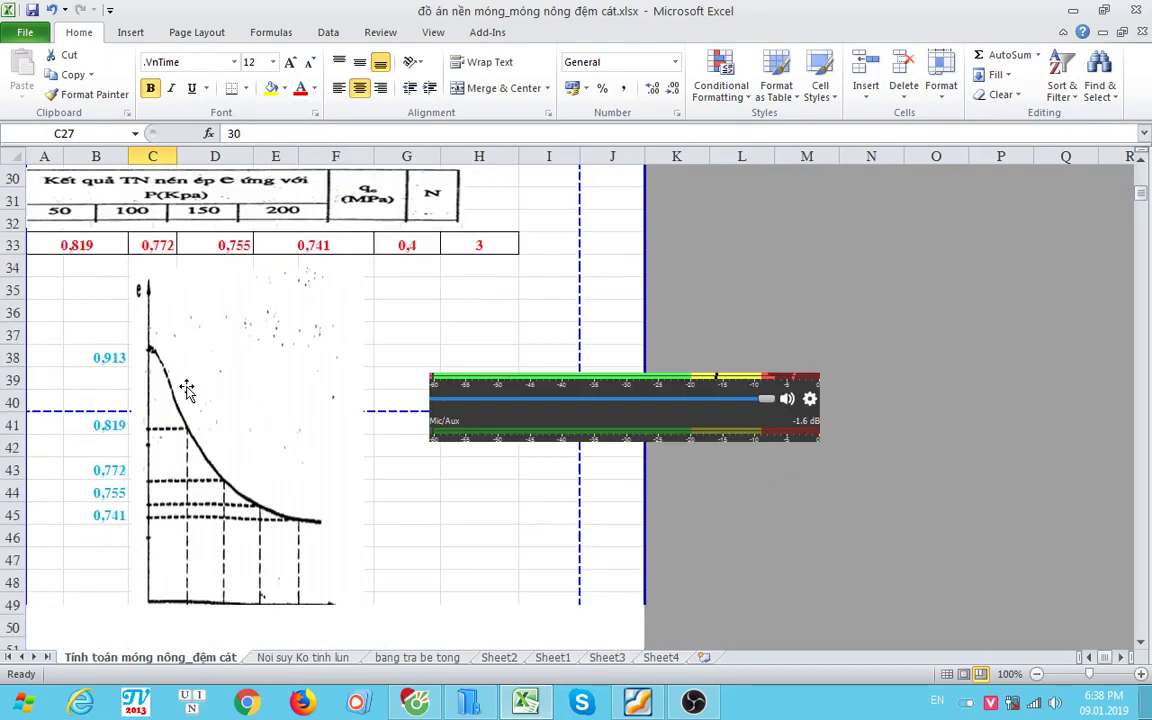
scroll(190, 388, up, 2)
scroll(240, 400, down, 3)
scroll(288, 402, down, 3)
Step: Review the void ratio area and the 0,00031 1/Kpa compressibility coefficient formula
click(299, 403)
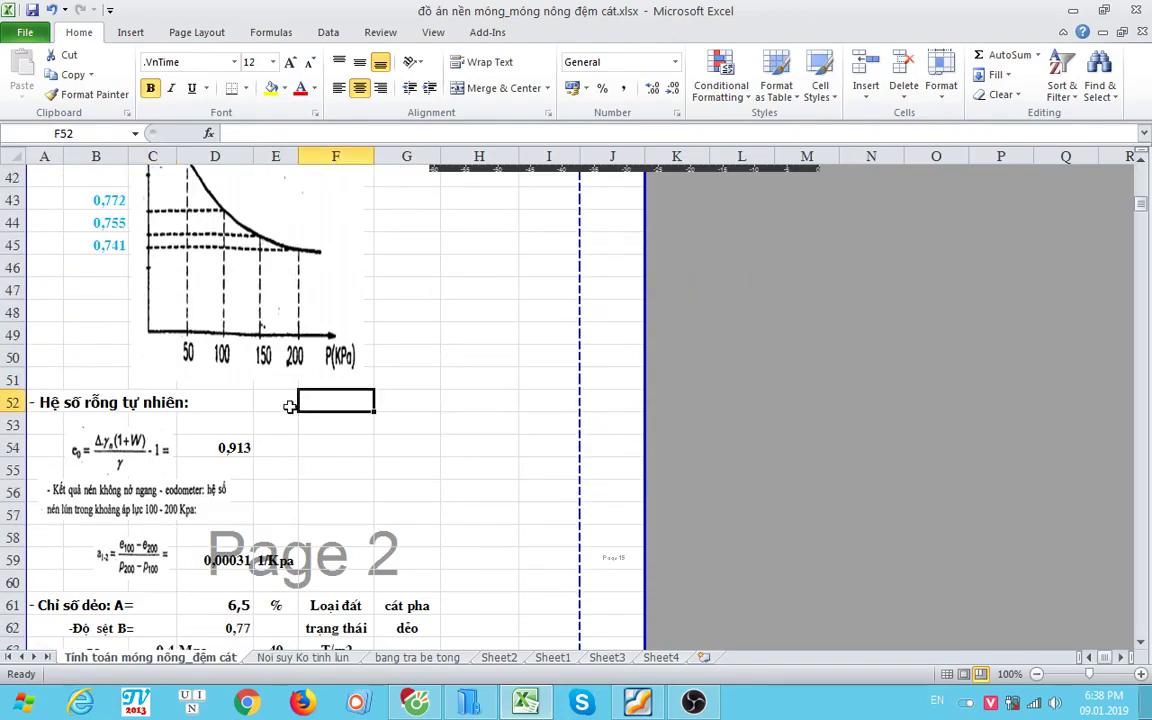
scroll(289, 405, down, 3)
scroll(250, 350, down, 1)
click(214, 290)
scroll(241, 424, up, 7)
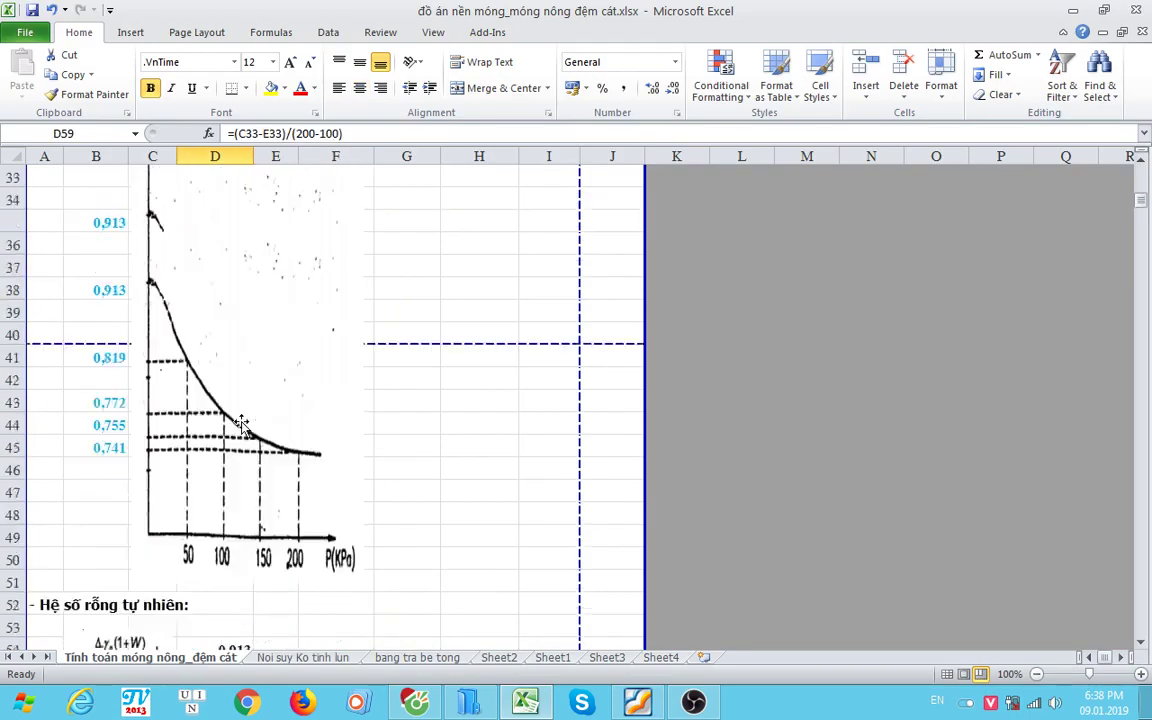
scroll(225, 412, up, 6)
scroll(218, 442, down, 1)
scroll(134, 267, down, 1)
scroll(140, 367, down, 8)
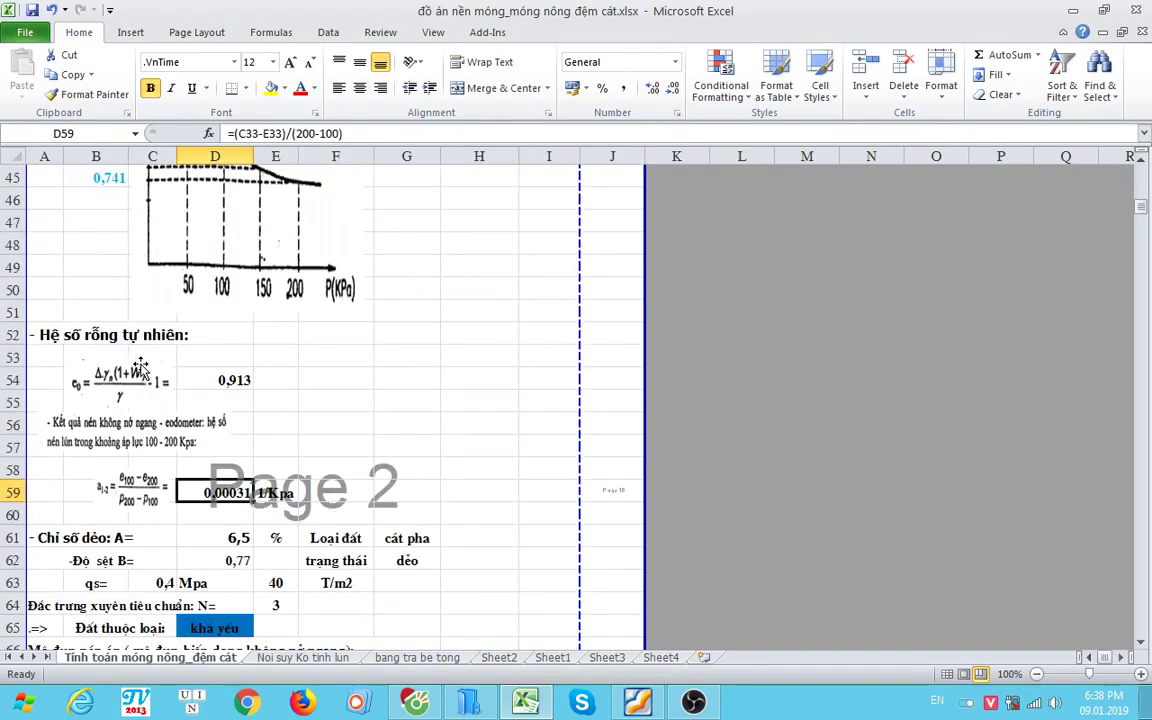
scroll(141, 366, up, 2)
scroll(141, 366, up, 6)
scroll(141, 366, up, 2)
Step: Select the layer 1 properties heading and the soil property table beside it
click(40, 308)
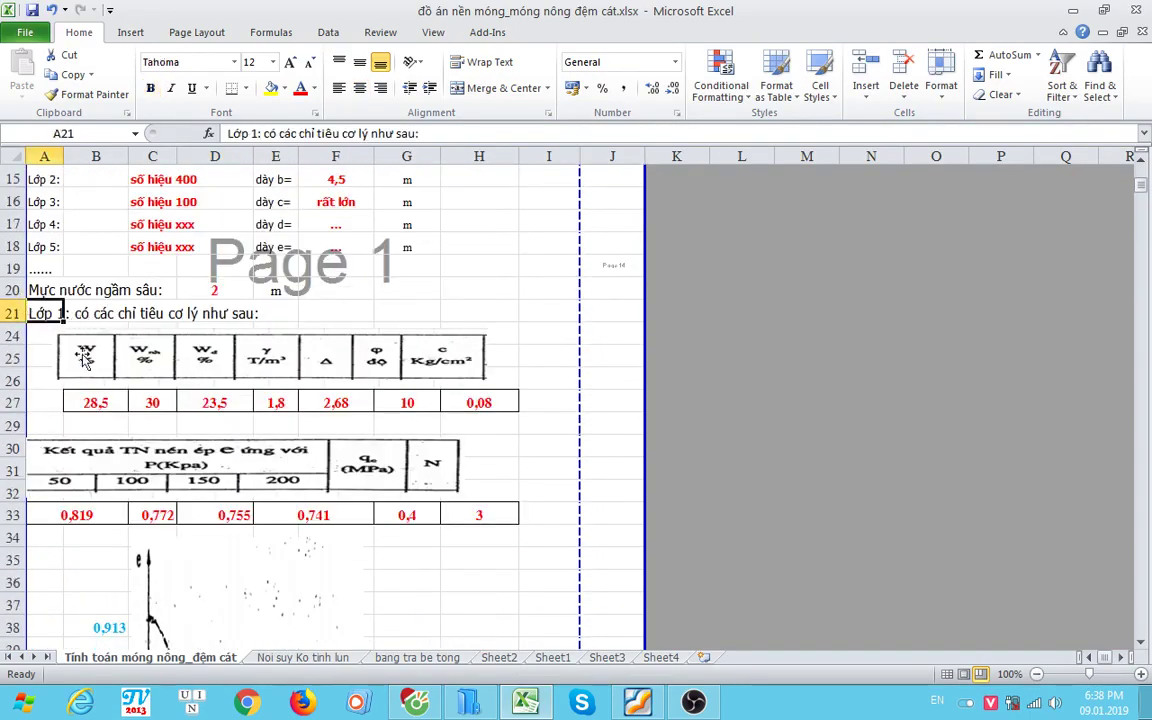
scroll(138, 412, down, 10)
scroll(138, 412, up, 6)
scroll(138, 412, up, 4)
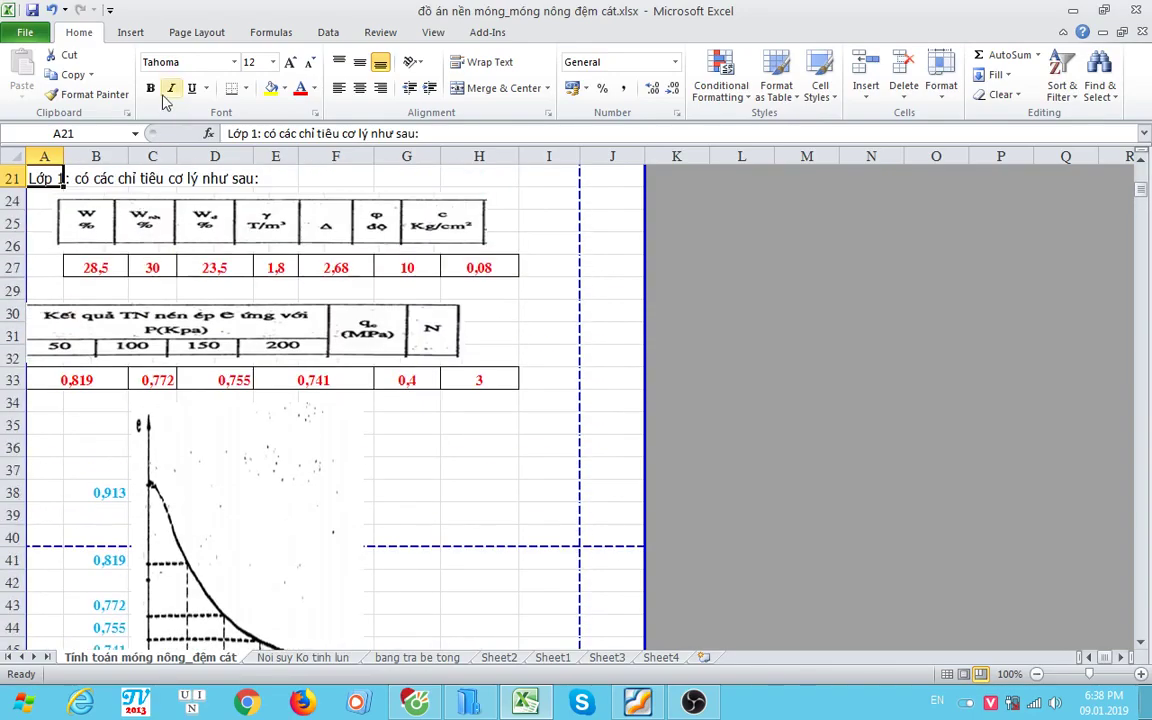
scroll(113, 338, up, 1)
click(110, 290)
click(100, 245)
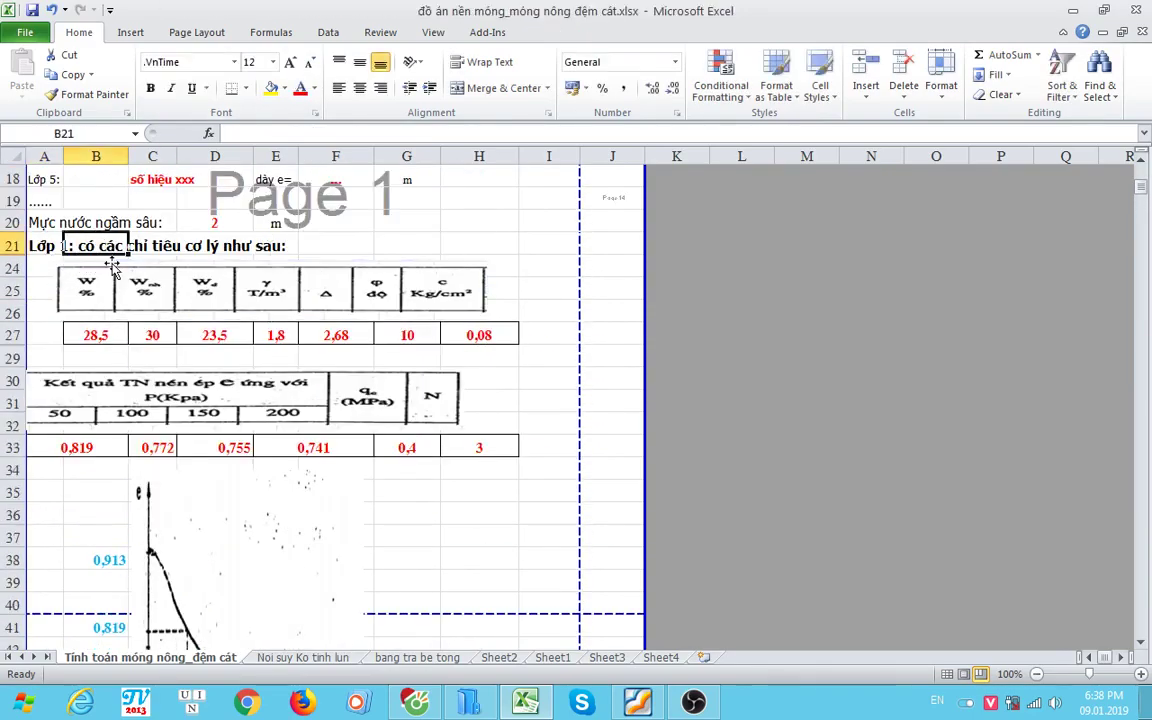
scroll(160, 408, down, 5)
scroll(160, 408, down, 4)
scroll(160, 408, down, 3)
scroll(165, 385, down, 3)
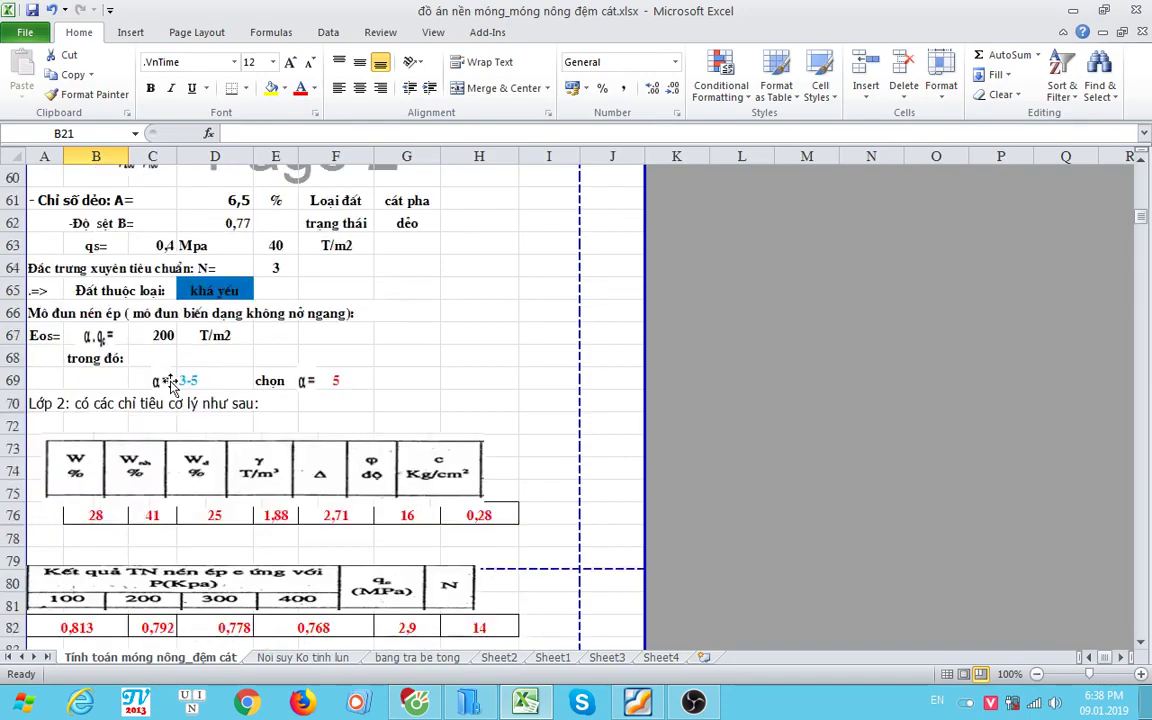
scroll(170, 365, down, 2)
Step: Make the Lớp 2 soil-property heading bold
click(52, 268)
click(150, 88)
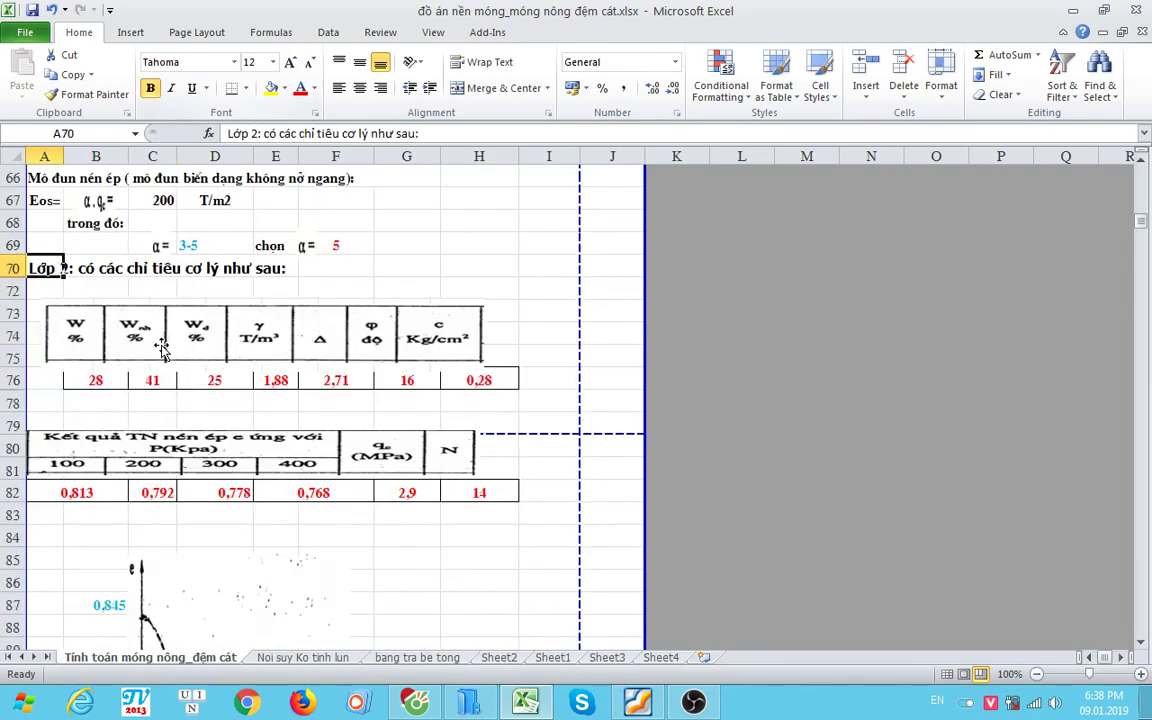
scroll(221, 382, down, 5)
scroll(221, 382, down, 4)
scroll(221, 382, down, 3)
Step: Move past the layer 3 section down to the kết quả trụ địa chất results near row 154
click(320, 258)
scroll(221, 380, down, 4)
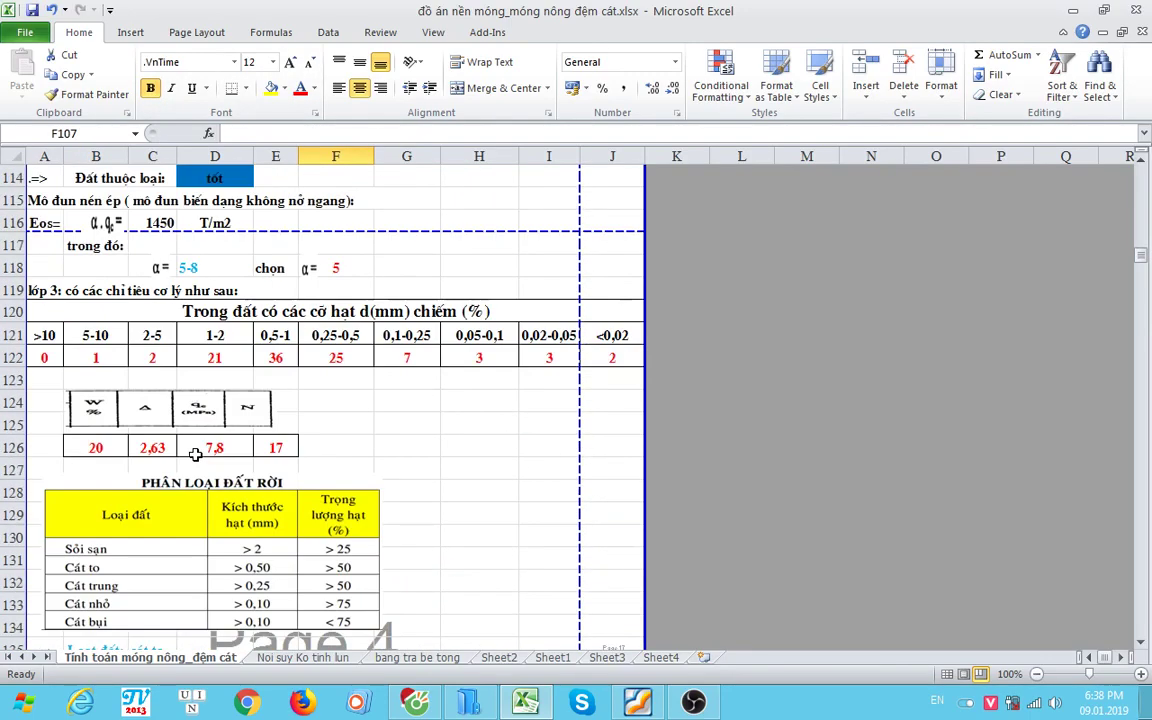
scroll(221, 380, down, 1)
scroll(221, 379, up, 2)
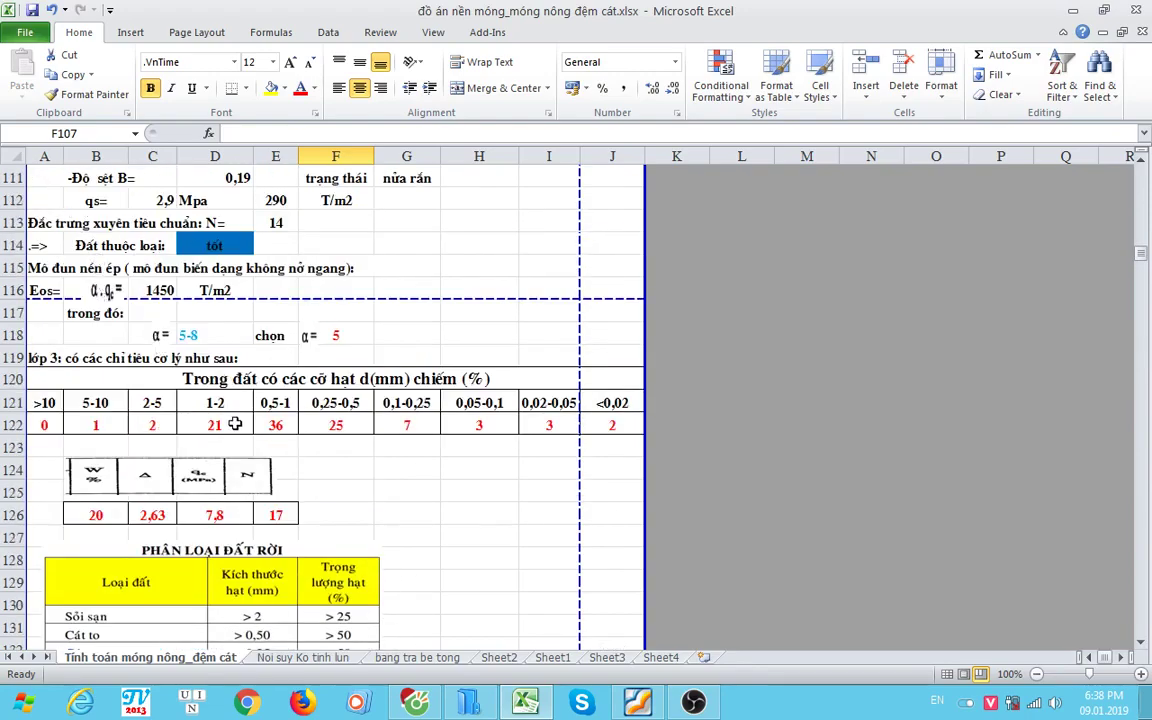
scroll(234, 424, down, 5)
scroll(236, 430, down, 4)
scroll(150, 442, down, 3)
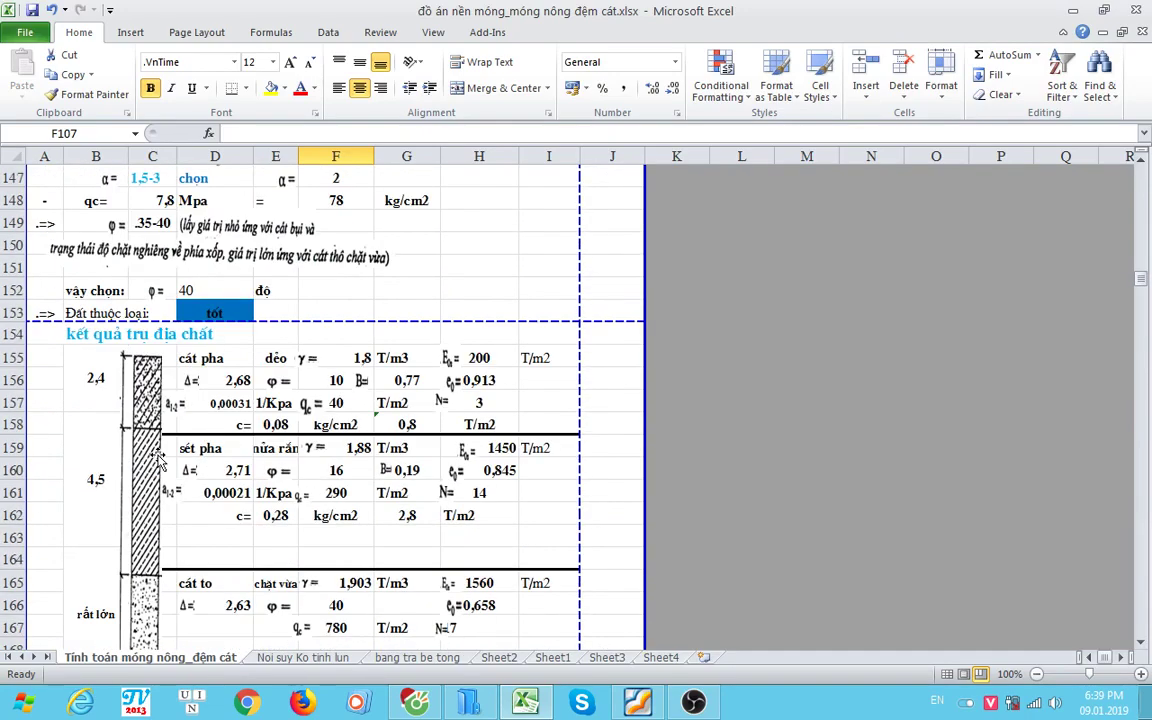
Step: Inspect the linked formulas for the layer 1 thickness, the 2,68 Δ value and layer 3 thickness
click(117, 375)
double_click(117, 375)
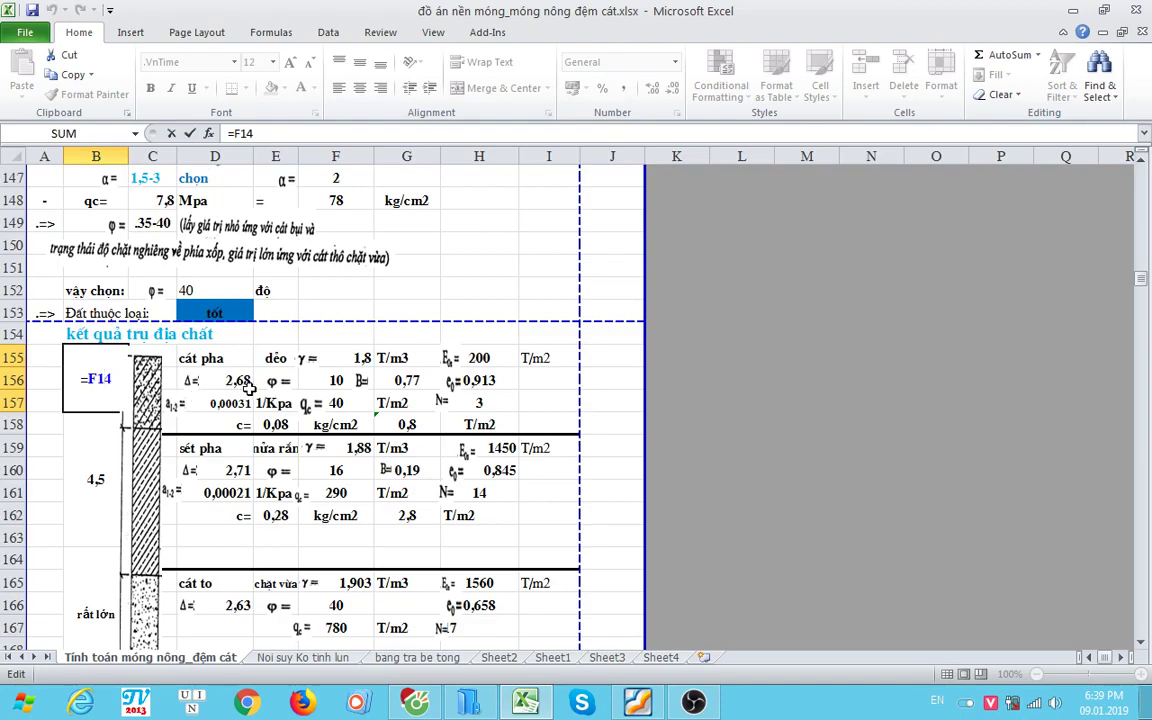
click(232, 381)
scroll(195, 420, down, 3)
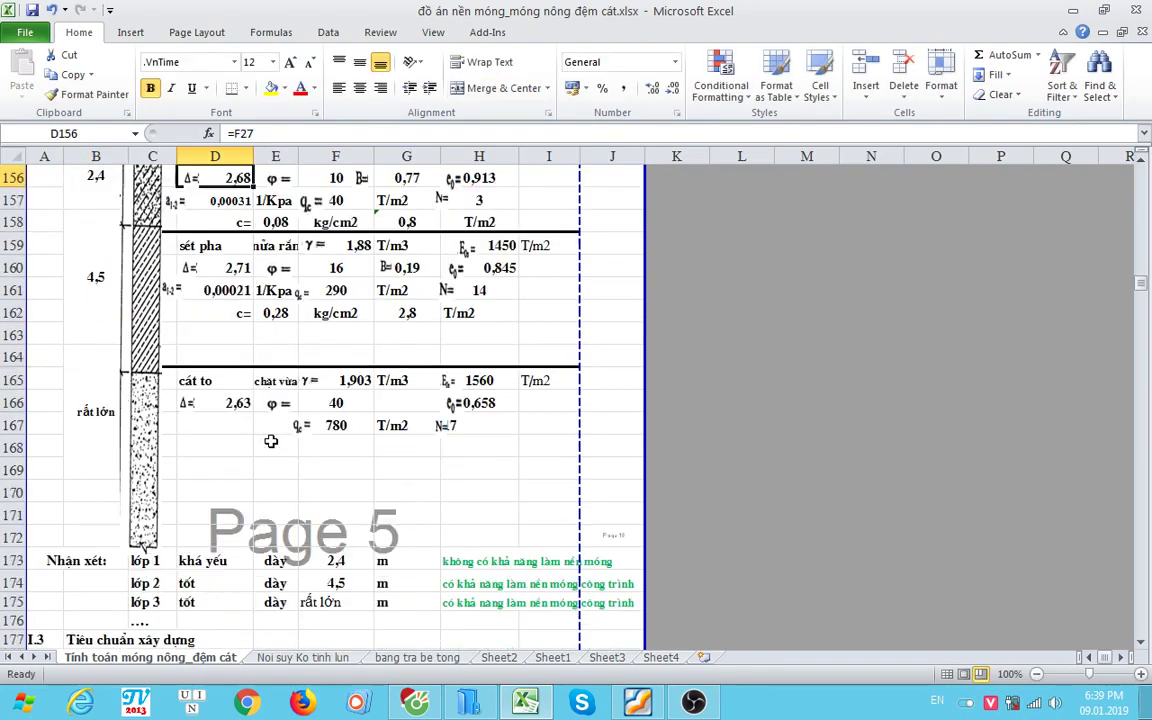
scroll(192, 420, down, 1)
click(96, 344)
scroll(96, 344, down, 2)
scroll(96, 344, up, 3)
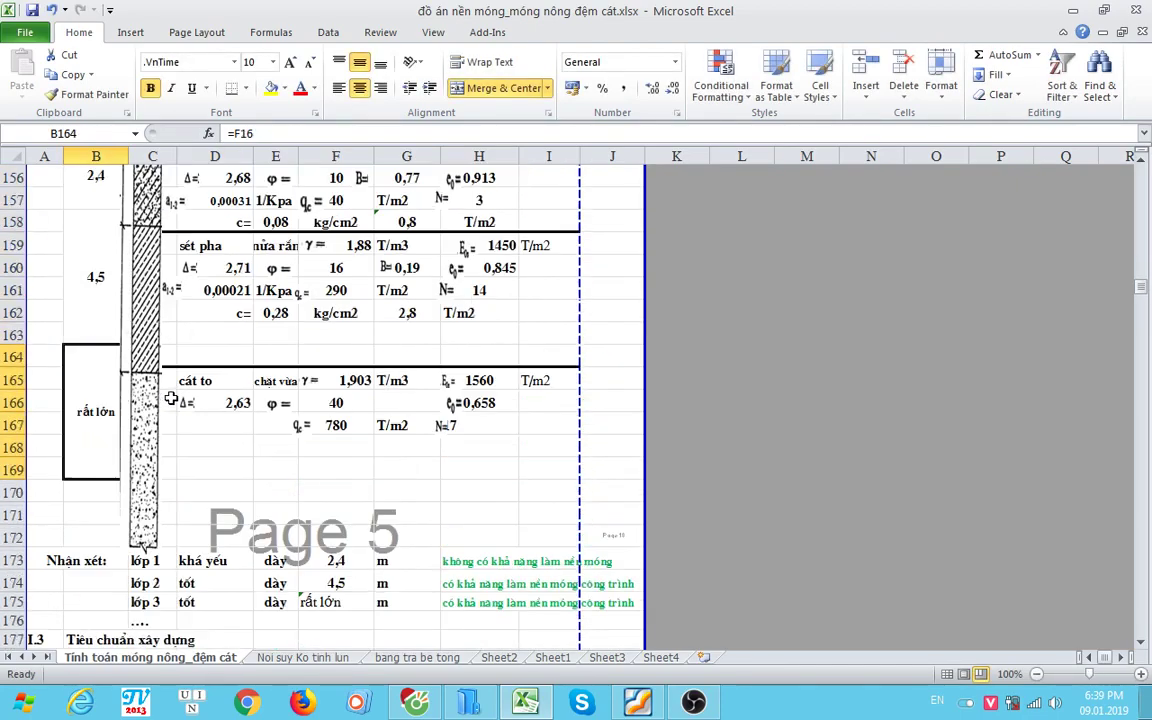
click(195, 460)
scroll(192, 478, down, 3)
Step: Review the IF-formula remarks for layers 1–3 in H173 to H175 without changing them
click(470, 358)
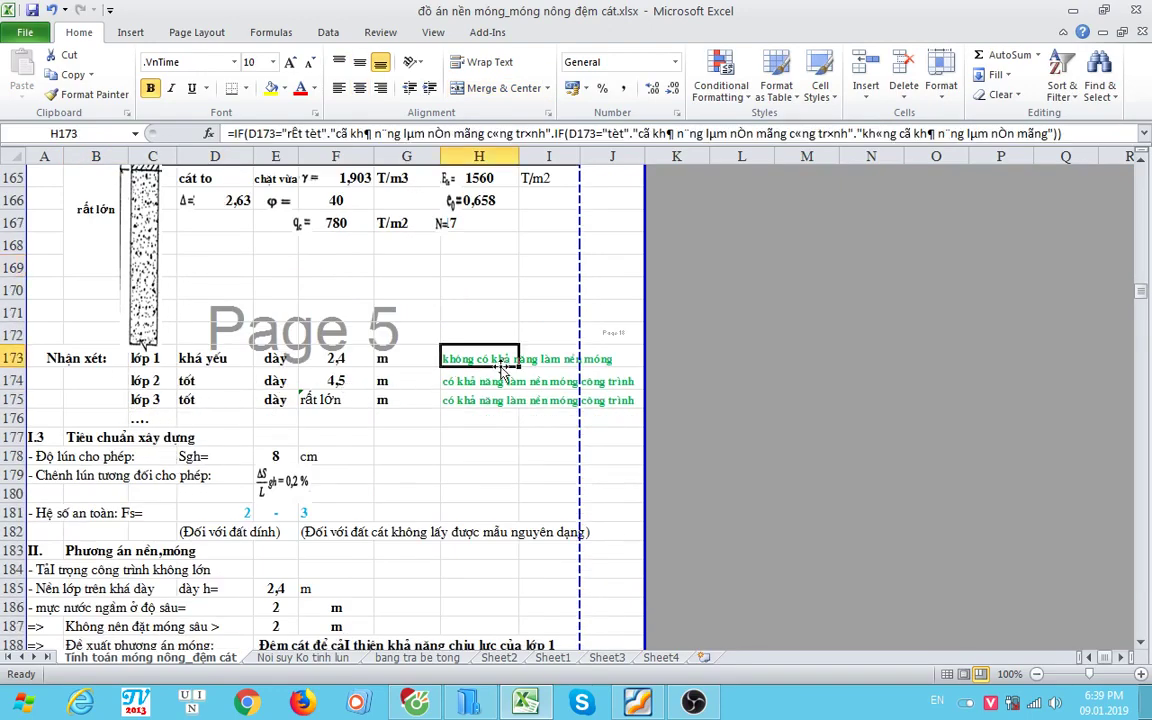
scroll(460, 340, down, 1)
double_click(458, 288)
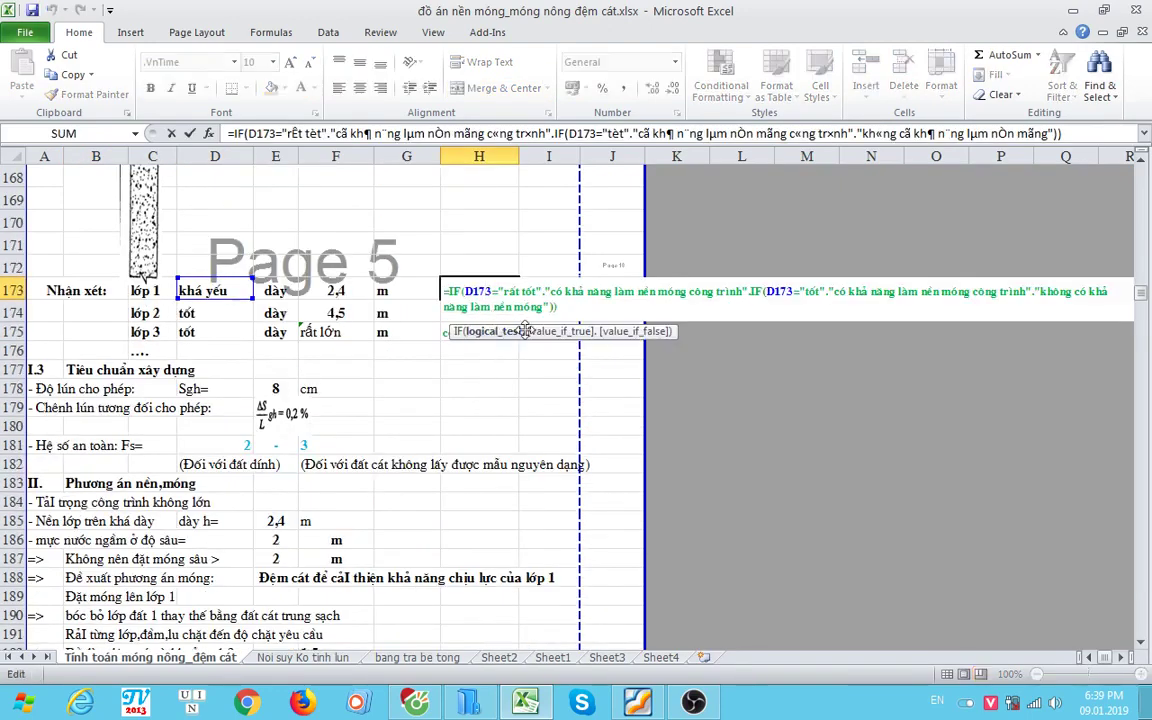
key(Escape)
click(479, 316)
scroll(471, 300, down, 1)
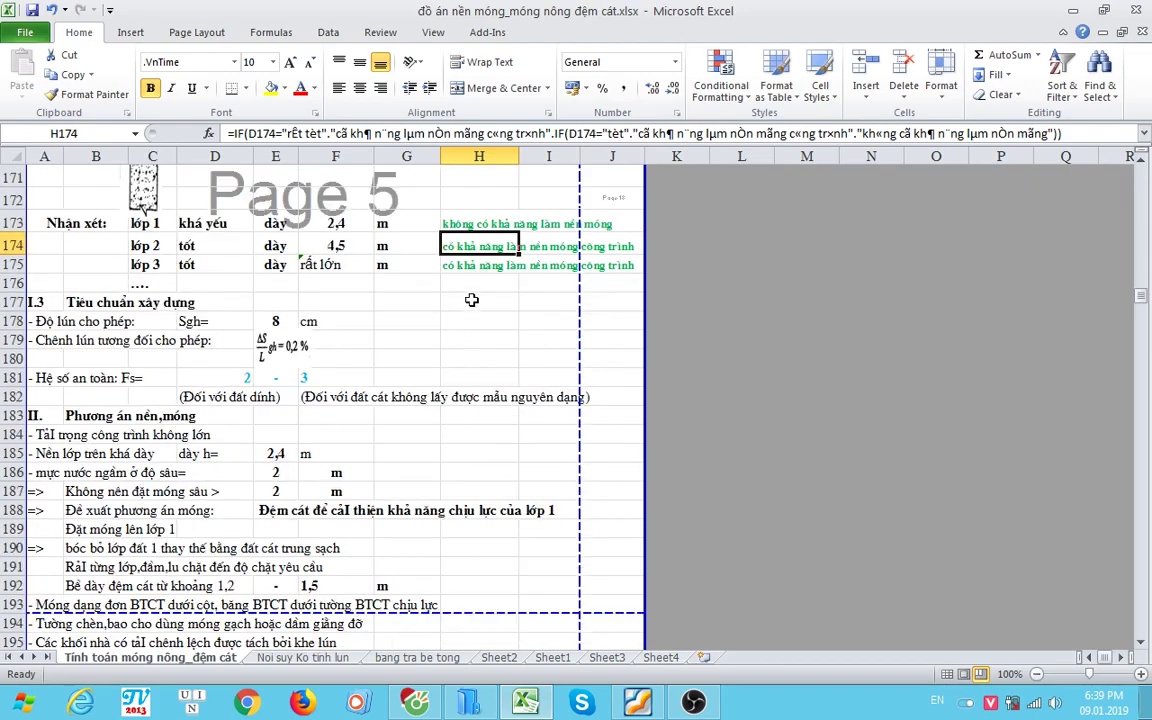
click(454, 268)
scroll(400, 292, down, 1)
scroll(372, 292, up, 1)
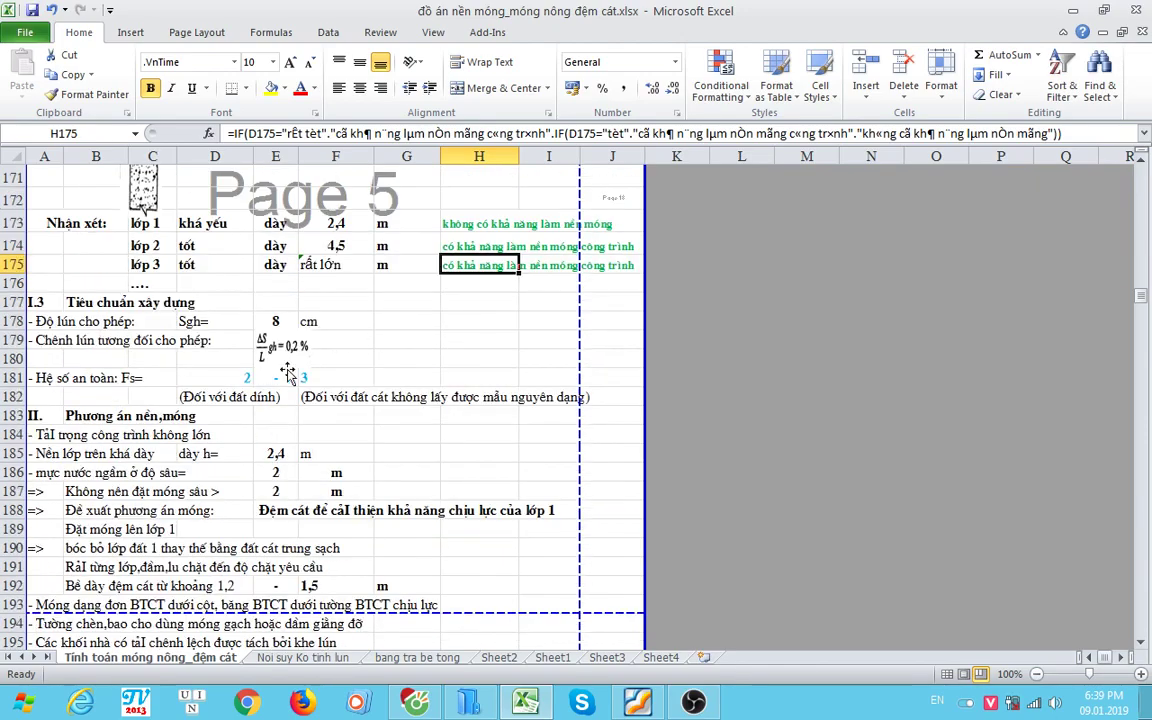
click(269, 322)
Step: Check the layer 1 thickness link in F173, then return to the top input data
click(330, 225)
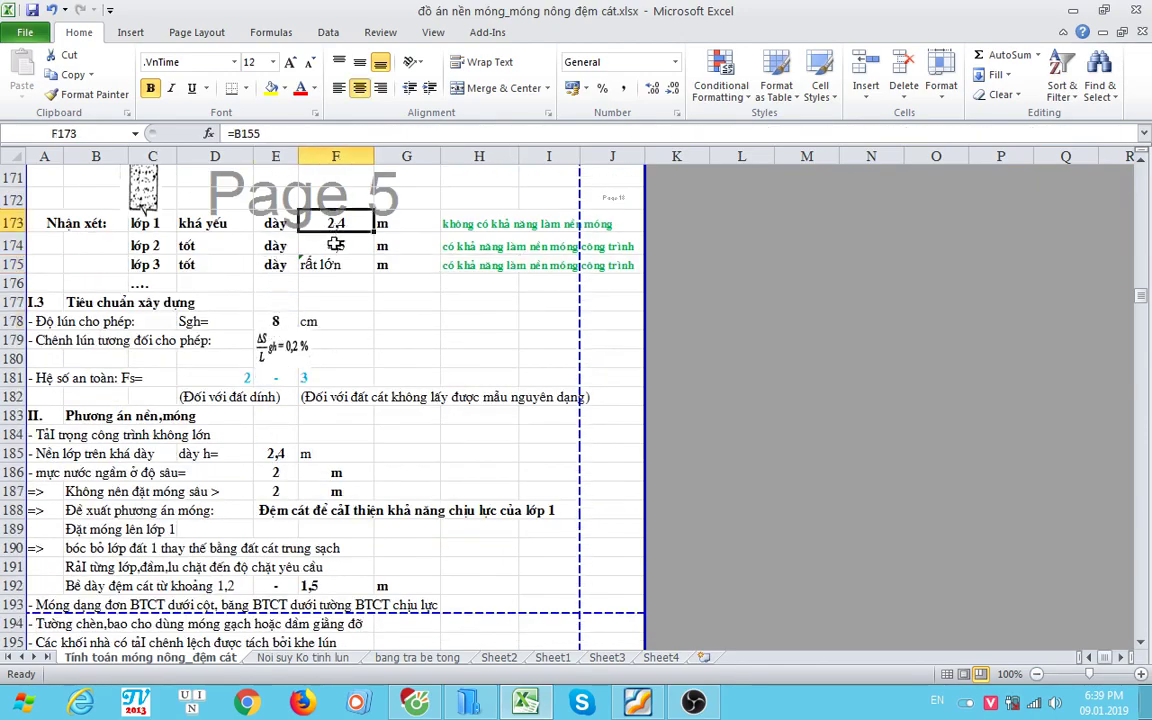
scroll(437, 458, up, 5)
scroll(437, 458, up, 4)
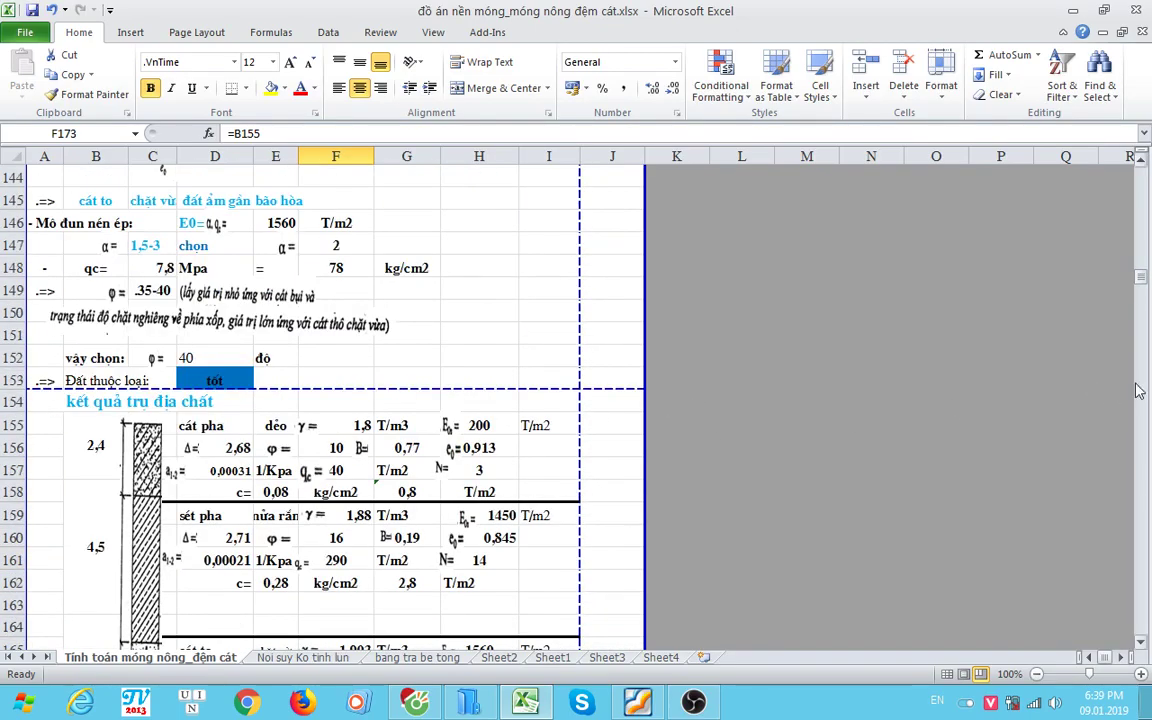
drag(1139, 290, 1139, 185)
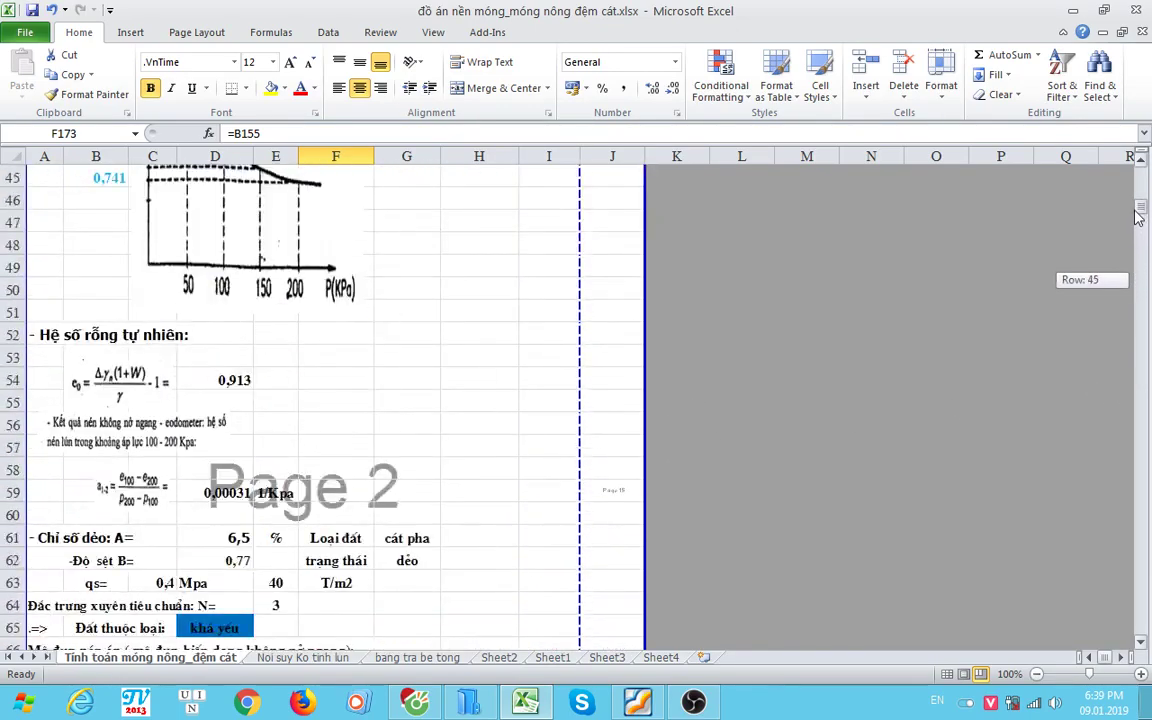
scroll(300, 348, down, 4)
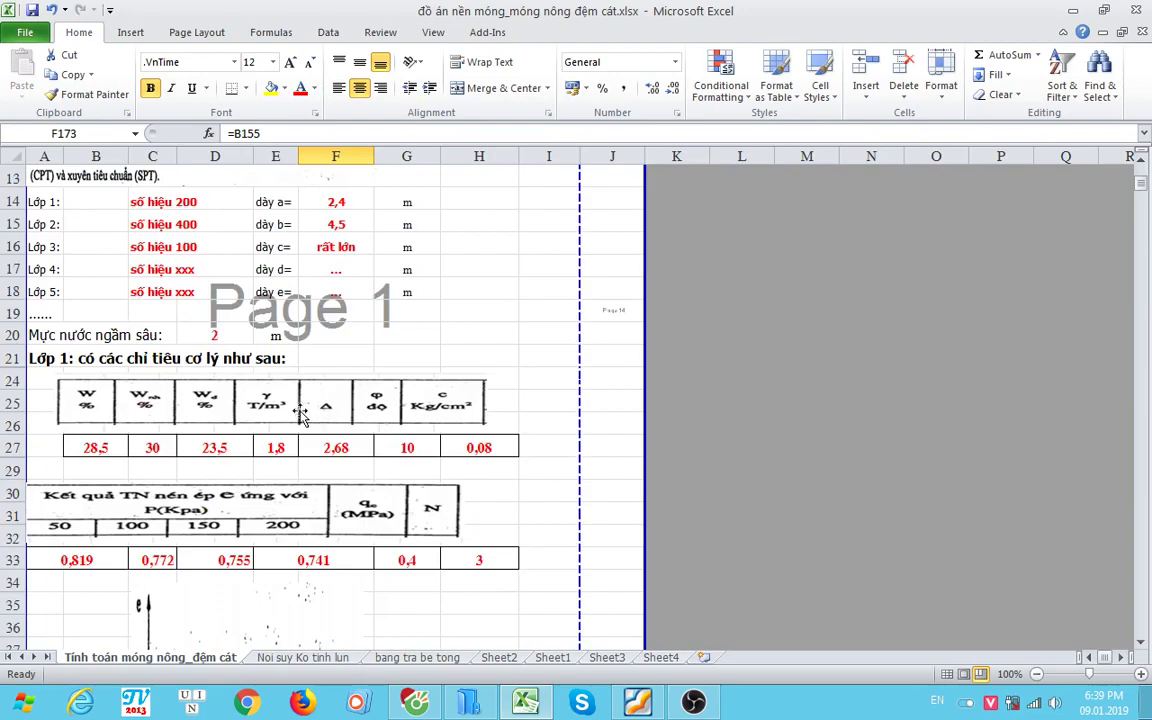
Step: Select the 2 m groundwater depth value in D20
drag(81, 340, 200, 337)
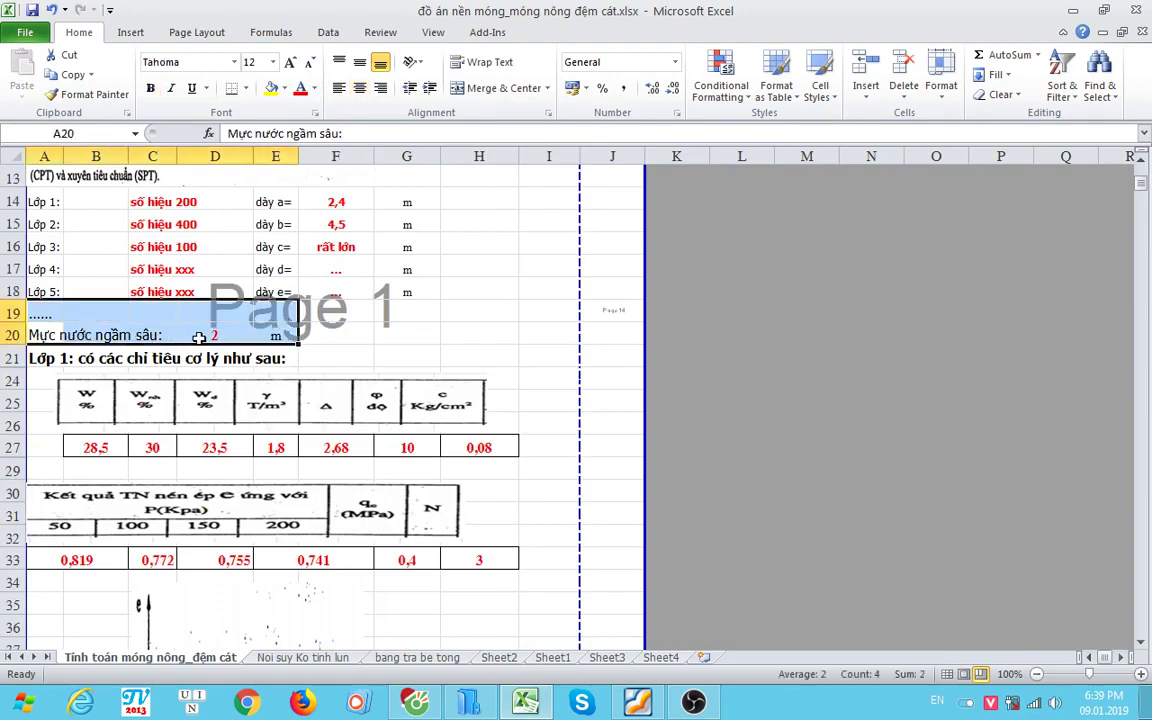
click(200, 337)
drag(97, 337, 255, 335)
click(225, 336)
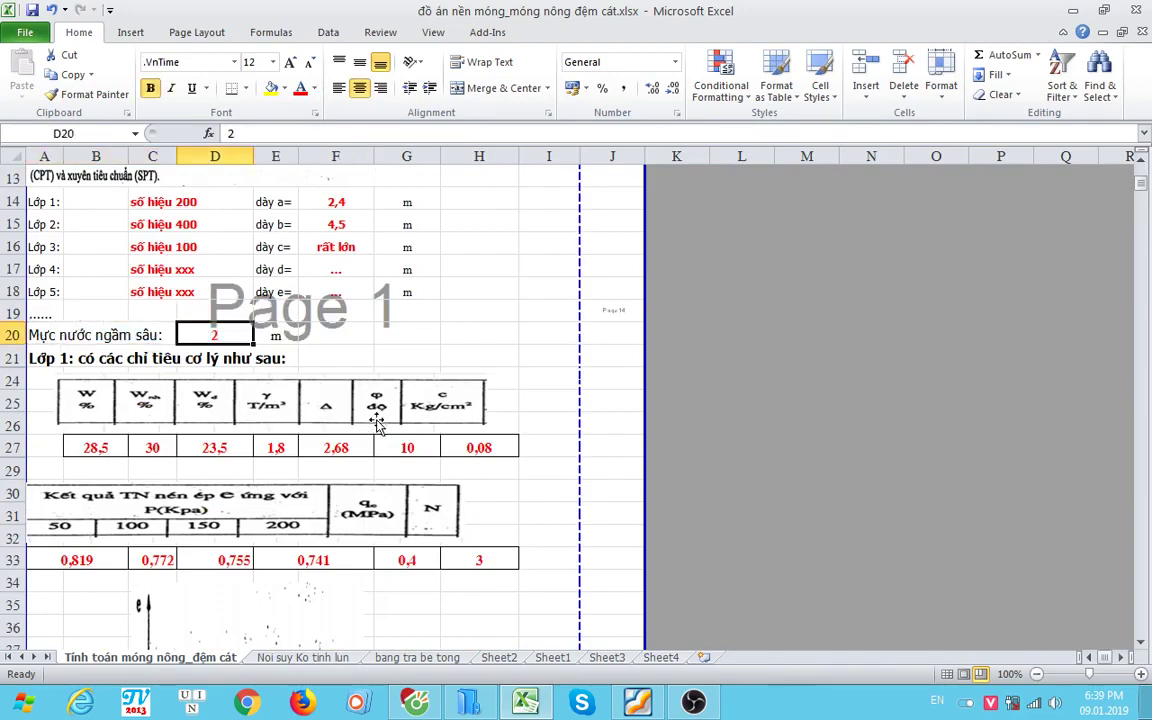
Step: Highlight the construction standards block in rows 178–182 and its soil type notes
scroll(390, 441, down, 7)
scroll(390, 441, down, 8)
scroll(438, 512, down, 7)
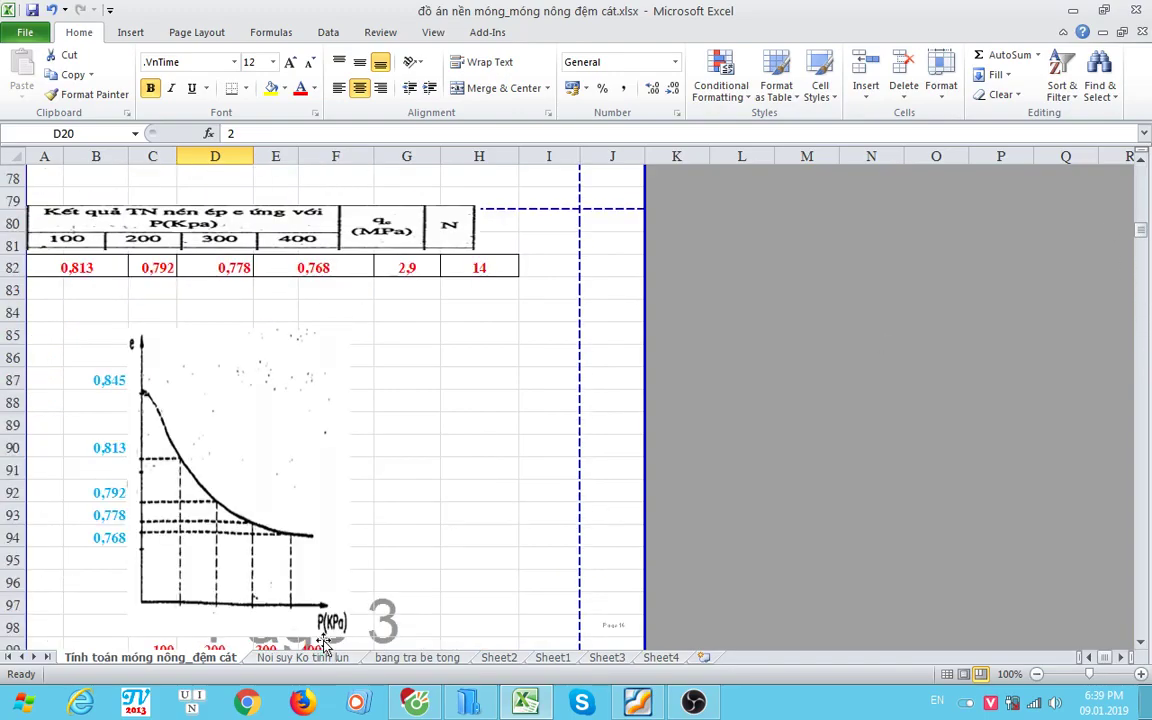
scroll(319, 621, down, 14)
scroll(319, 621, down, 12)
scroll(319, 621, down, 9)
scroll(180, 432, up, 3)
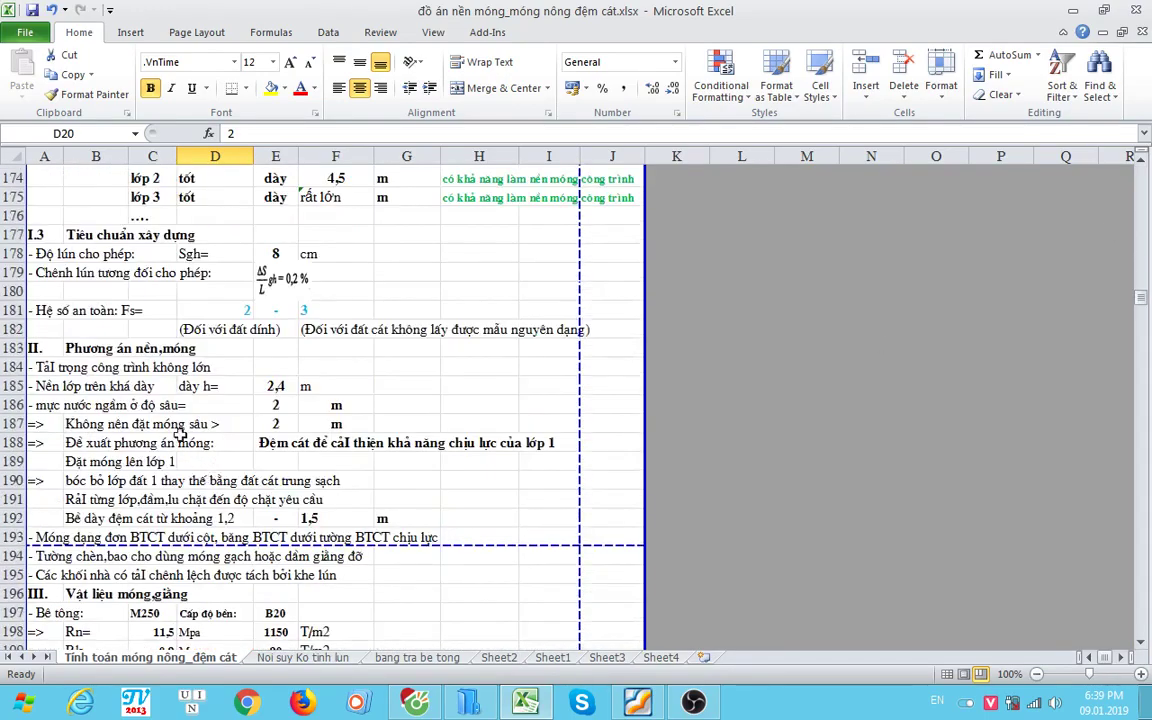
drag(45, 254, 505, 322)
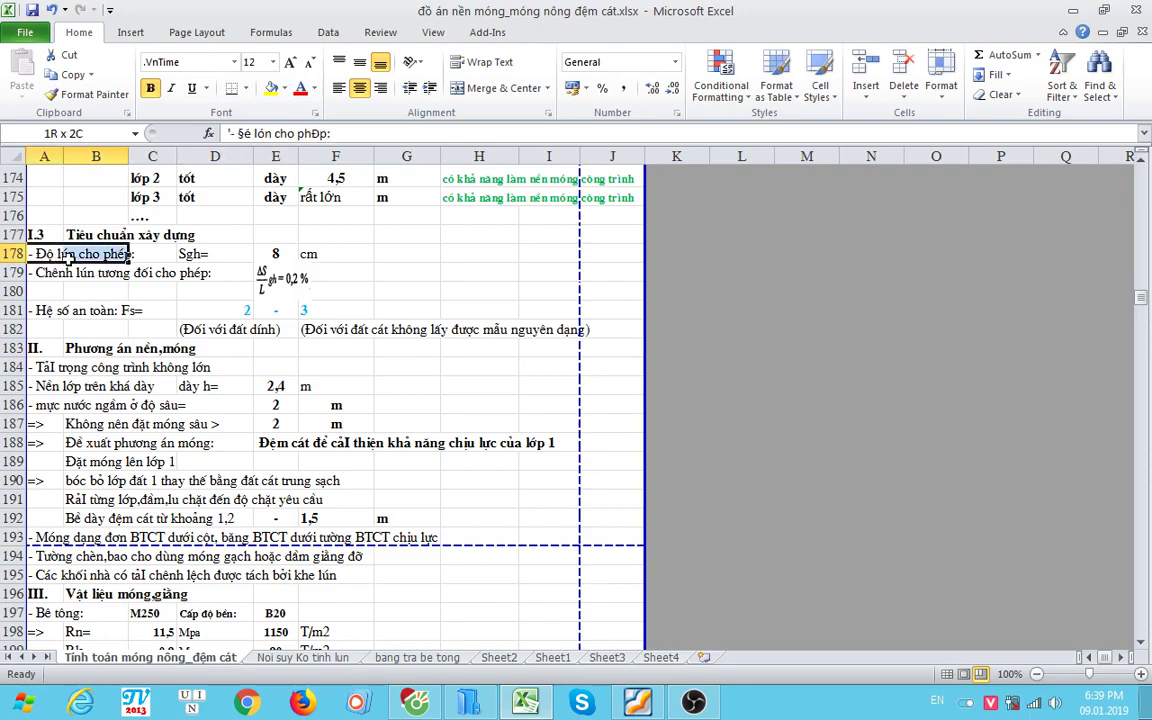
click(427, 385)
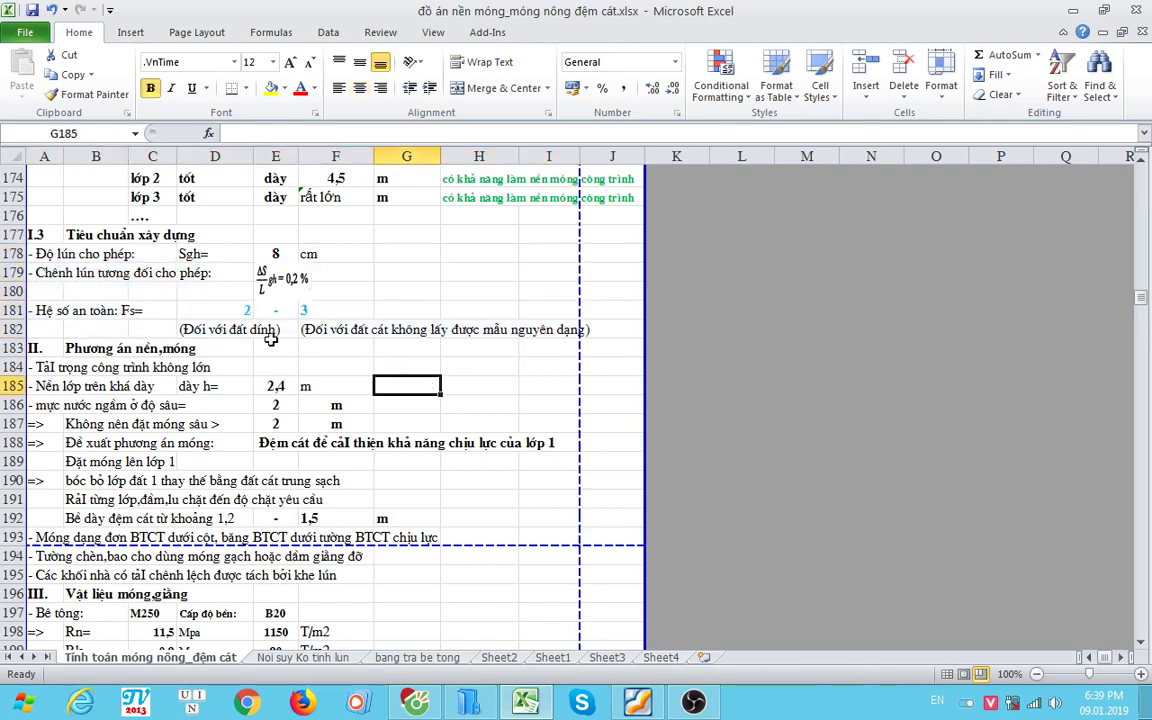
drag(188, 329, 580, 329)
click(406, 383)
Step: Highlight the foundation options notes in rows 183–187: load, top layer, groundwater, depth limit
scroll(270, 367, down, 1)
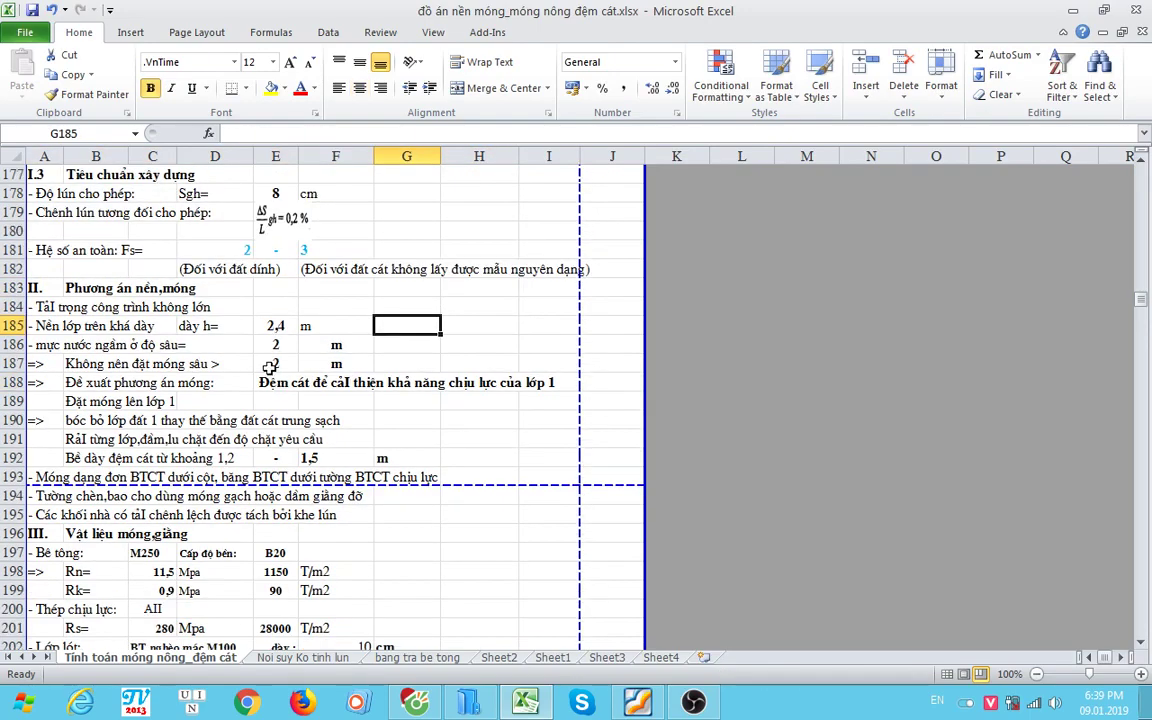
click(76, 292)
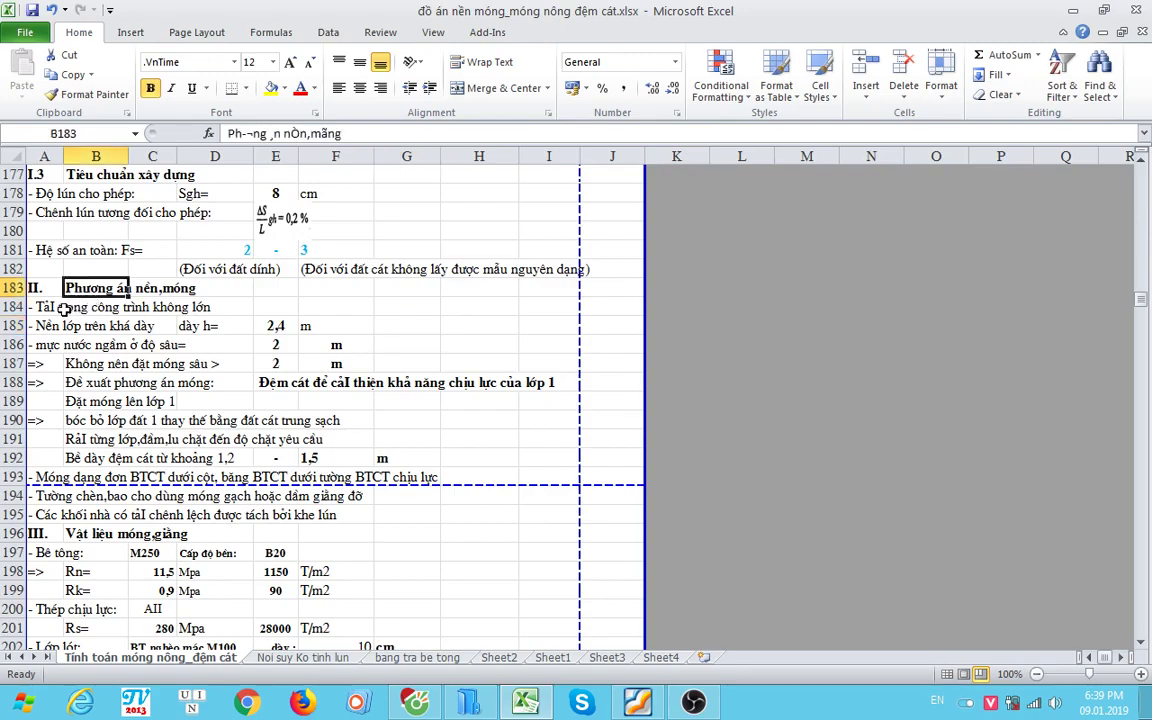
drag(76, 290, 200, 308)
drag(42, 307, 228, 314)
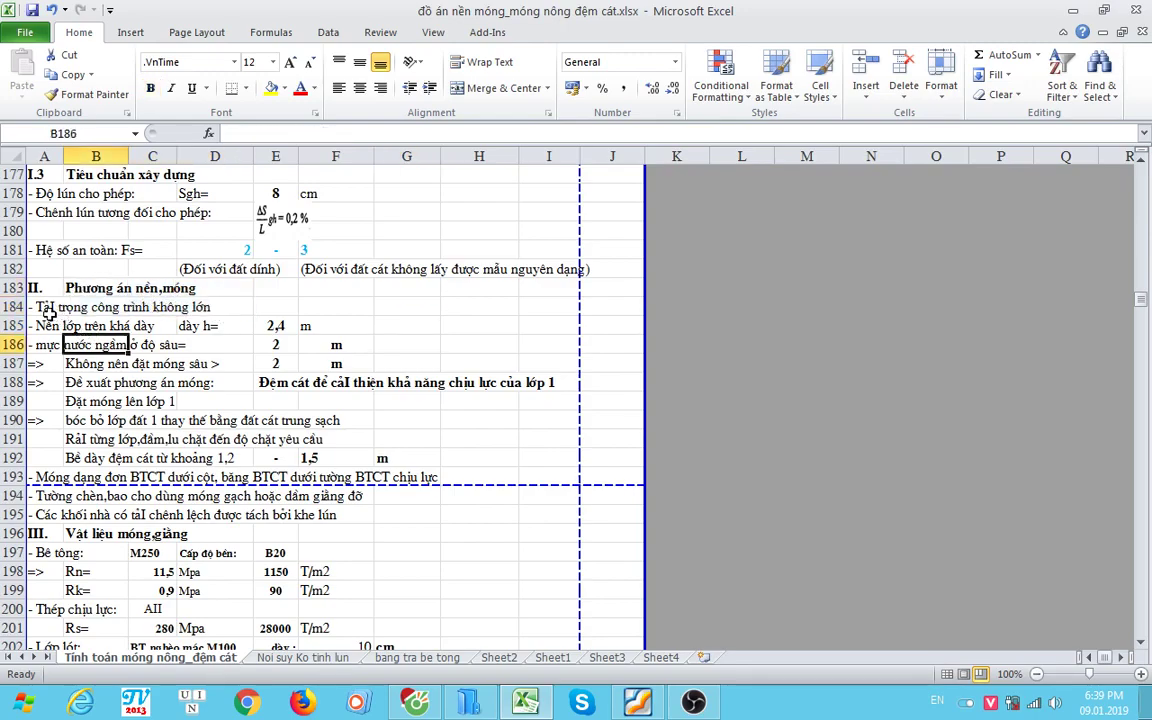
drag(42, 326, 300, 328)
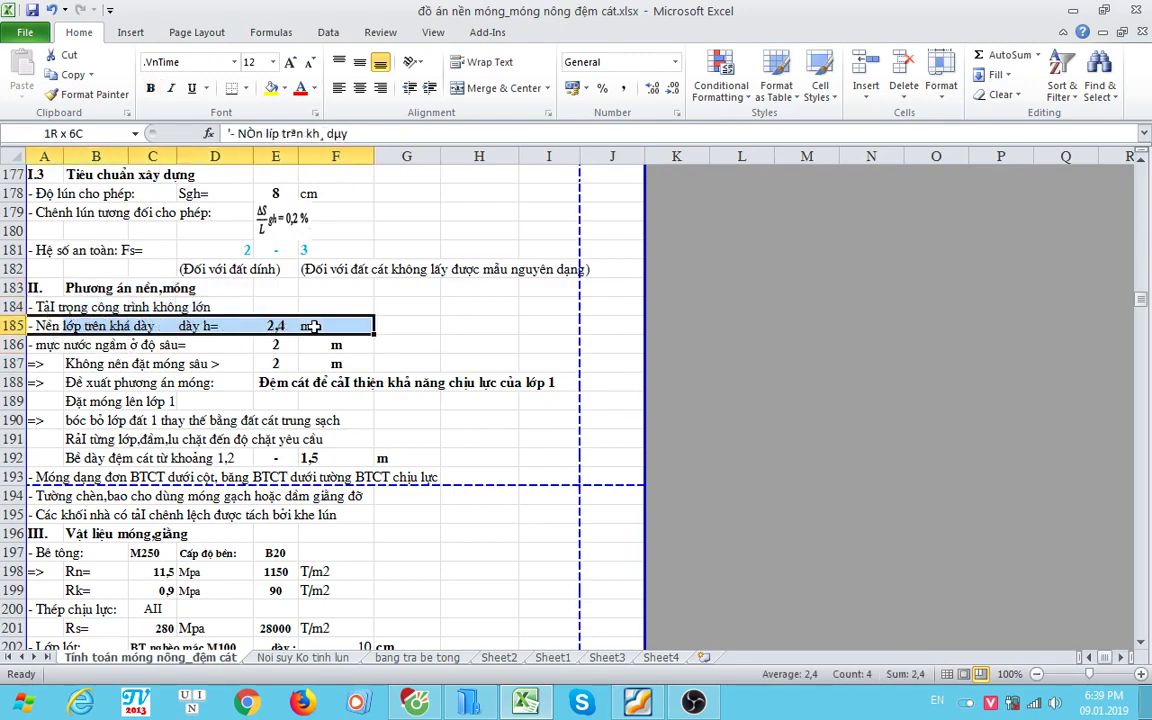
click(183, 362)
drag(42, 344, 340, 344)
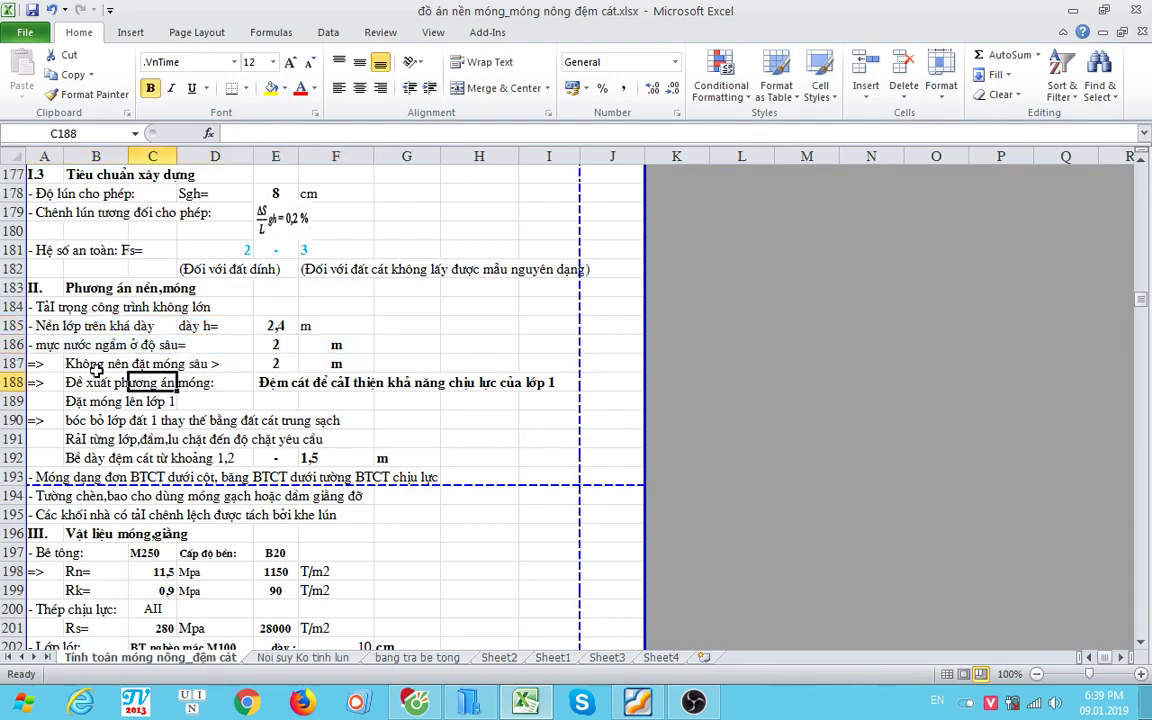
drag(100, 363, 326, 360)
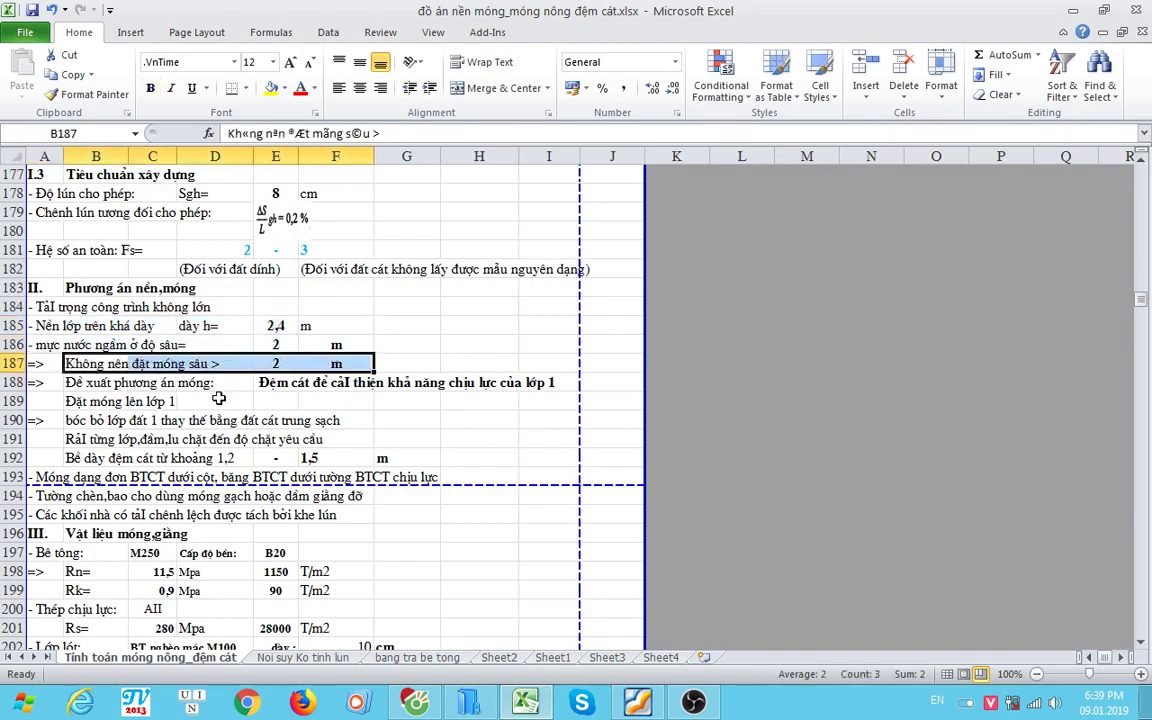
Step: Confirm E186 holds =D20 for the groundwater depth, leaving it unchanged, then select E187
scroll(202, 398, down, 1)
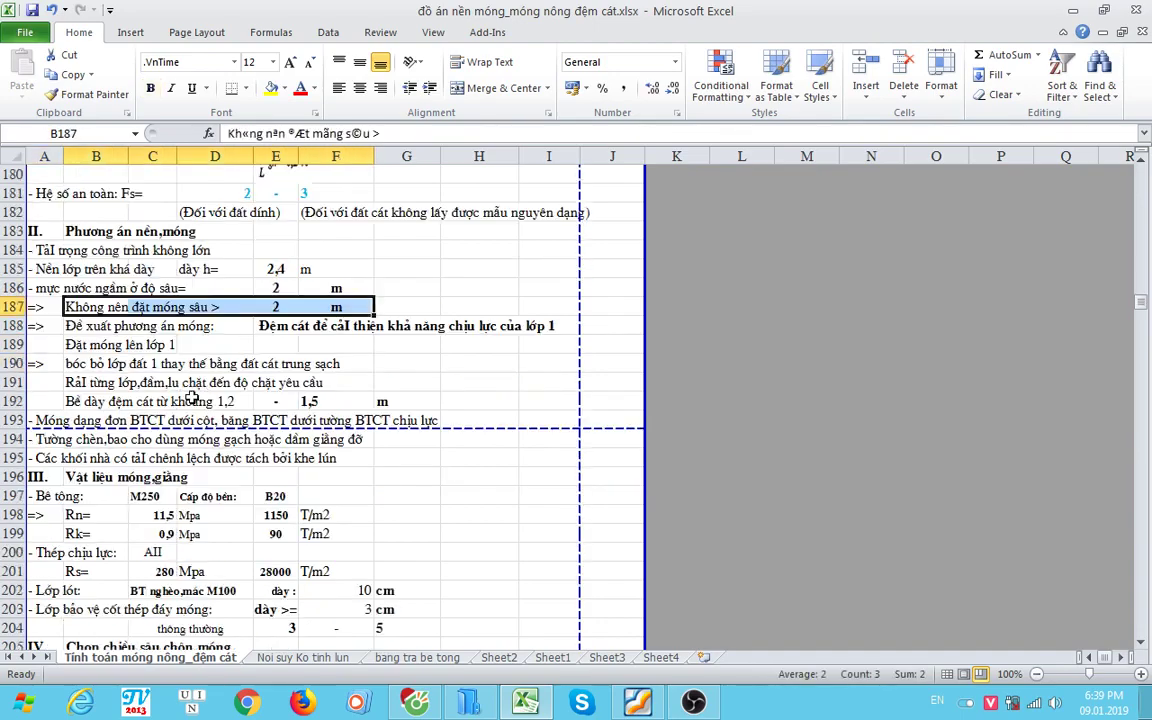
click(176, 347)
click(276, 289)
double_click(276, 289)
key(Escape)
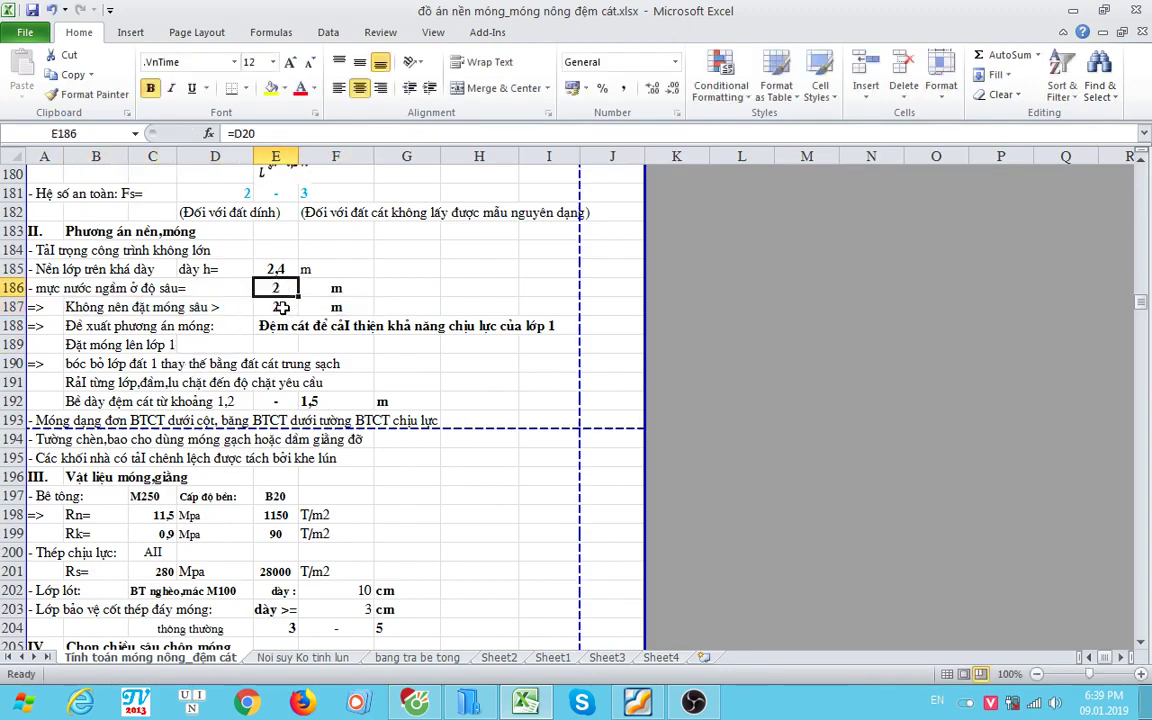
click(280, 307)
click(150, 344)
drag(90, 326, 563, 327)
scroll(377, 383, down, 1)
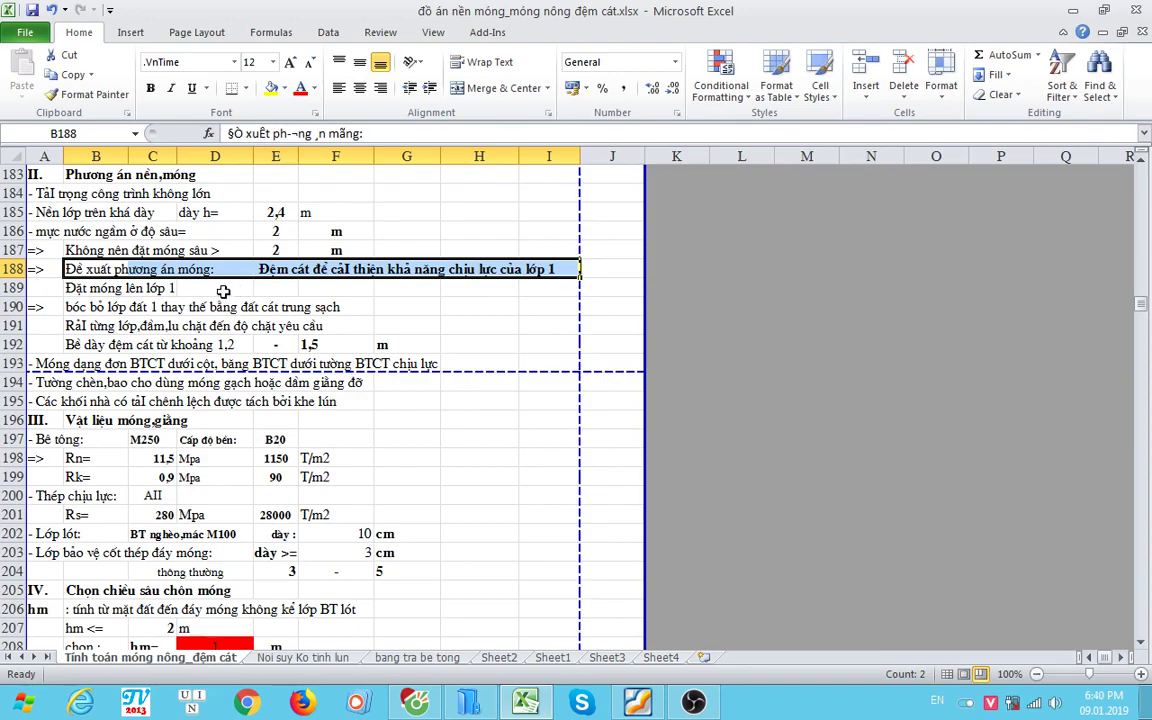
click(75, 289)
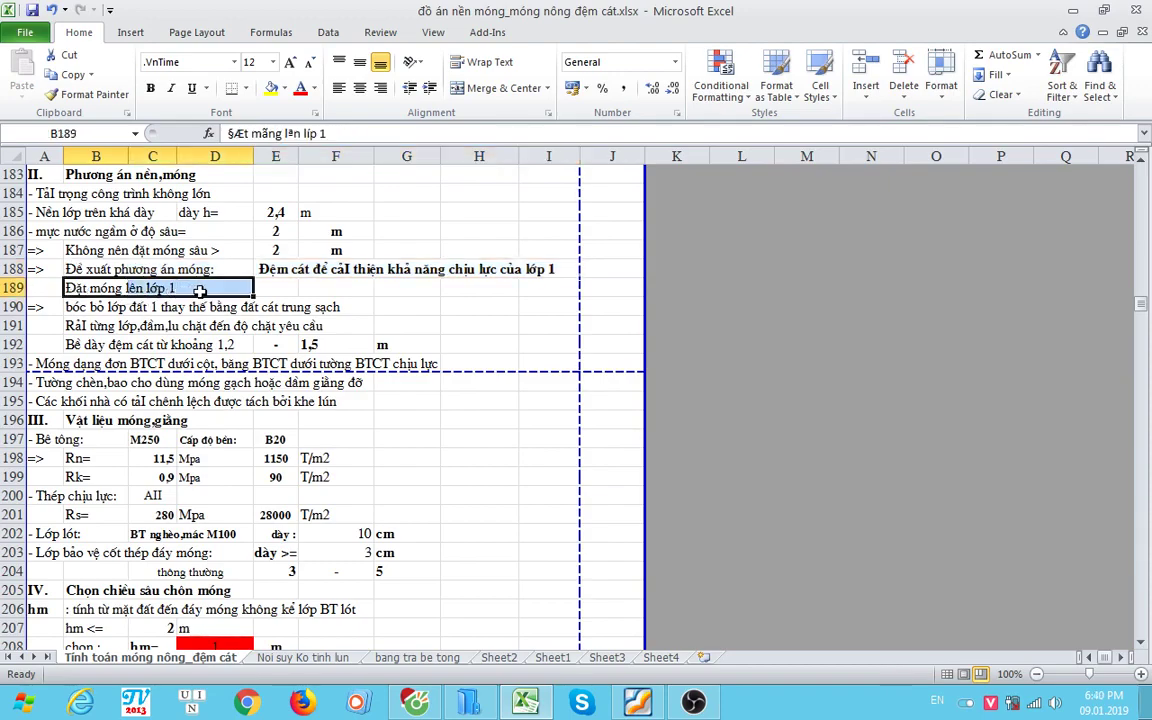
drag(110, 307, 340, 308)
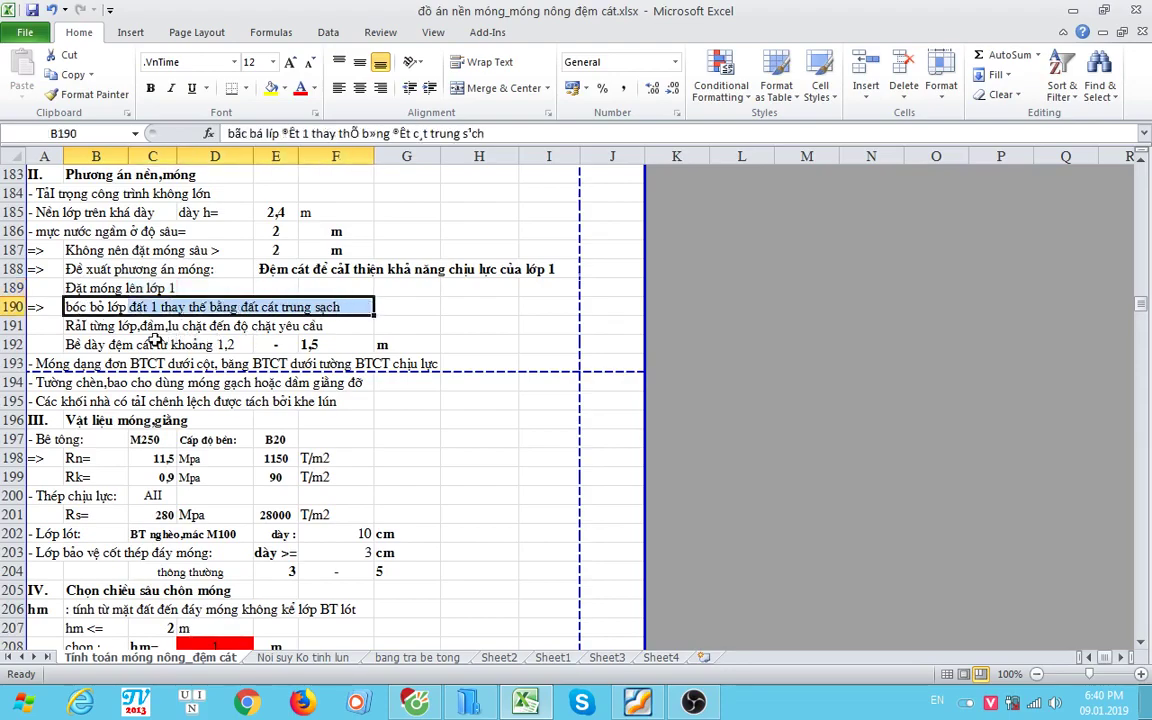
scroll(145, 343, down, 1)
drag(95, 269, 333, 270)
drag(72, 288, 369, 289)
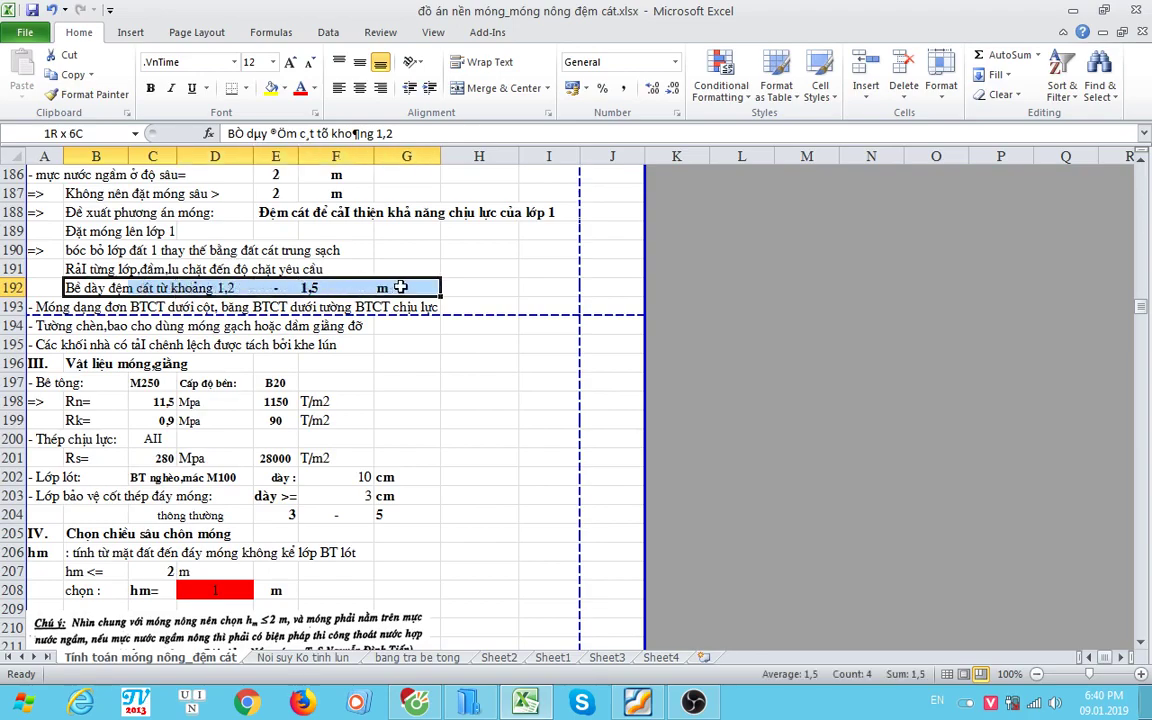
drag(62, 307, 370, 305)
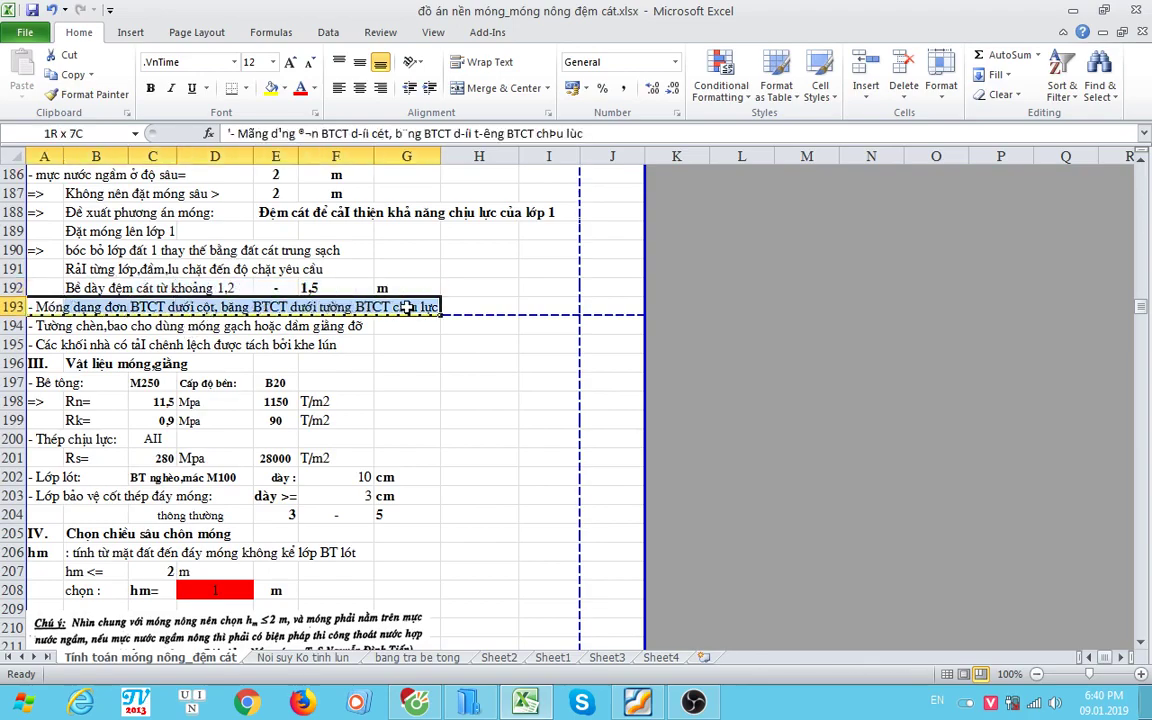
scroll(70, 283, down, 1)
drag(72, 269, 333, 269)
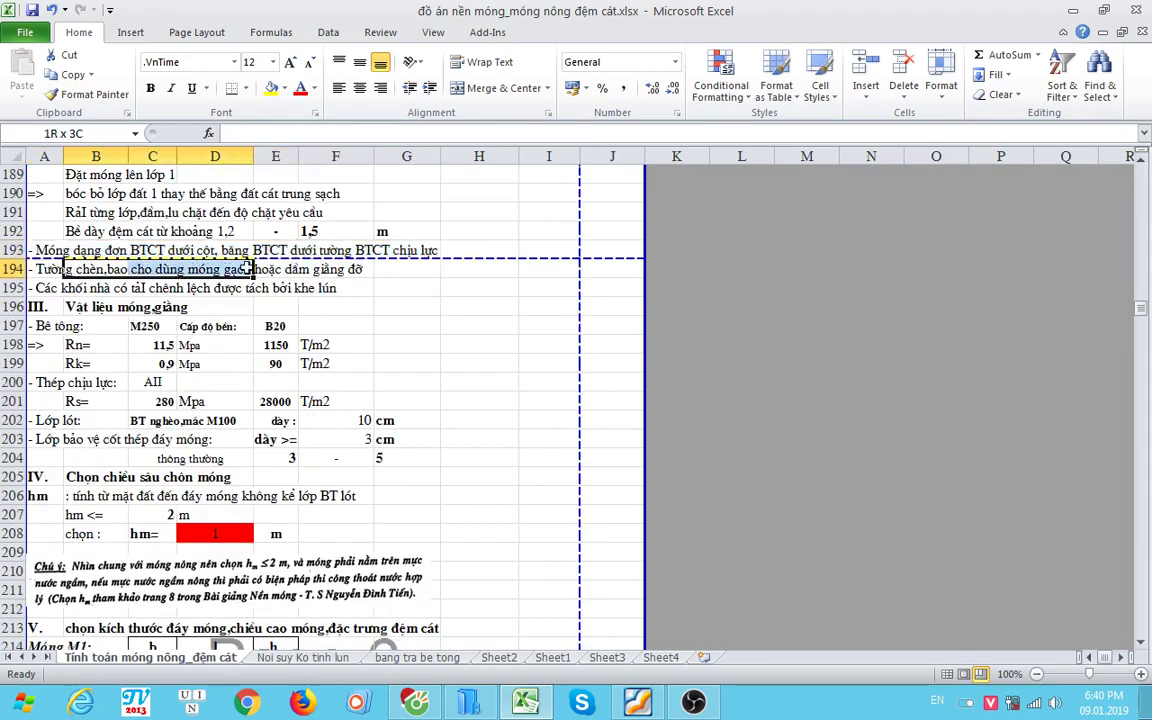
drag(65, 288, 311, 285)
scroll(252, 314, down, 1)
click(160, 288)
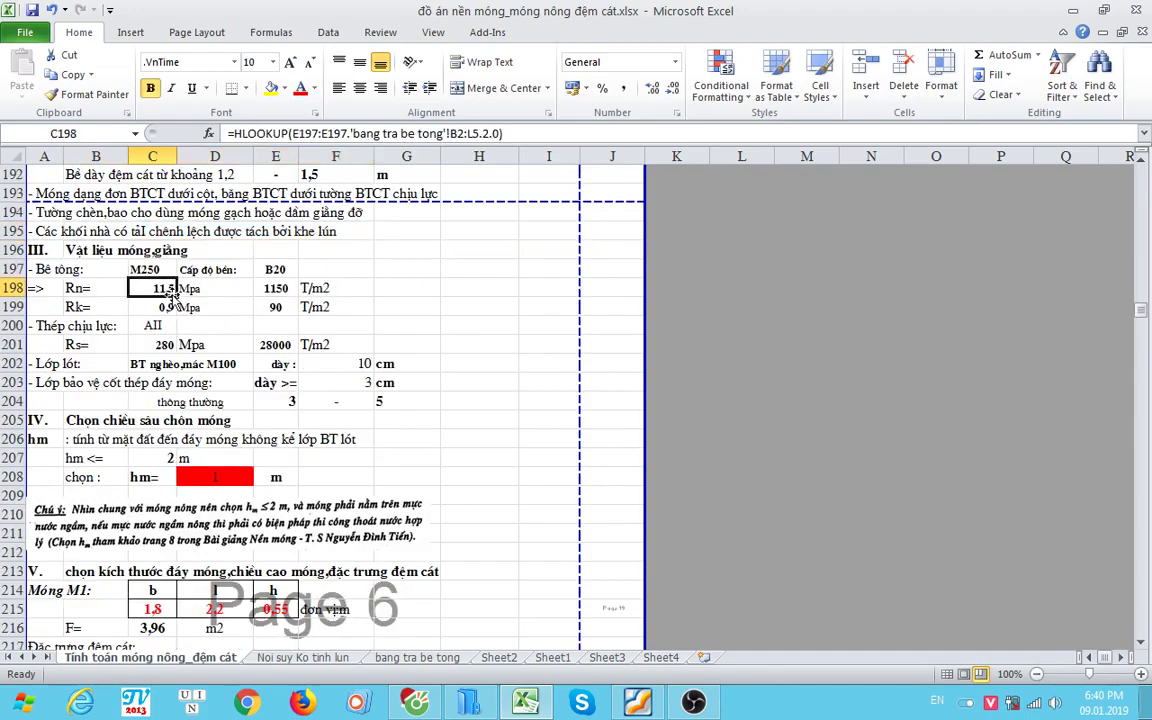
scroll(160, 288, down, 1)
click(83, 211)
drag(83, 211, 285, 378)
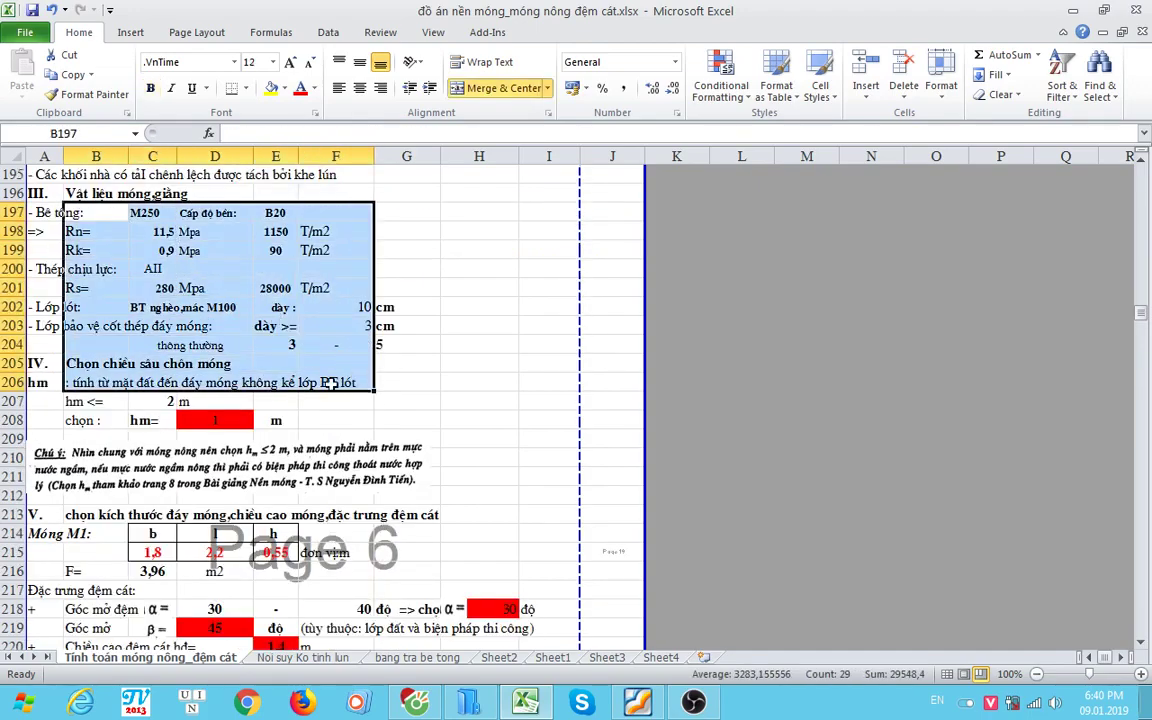
scroll(285, 378, down, 2)
click(52, 270)
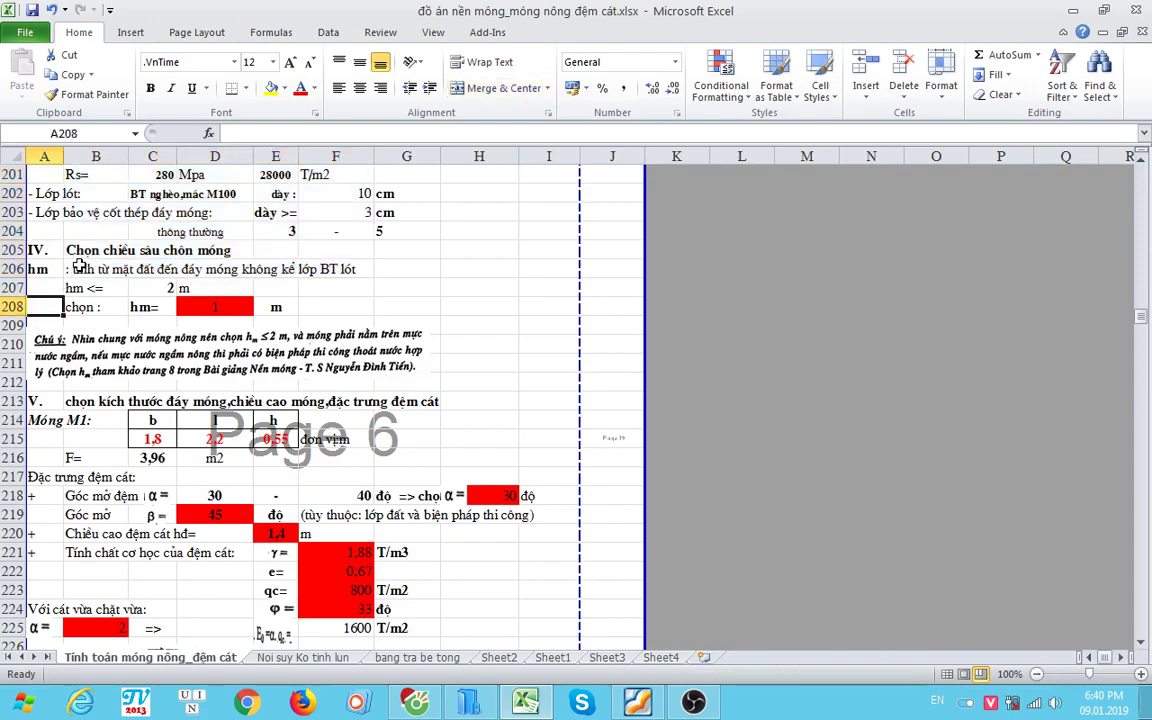
click(66, 248)
drag(70, 270, 340, 270)
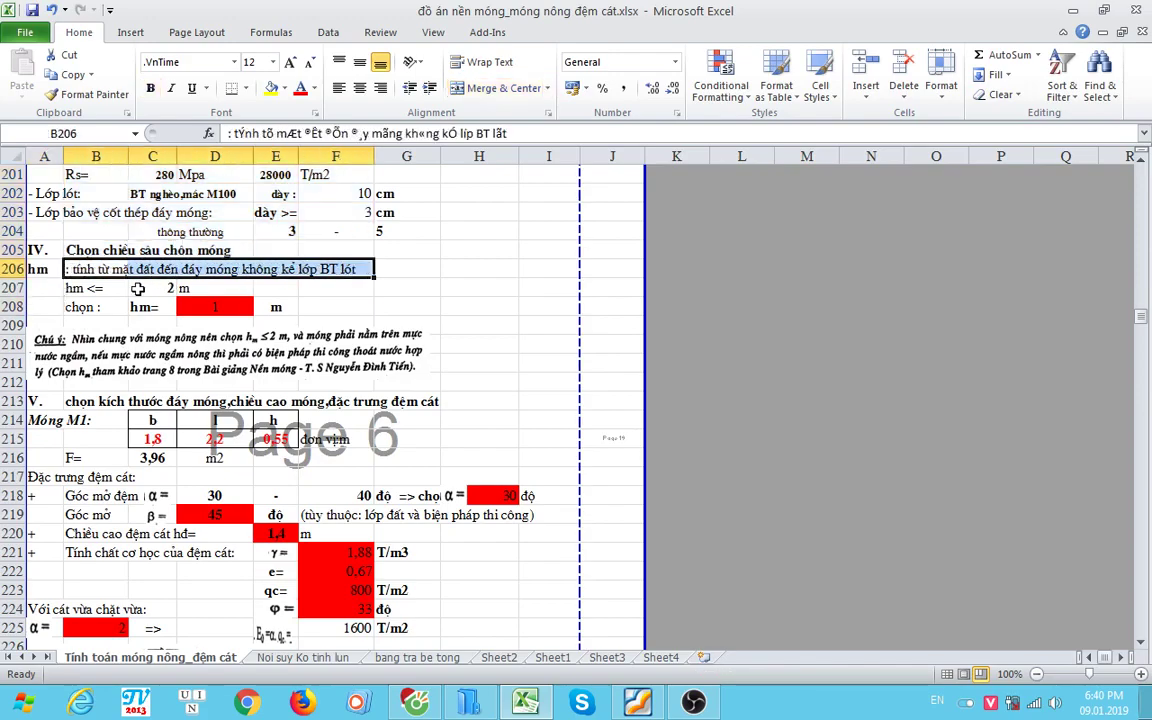
drag(85, 288, 206, 288)
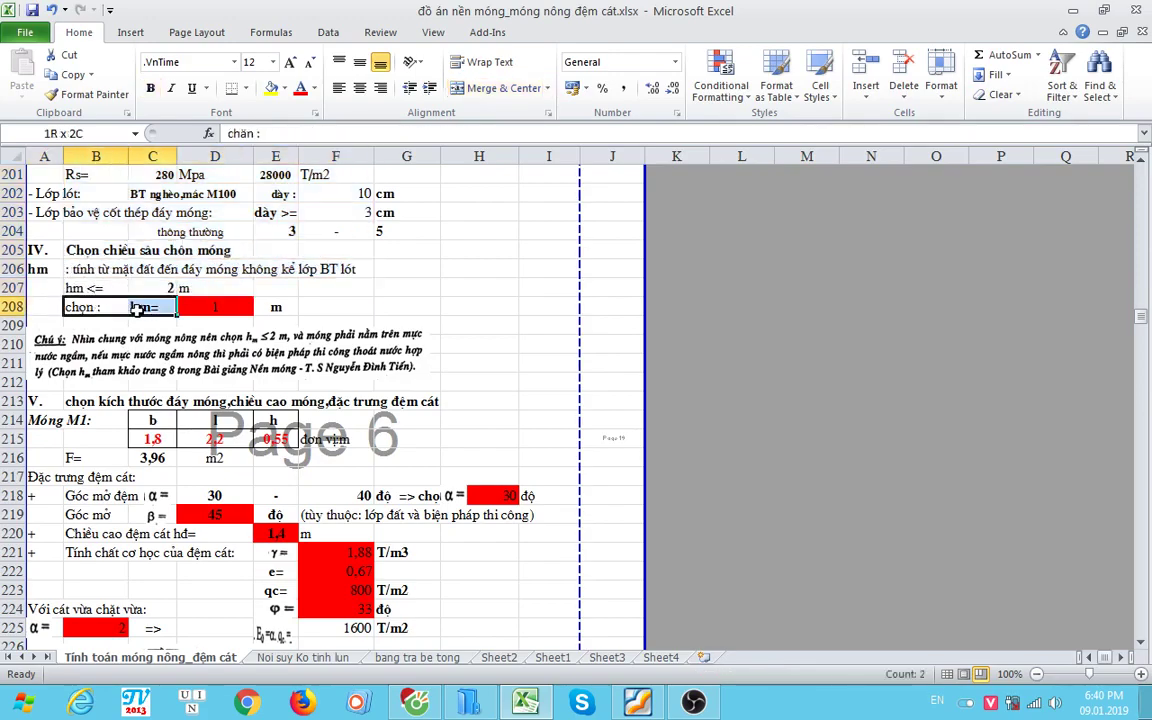
click(215, 307)
double_click(215, 307)
click(287, 325)
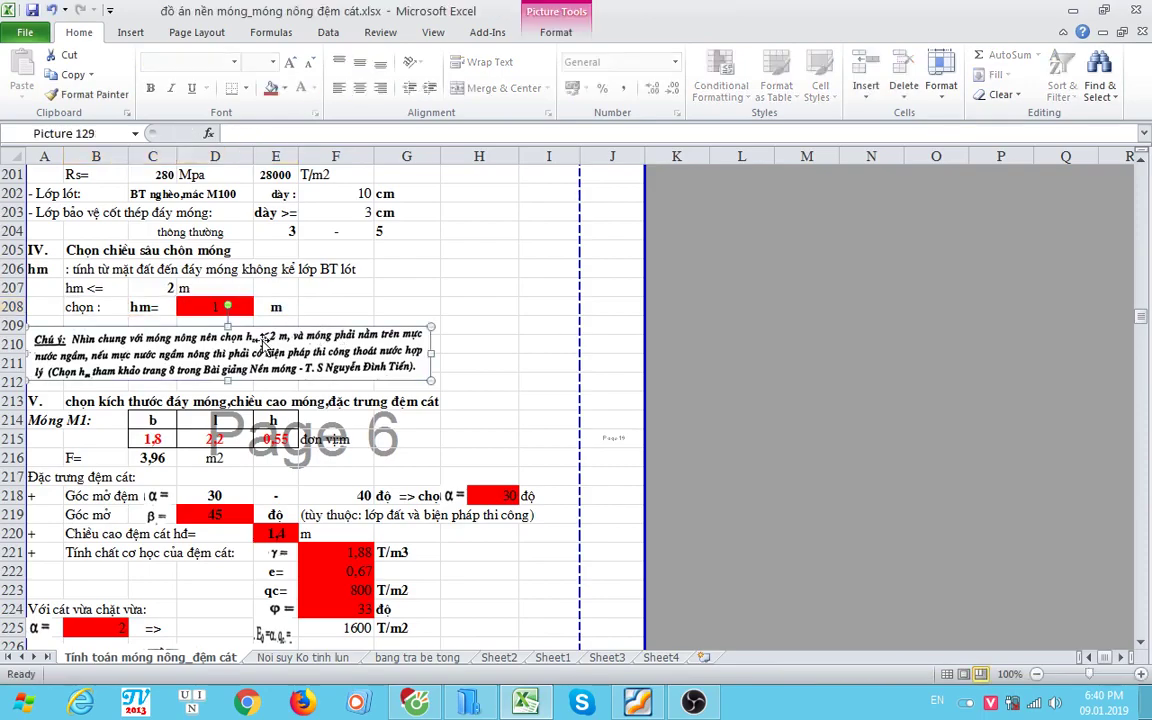
scroll(195, 330, down, 1)
click(208, 251)
Step: Scroll down to section V with the M1 footing size table
scroll(148, 250, down, 1)
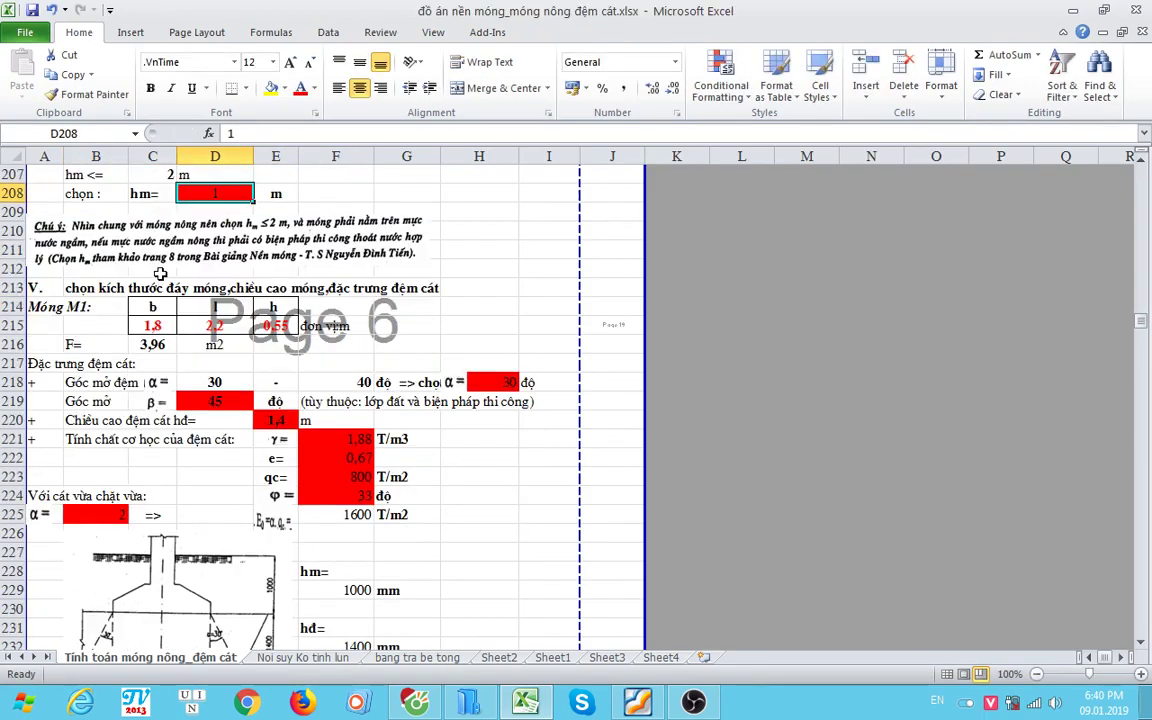
scroll(148, 250, up, 1)
scroll(189, 341, down, 1)
scroll(160, 305, up, 1)
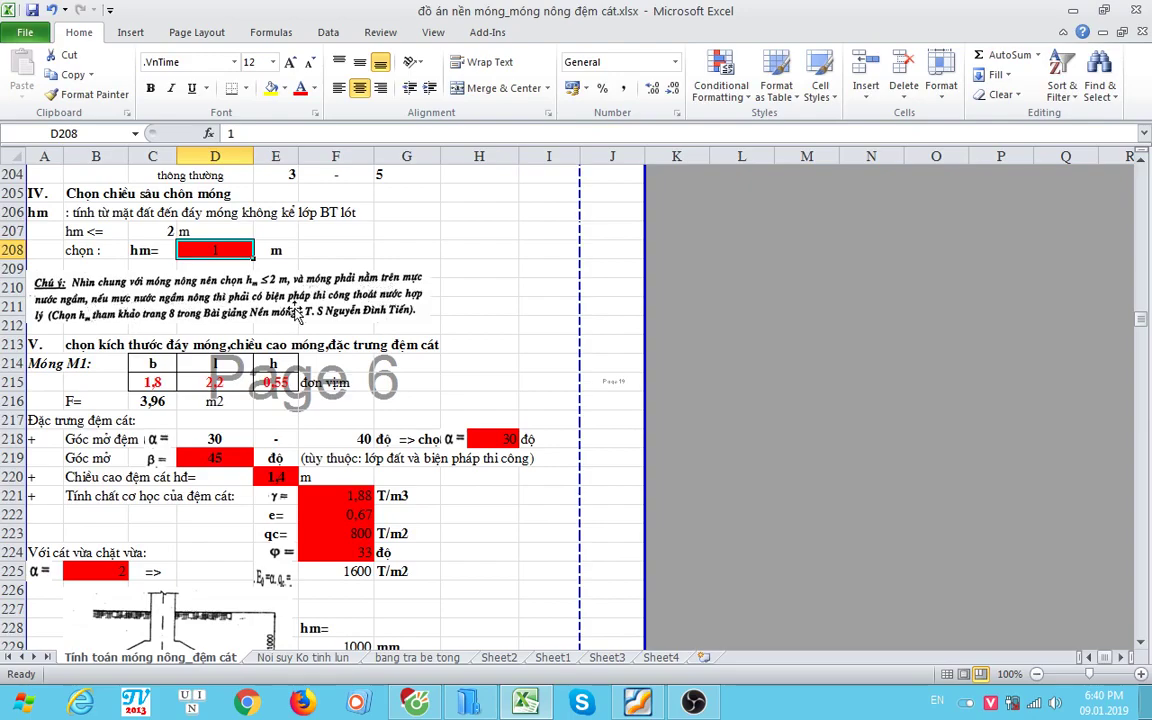
scroll(358, 316, down, 1)
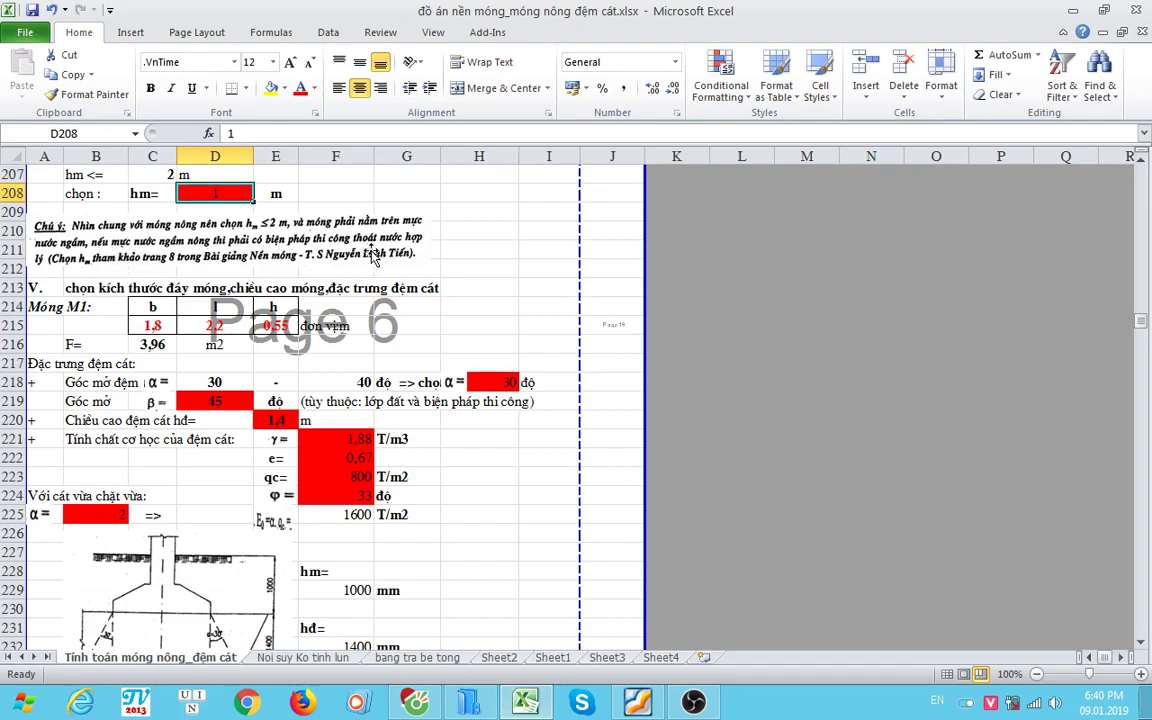
scroll(217, 273, down, 1)
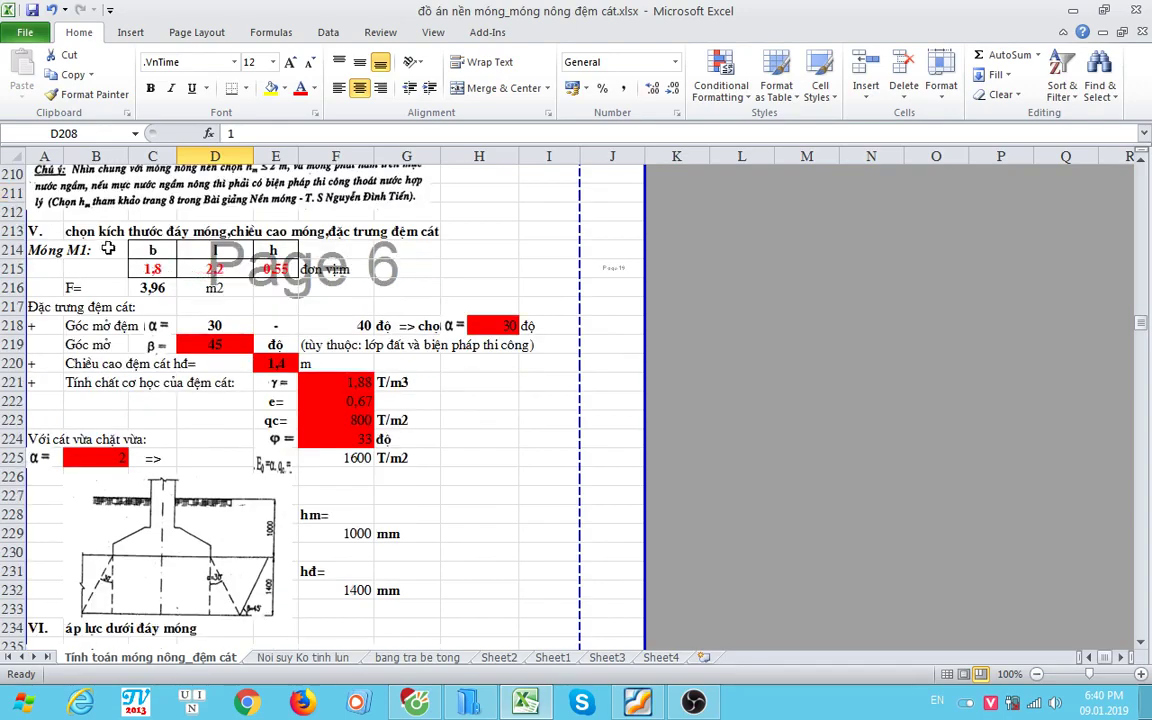
Step: Highlight M1's footing sizes (1,8 × 2,2 m, 0,55 m high), then bring up the View tab
drag(100, 232, 420, 288)
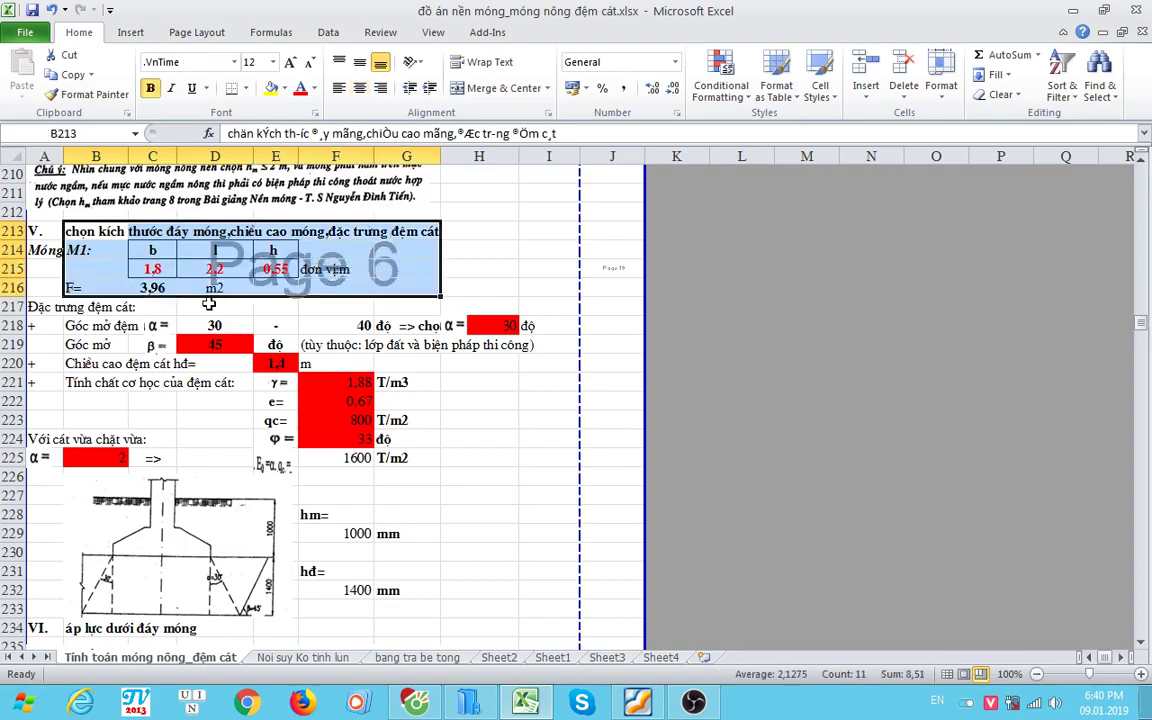
click(208, 304)
drag(100, 231, 470, 231)
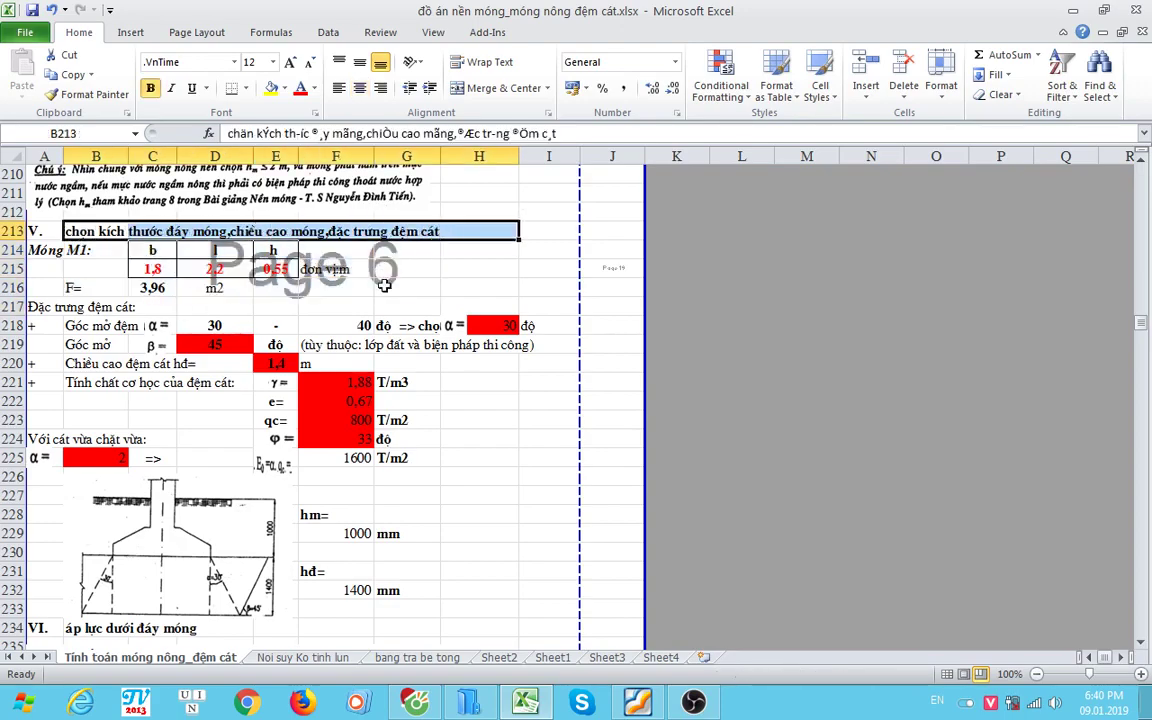
drag(150, 250, 290, 275)
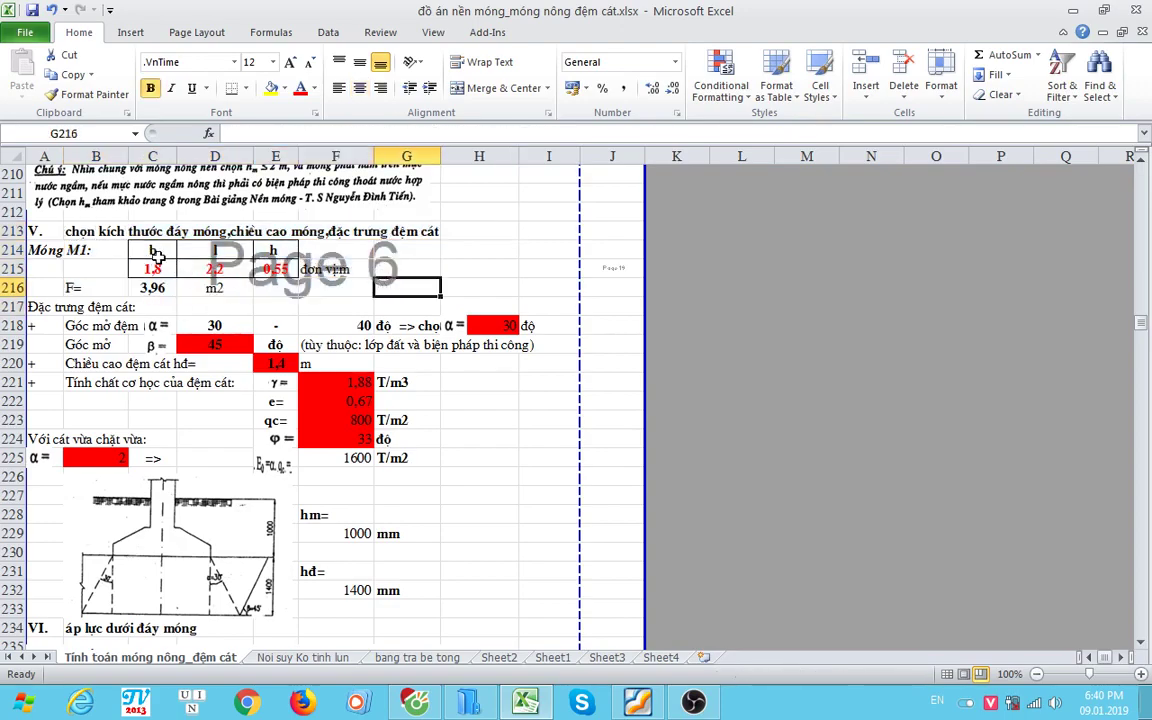
click(305, 310)
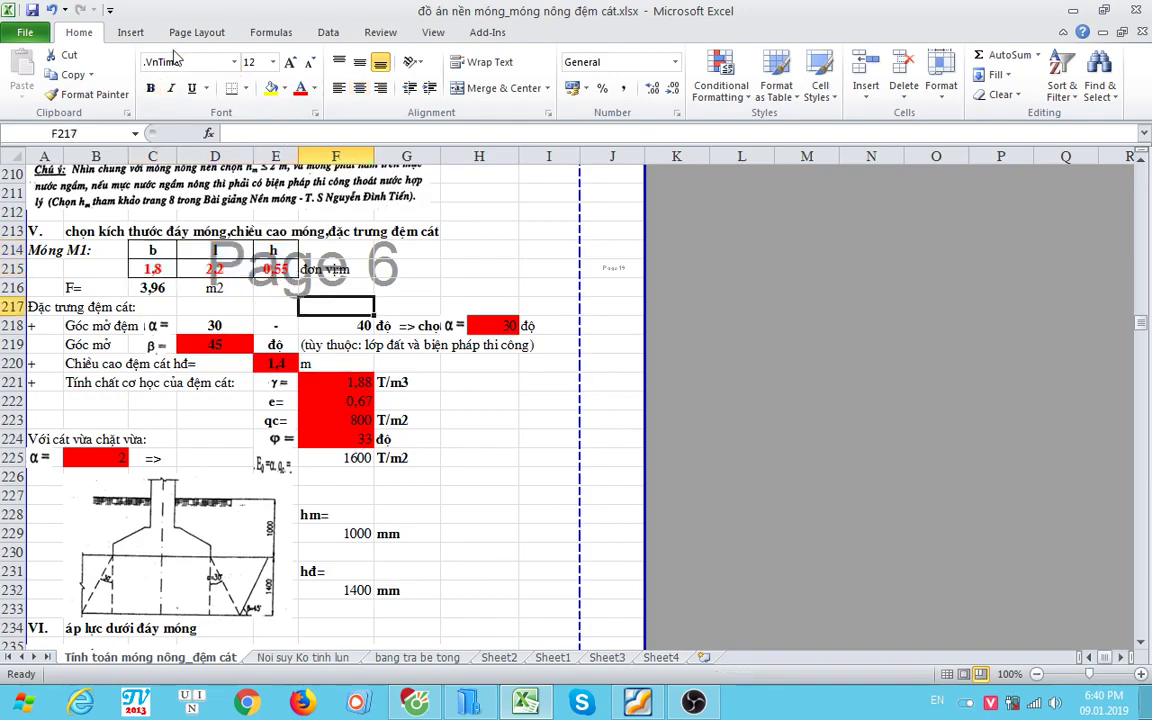
click(432, 32)
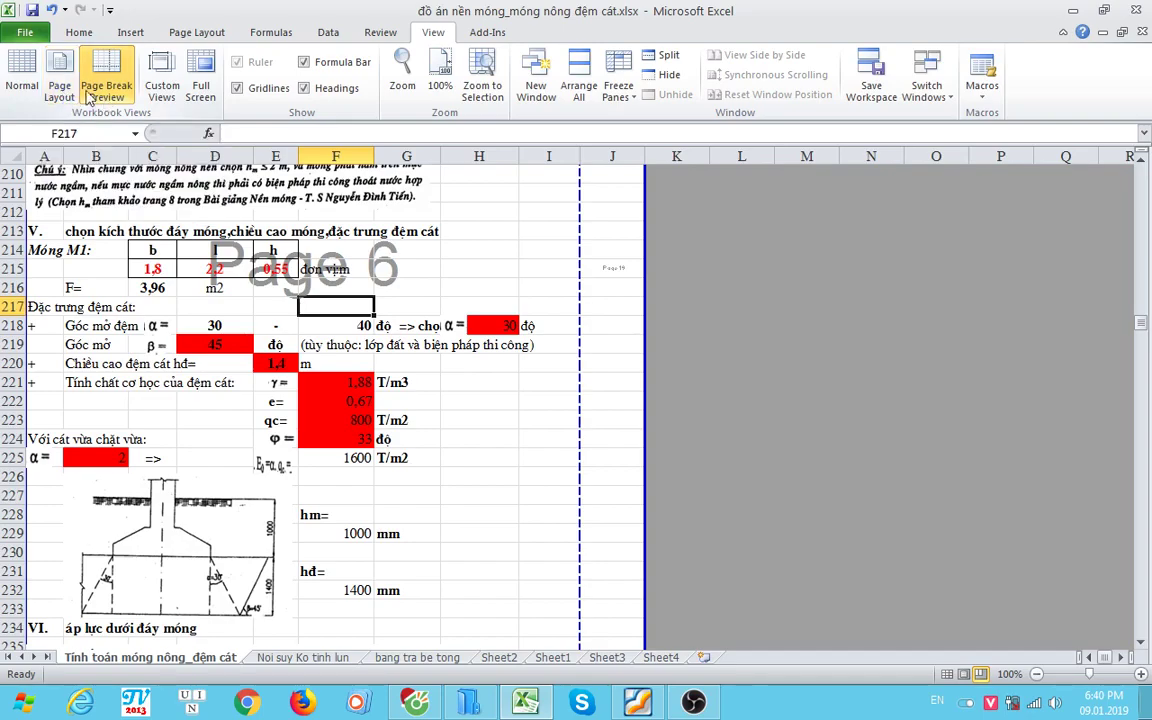
Step: Switch the calculation sheet from page-break layout to Normal view
click(21, 80)
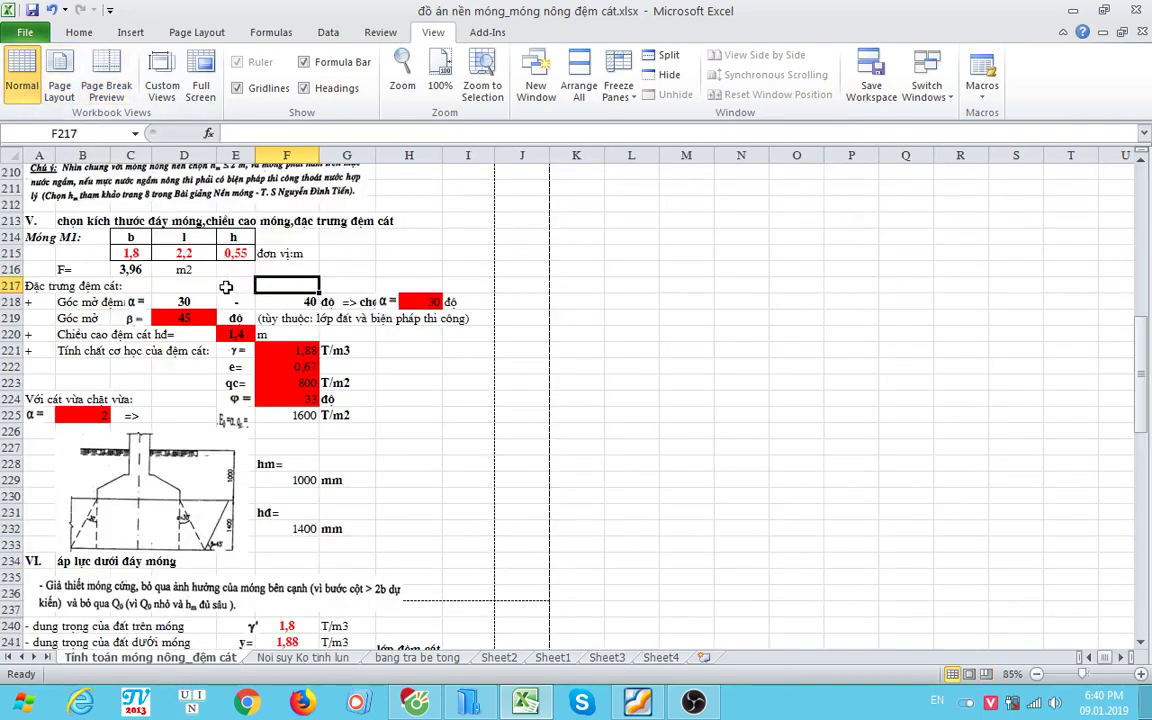
click(226, 287)
scroll(226, 287, down, 1)
scroll(158, 285, up, 2)
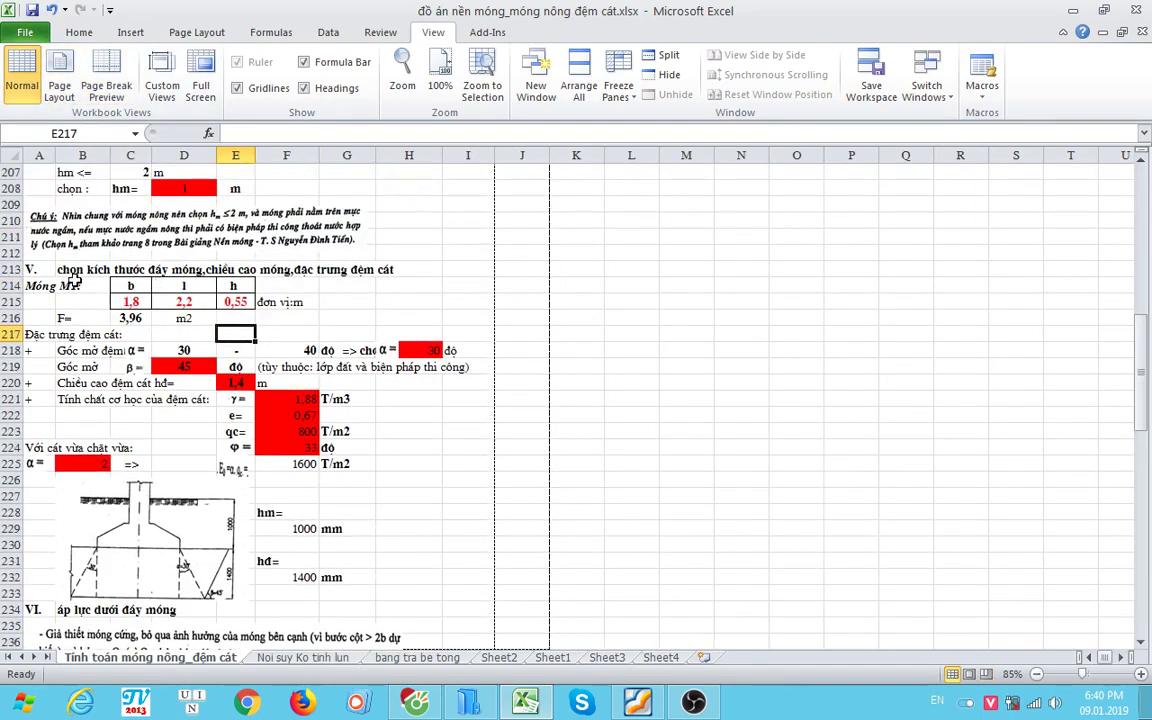
drag(75, 270, 200, 270)
scroll(140, 280, down, 1)
Step: Review the footing width 1,8, height 0,55 and the footing area formula
click(135, 255)
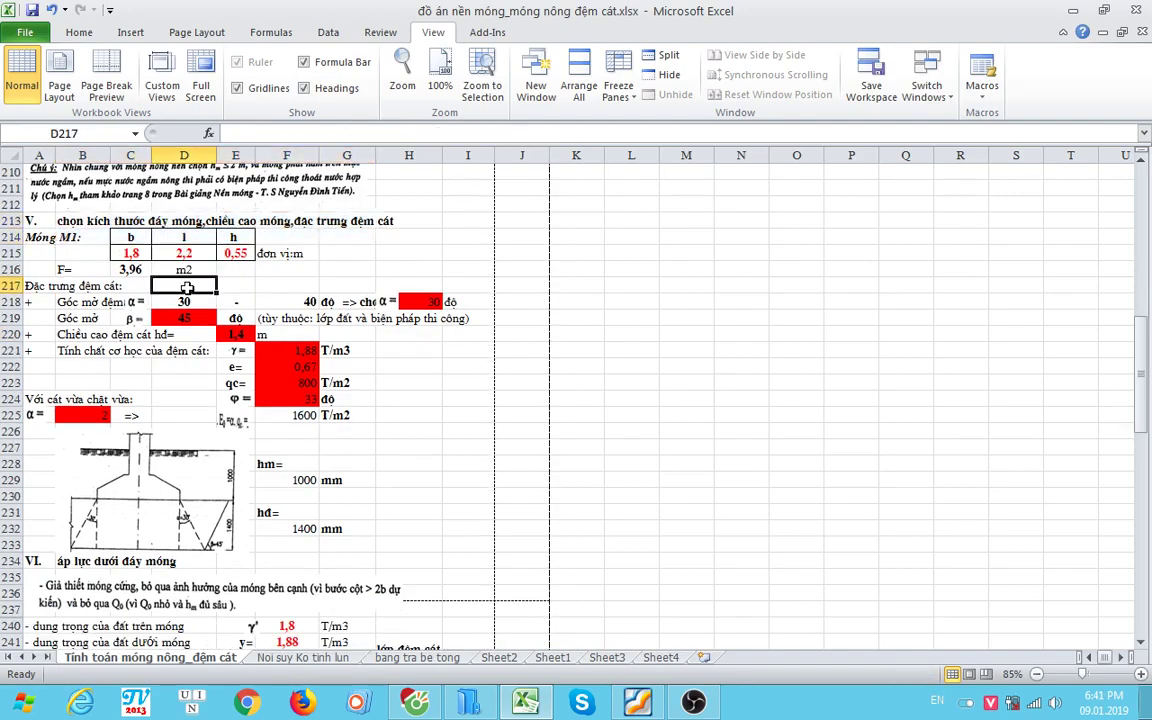
click(235, 253)
click(130, 270)
scroll(135, 270, down, 1)
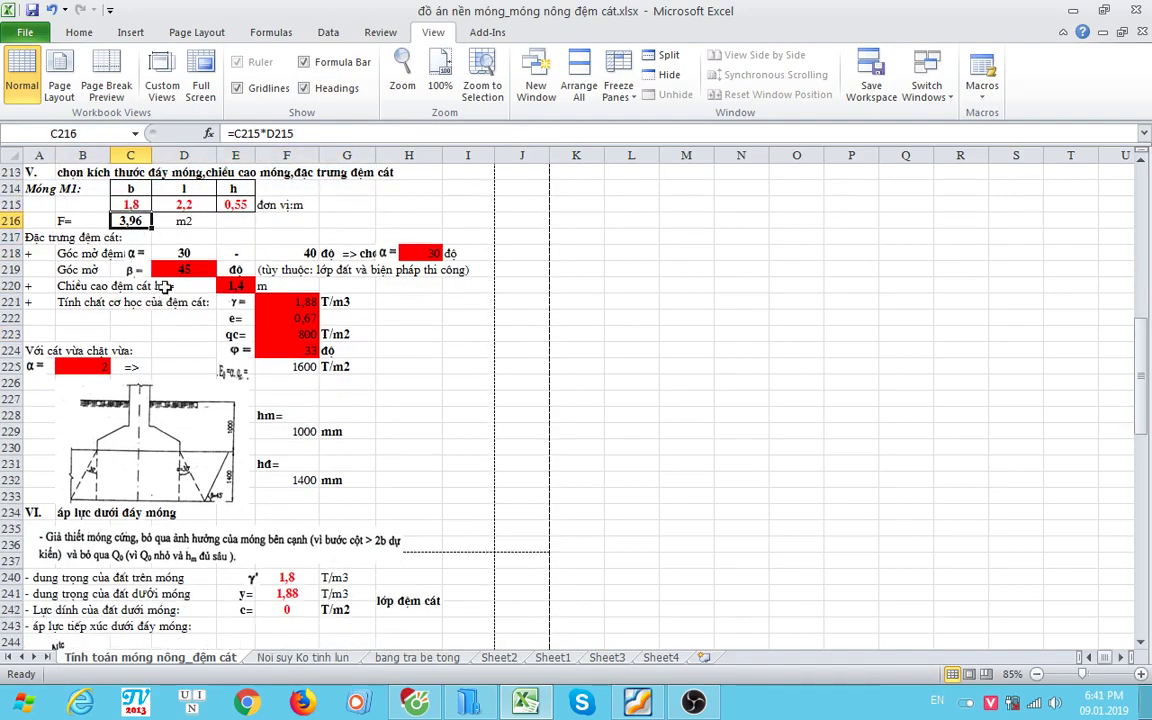
Step: Compare the cushion spread angle values 30 and 40, settling on 30°
click(187, 254)
click(283, 253)
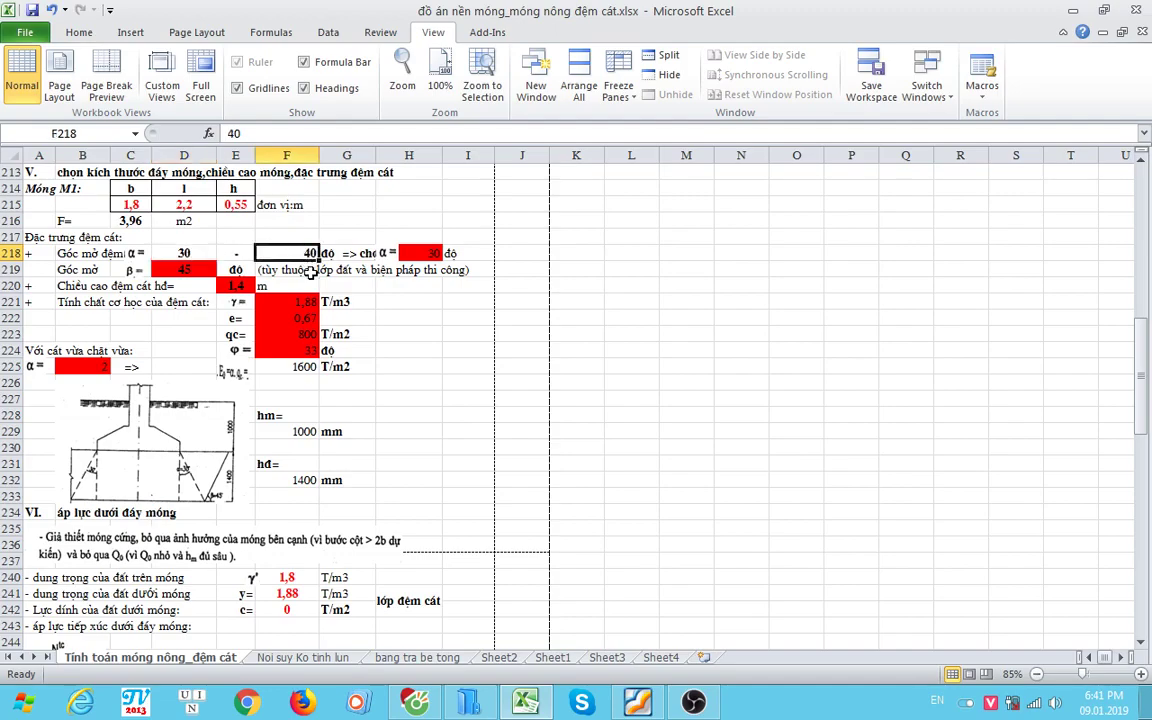
click(180, 252)
double_click(184, 253)
click(298, 254)
click(420, 253)
click(460, 318)
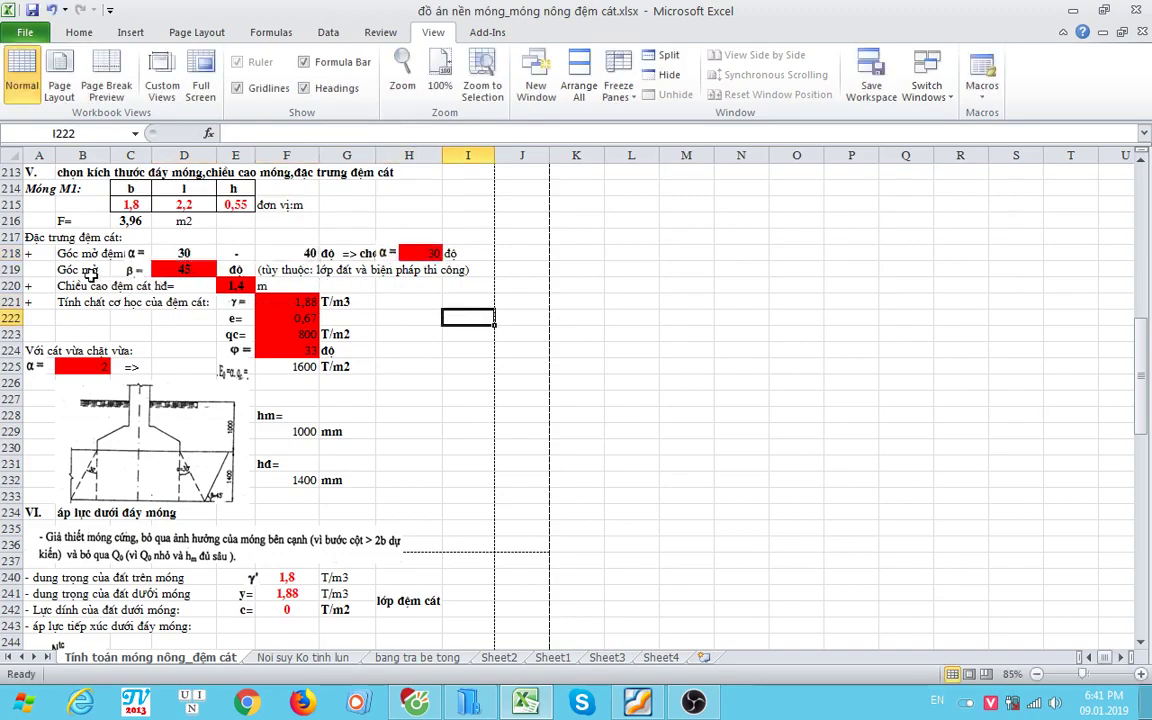
Step: Check the 45° spread angle and highlight the cushion height 1,4 row
click(170, 270)
scroll(181, 286, down, 1)
click(238, 241)
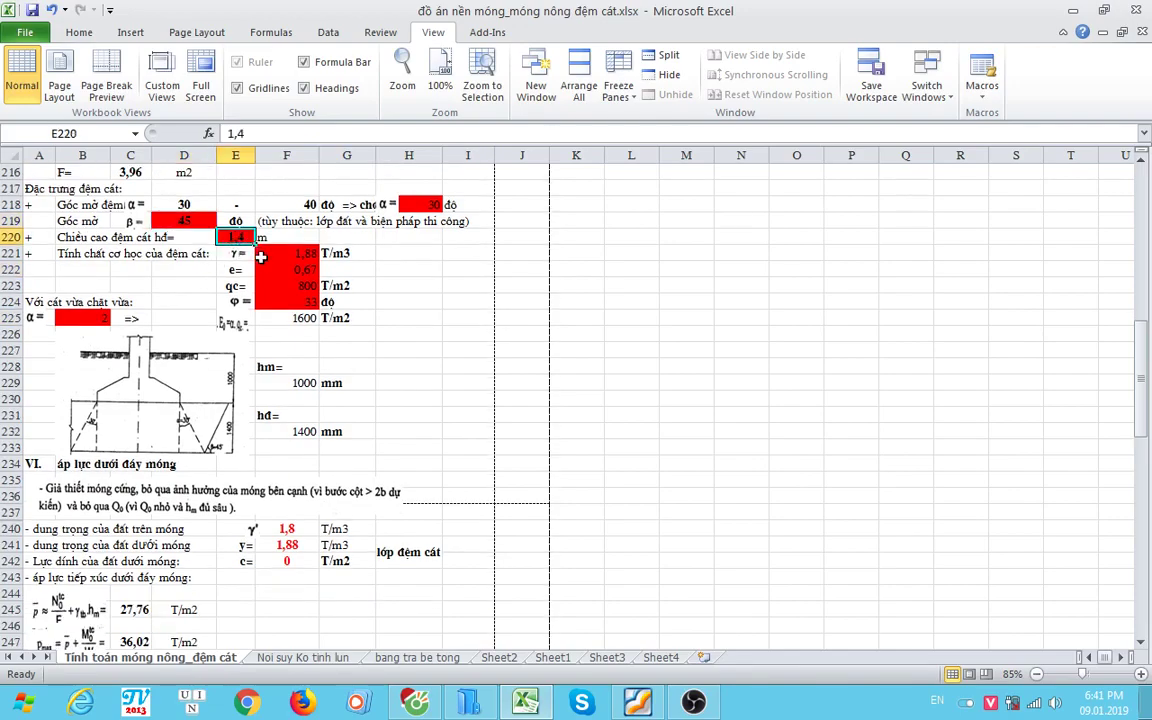
drag(75, 237, 225, 237)
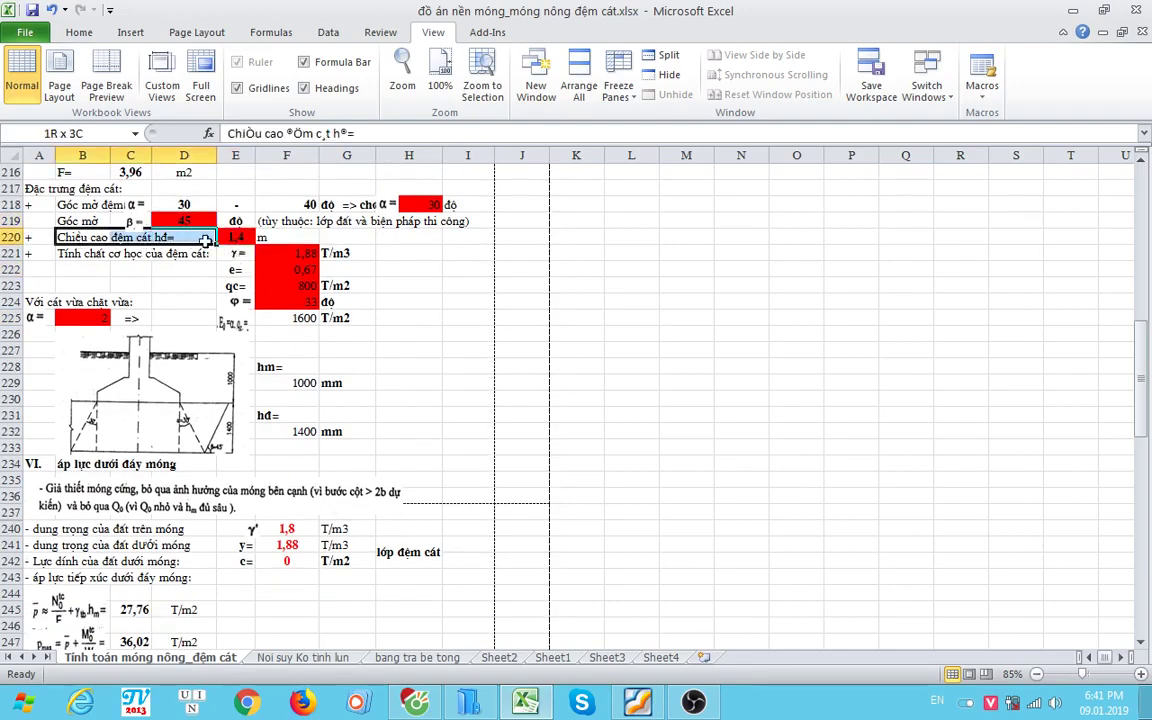
Step: Make the cushion height label bold
click(61, 237)
drag(61, 237, 163, 237)
click(79, 32)
click(150, 88)
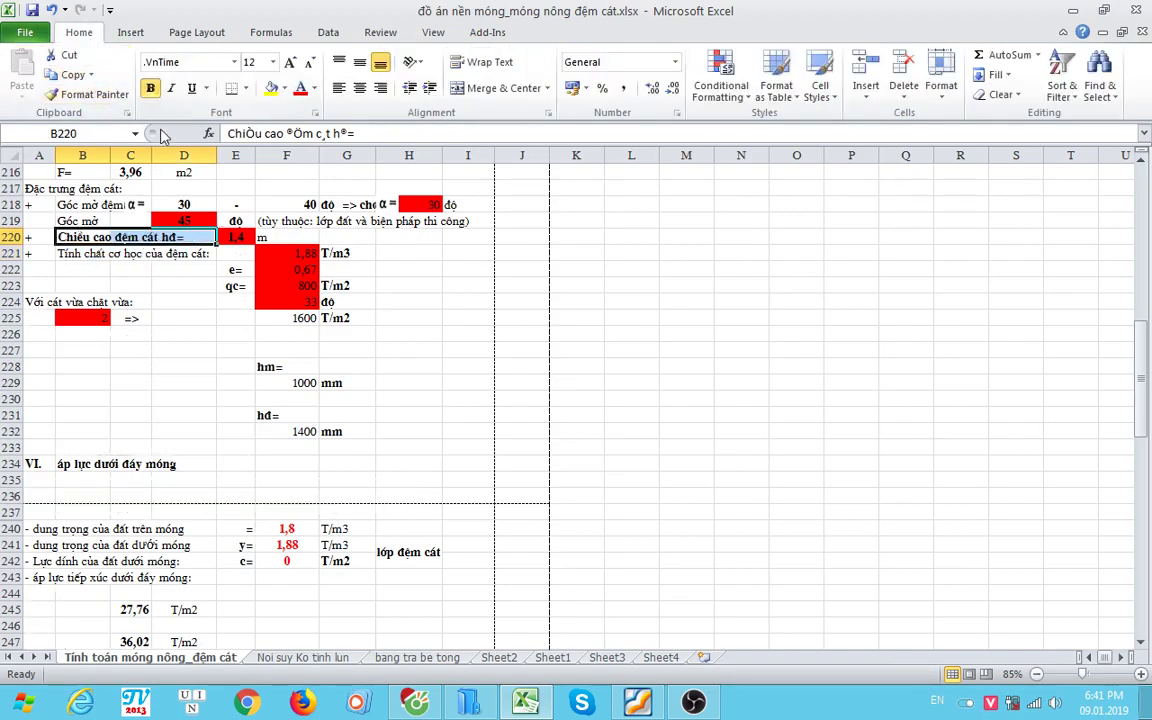
click(408, 286)
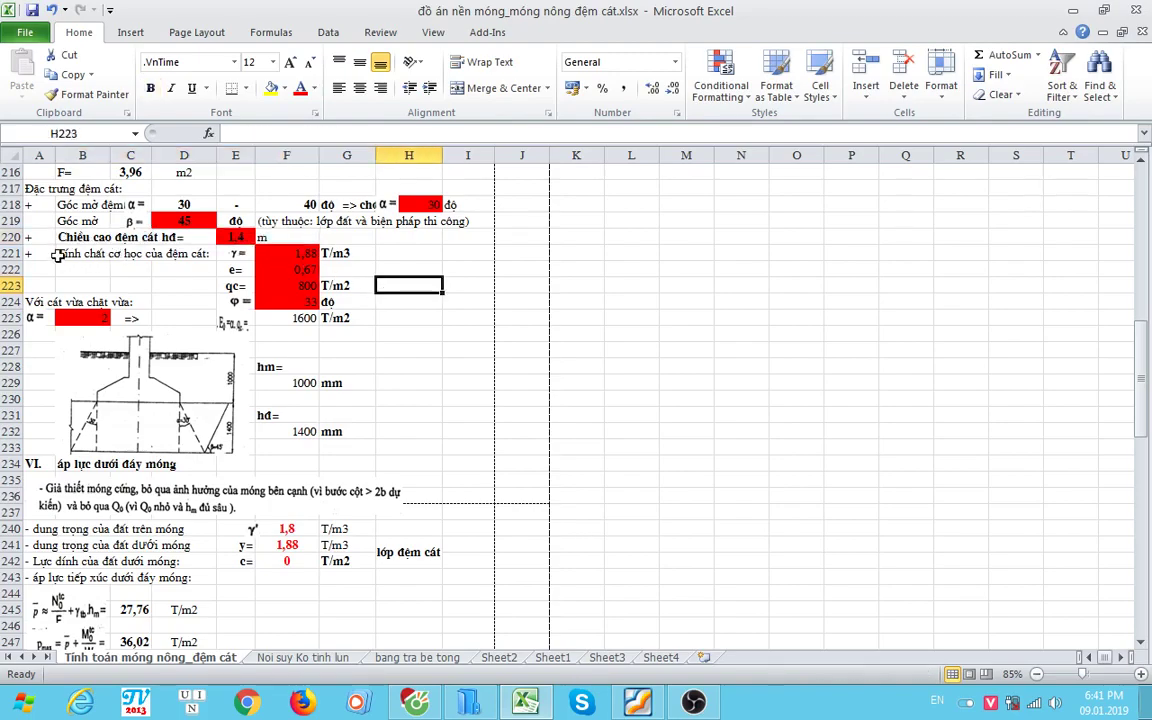
Step: Make the row 221 sand property heading bold
drag(60, 254, 213, 257)
click(150, 88)
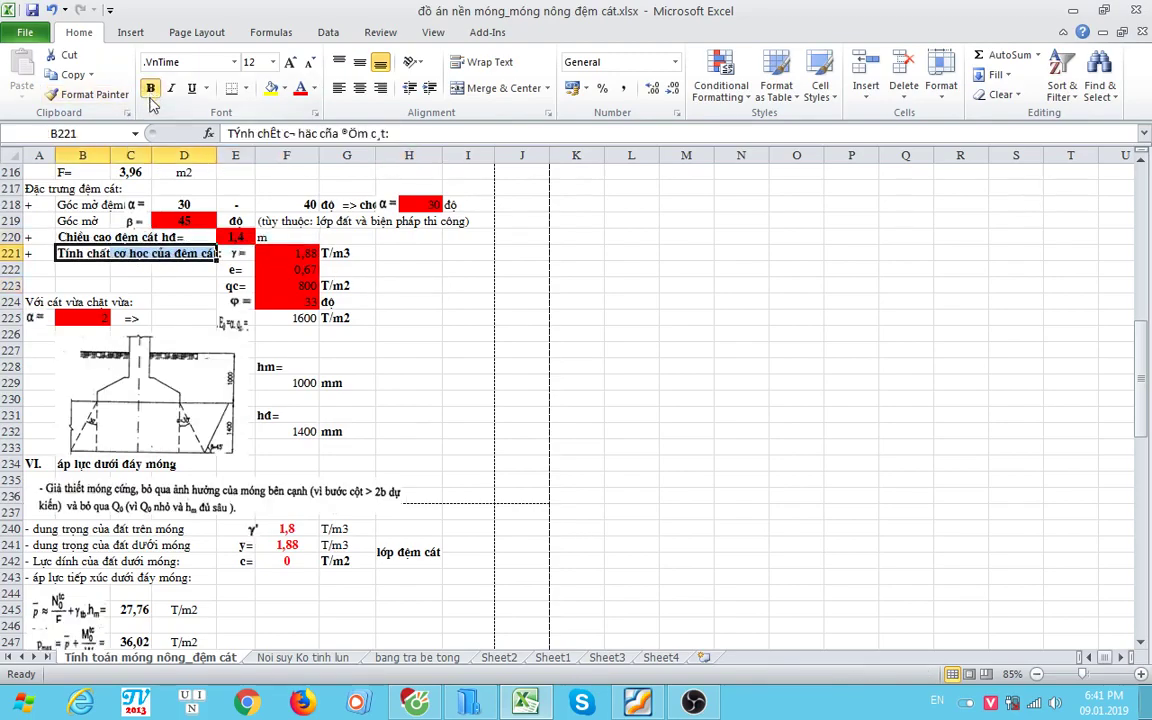
click(408, 334)
click(93, 257)
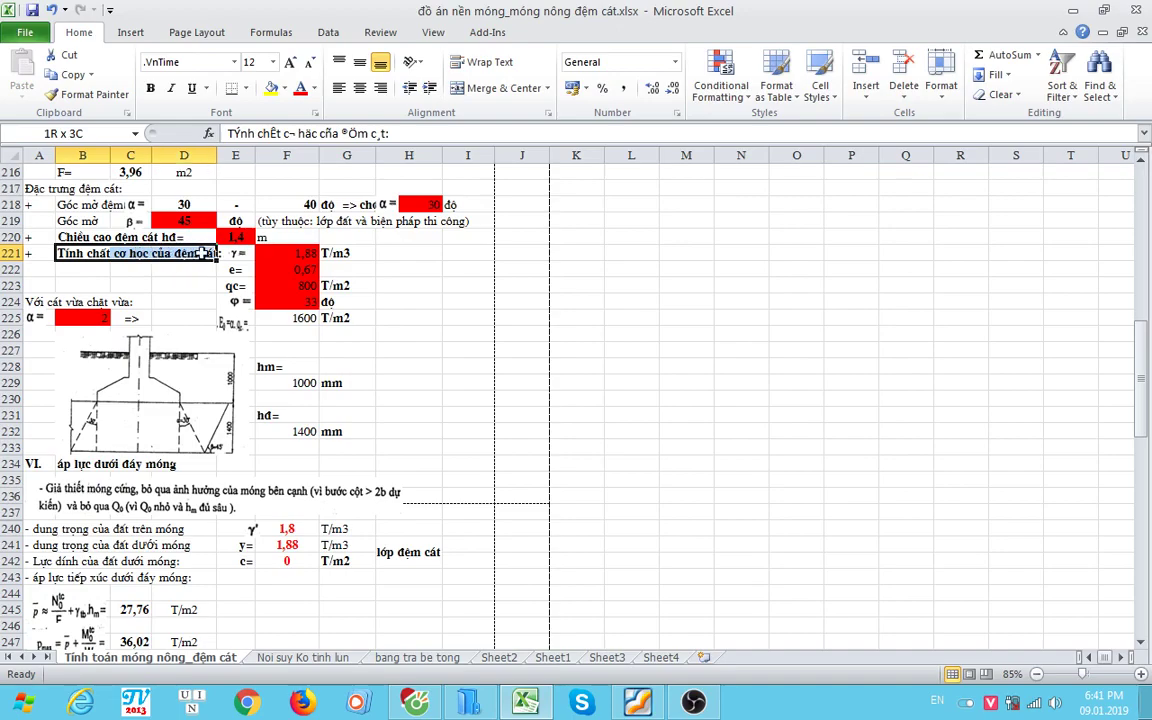
Step: Check the sand values in F221–F224 and the E0 result in F225
click(303, 254)
click(303, 268)
click(307, 287)
click(306, 302)
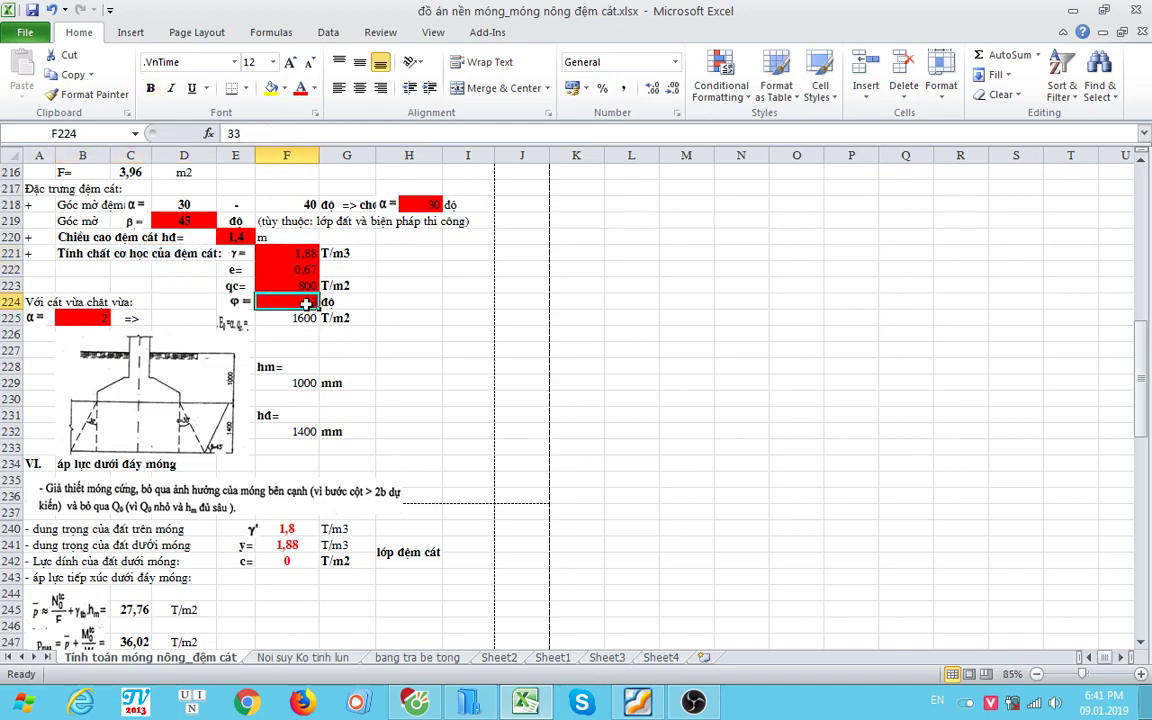
scroll(301, 339, down, 1)
click(298, 272)
Step: Inspect the E0 formula picture, the footing drawing and the hm formula in F229
click(230, 268)
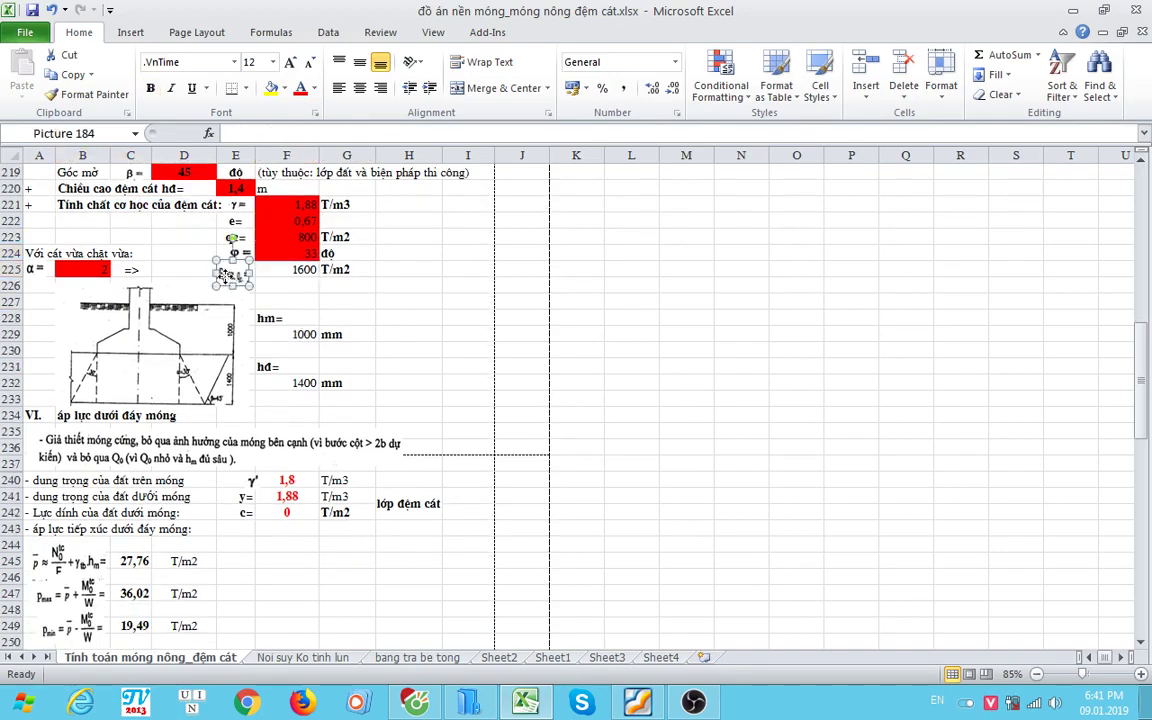
click(390, 333)
click(232, 284)
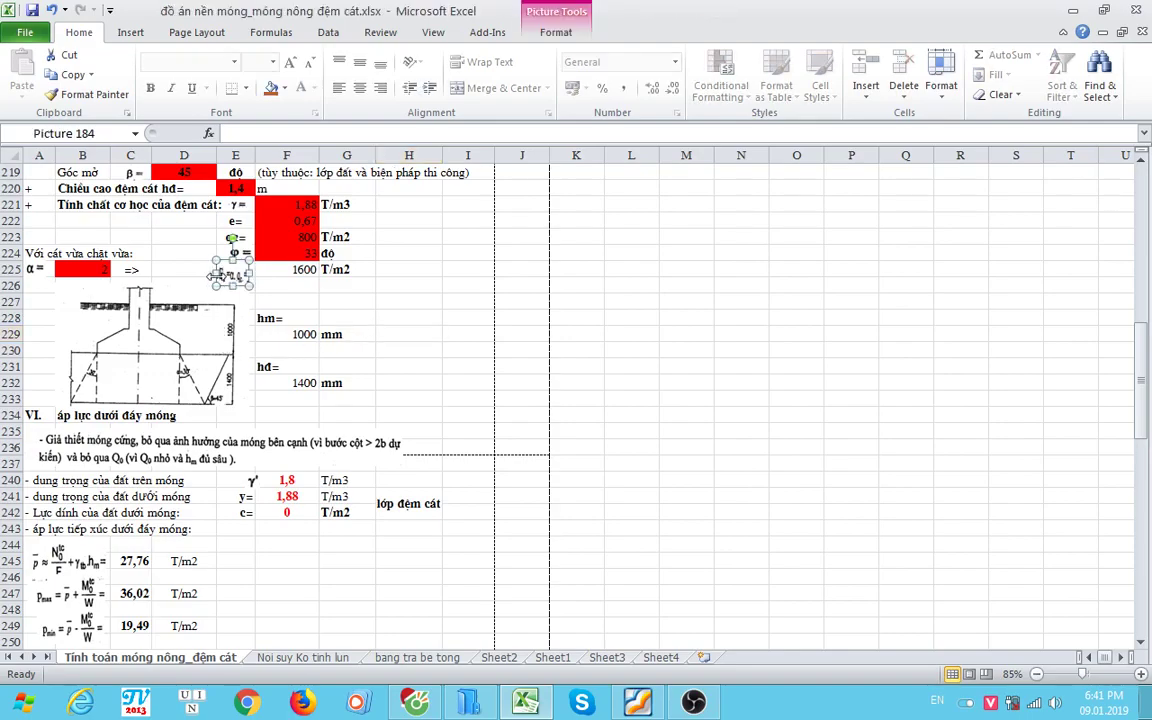
click(408, 302)
scroll(230, 318, down, 1)
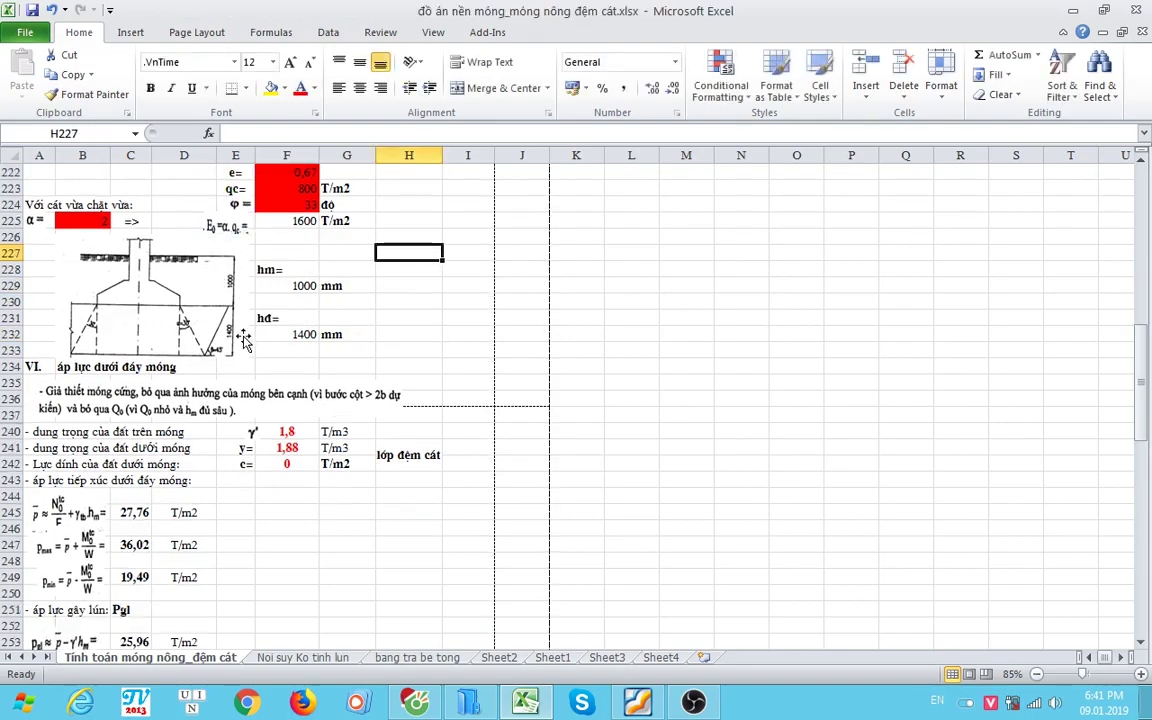
click(236, 310)
click(405, 318)
click(268, 285)
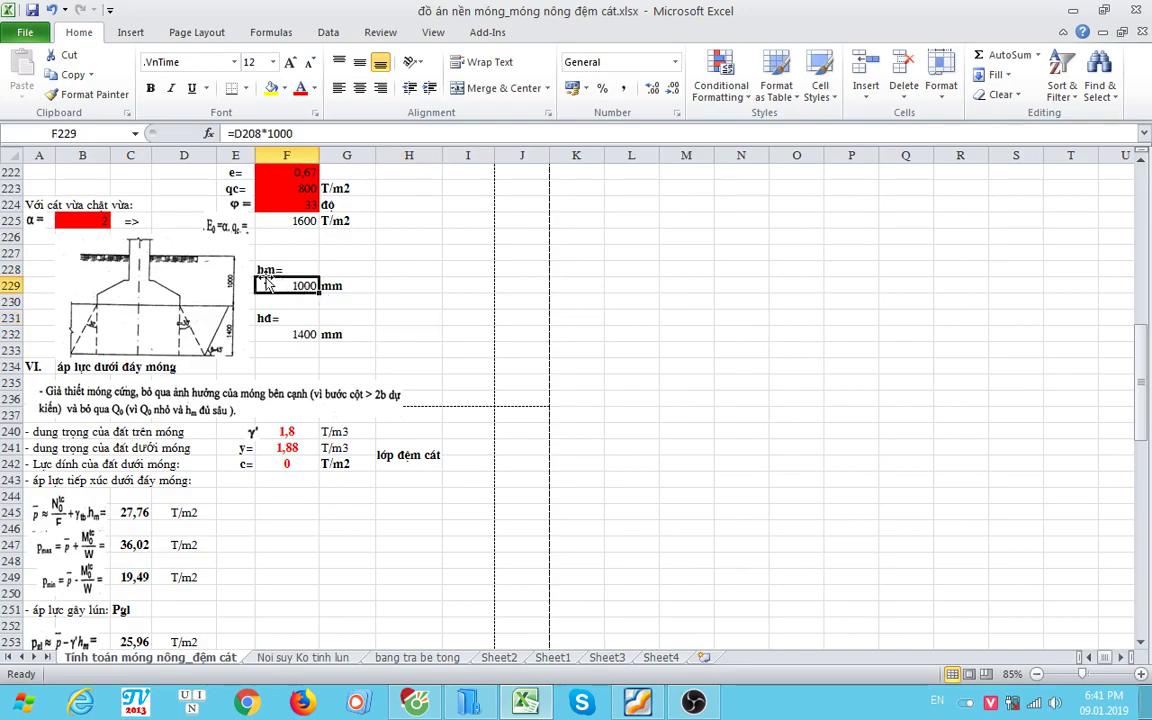
scroll(305, 317, up, 1)
Step: Move the small α label picture near A225 down and to the right
click(42, 258)
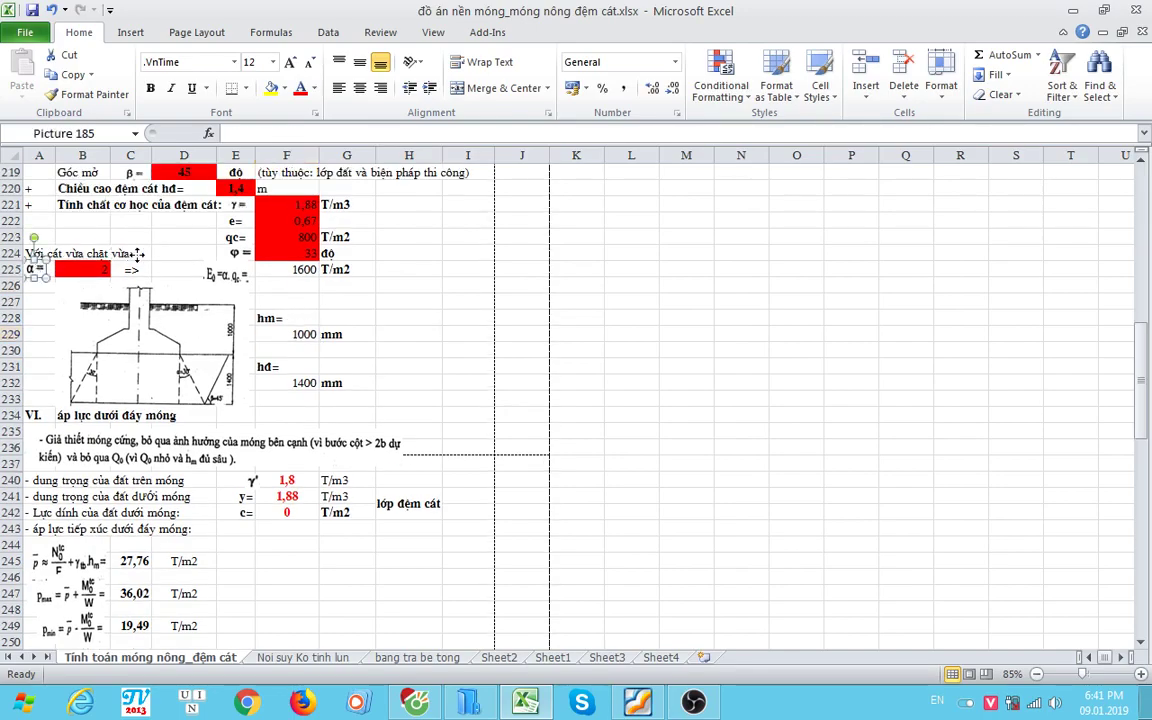
drag(38, 262, 46, 287)
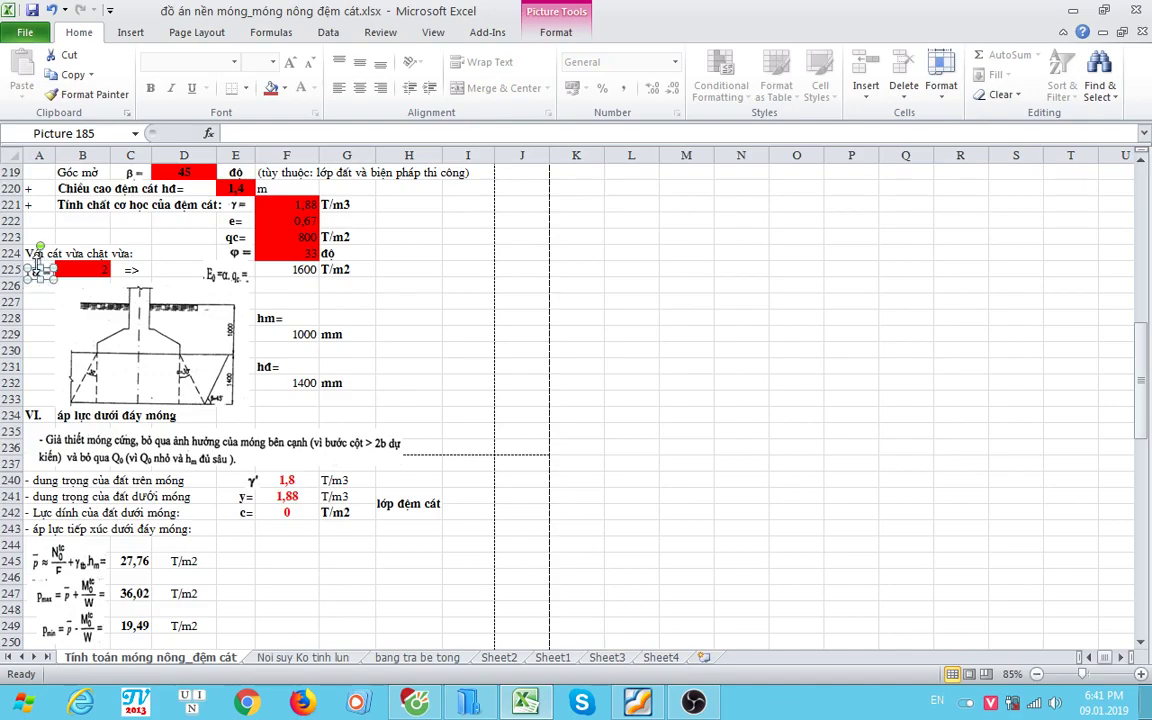
click(40, 300)
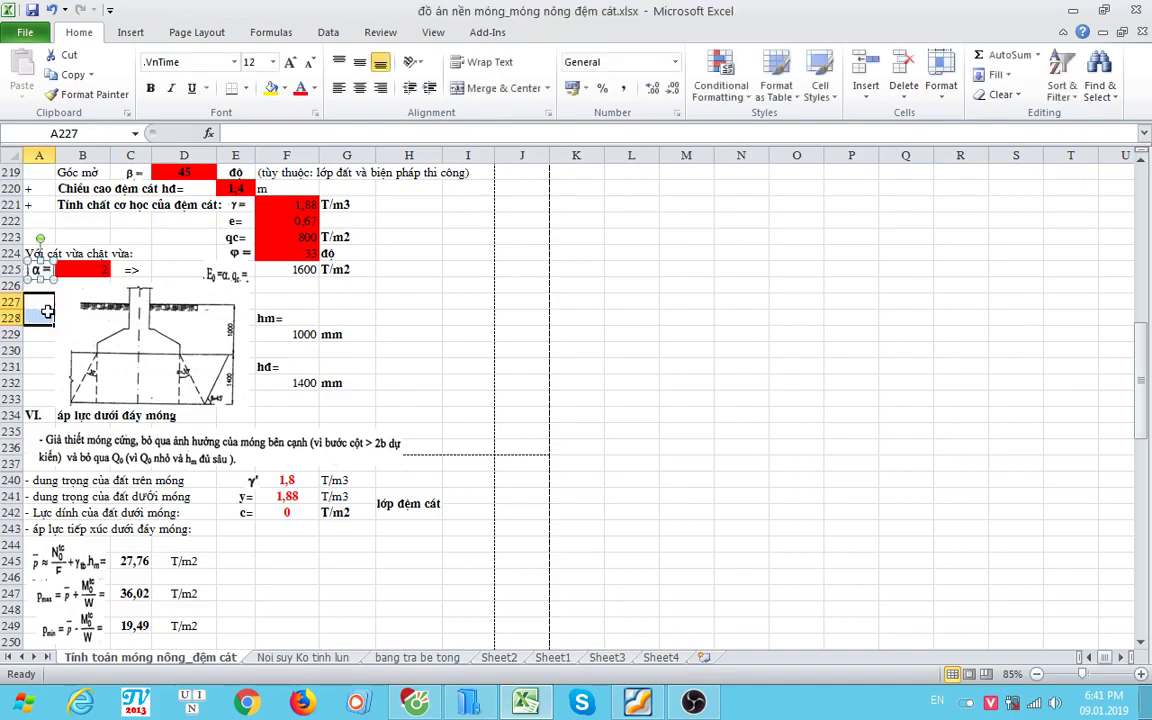
click(82, 268)
click(42, 270)
click(75, 255)
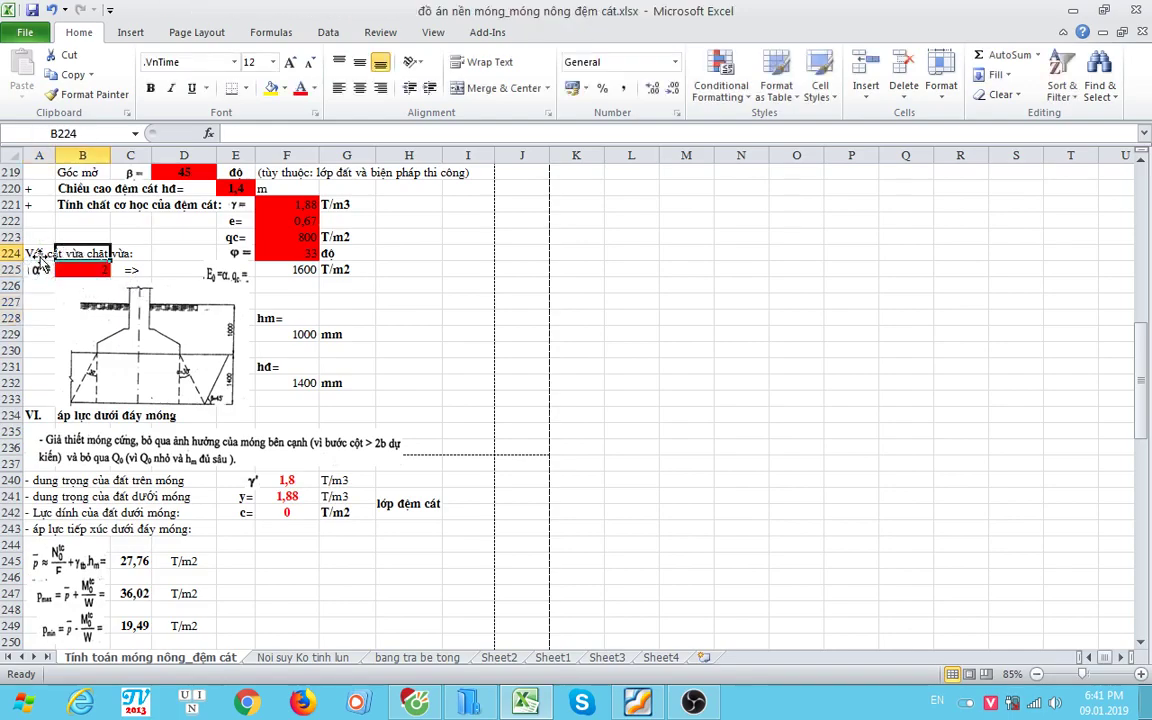
click(42, 270)
drag(42, 270, 120, 268)
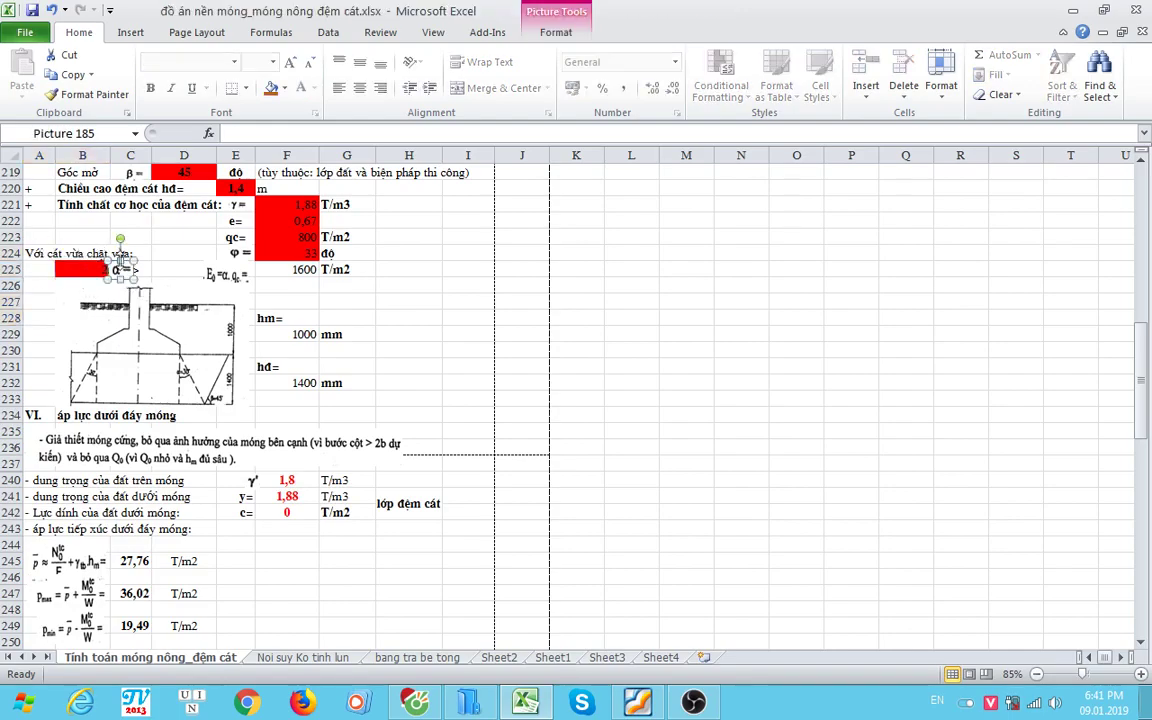
click(73, 272)
Step: Make the row 224 'Với cát vừa chặt vừa:' text bold
drag(34, 254, 130, 254)
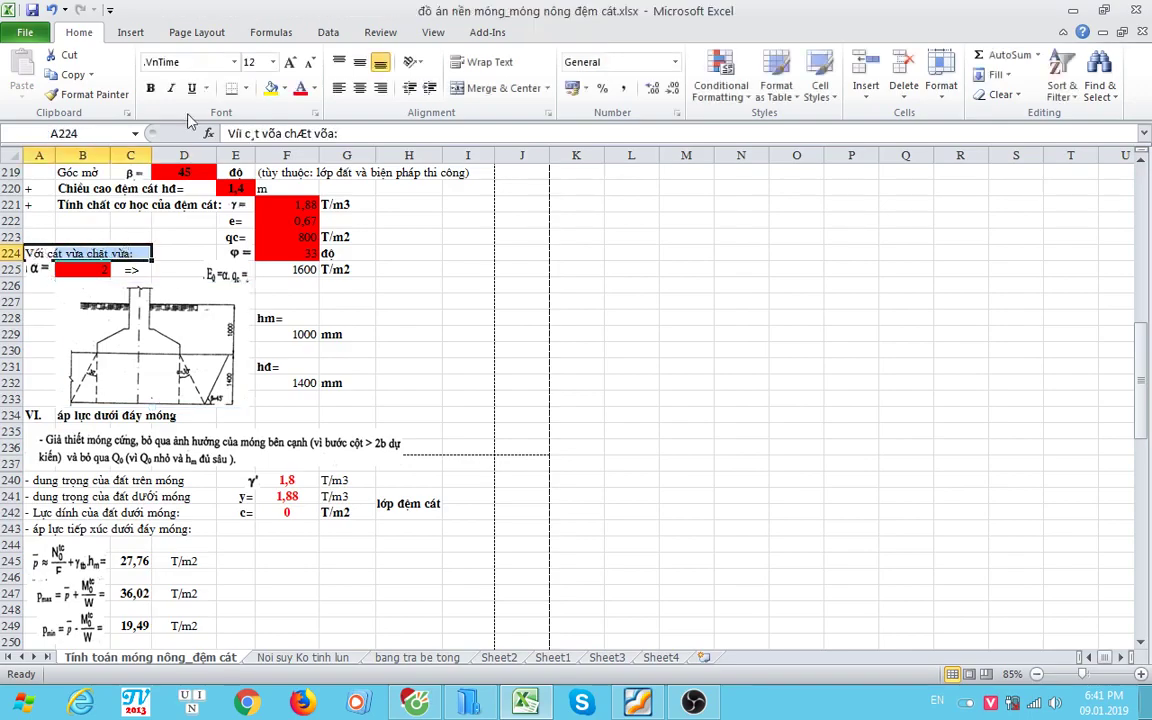
click(150, 88)
click(33, 285)
click(82, 254)
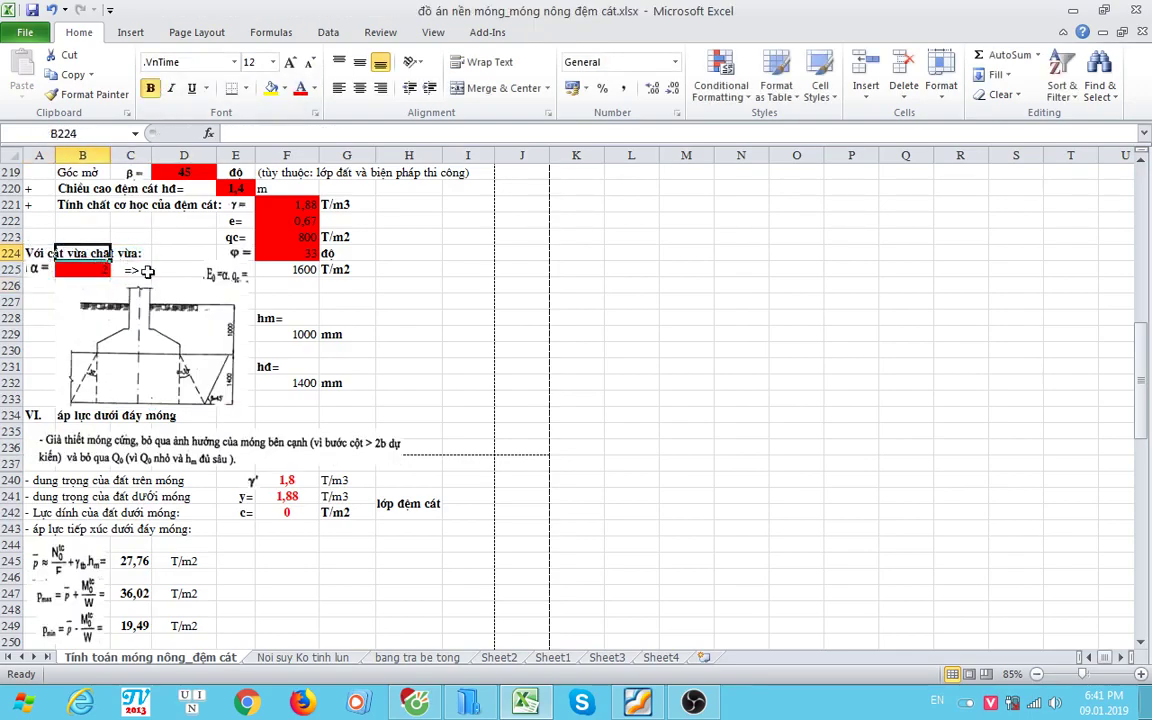
Step: Confirm F225 holds =B225*F223 unchanged and recheck the hm formula in F229
click(284, 272)
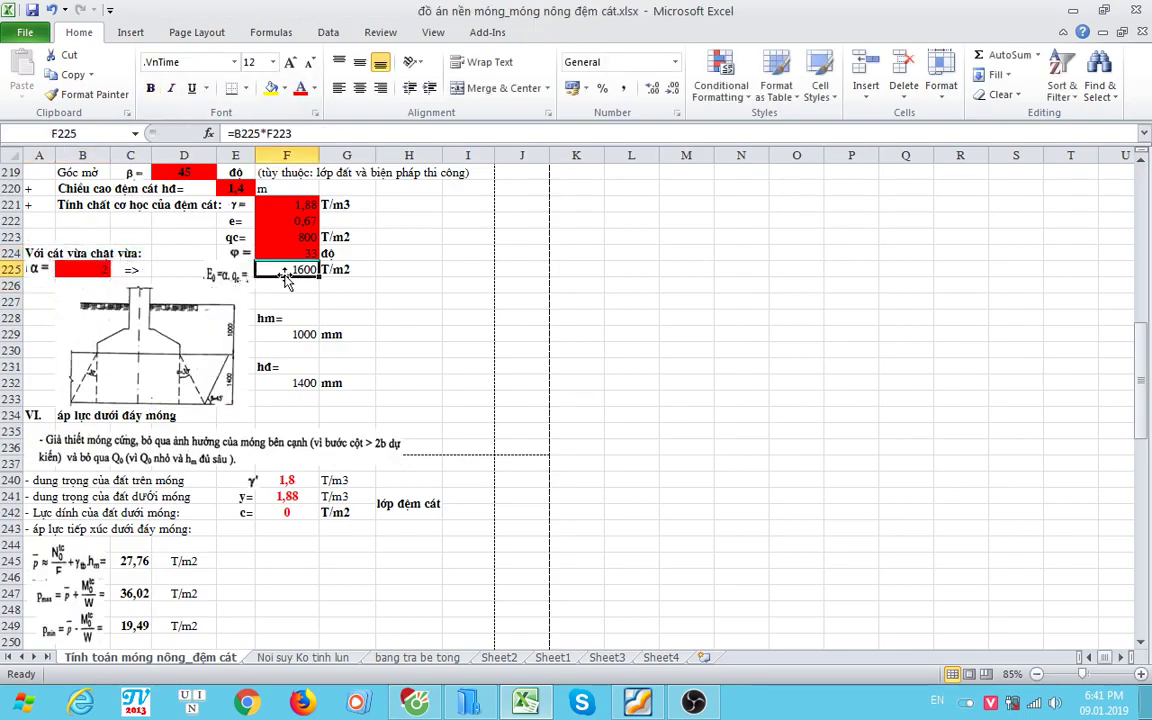
click(226, 280)
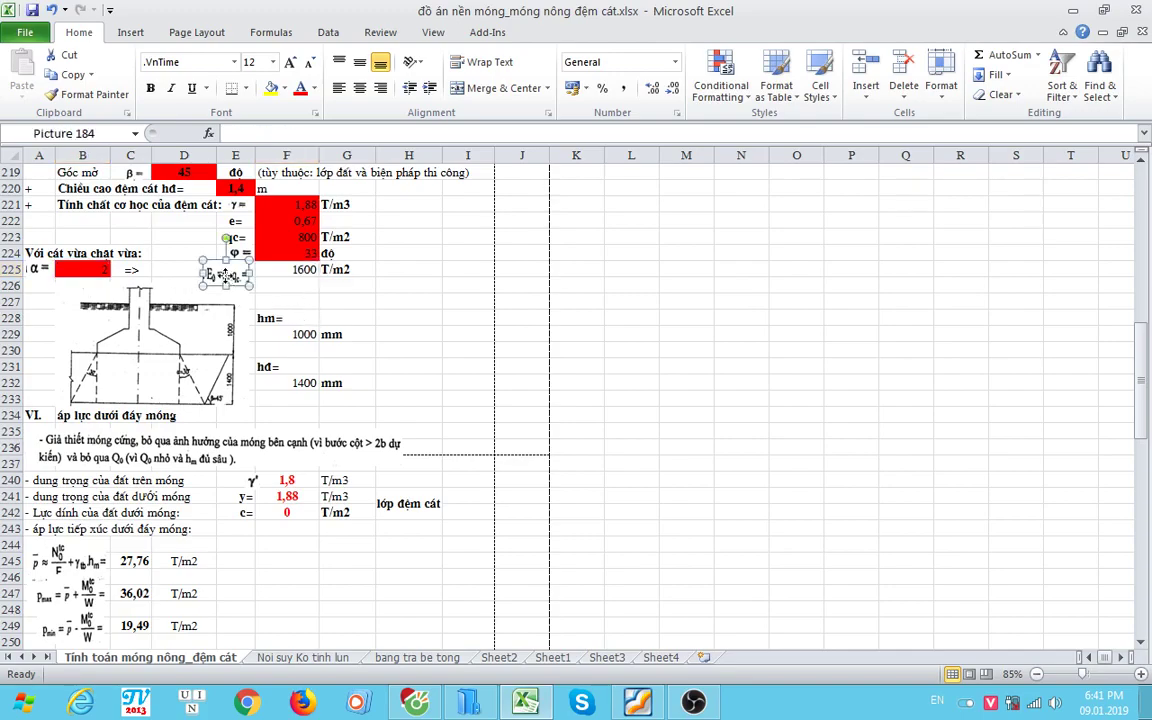
click(345, 300)
double_click(304, 272)
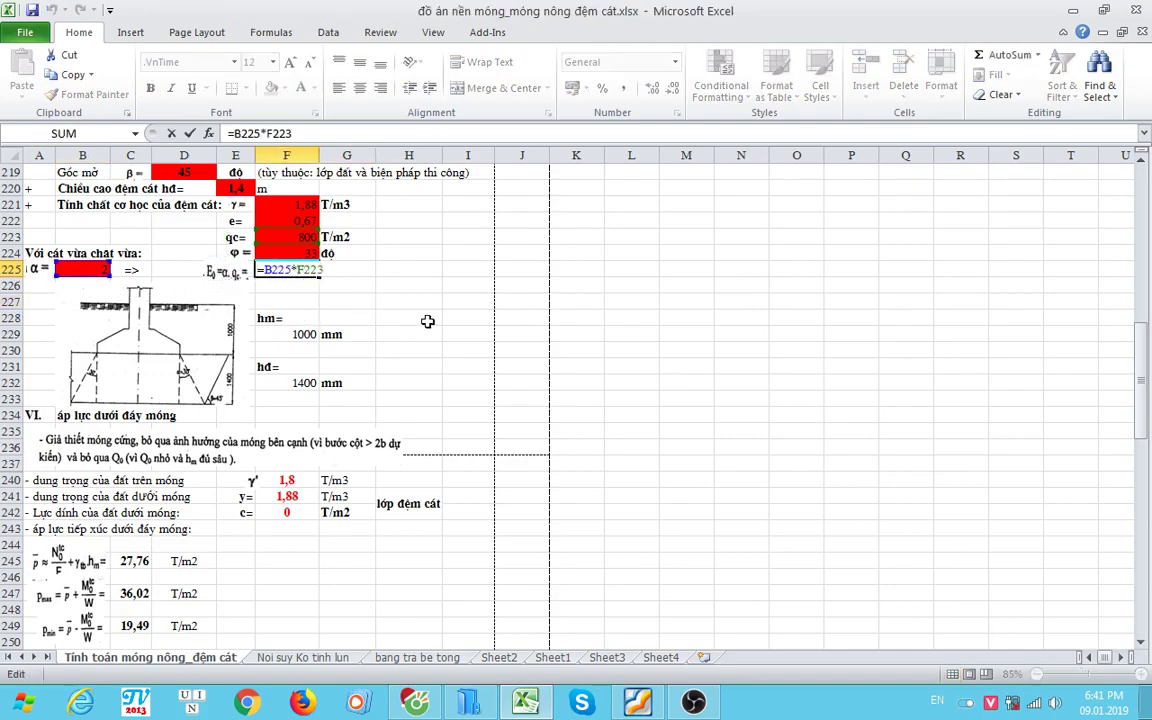
key(Escape)
scroll(360, 310, down, 1)
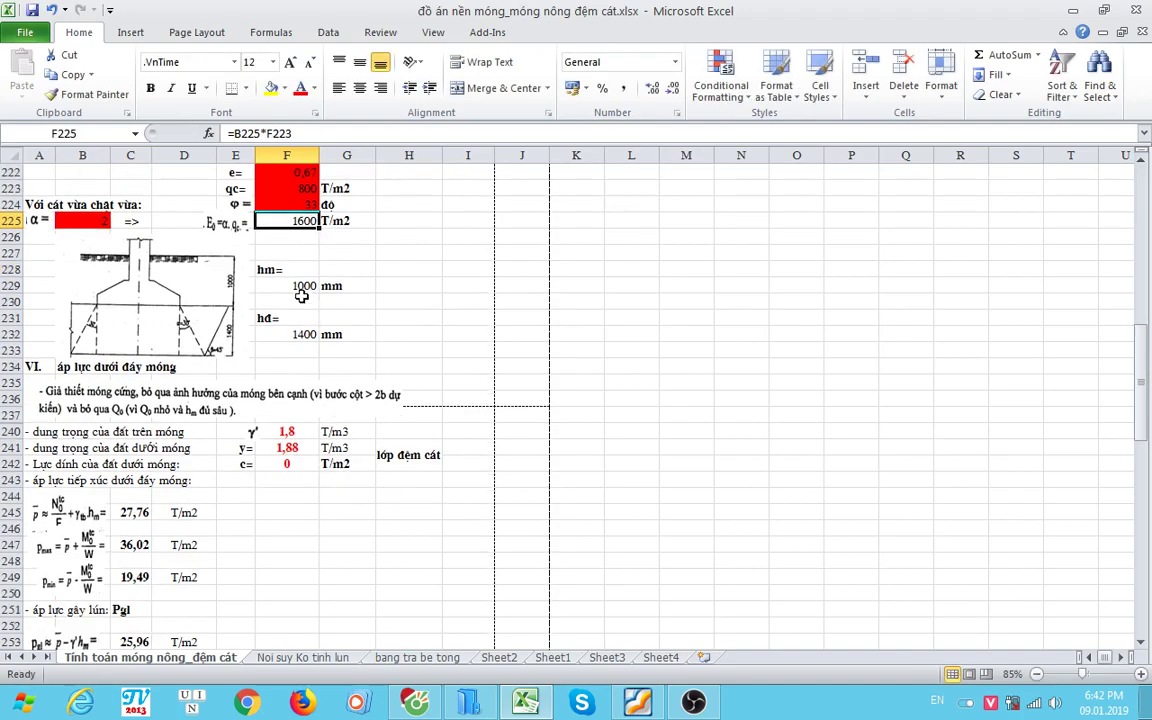
click(300, 302)
click(300, 287)
scroll(230, 315, down, 1)
Step: Review the soil unit weight and cohesion labels in rows 240–242
scroll(218, 373, down, 1)
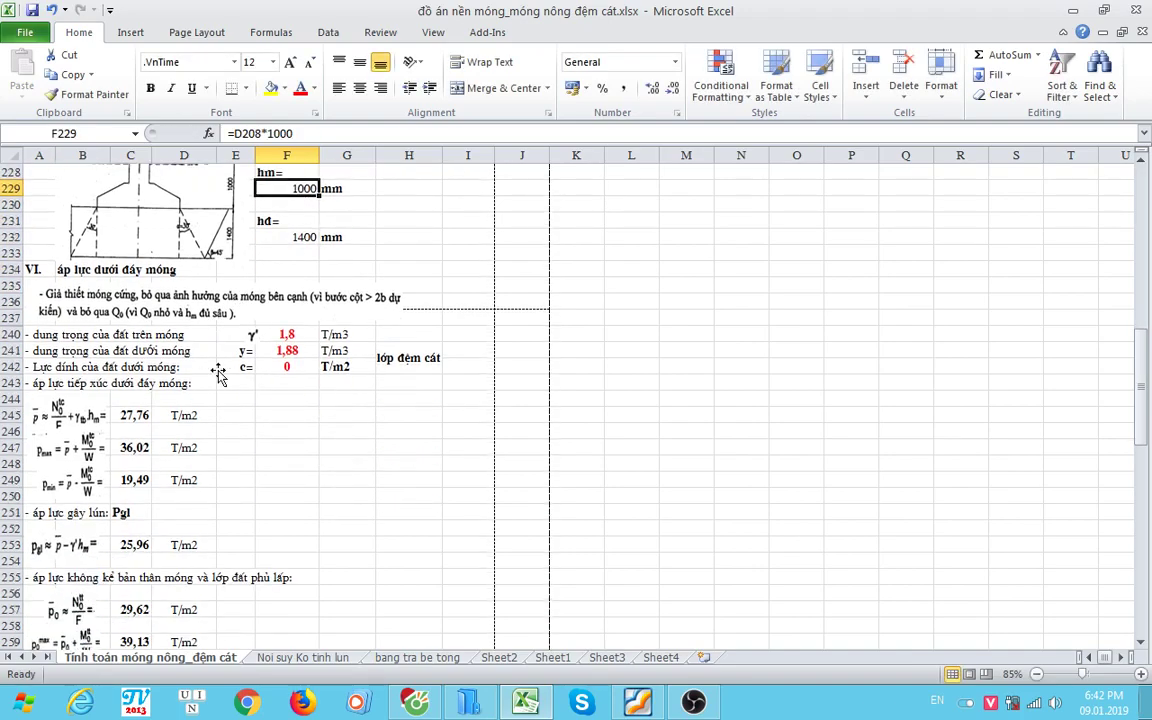
click(87, 270)
scroll(206, 366, down, 1)
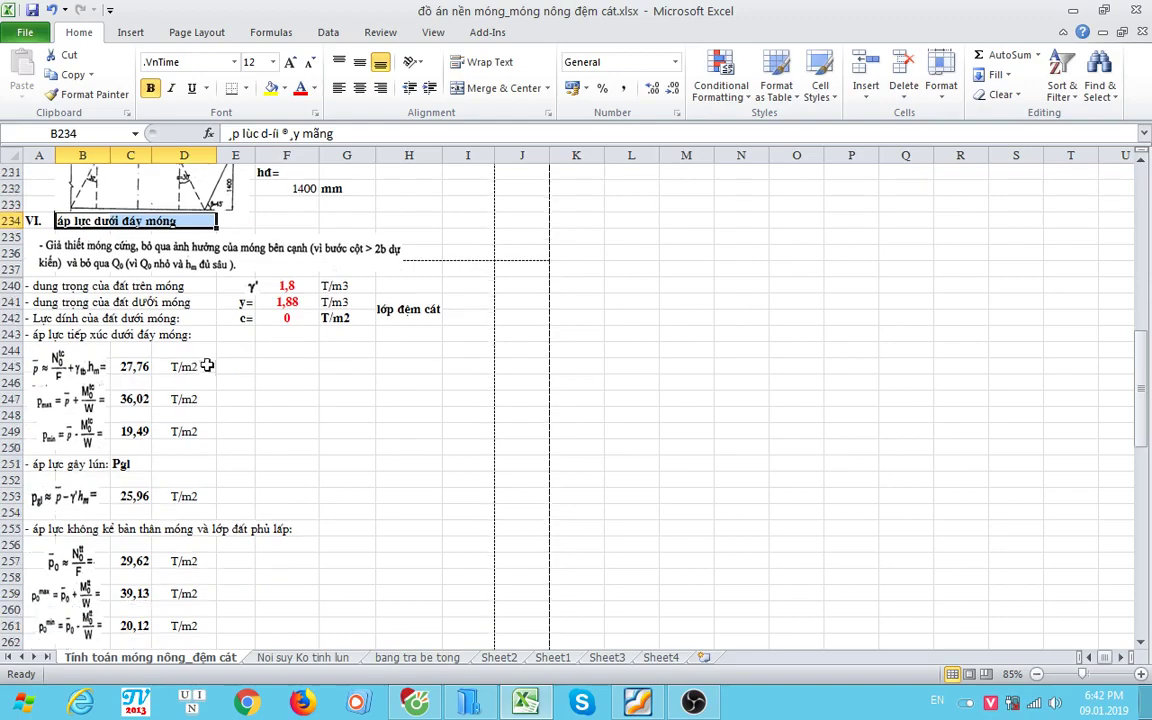
mouse_move(78, 287)
mouse_down()
mouse_move(47, 288)
mouse_move(275, 303)
mouse_up()
click(45, 300)
drag(62, 318, 241, 318)
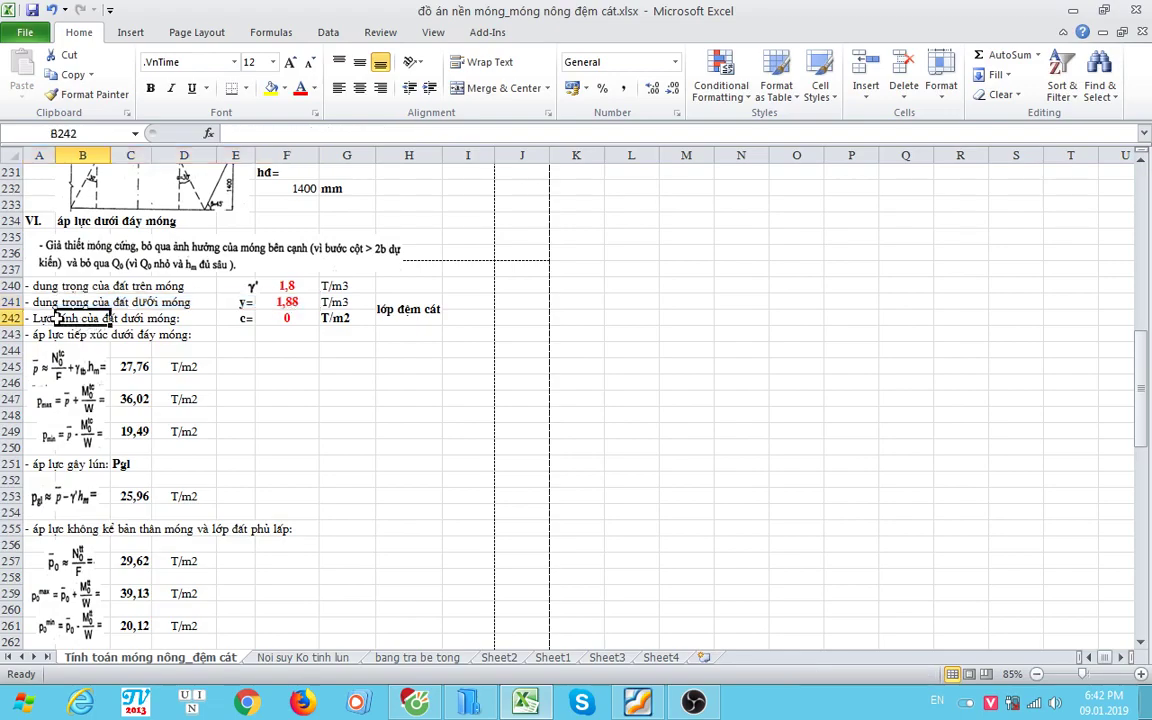
click(288, 352)
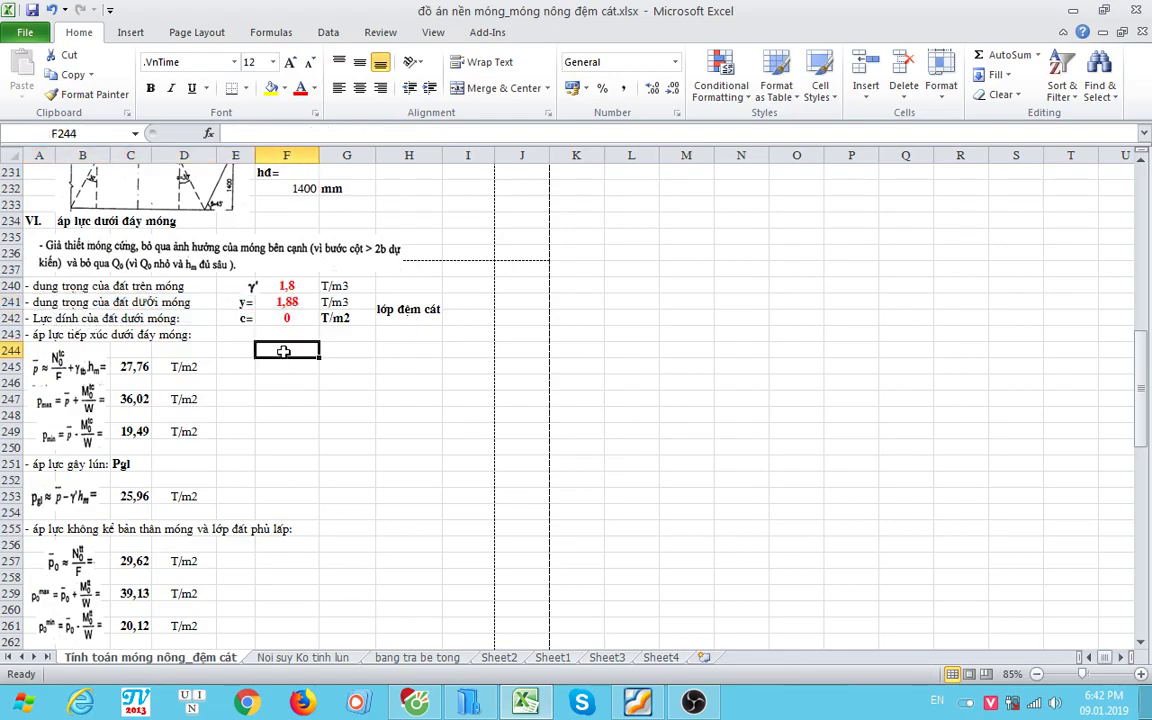
Step: Fill the 'lớp đệm cát' label in H241 with yellow
click(384, 311)
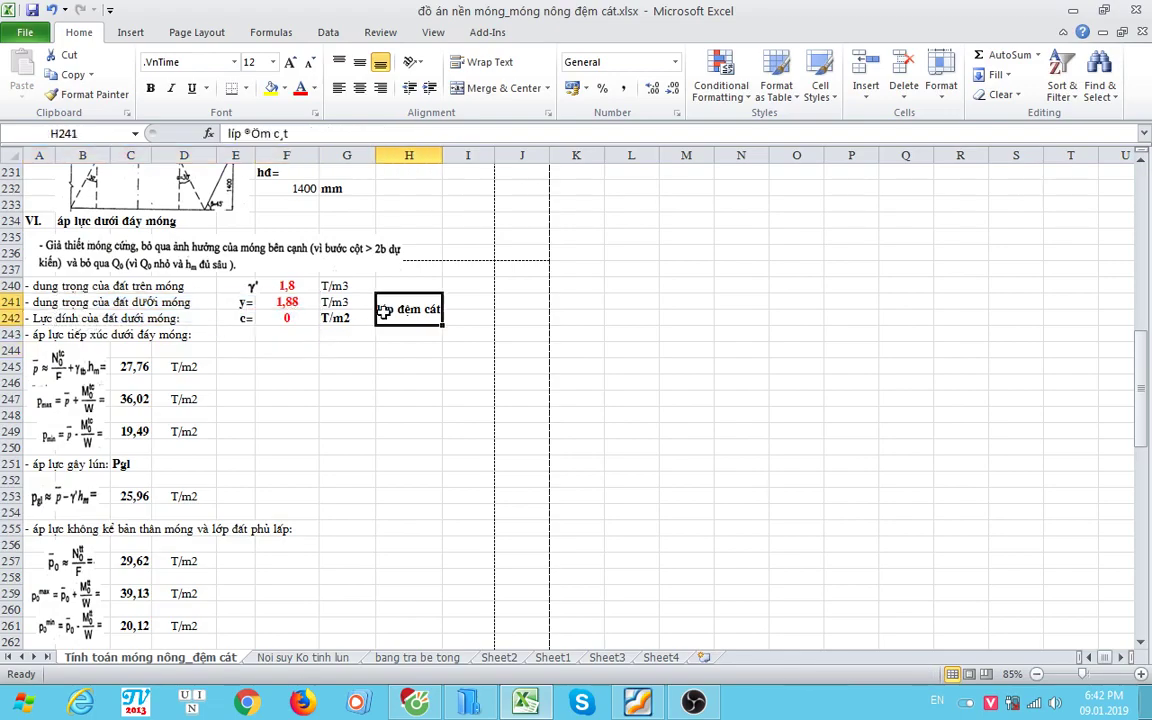
click(271, 88)
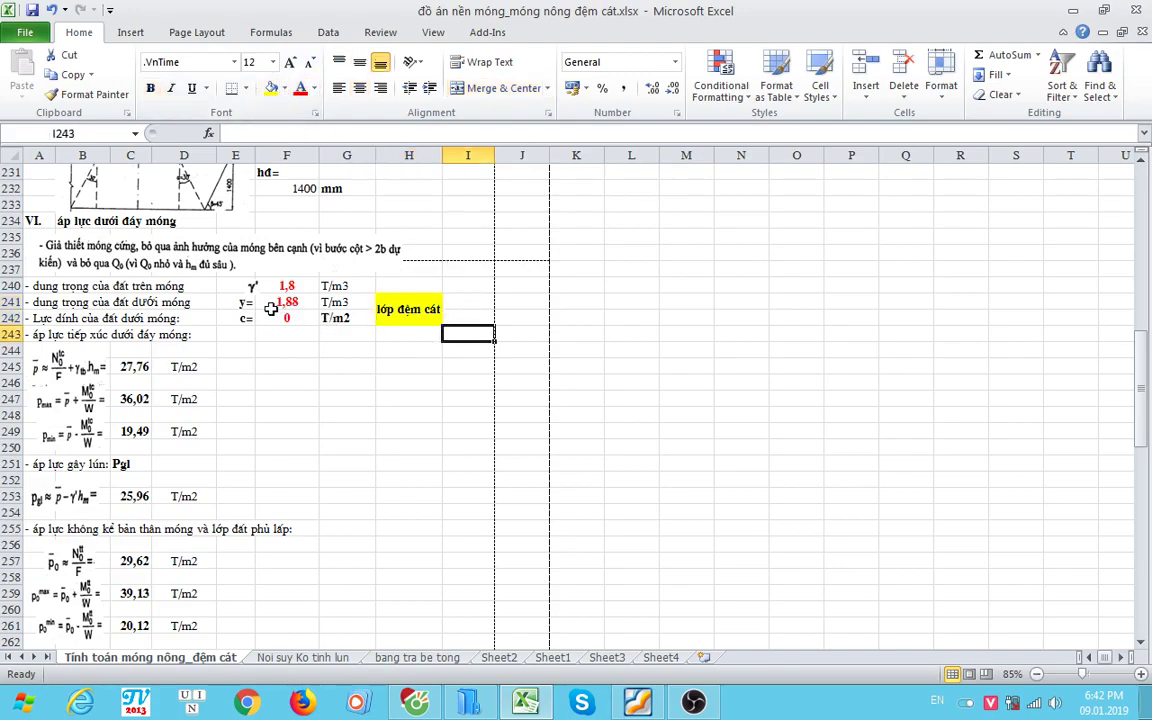
drag(235, 301, 410, 316)
click(405, 316)
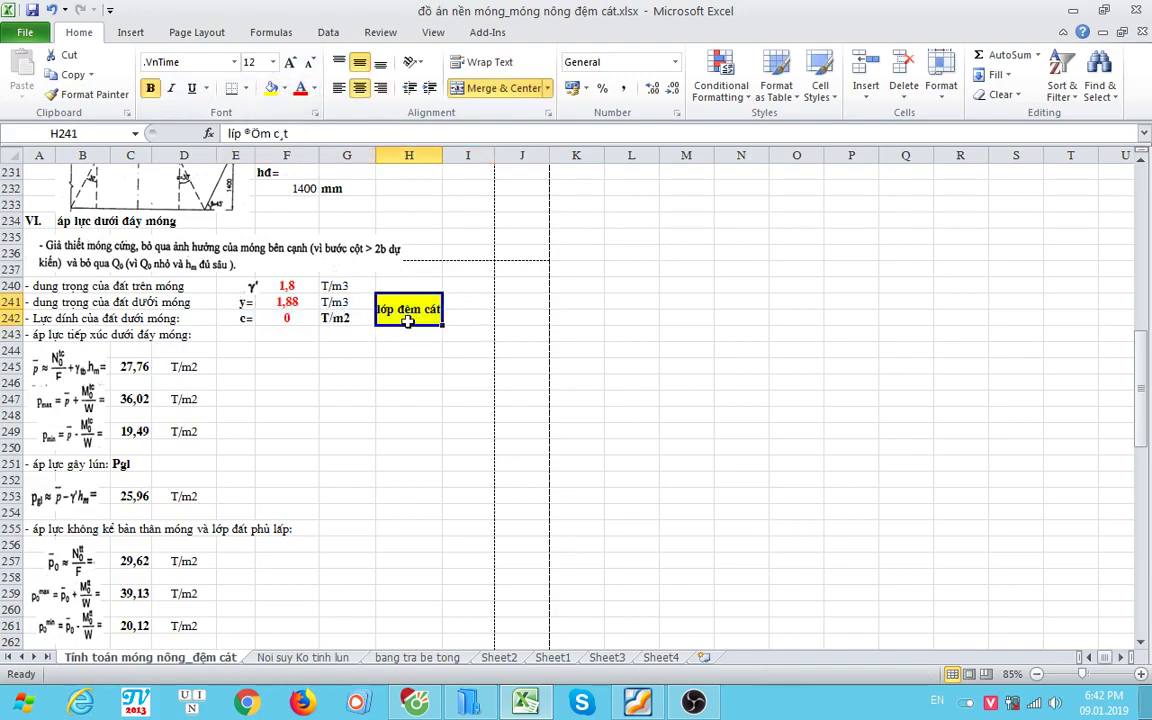
scroll(350, 330, down, 1)
click(290, 334)
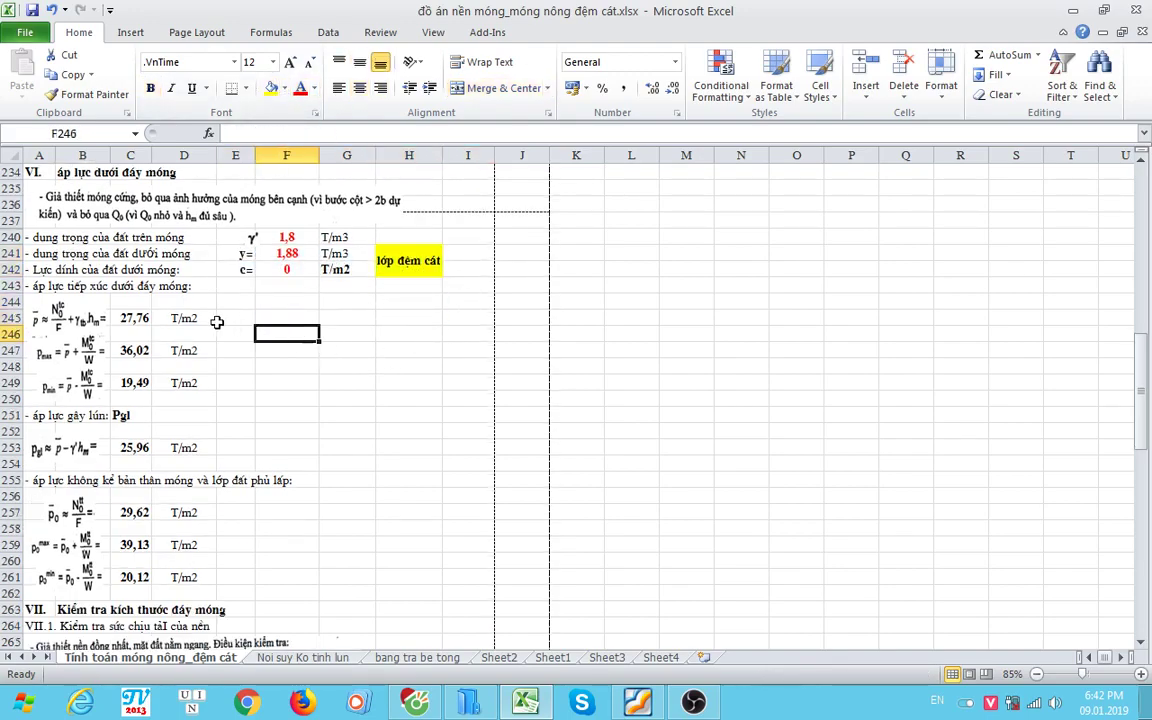
Step: Check the cohesion value, pmax and pmin, and the average pressure formula in C245
click(299, 271)
click(57, 287)
scroll(150, 300, down, 2)
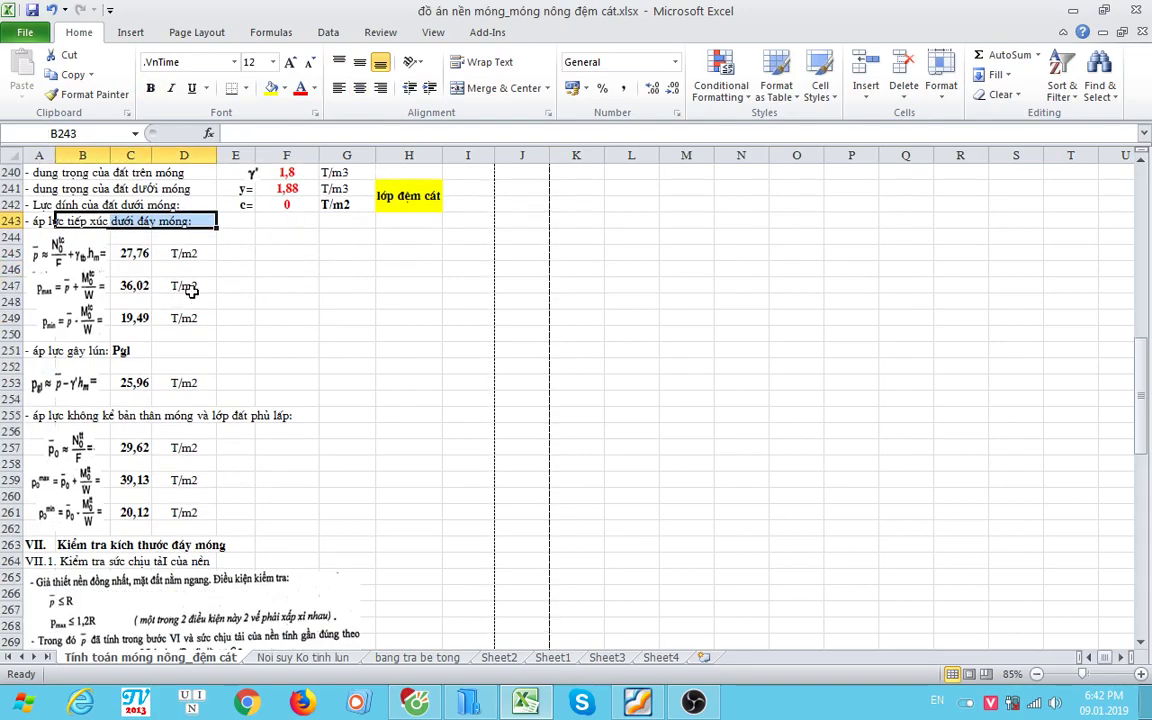
click(235, 286)
click(131, 287)
click(131, 318)
scroll(150, 330, down, 1)
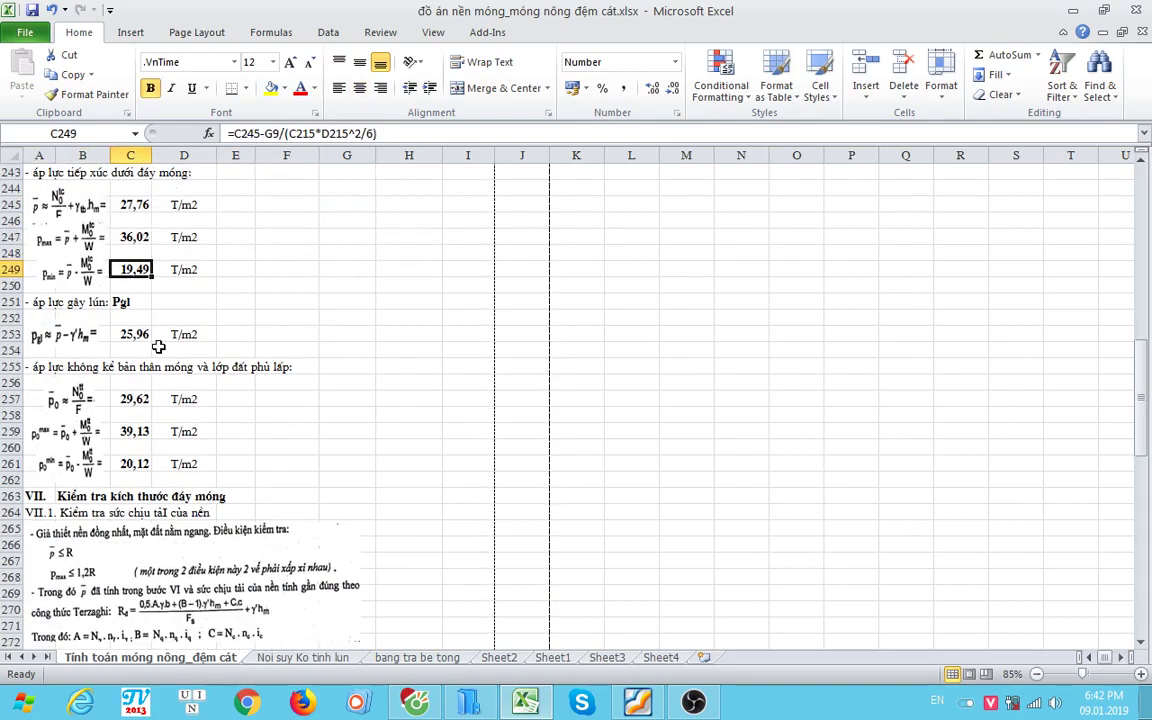
double_click(131, 204)
key(Escape)
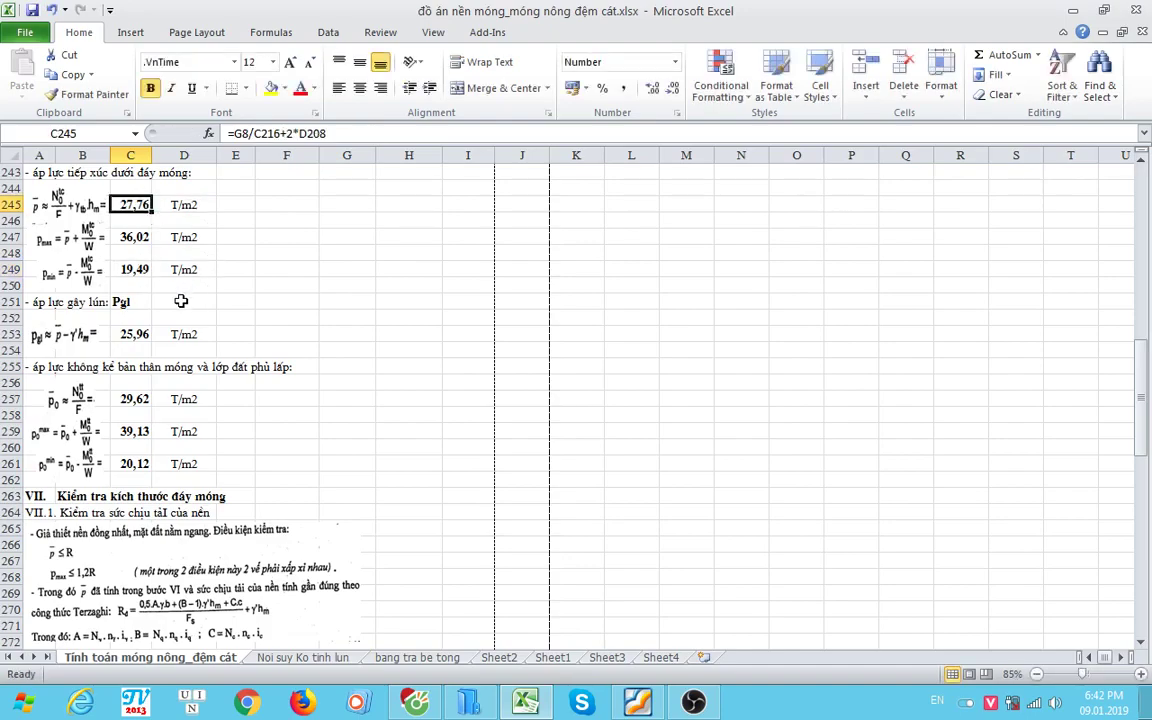
Step: Inspect the average and maximum pressure formulas in C257 and C259
scroll(200, 280, down, 1)
click(131, 286)
scroll(157, 326, down, 2)
click(131, 250)
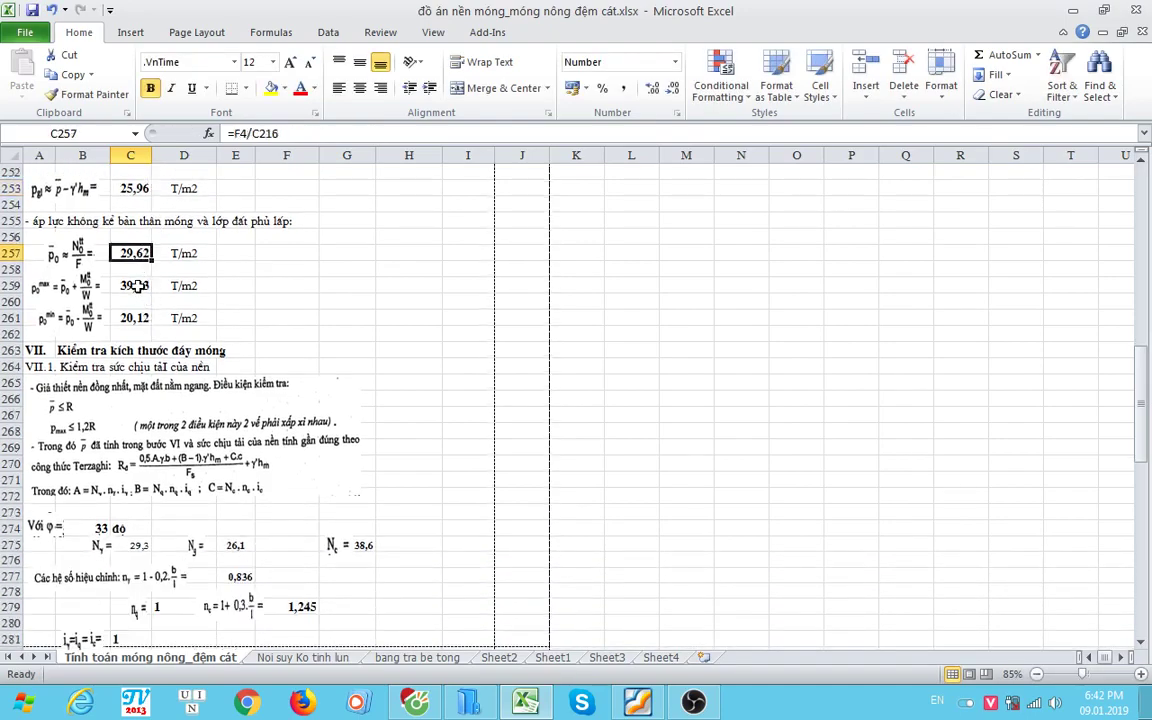
click(131, 283)
scroll(150, 300, down, 1)
scroll(165, 320, down, 2)
scroll(180, 325, down, 1)
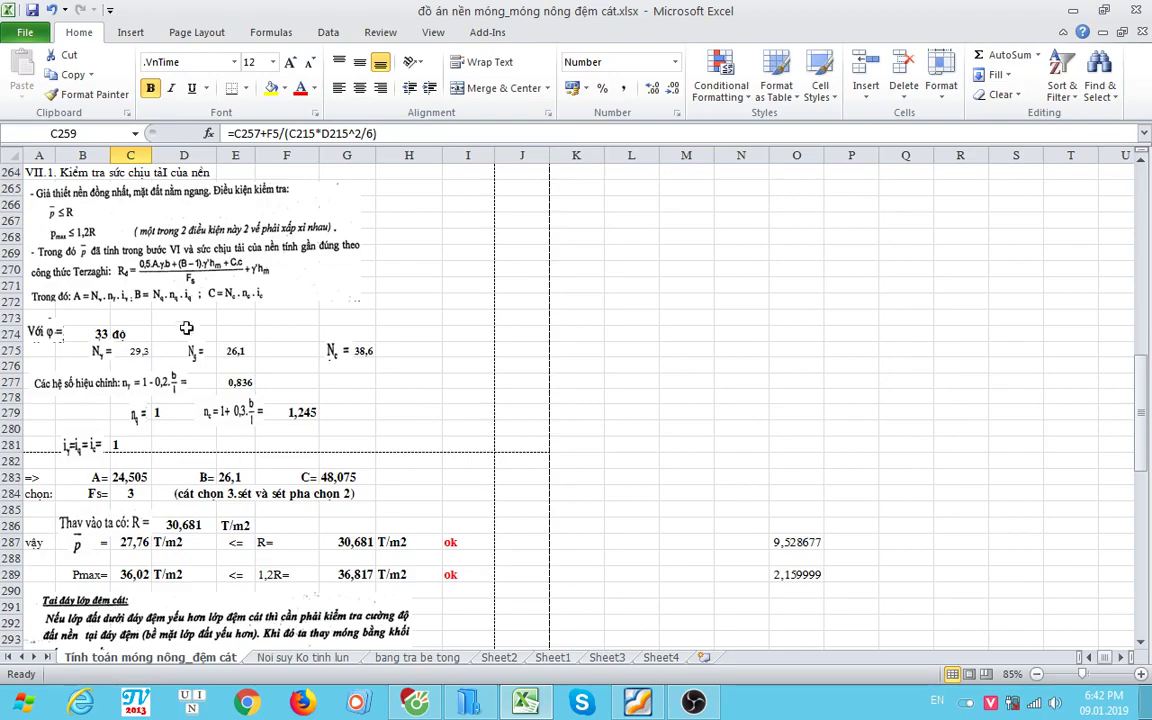
Step: Check the friction angle in B274, then open C275's Nγ VLOOKUP formula for φ = 33°
click(133, 340)
click(80, 333)
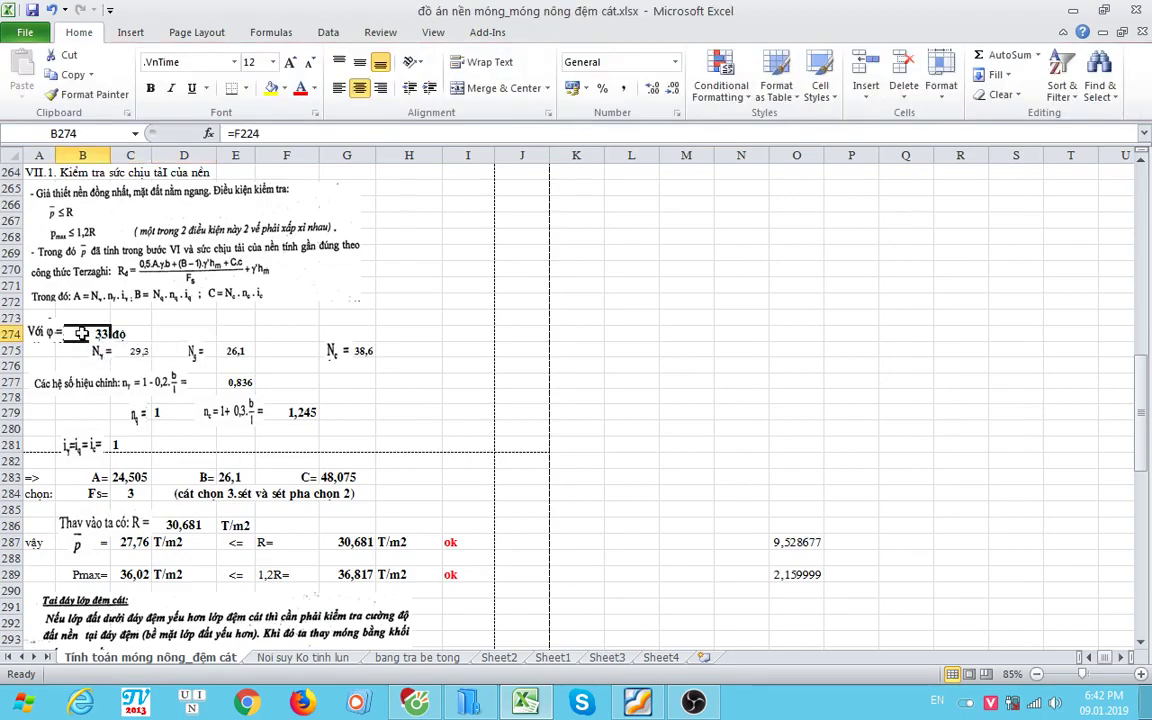
double_click(80, 333)
scroll(165, 334, down, 1)
key(Escape)
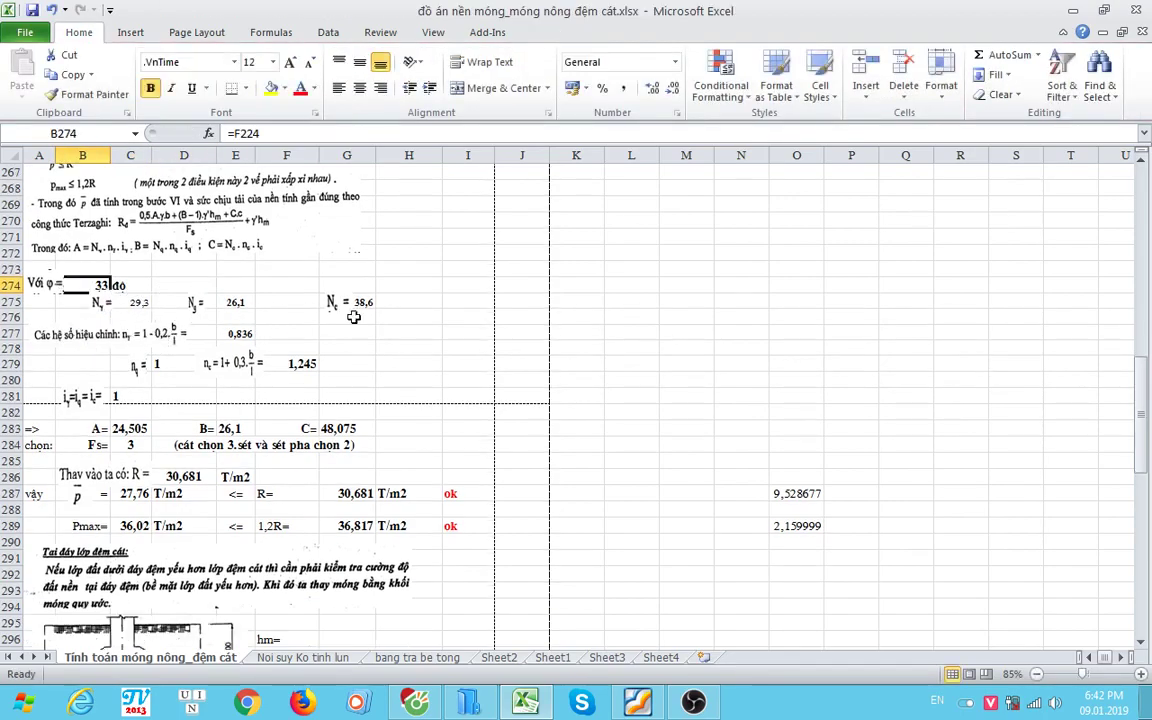
double_click(130, 300)
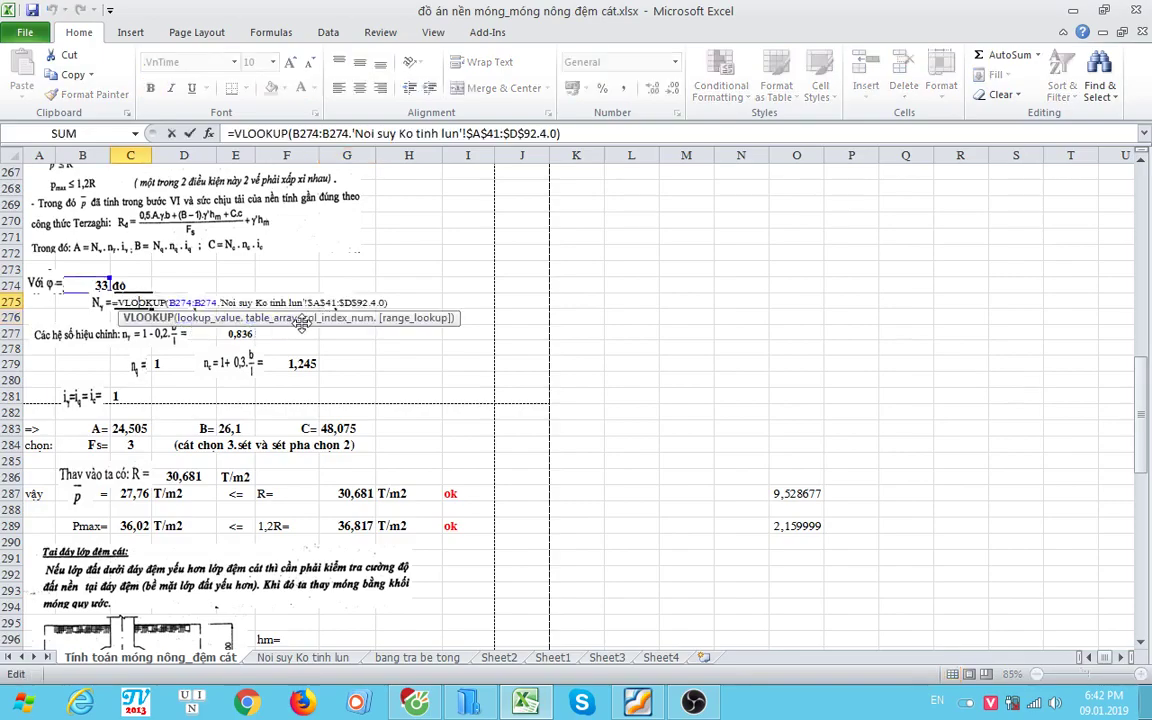
Step: Switch to the 'Noi suy Ko tinh lun' sheet and select the φ–Nc–Nq–Nγ table
key(Escape)
click(302, 657)
scroll(332, 500, up, 4)
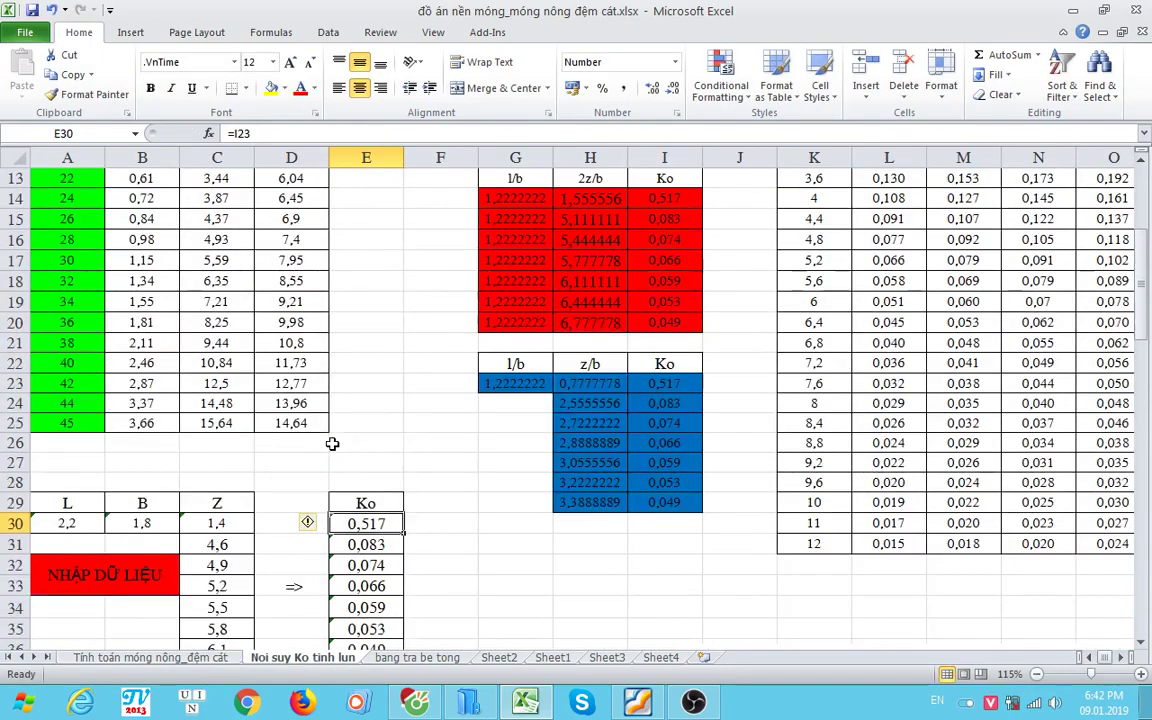
scroll(339, 443, down, 1)
scroll(347, 442, down, 6)
scroll(347, 442, up, 3)
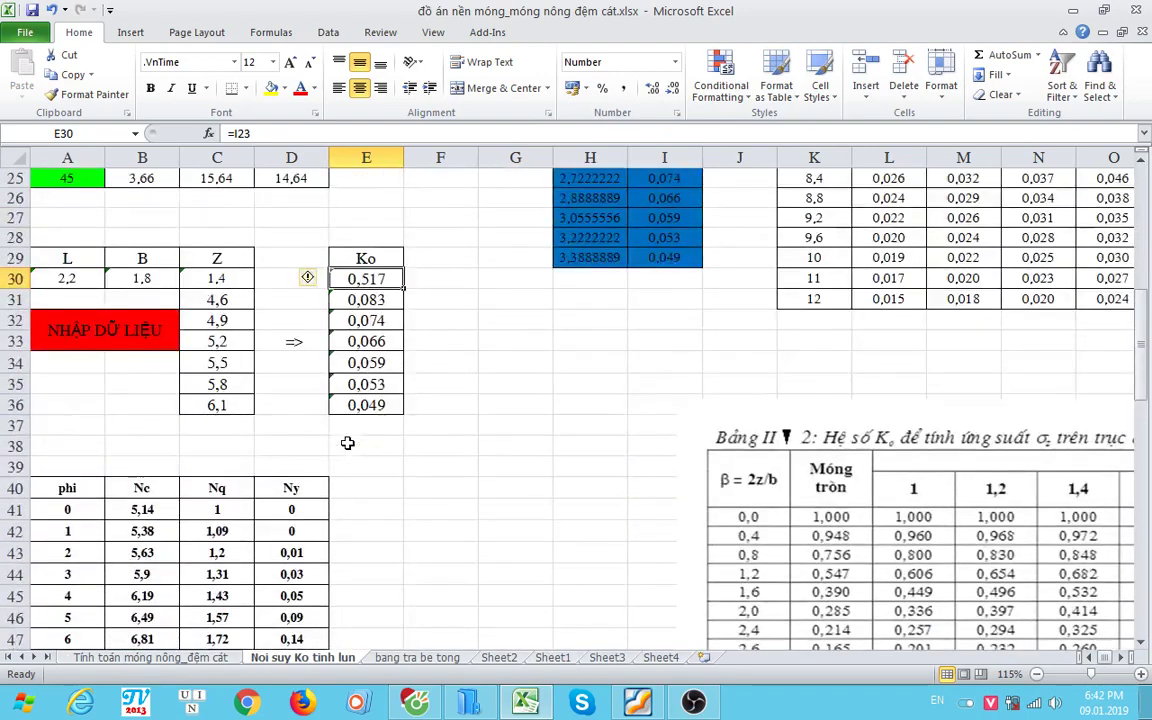
scroll(345, 443, down, 3)
scroll(212, 342, down, 1)
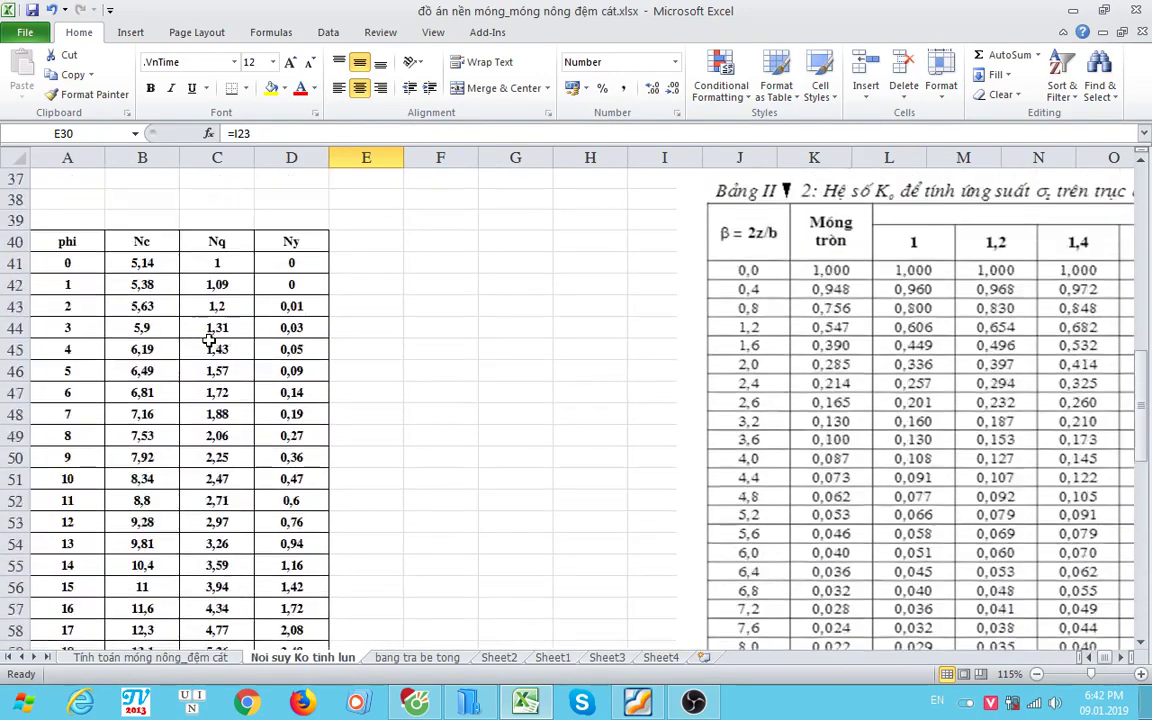
mouse_move(85, 250)
mouse_down()
mouse_move(326, 700)
mouse_move(290, 604)
mouse_up()
scroll(185, 457, up, 7)
scroll(170, 455, up, 8)
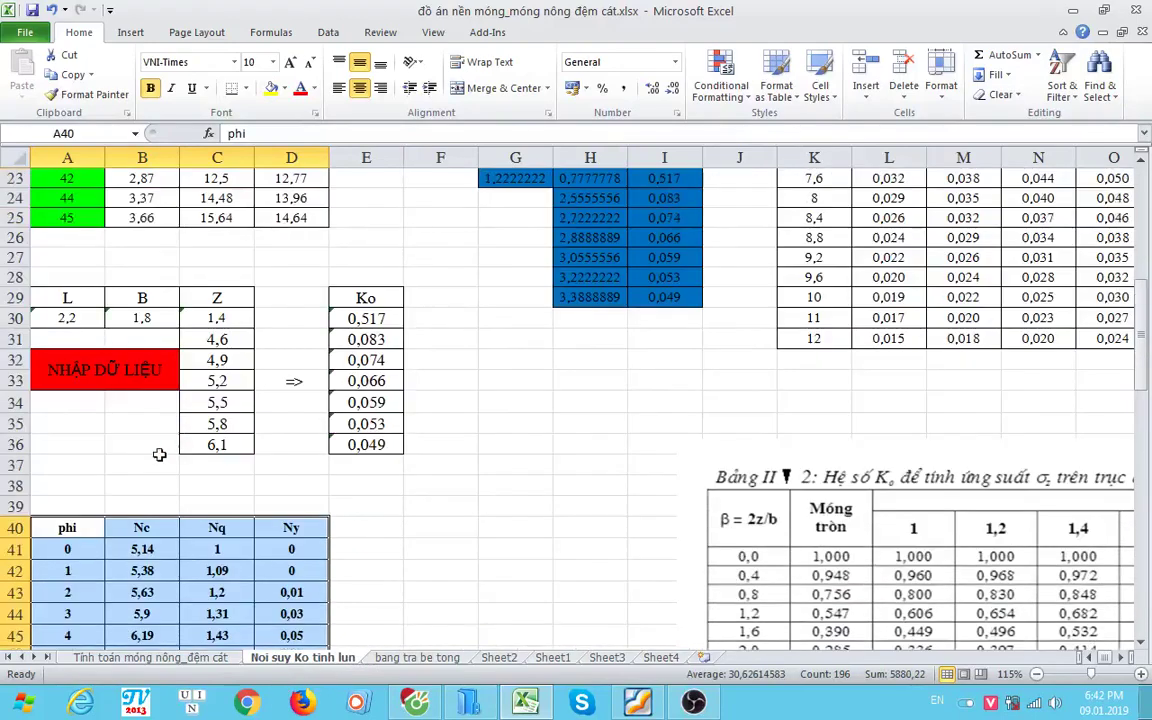
scroll(93, 391, down, 3)
Step: Check the Nc, Nq and Nγ values for φ = 0, then switch to OBS Studio
click(67, 368)
click(142, 368)
click(217, 368)
click(258, 370)
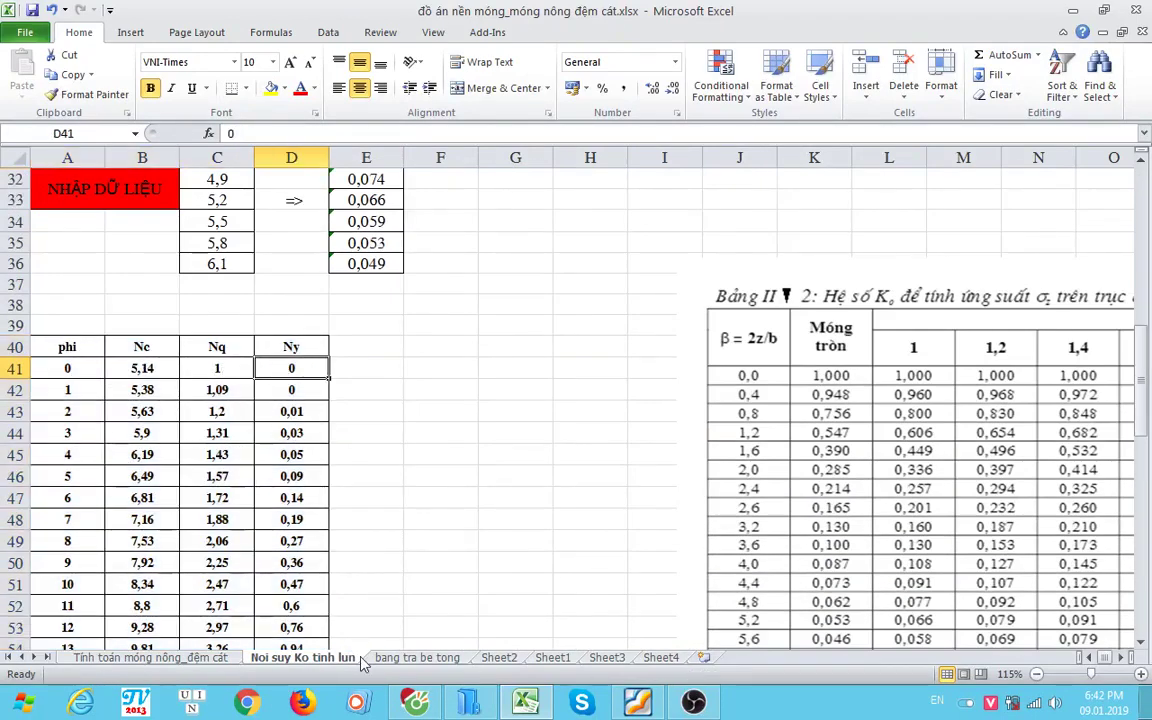
key(alt+Tab)
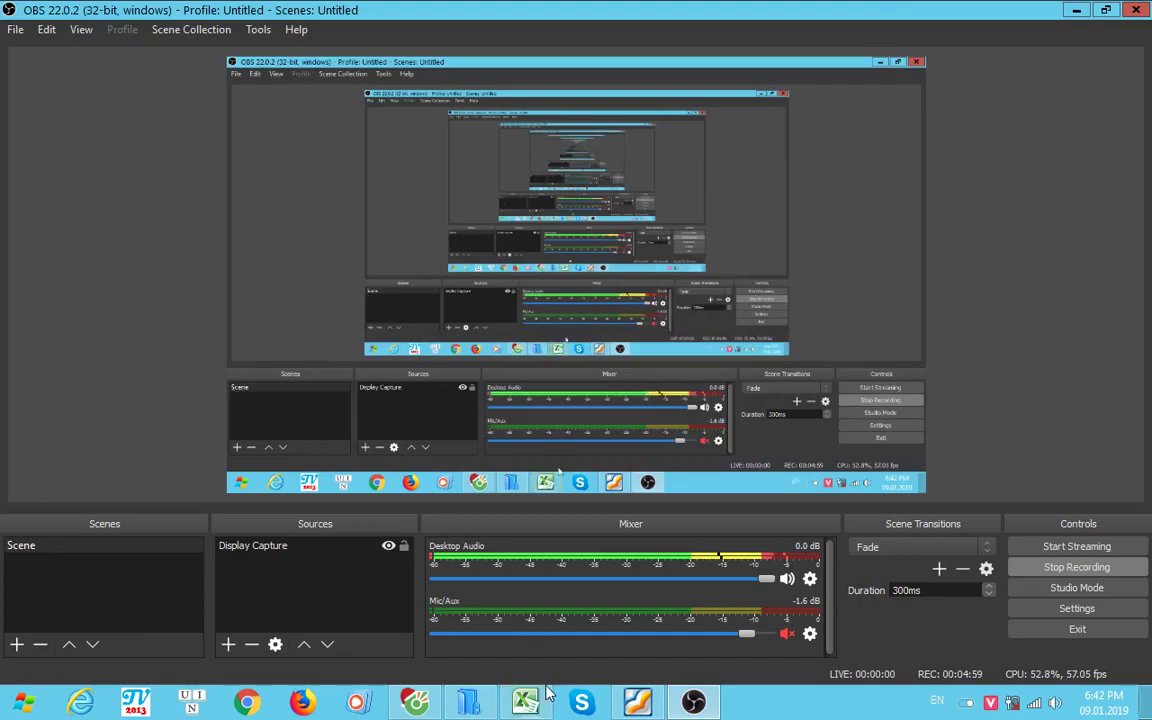
Step: On the calculation sheet, change C275's font size to 11, then to 12 point
key(alt+Tab)
key(ctrl+Page_Up)
scroll(162, 625, down, 1)
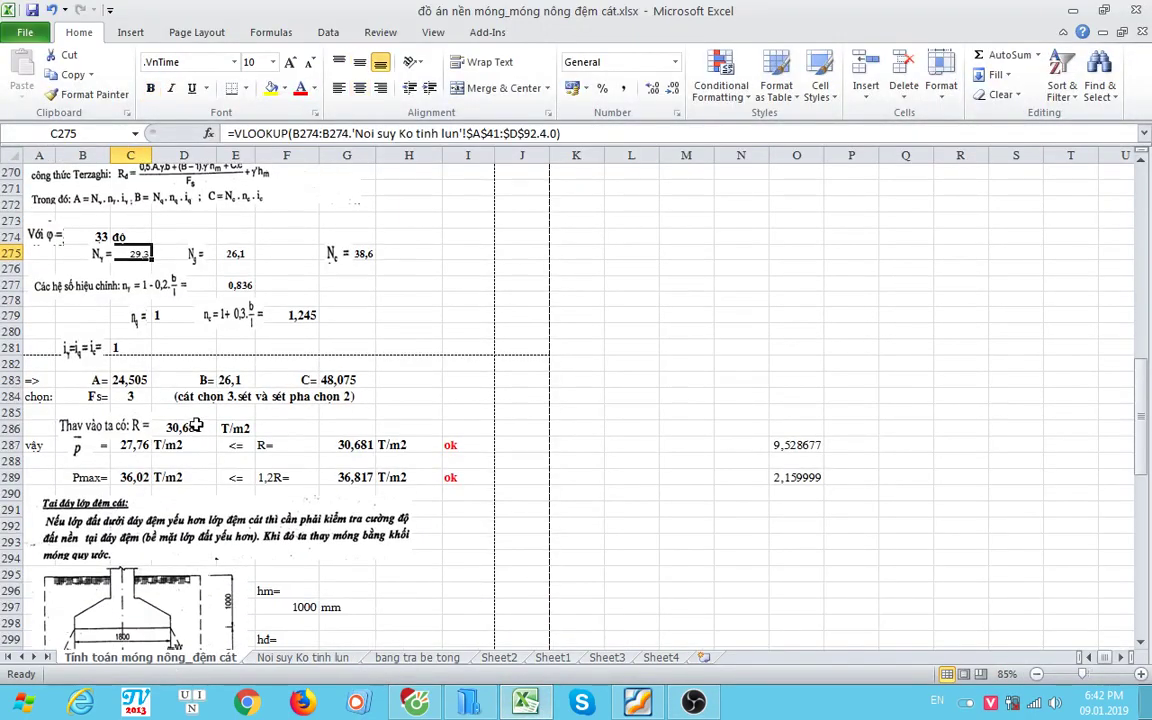
click(393, 283)
click(140, 256)
click(272, 62)
click(227, 123)
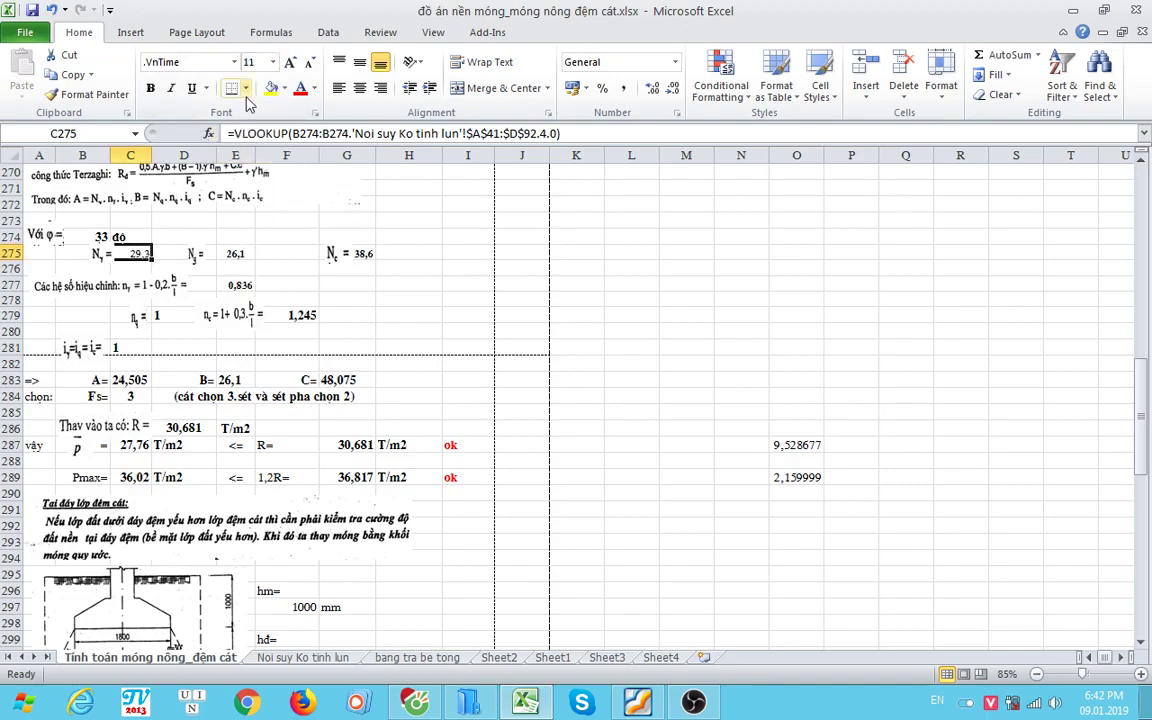
click(272, 62)
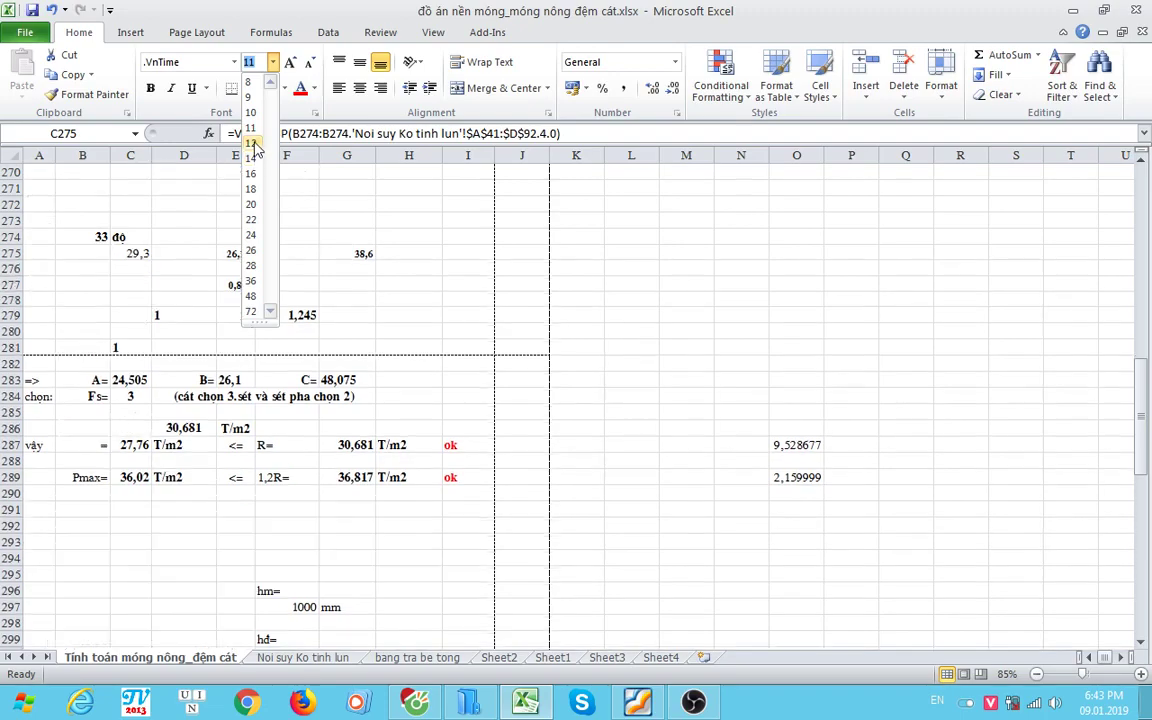
click(521, 316)
Step: Compare the text size of C275 with Nq in E275, then inspect the correction factor in E277
click(236, 254)
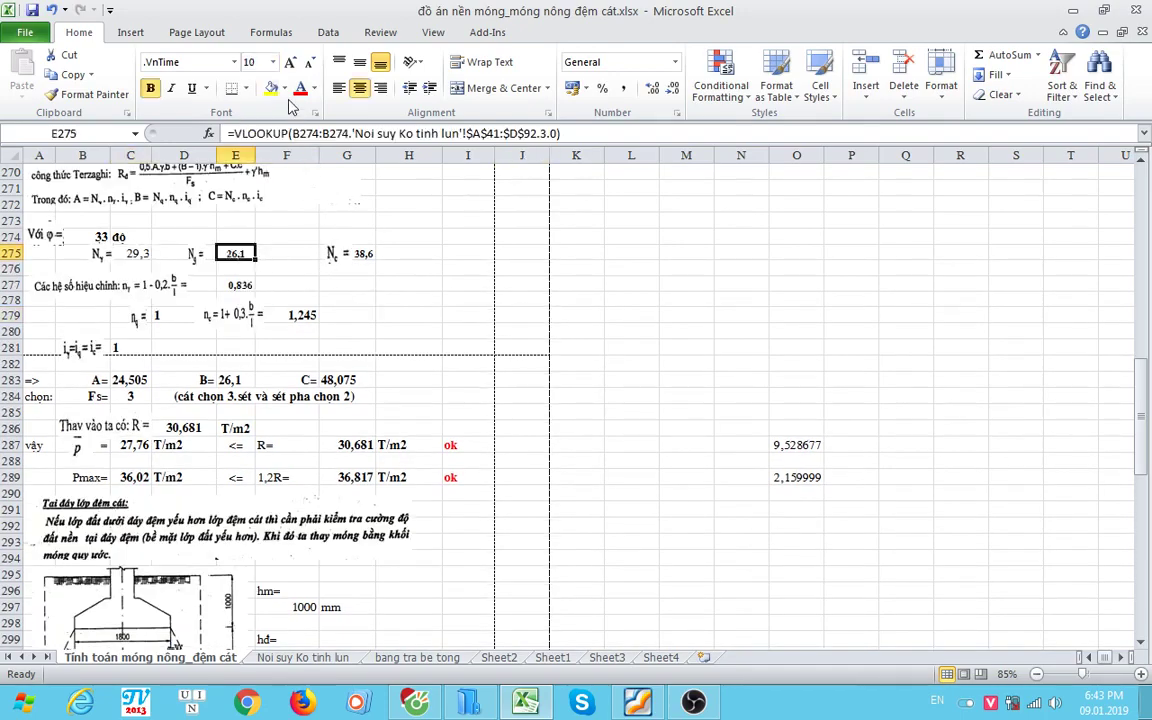
click(467, 298)
click(157, 254)
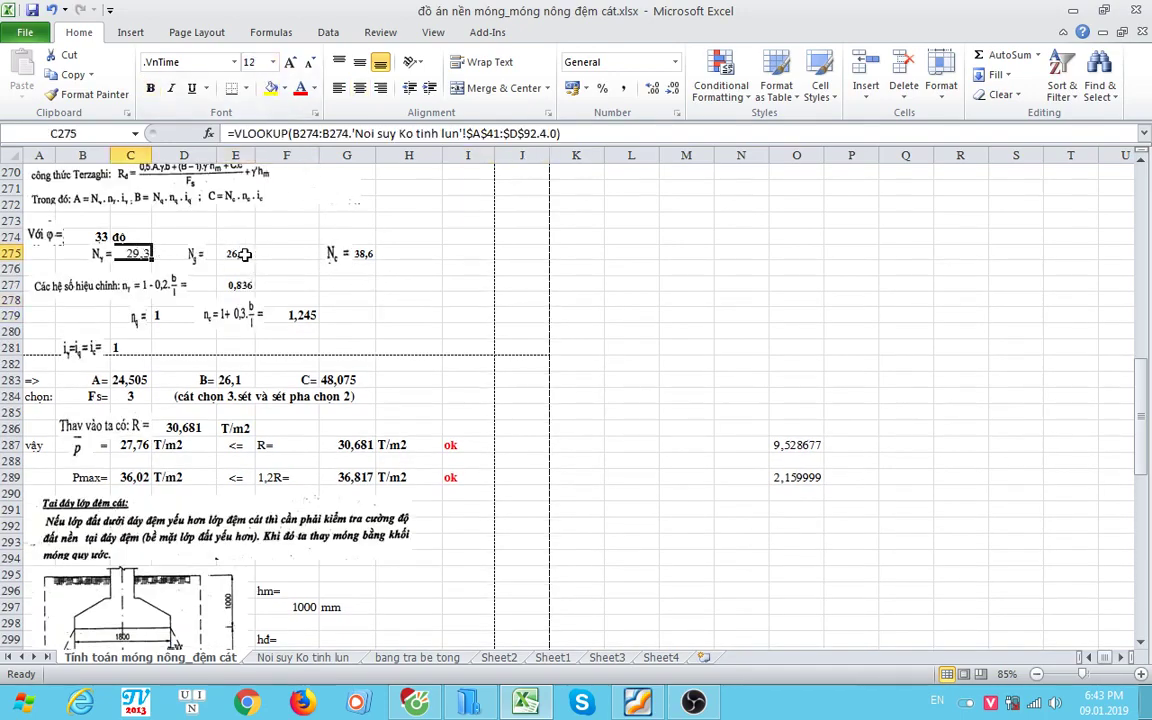
click(236, 254)
scroll(236, 254, down, 1)
click(230, 222)
click(236, 237)
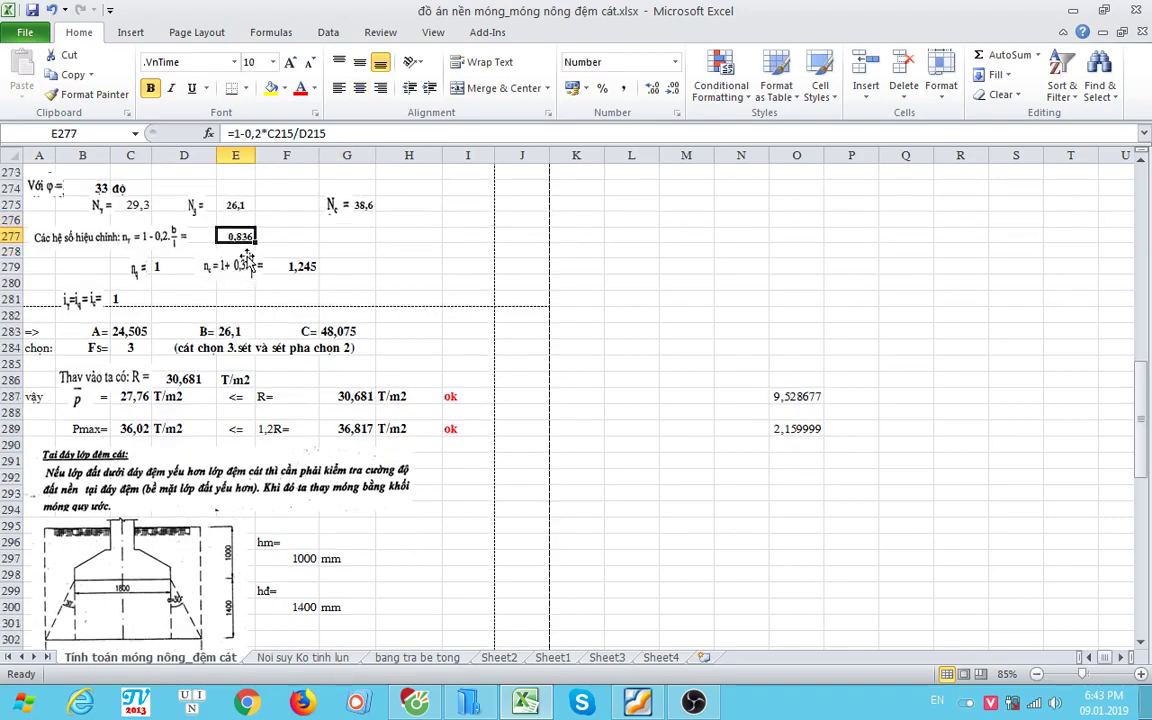
Step: Review the F279 factor, the A and C coefficients, the bearing capacity R, and the pressure checks
scroll(250, 226, down, 1)
click(286, 222)
scroll(180, 255, down, 1)
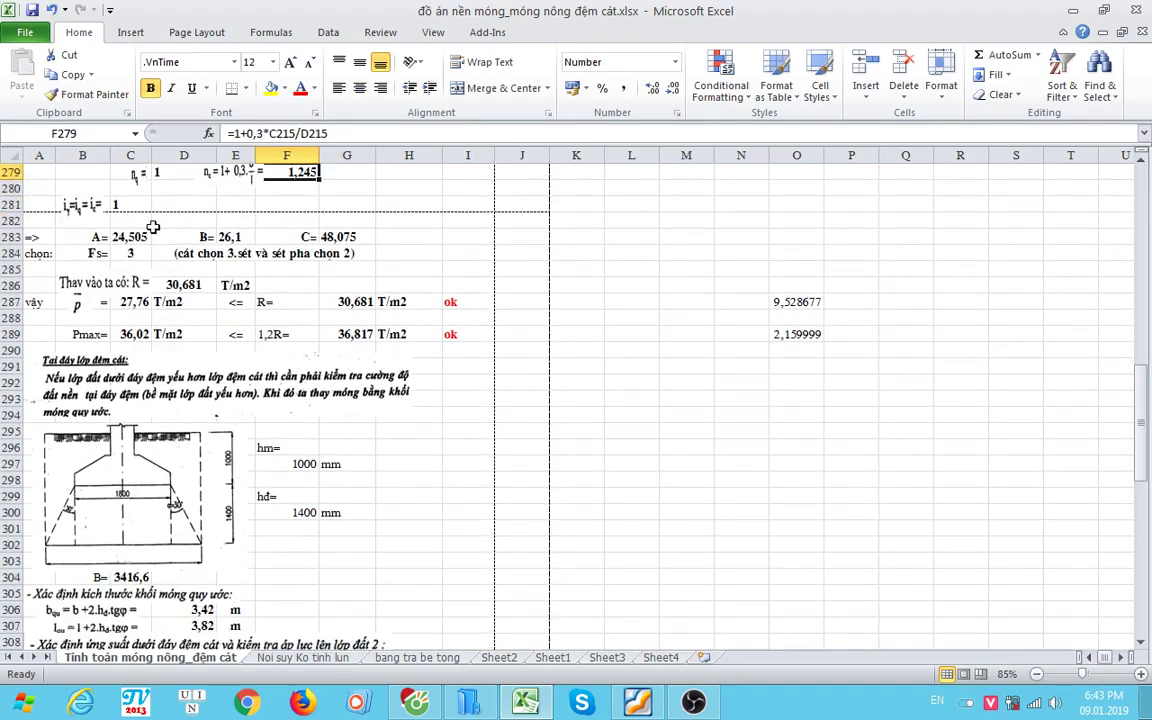
click(148, 237)
key(Right)
key(Right)
key(Right)
scroll(225, 260, down, 1)
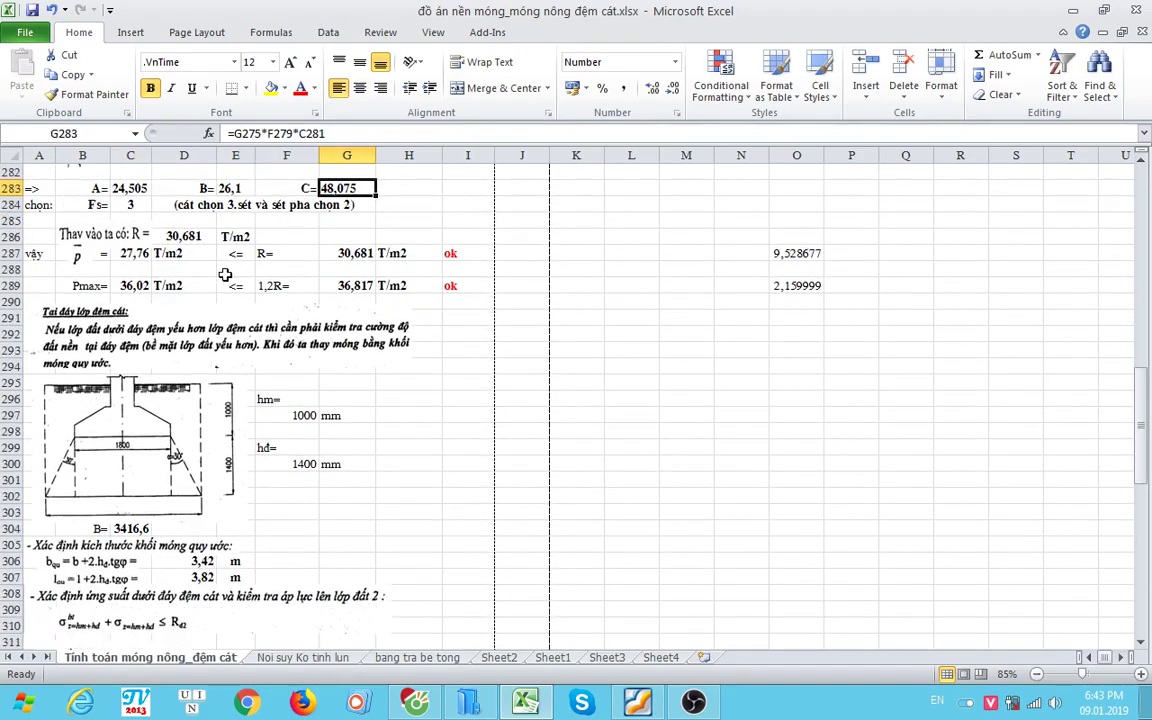
click(187, 239)
click(137, 254)
key(Right)
key(Right)
key(Right)
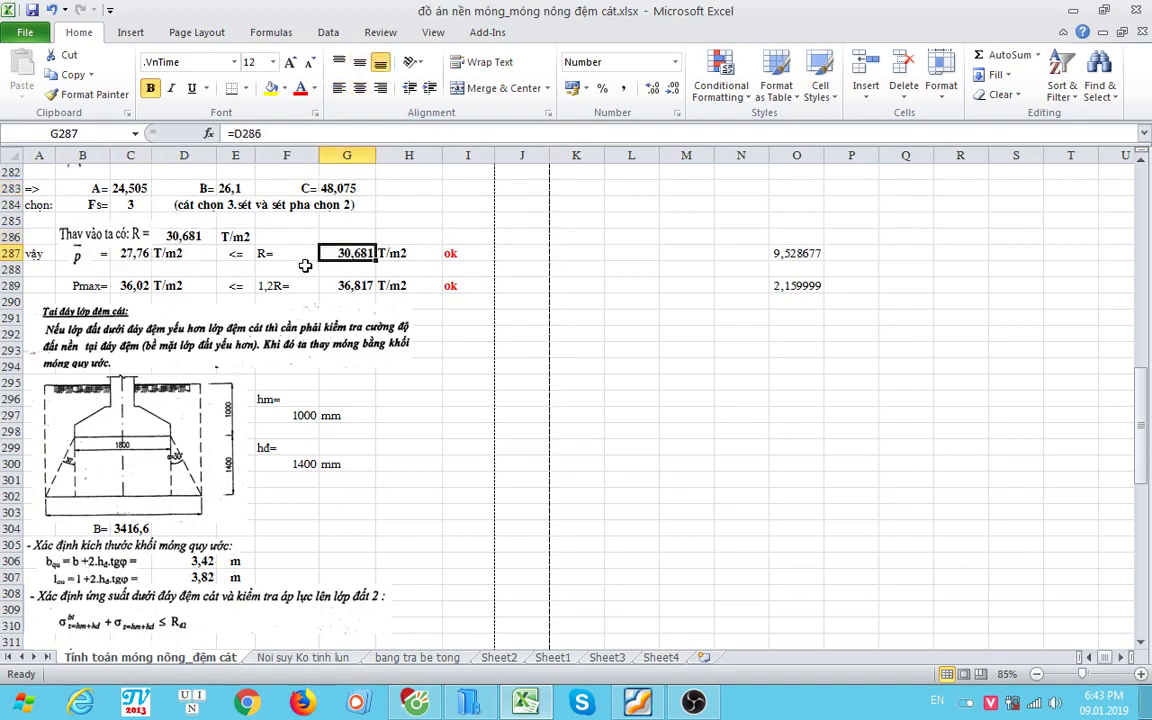
click(150, 287)
key(Right)
key(Right)
key(Right)
double_click(458, 252)
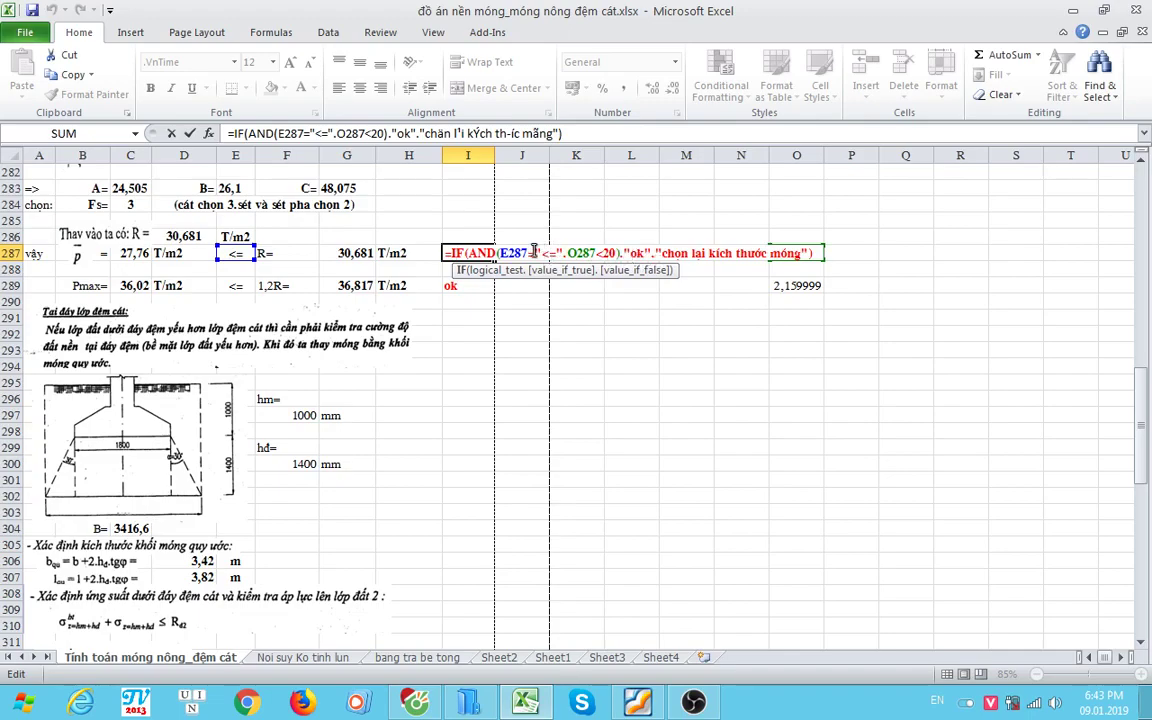
drag(534, 252, 757, 253)
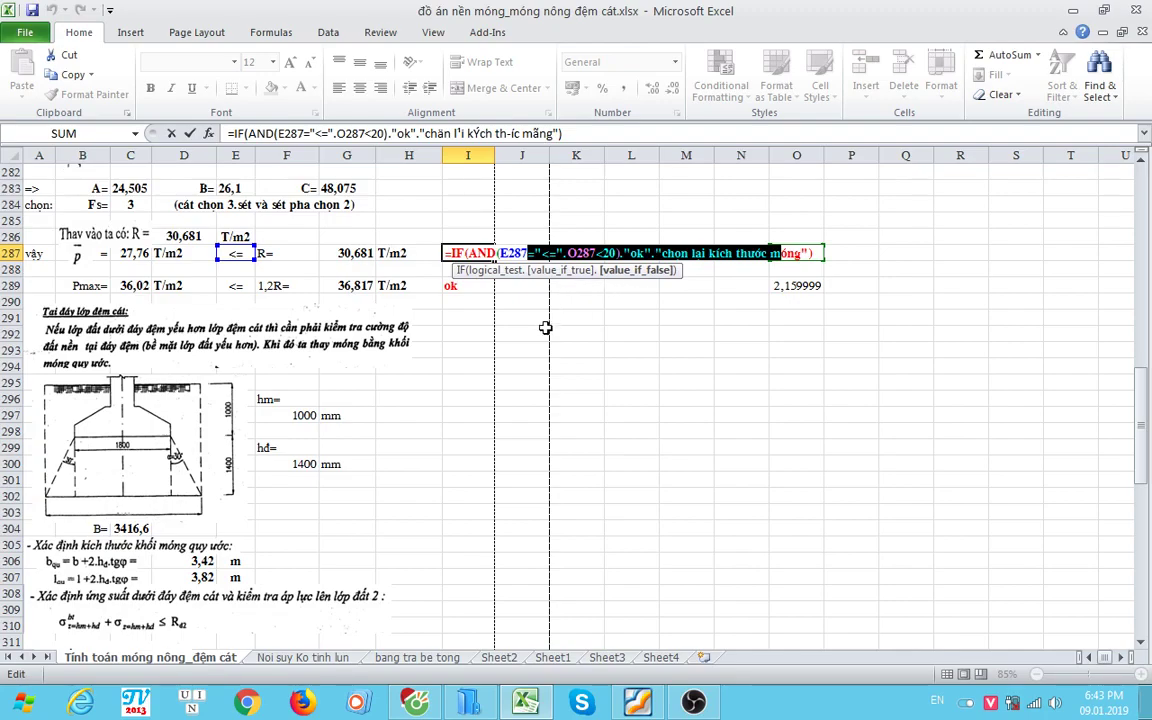
key(Escape)
click(800, 253)
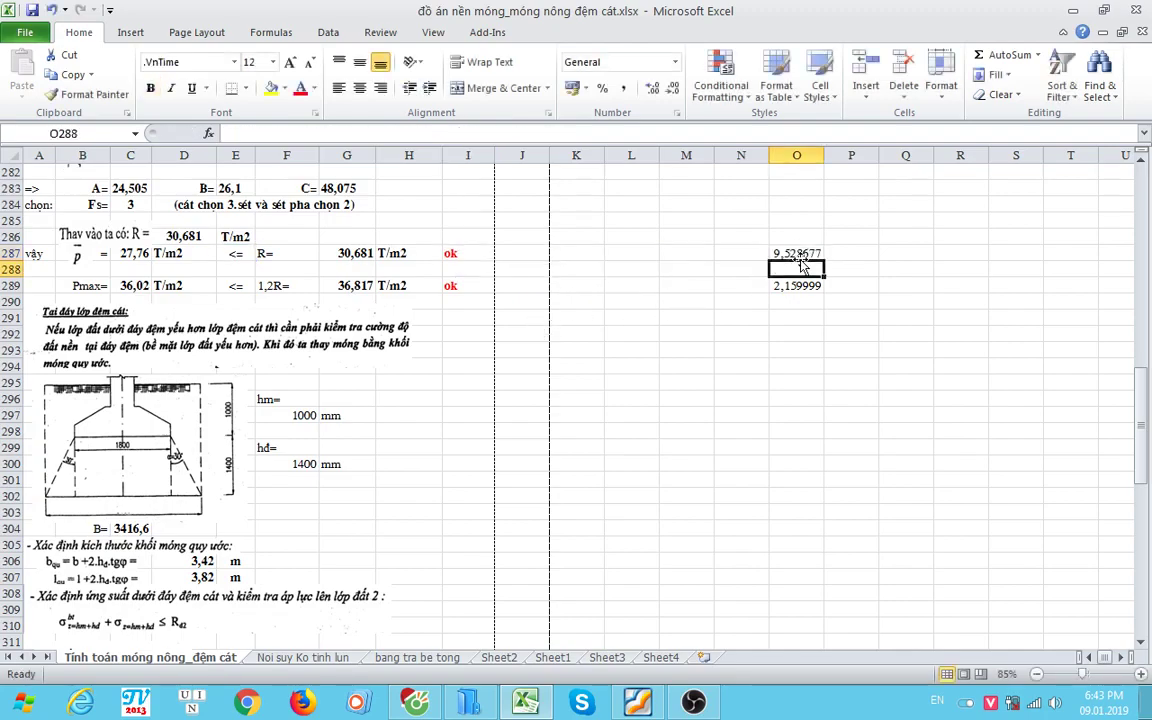
double_click(800, 253)
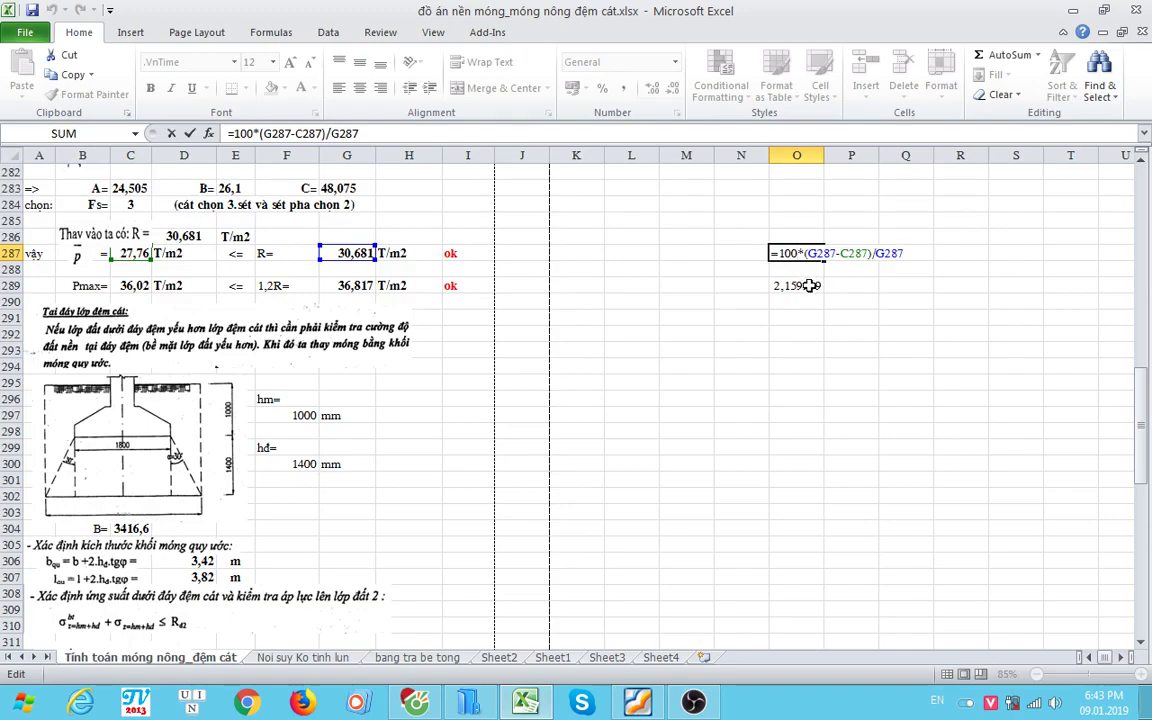
key(Escape)
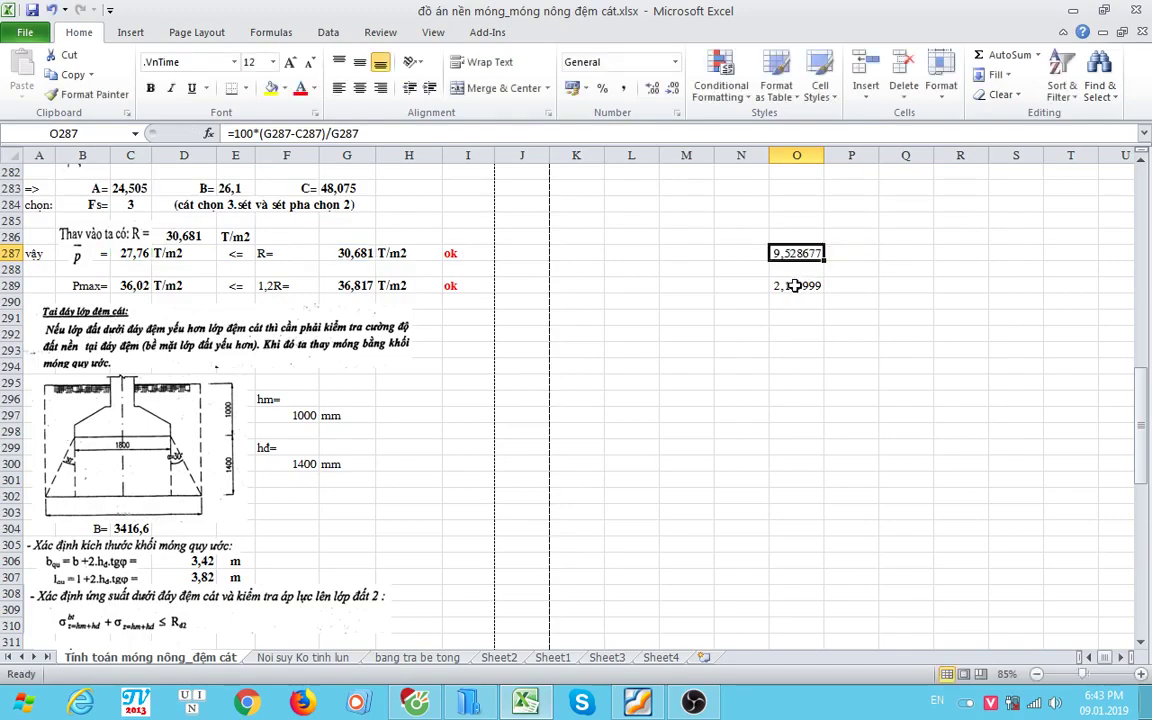
double_click(796, 285)
key(Escape)
double_click(468, 253)
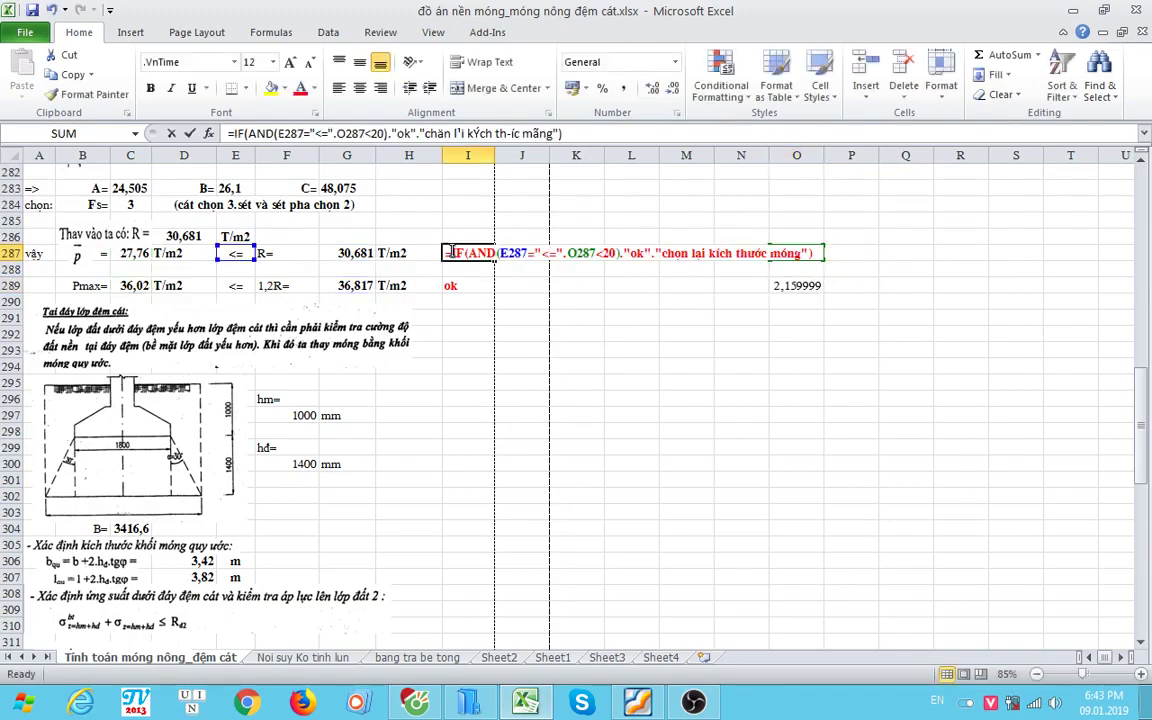
key(Escape)
double_click(796, 285)
key(Escape)
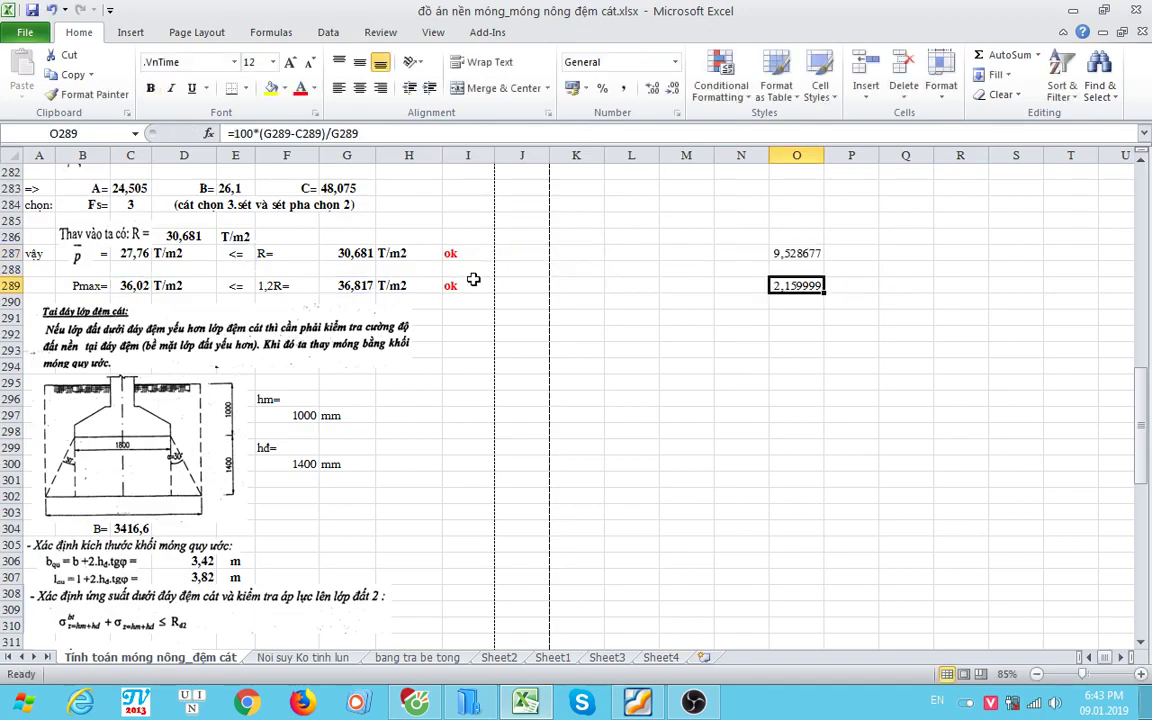
double_click(467, 285)
key(Escape)
scroll(507, 350, down, 1)
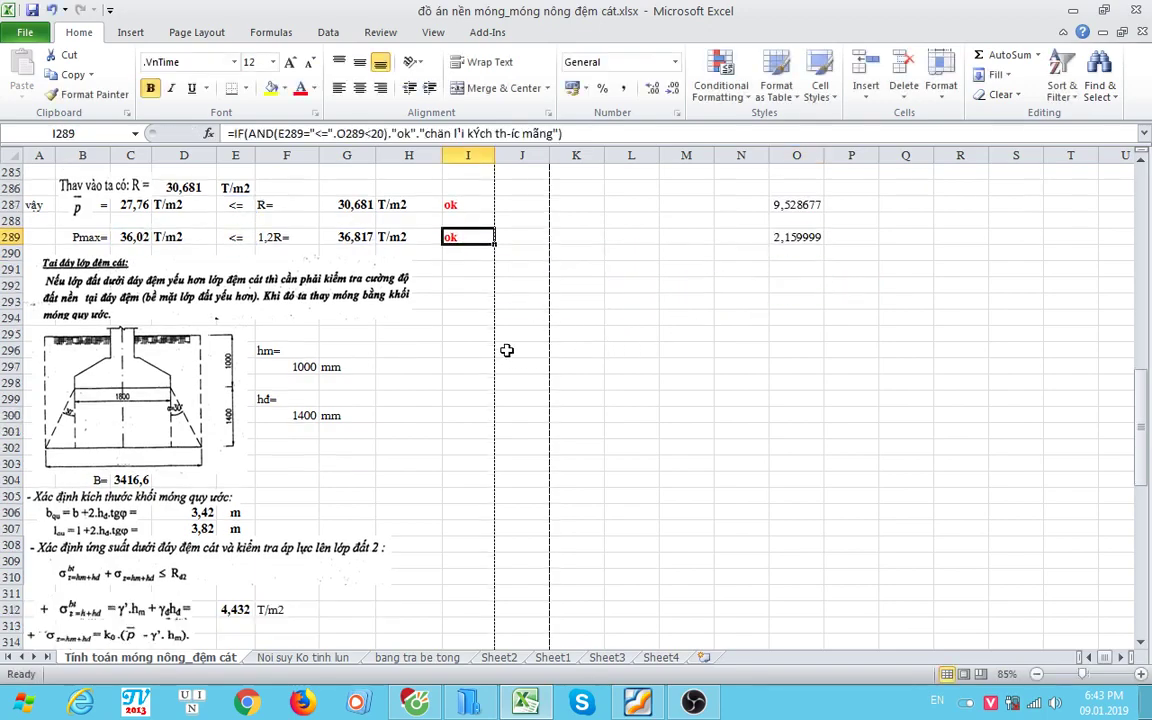
scroll(191, 264, up, 1)
click(130, 253)
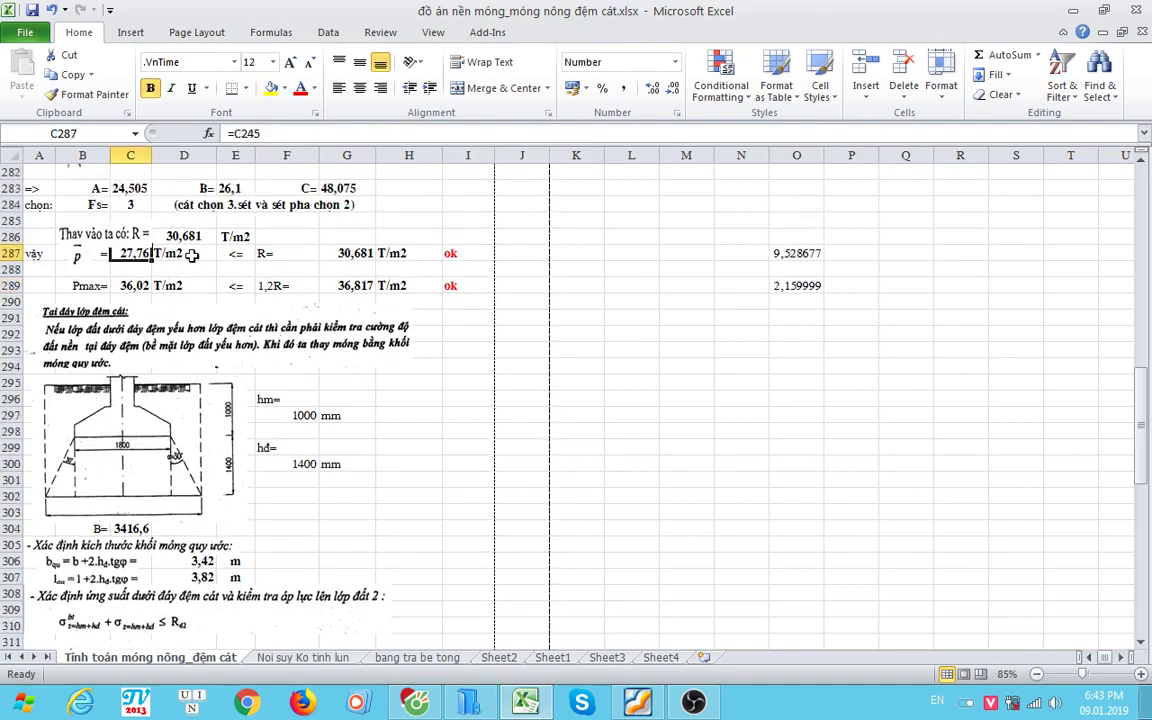
click(347, 253)
click(137, 285)
click(346, 285)
scroll(346, 285, down, 1)
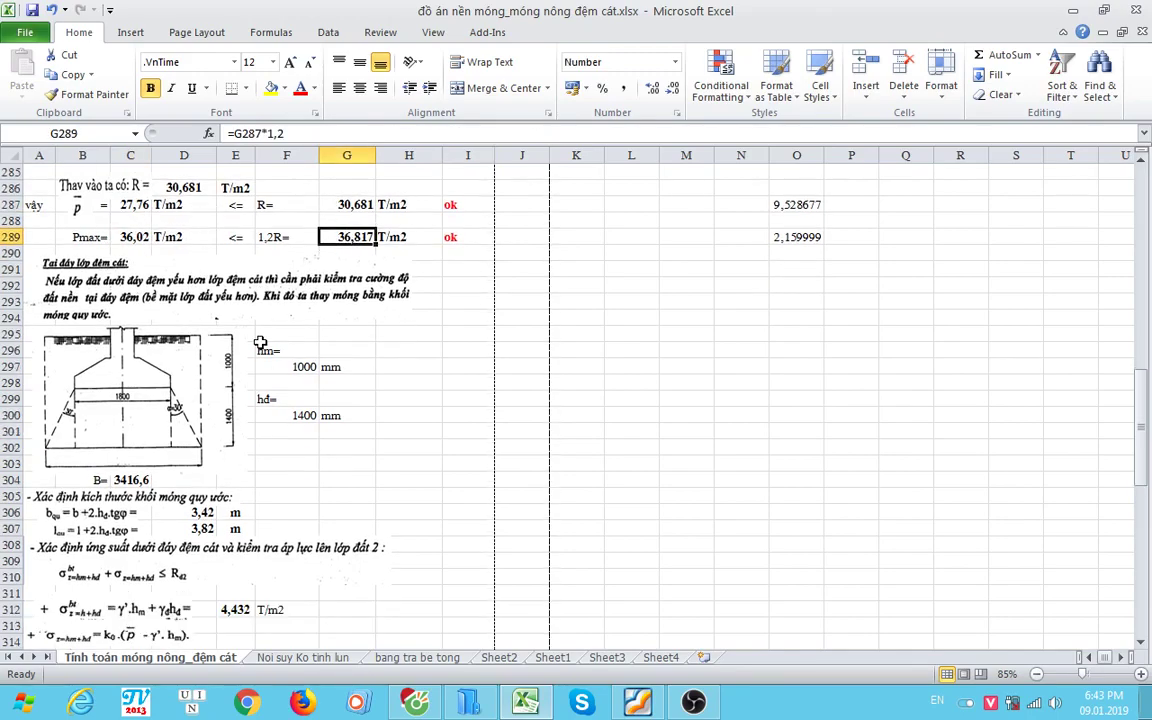
scroll(310, 300, down, 1)
click(297, 318)
click(300, 366)
scroll(302, 370, down, 1)
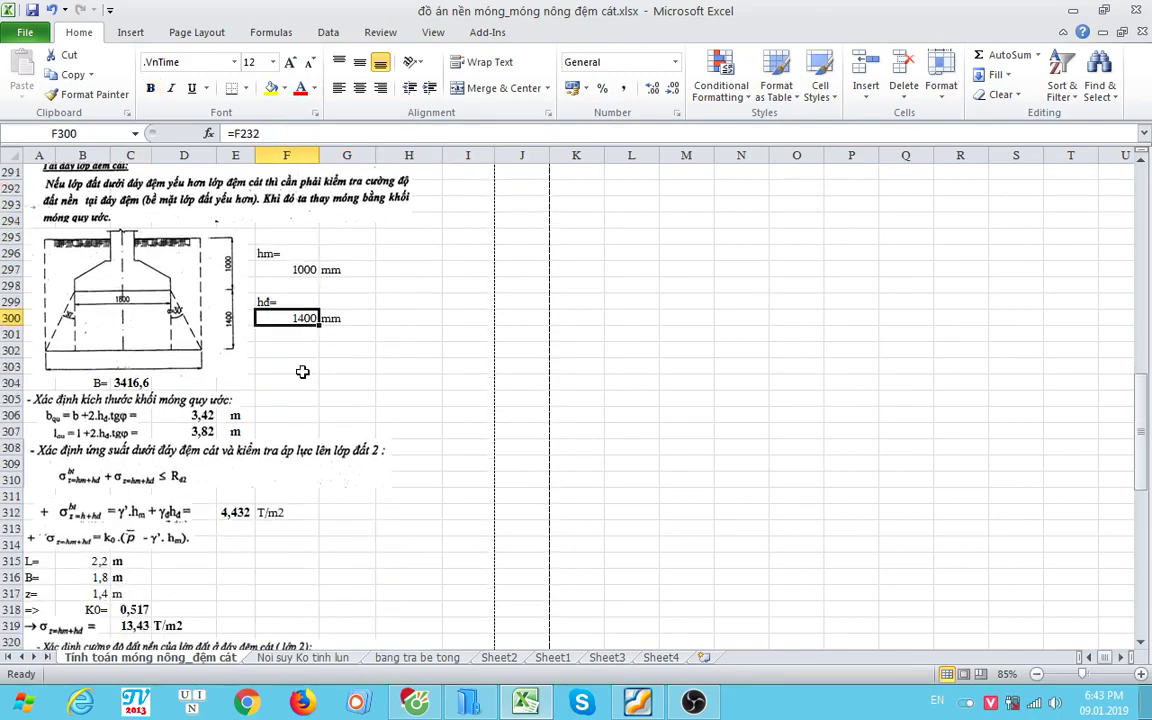
double_click(304, 269)
key(Escape)
scroll(156, 302, up, 1)
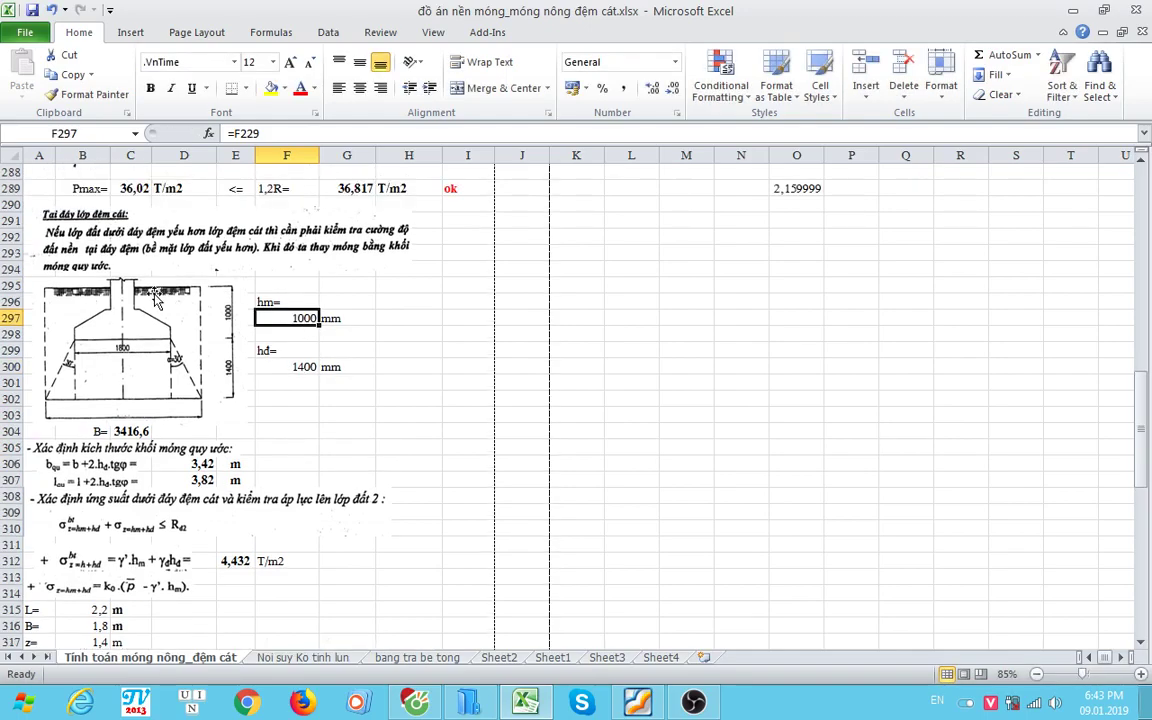
scroll(178, 341, down, 2)
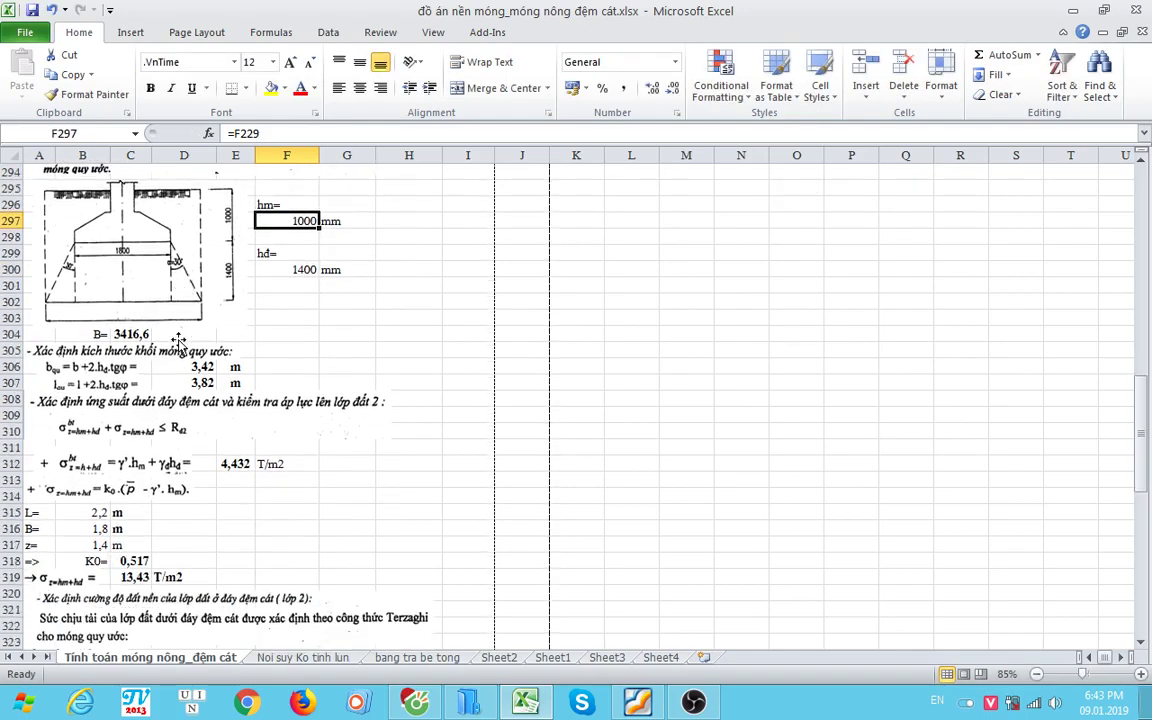
scroll(60, 340, down, 1)
scroll(188, 281, down, 1)
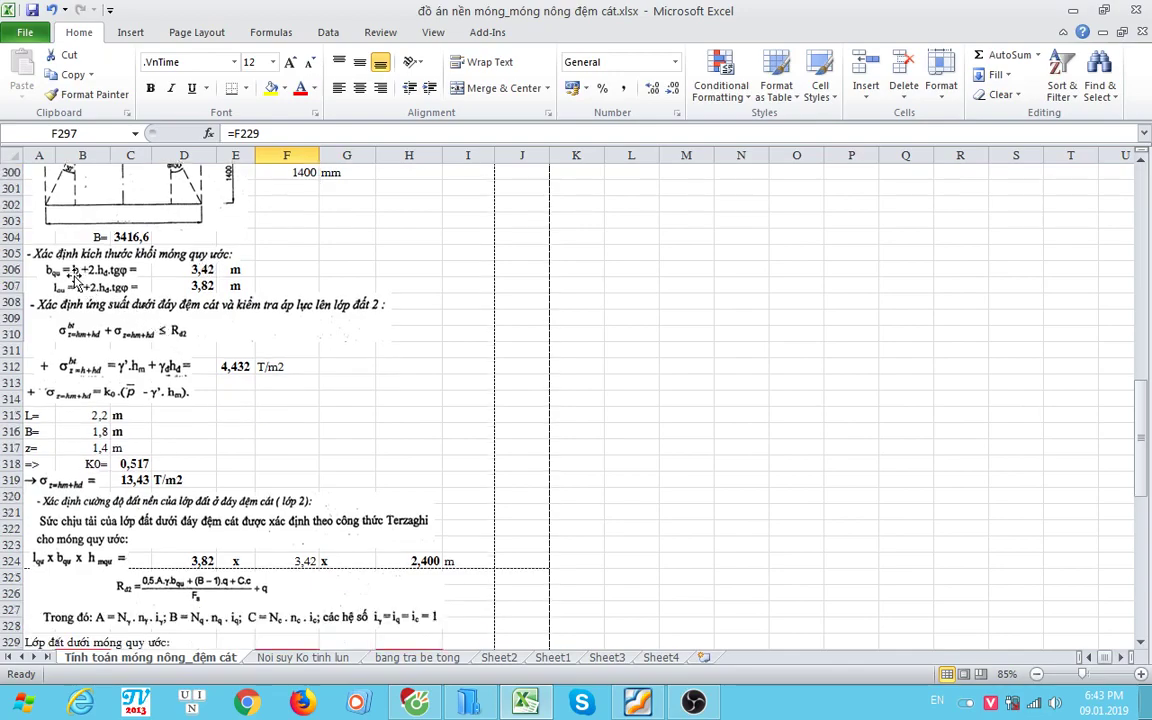
scroll(153, 318, up, 3)
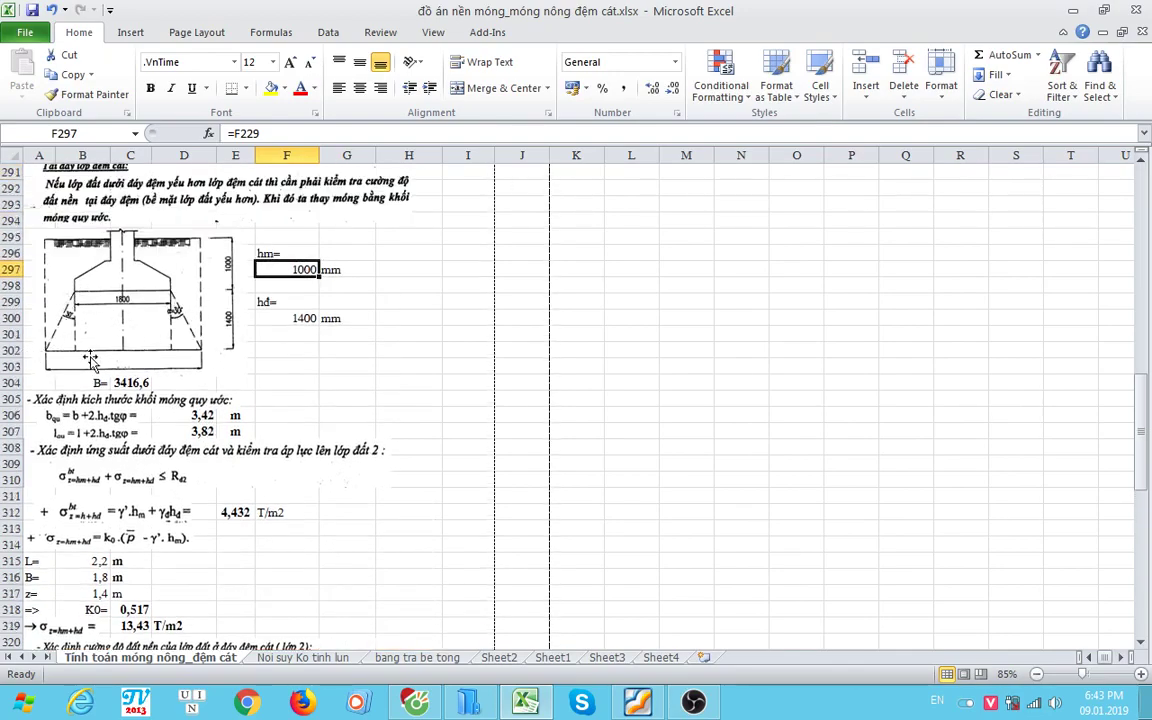
click(203, 417)
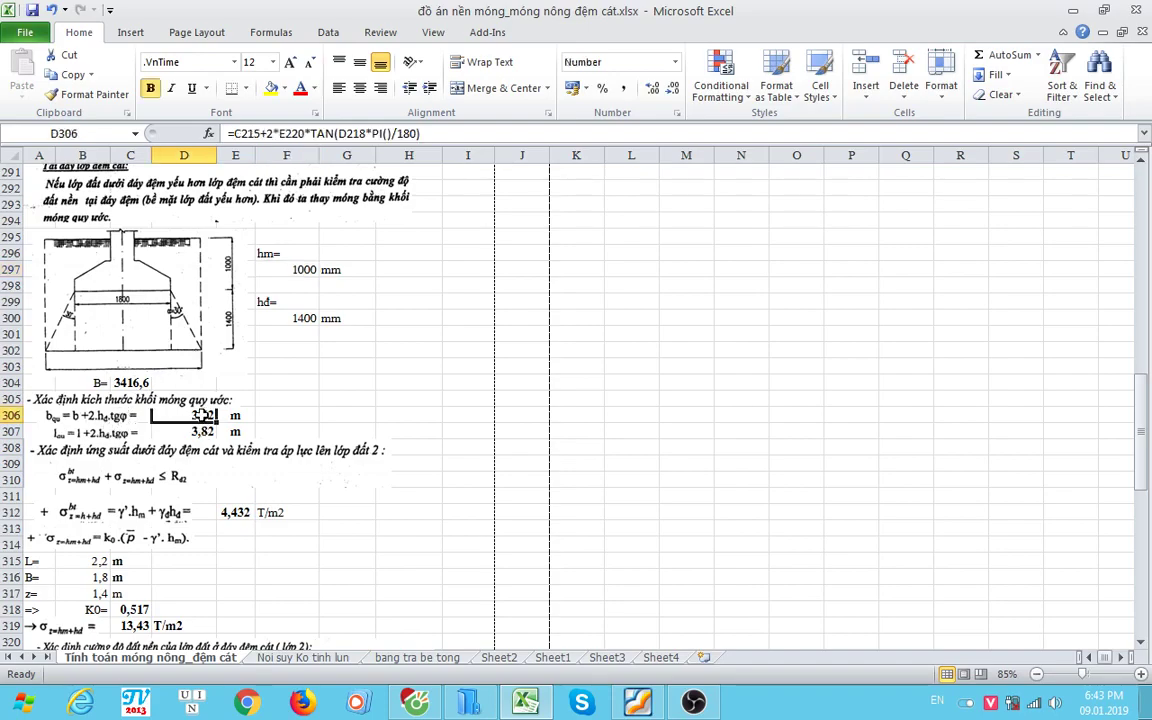
double_click(203, 417)
key(Escape)
click(202, 432)
scroll(202, 448, down, 1)
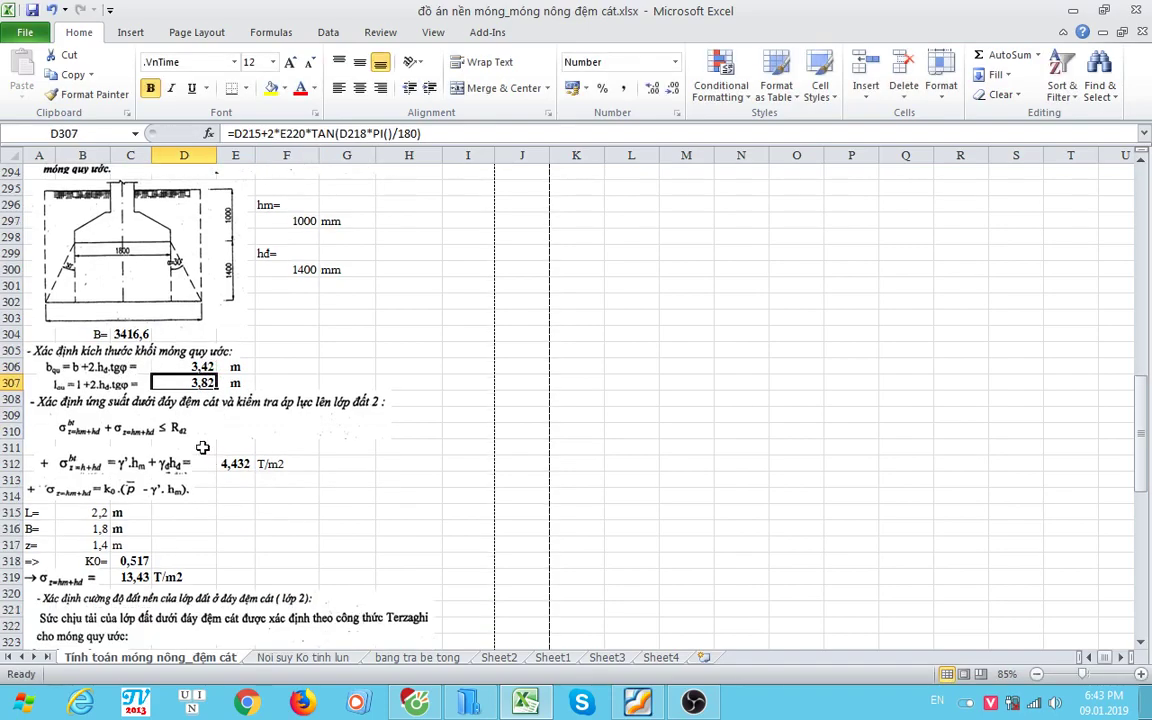
scroll(202, 448, down, 1)
click(235, 415)
scroll(243, 438, up, 2)
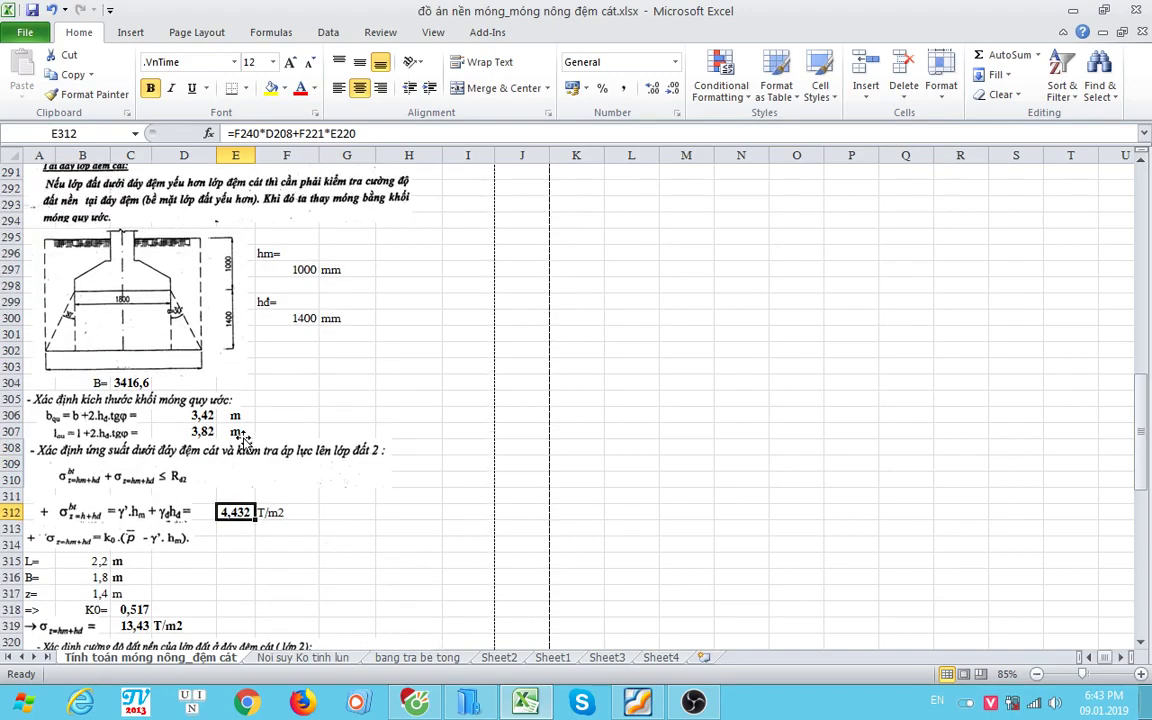
scroll(244, 443, up, 2)
scroll(245, 442, down, 3)
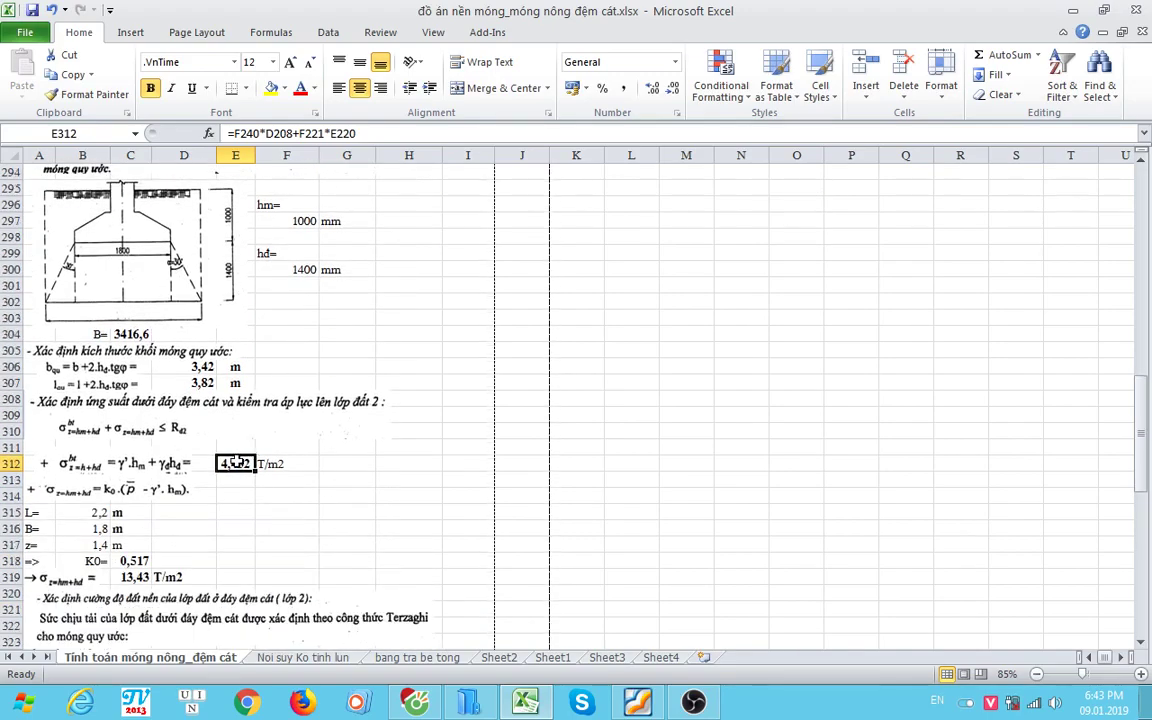
scroll(237, 461, up, 5)
scroll(268, 455, down, 5)
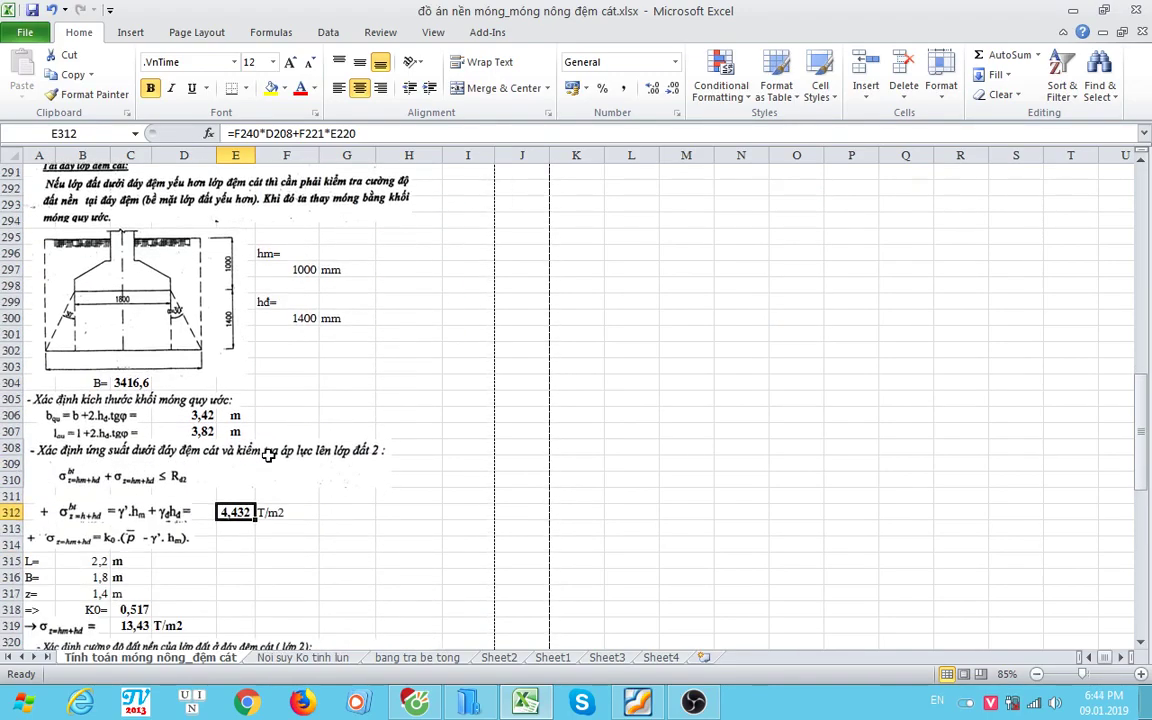
double_click(238, 459)
scroll(278, 498, down, 1)
key(Escape)
scroll(278, 498, down, 2)
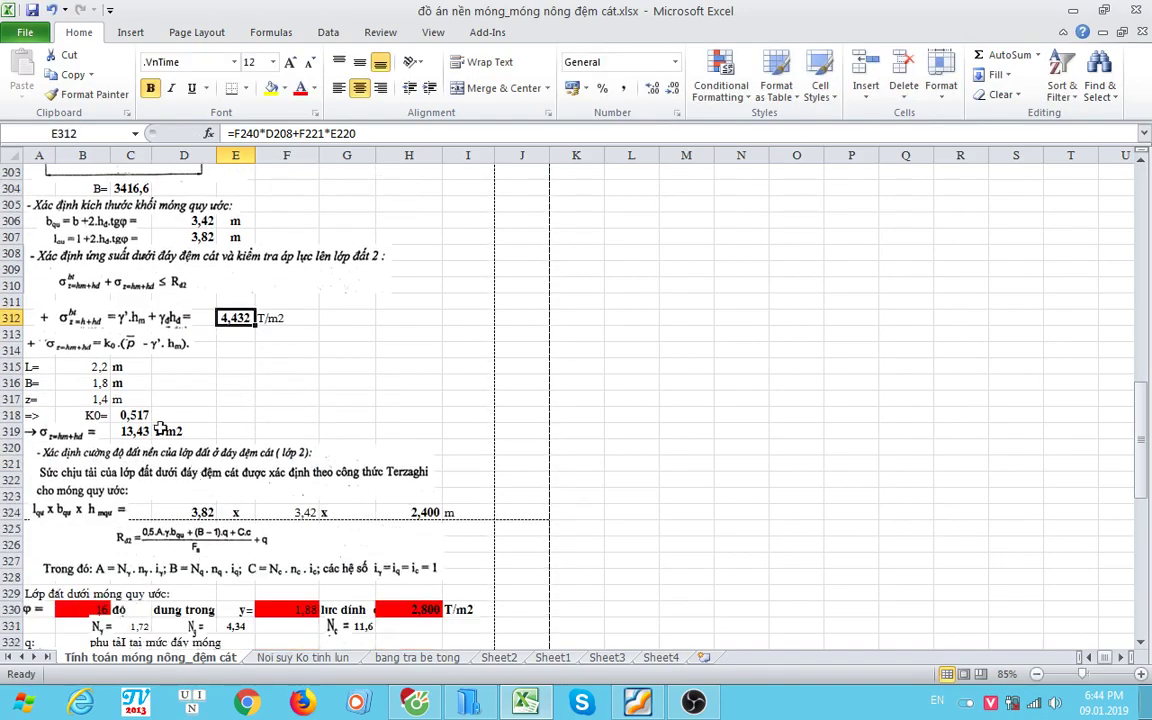
double_click(97, 367)
scroll(135, 398, up, 6)
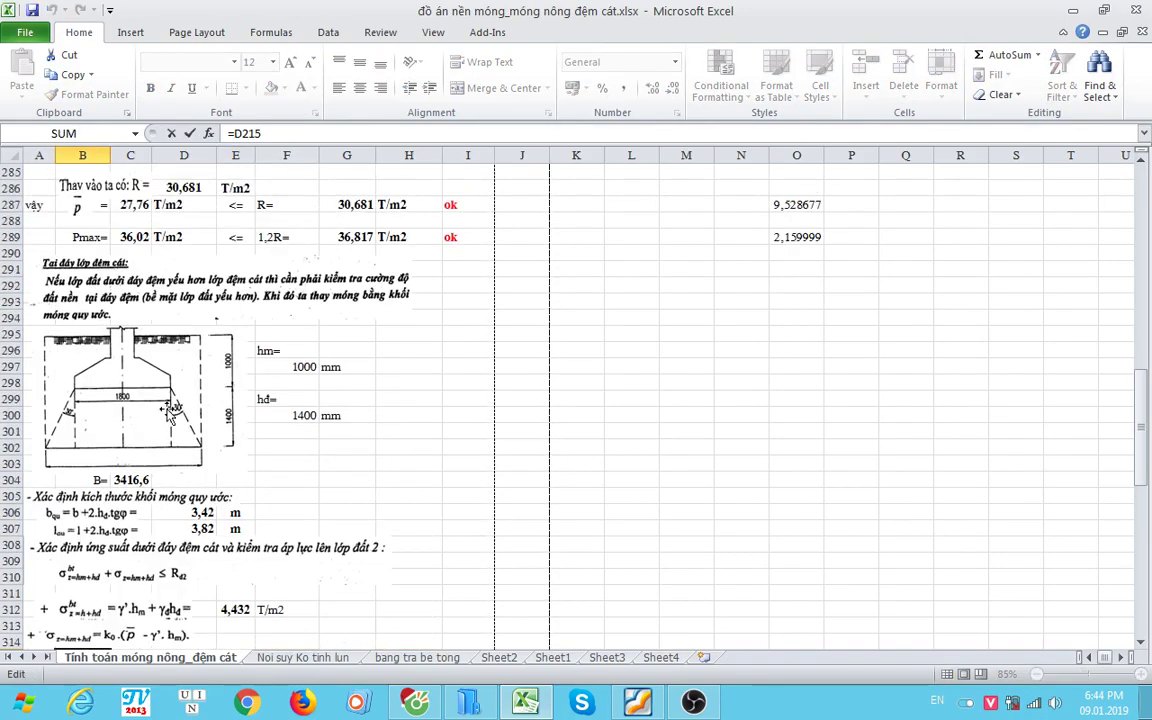
scroll(150, 402, up, 13)
scroll(170, 408, up, 7)
scroll(185, 412, up, 5)
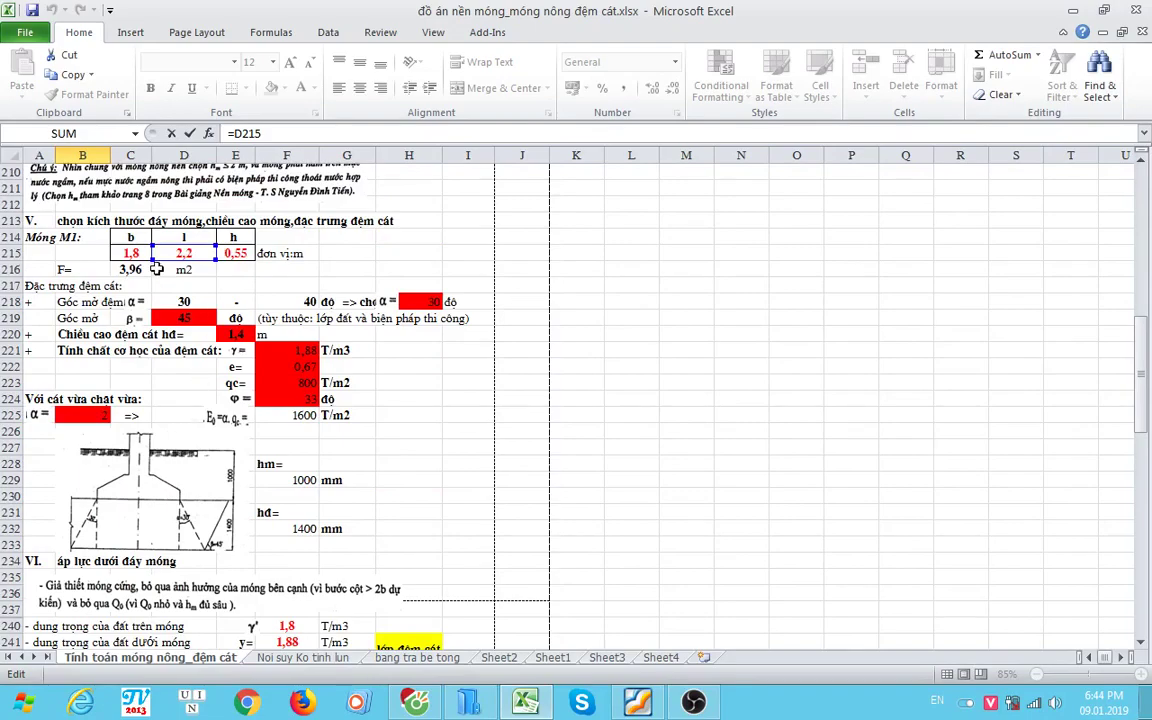
scroll(225, 340, down, 4)
scroll(200, 390, down, 14)
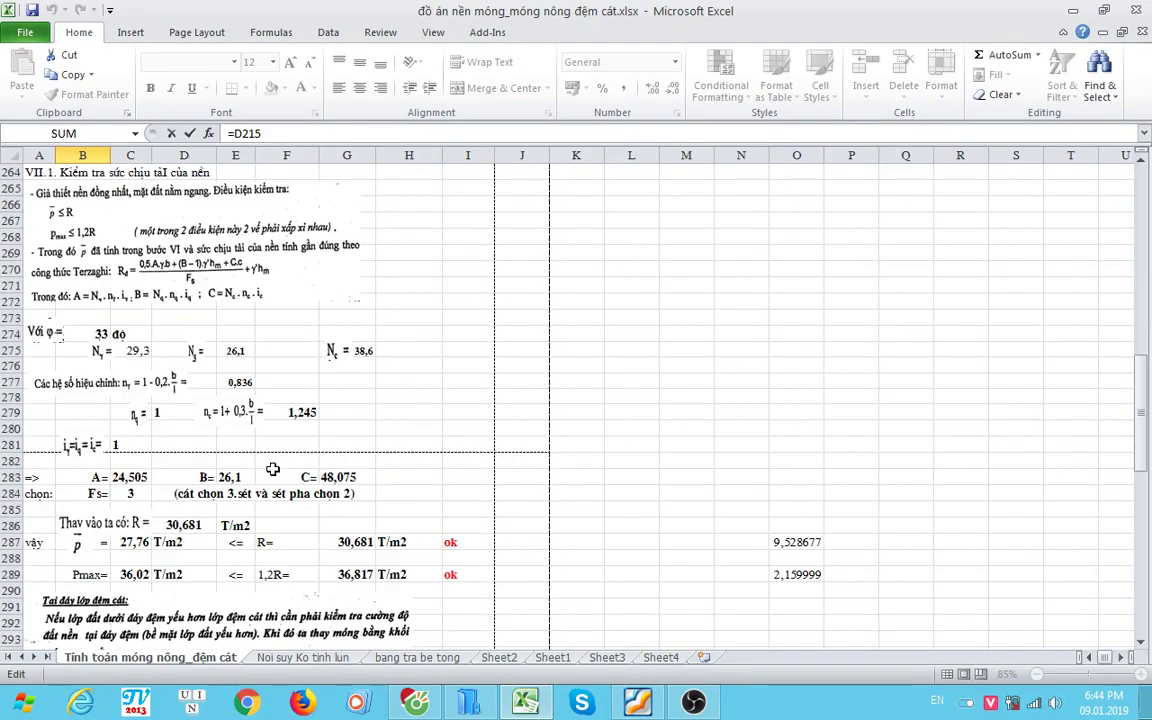
scroll(180, 430, down, 8)
scroll(160, 470, down, 3)
key(ctrl+Return)
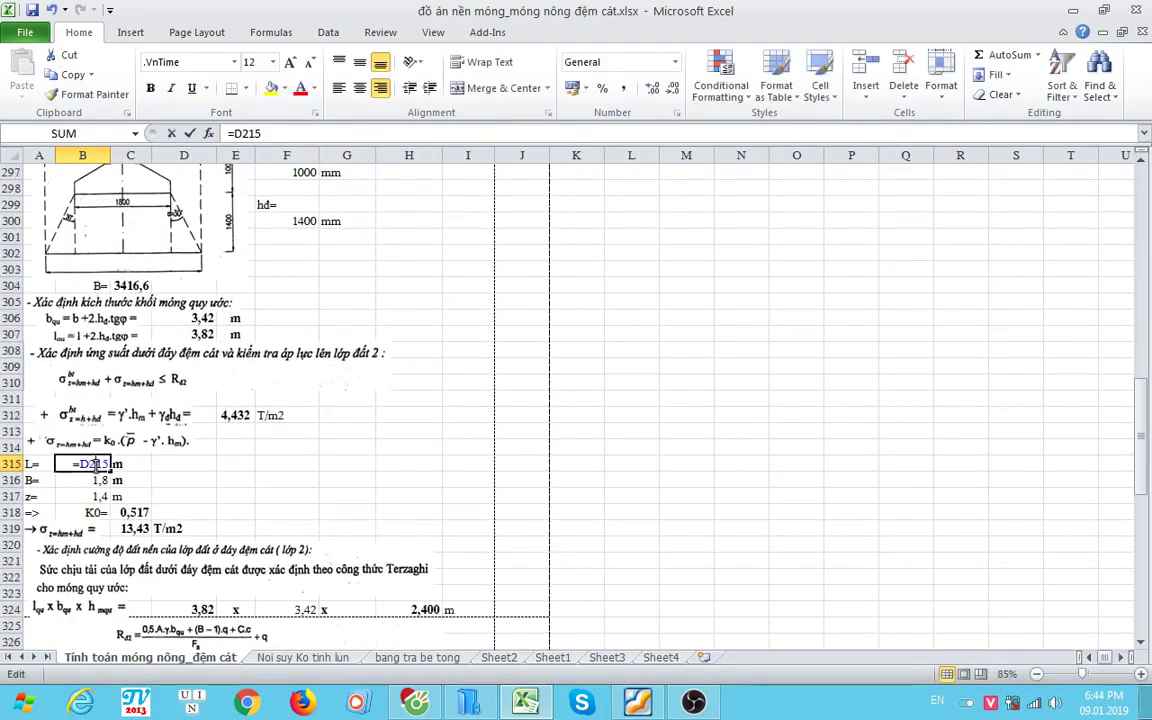
scroll(110, 460, down, 3)
double_click(93, 333)
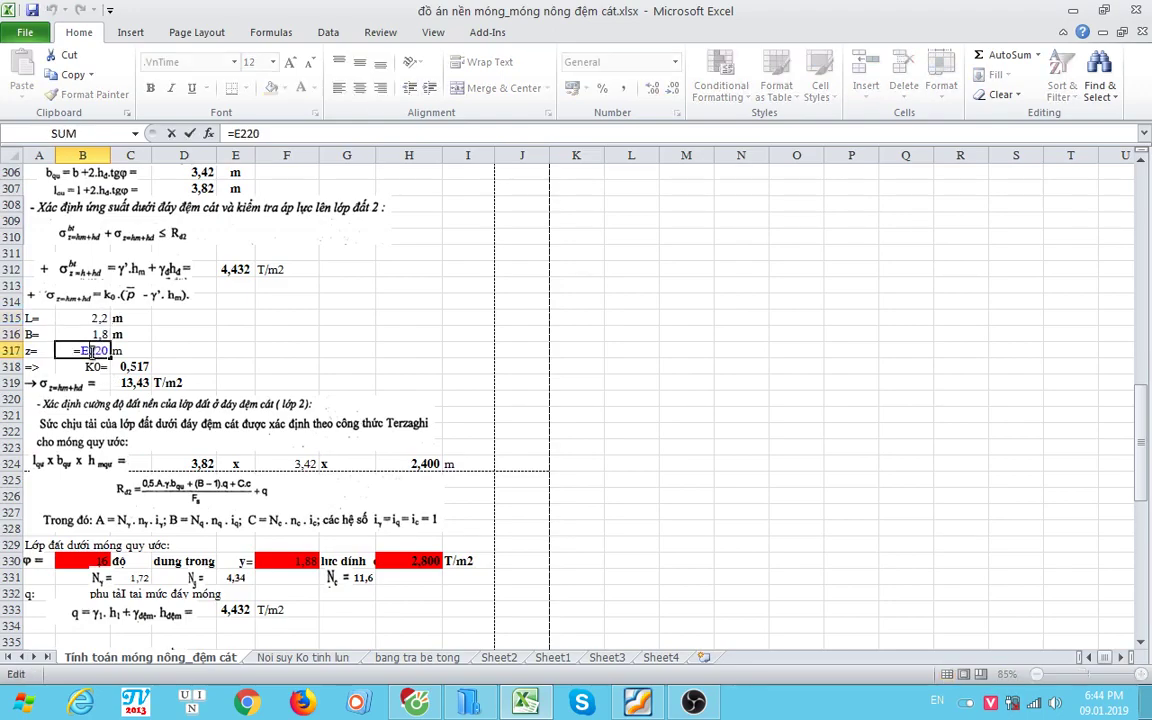
key(Return)
click(137, 367)
scroll(150, 392, down, 1)
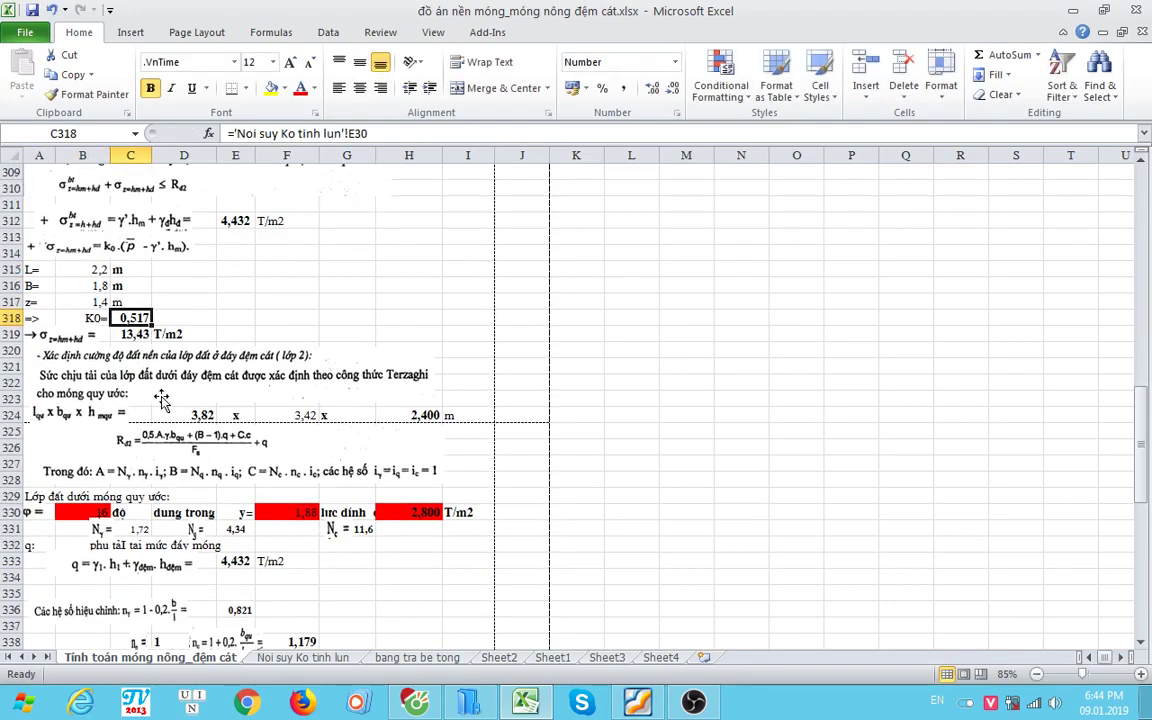
scroll(160, 398, up, 5)
scroll(150, 360, up, 5)
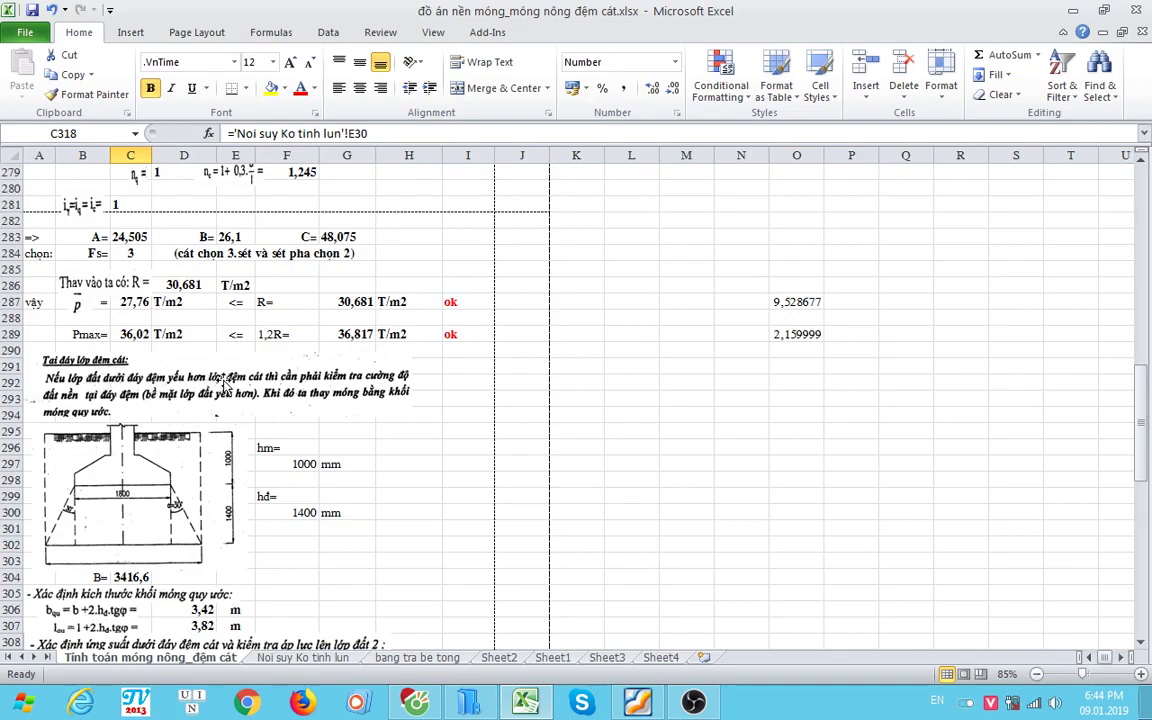
scroll(271, 390, down, 1)
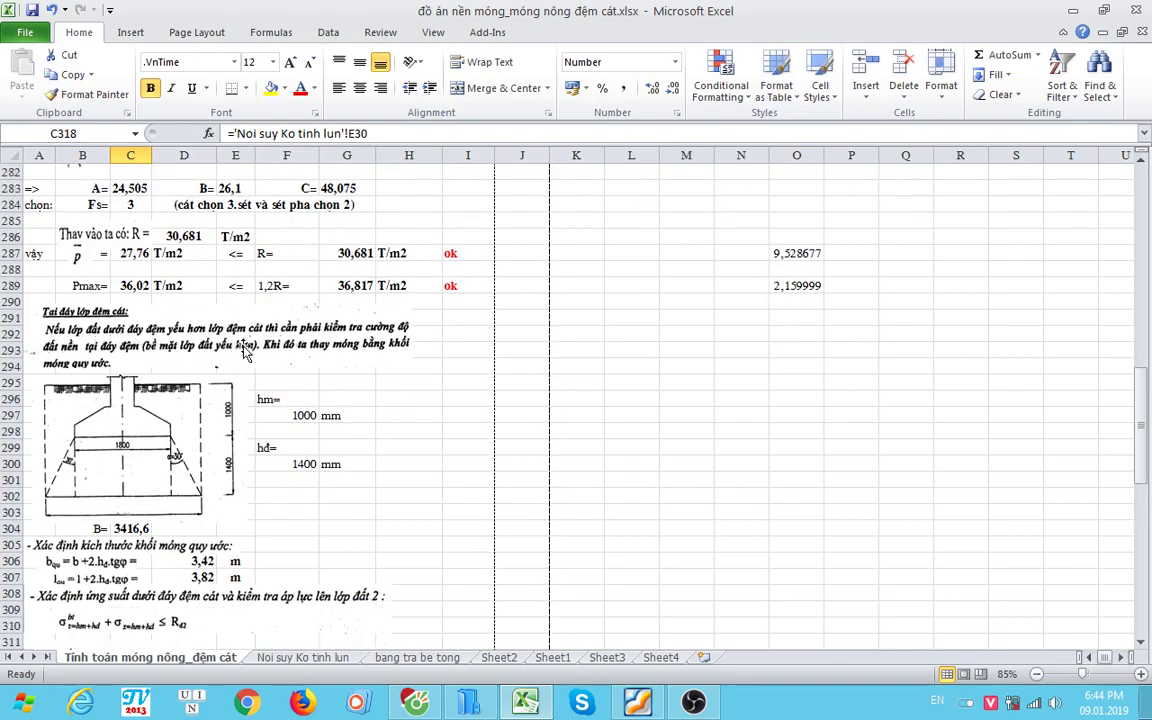
scroll(280, 316, down, 1)
scroll(280, 316, down, 3)
scroll(200, 380, down, 4)
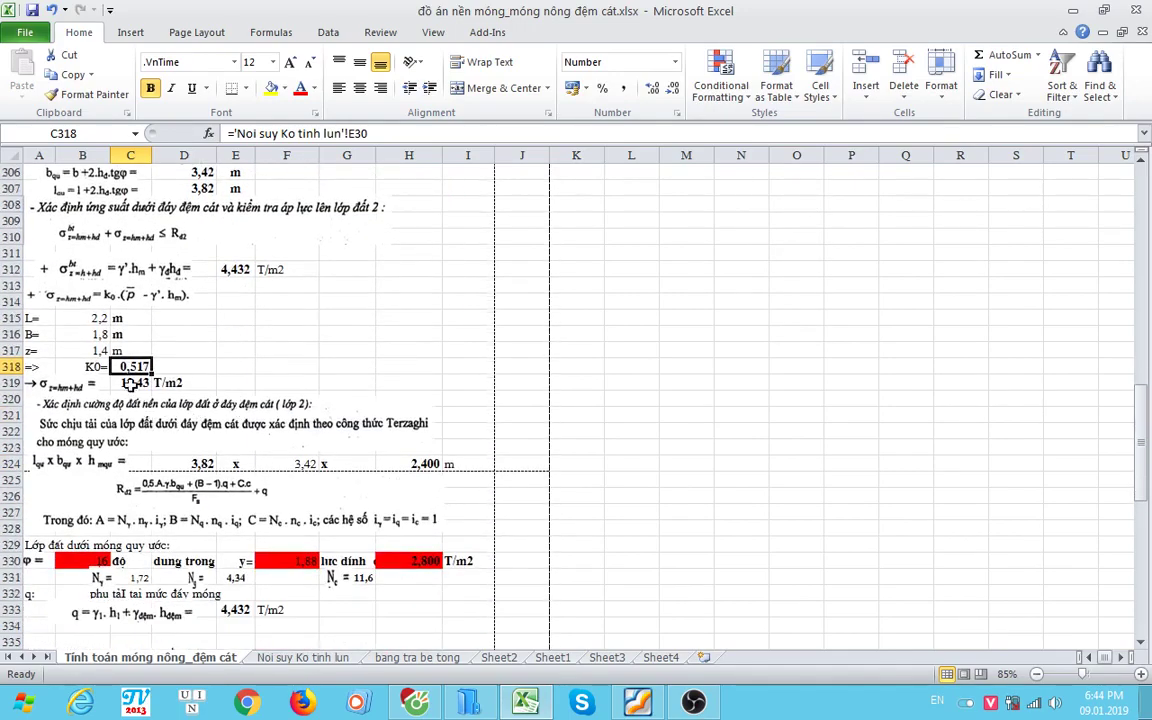
key(Down)
scroll(135, 350, down, 1)
scroll(130, 360, down, 2)
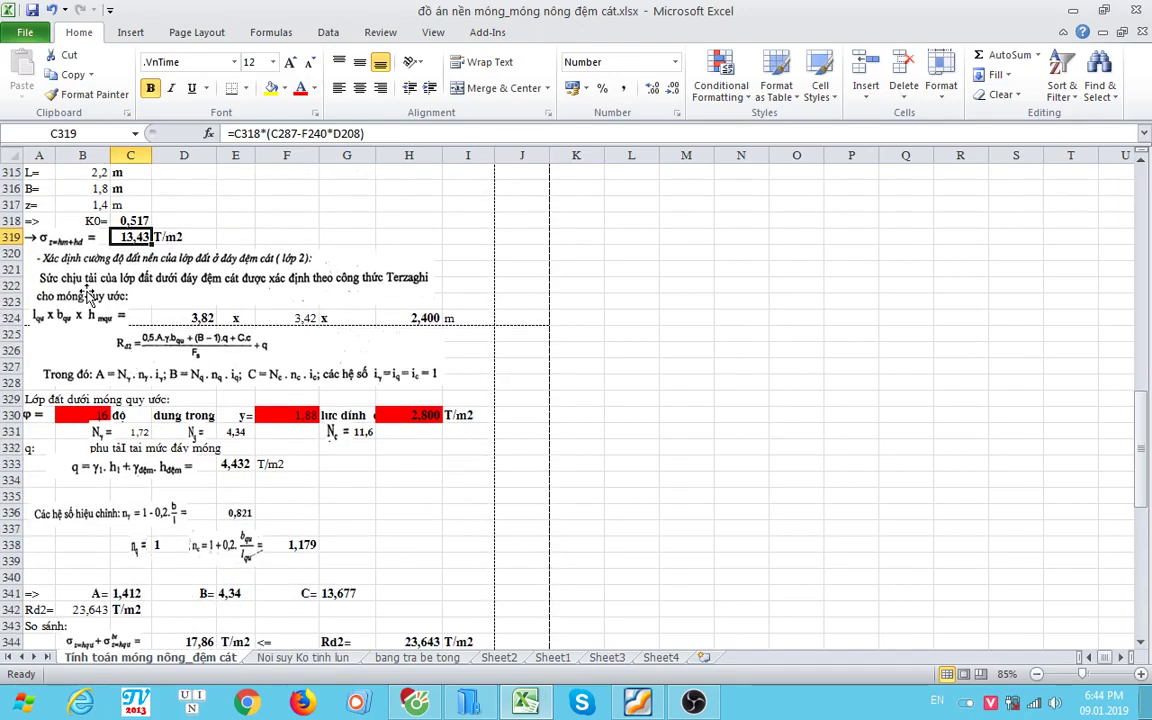
scroll(88, 297, up, 5)
scroll(158, 508, up, 12)
scroll(142, 426, up, 2)
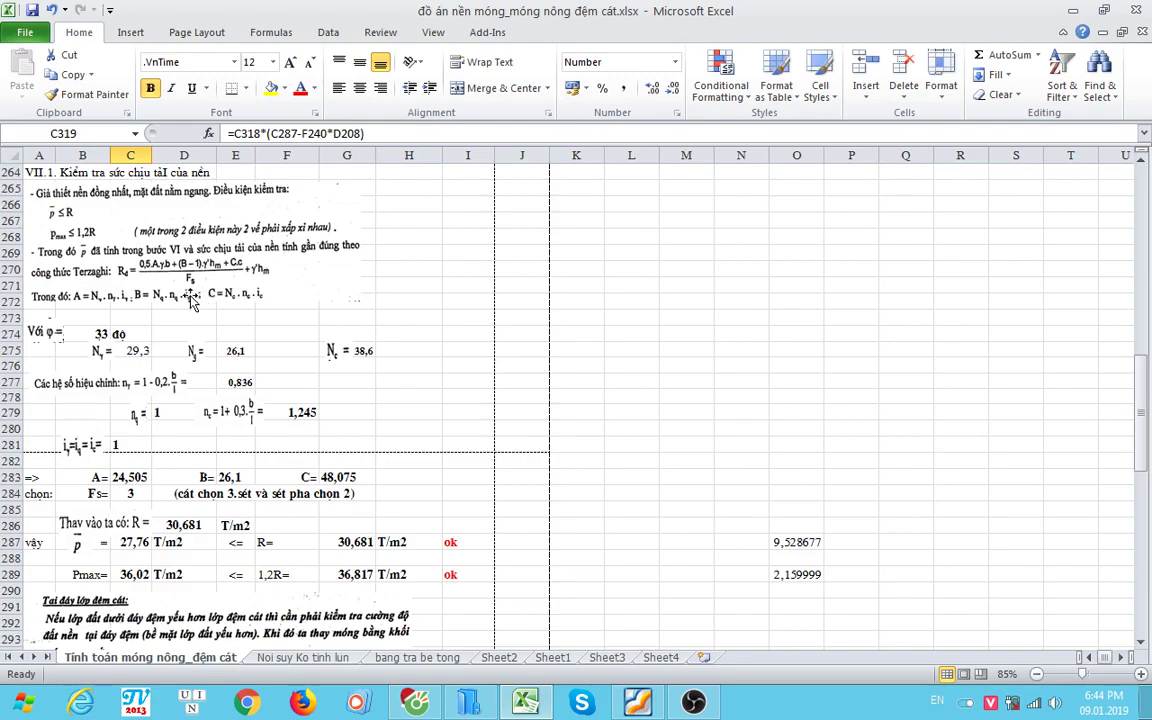
scroll(226, 295, down, 4)
scroll(220, 305, down, 3)
scroll(213, 320, down, 4)
scroll(205, 325, down, 3)
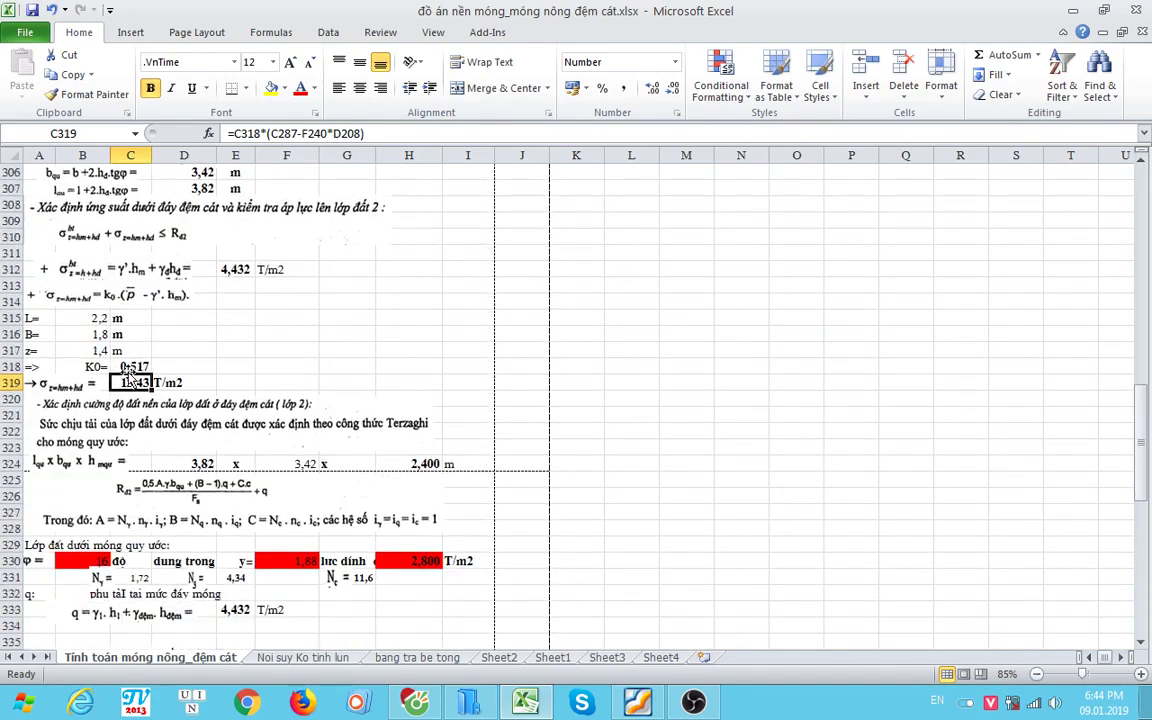
scroll(120, 360, down, 1)
double_click(135, 333)
key(Escape)
scroll(178, 385, down, 2)
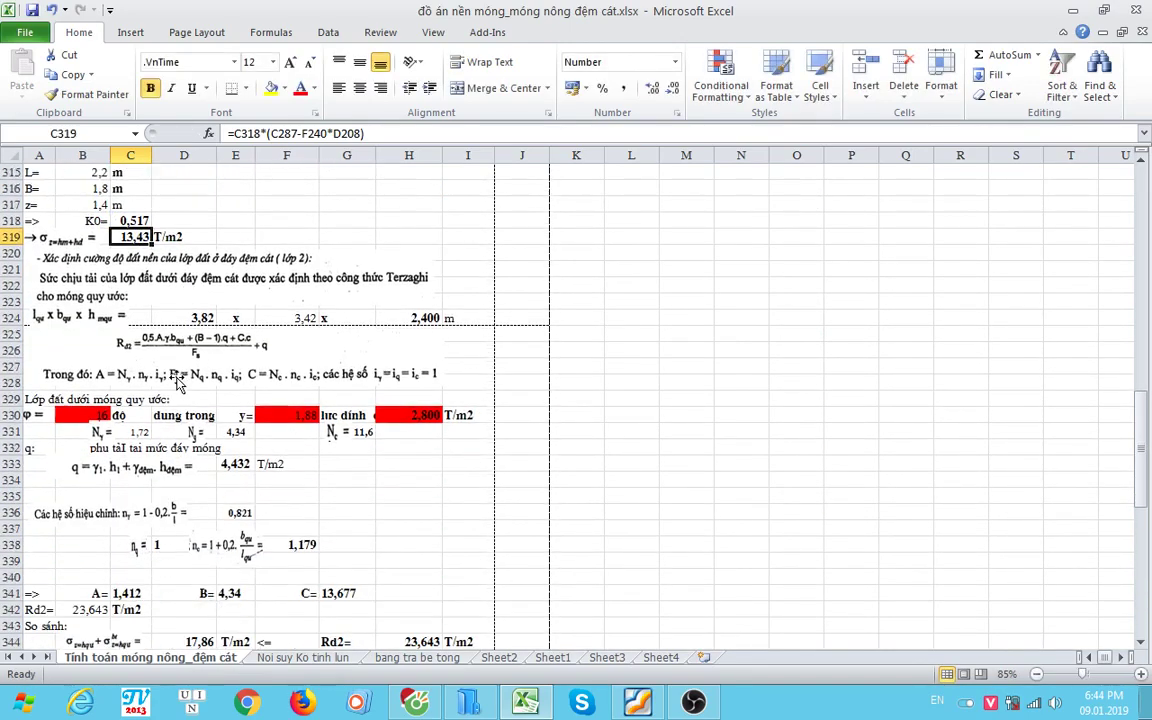
click(181, 317)
double_click(181, 317)
scroll(257, 316, up, 3)
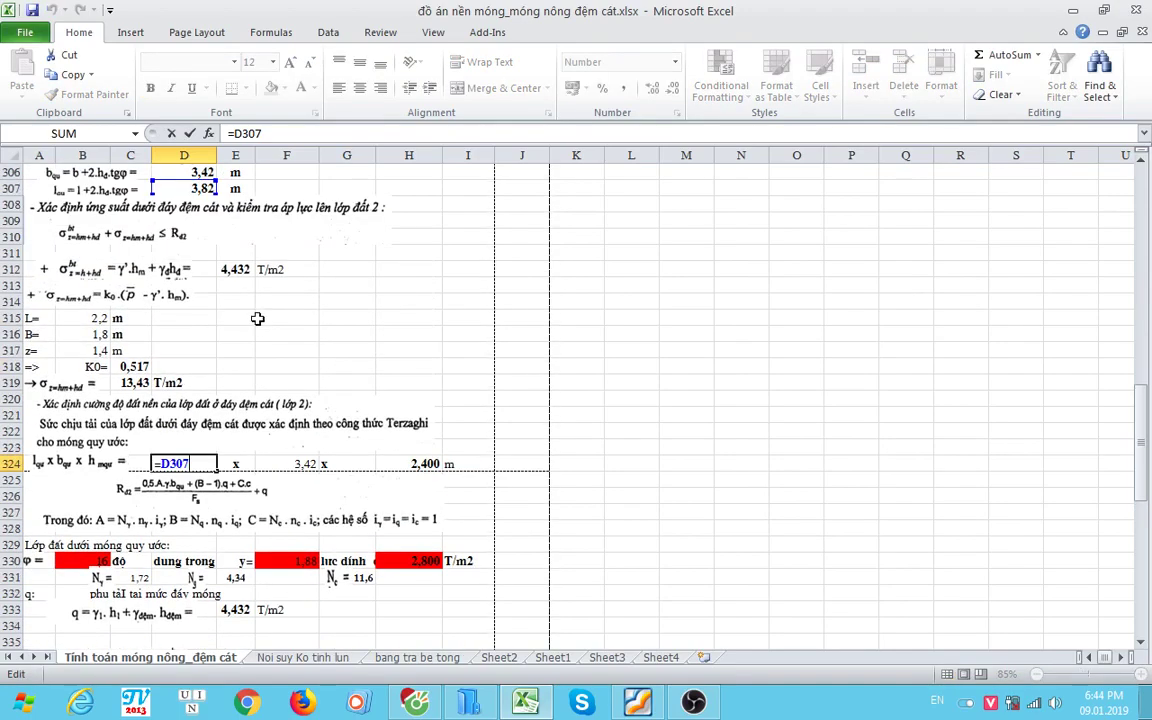
key(Escape)
double_click(283, 463)
click(408, 463)
double_click(408, 463)
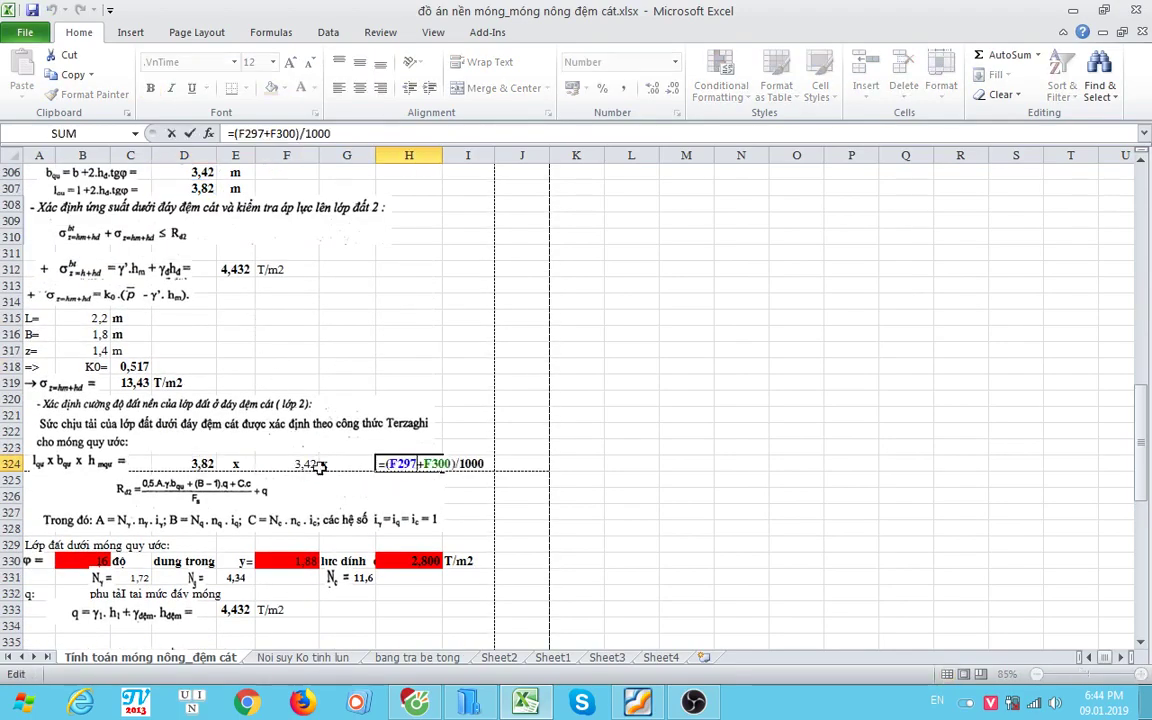
scroll(298, 454, up, 3)
scroll(298, 454, down, 3)
key(Escape)
scroll(300, 455, down, 1)
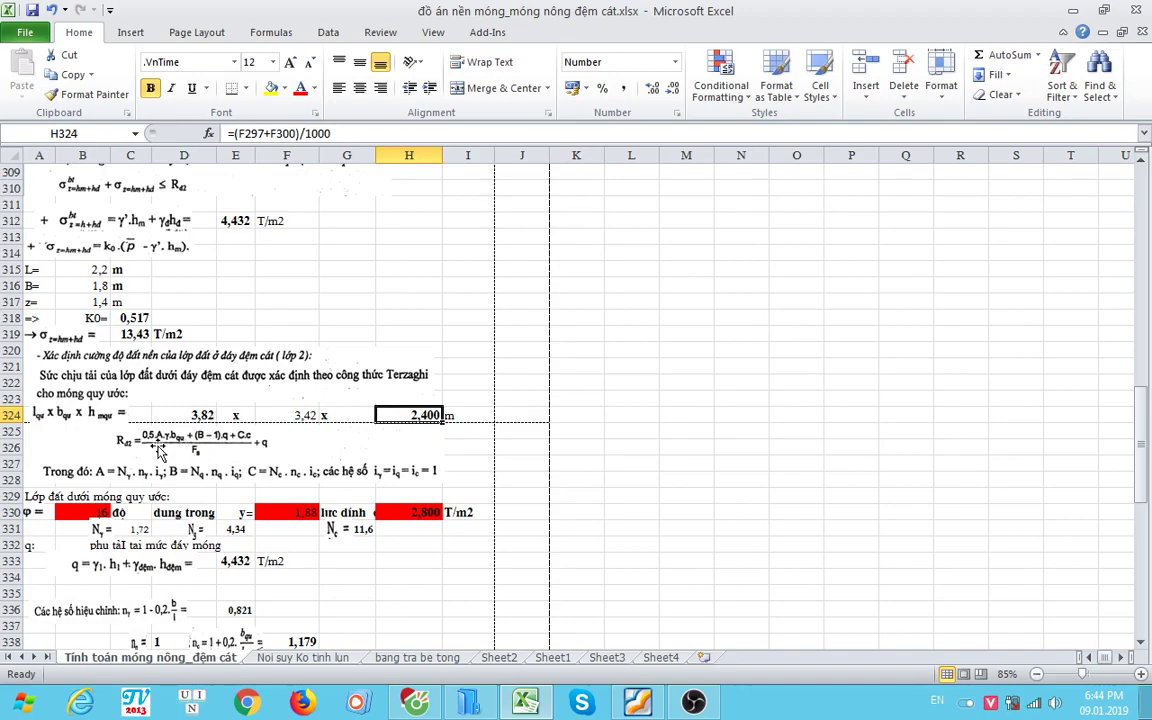
scroll(205, 432, down, 2)
scroll(305, 374, down, 1)
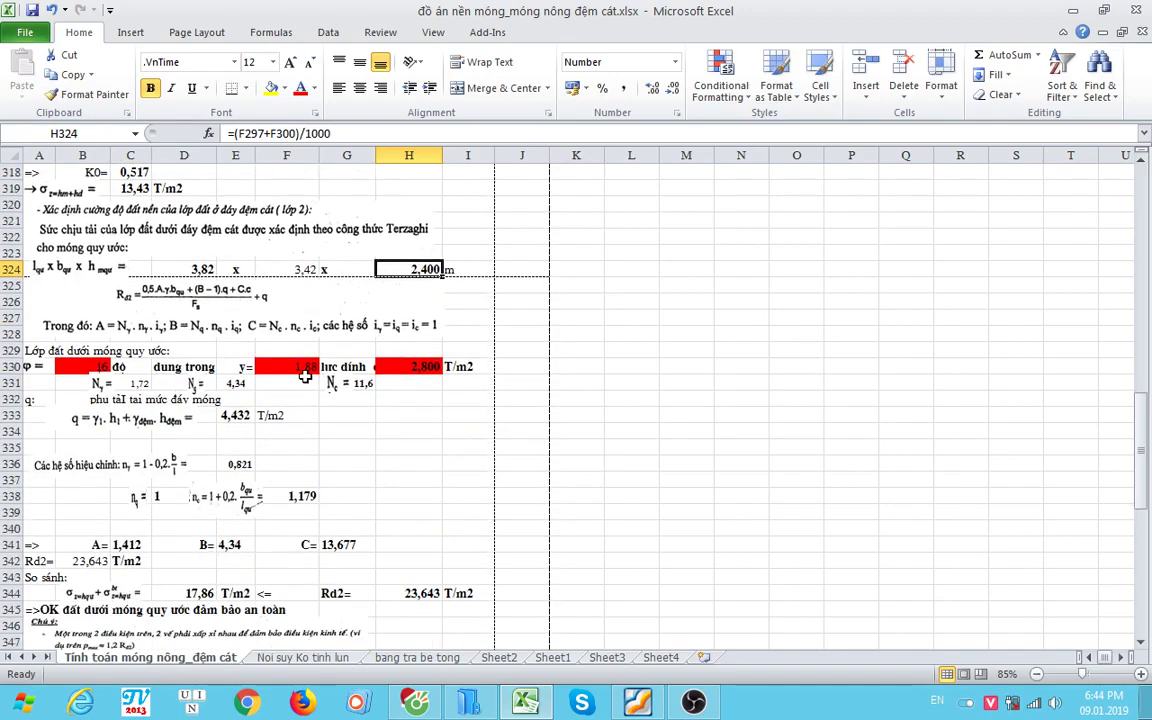
click(405, 366)
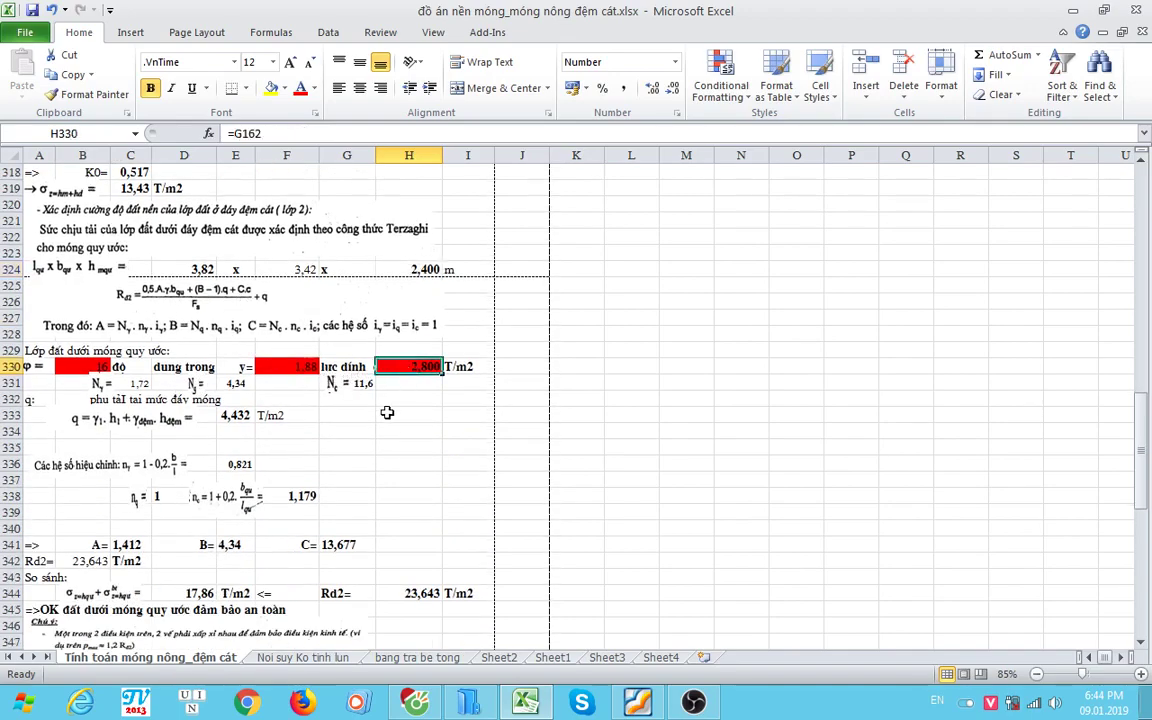
click(185, 269)
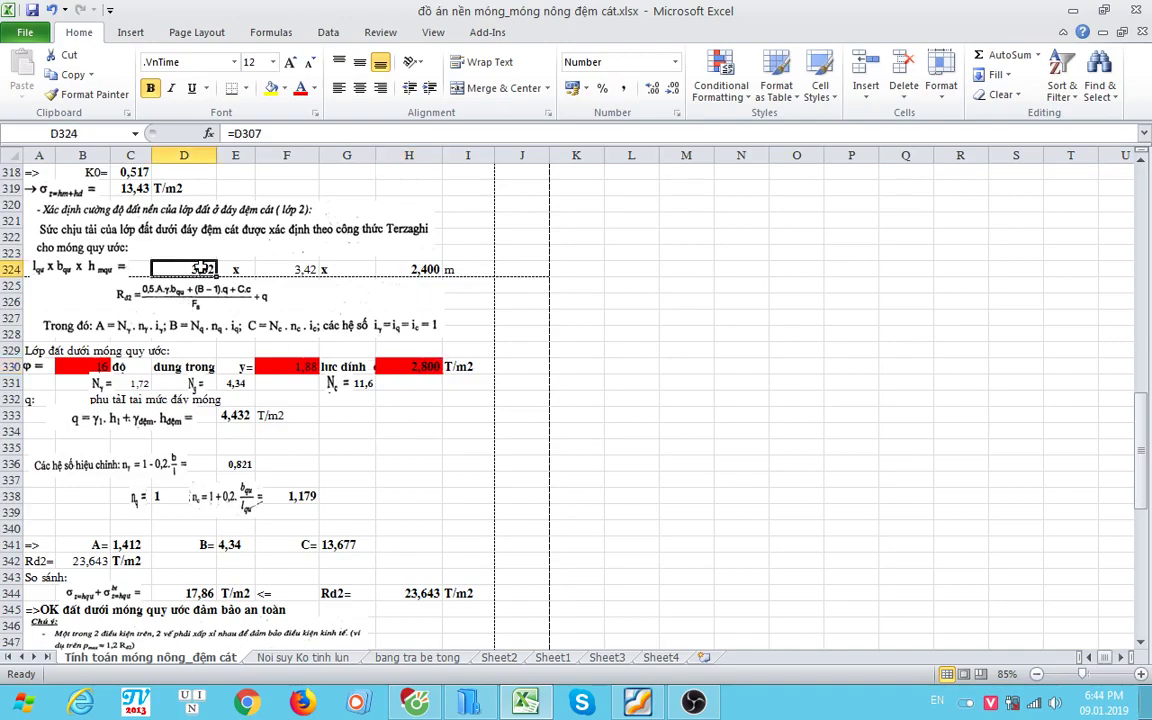
click(295, 269)
click(413, 270)
click(424, 367)
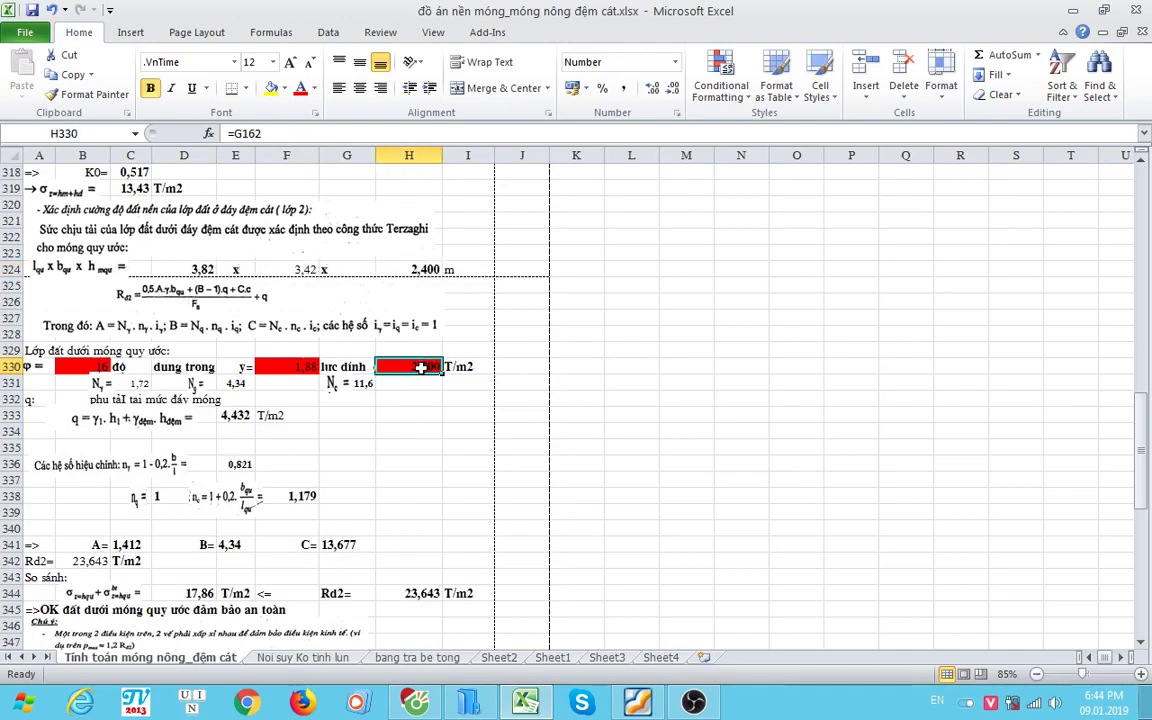
double_click(90, 368)
scroll(200, 390, up, 6)
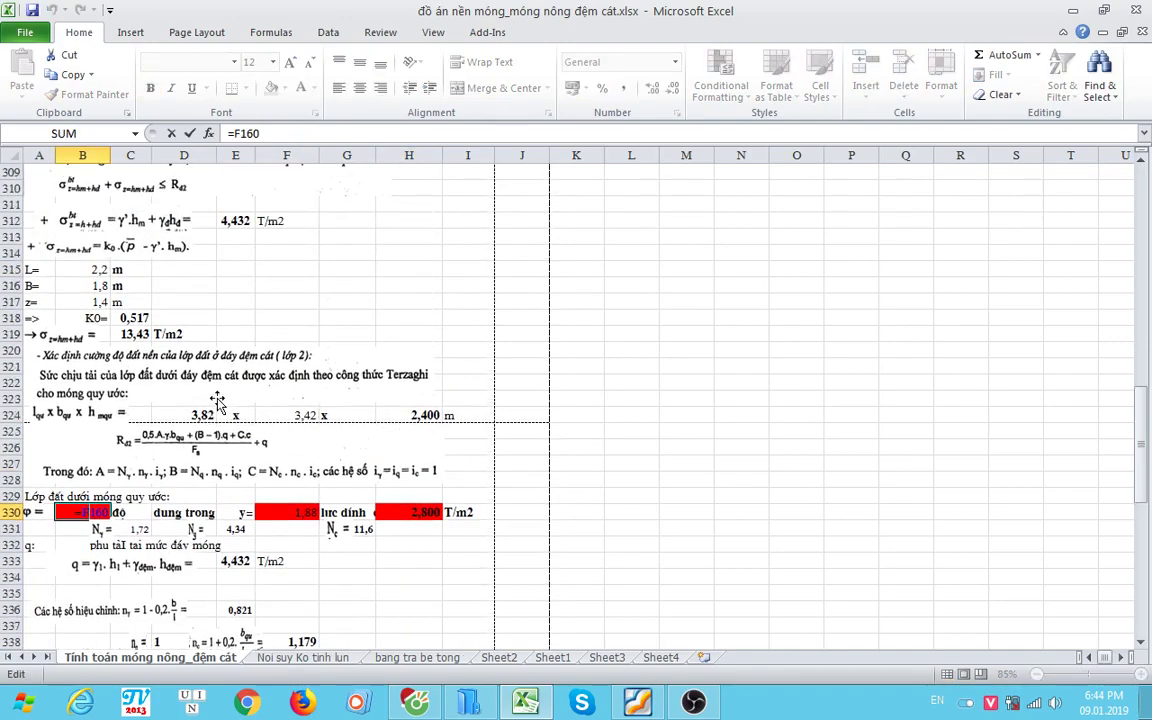
scroll(210, 400, up, 2)
scroll(220, 405, up, 5)
scroll(218, 402, up, 6)
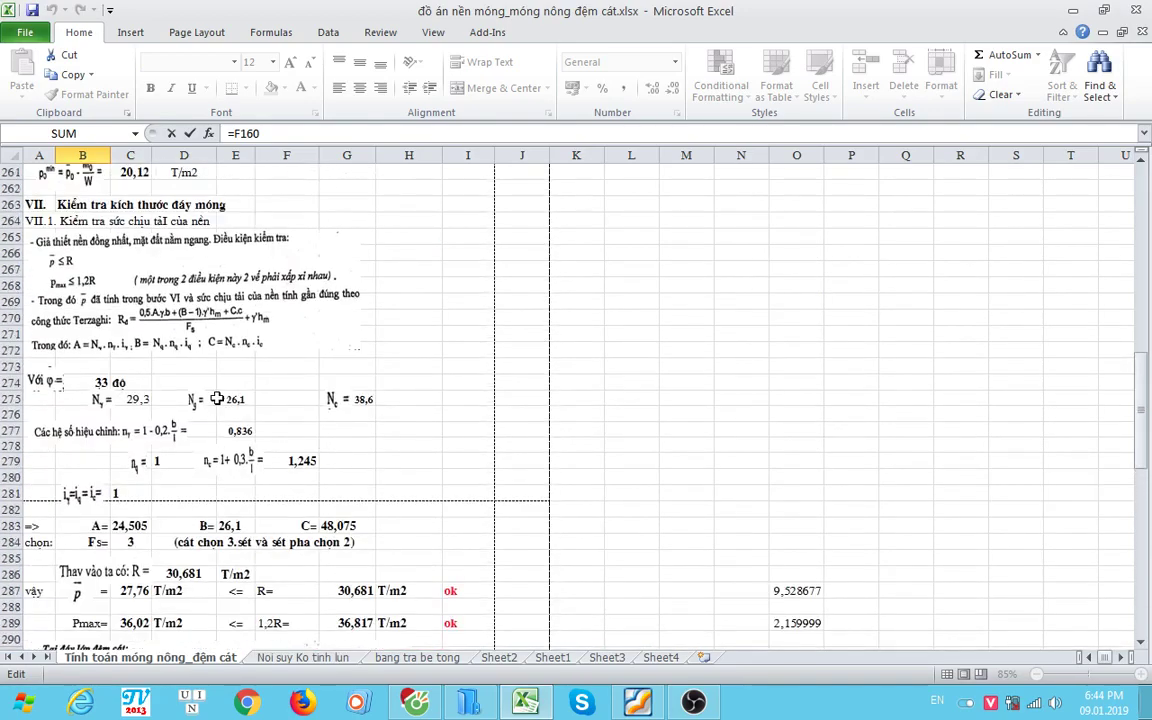
scroll(217, 399, up, 6)
scroll(200, 400, down, 14)
scroll(168, 402, down, 8)
scroll(122, 470, down, 4)
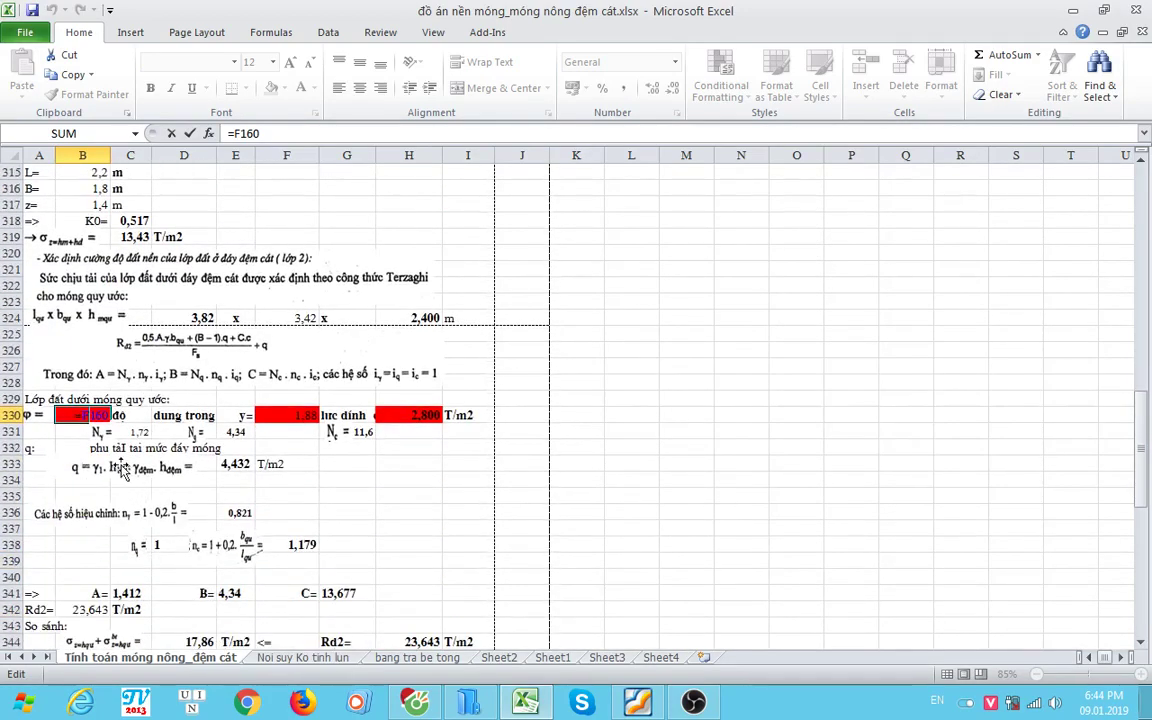
key(Escape)
drag(40, 399, 200, 399)
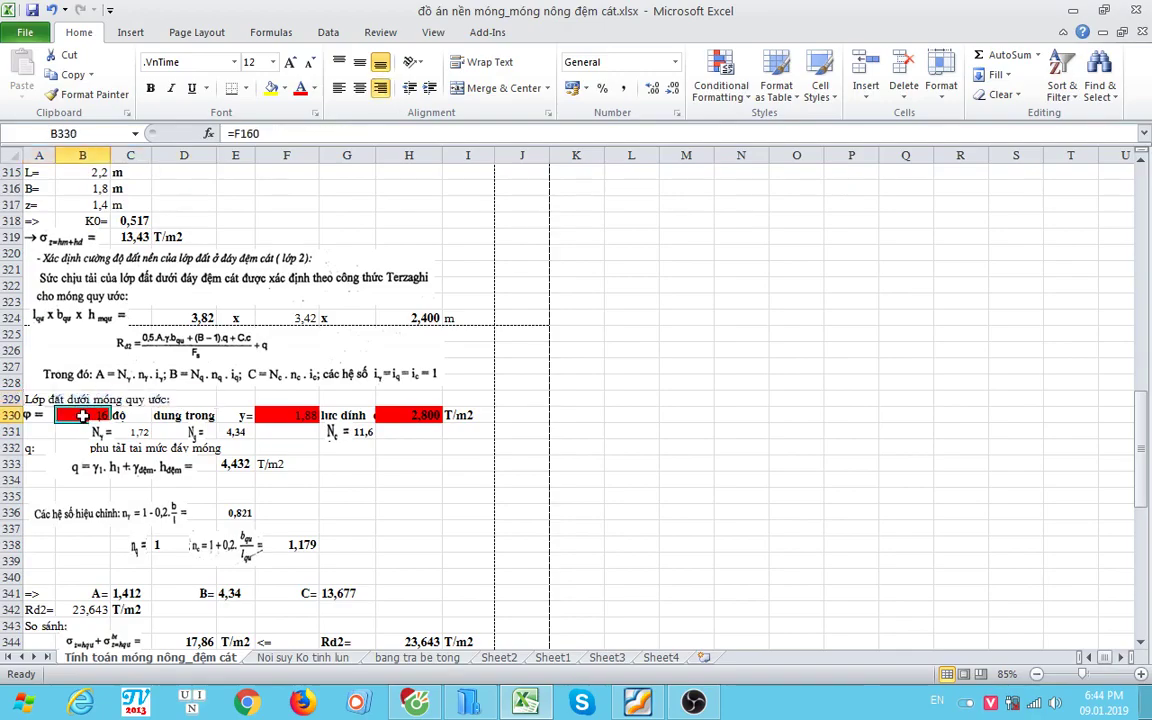
double_click(83, 415)
scroll(411, 432, up, 3)
scroll(514, 306, up, 14)
scroll(477, 333, up, 18)
scroll(477, 333, up, 9)
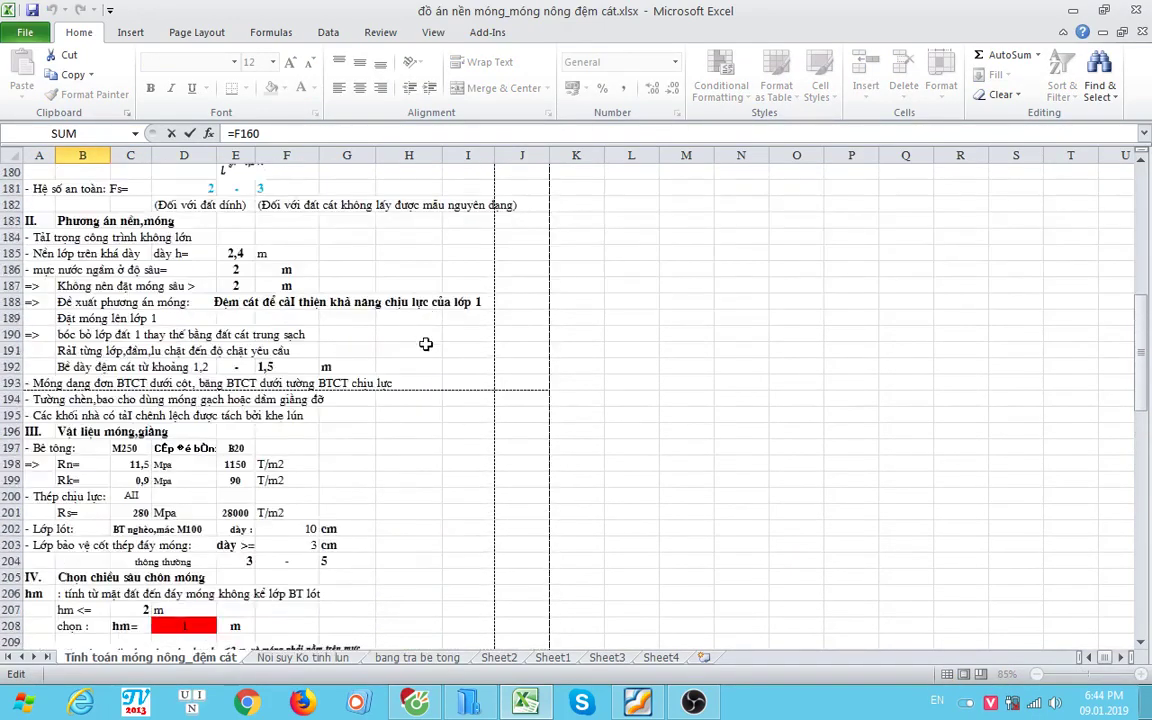
scroll(424, 339, up, 16)
scroll(258, 432, down, 3)
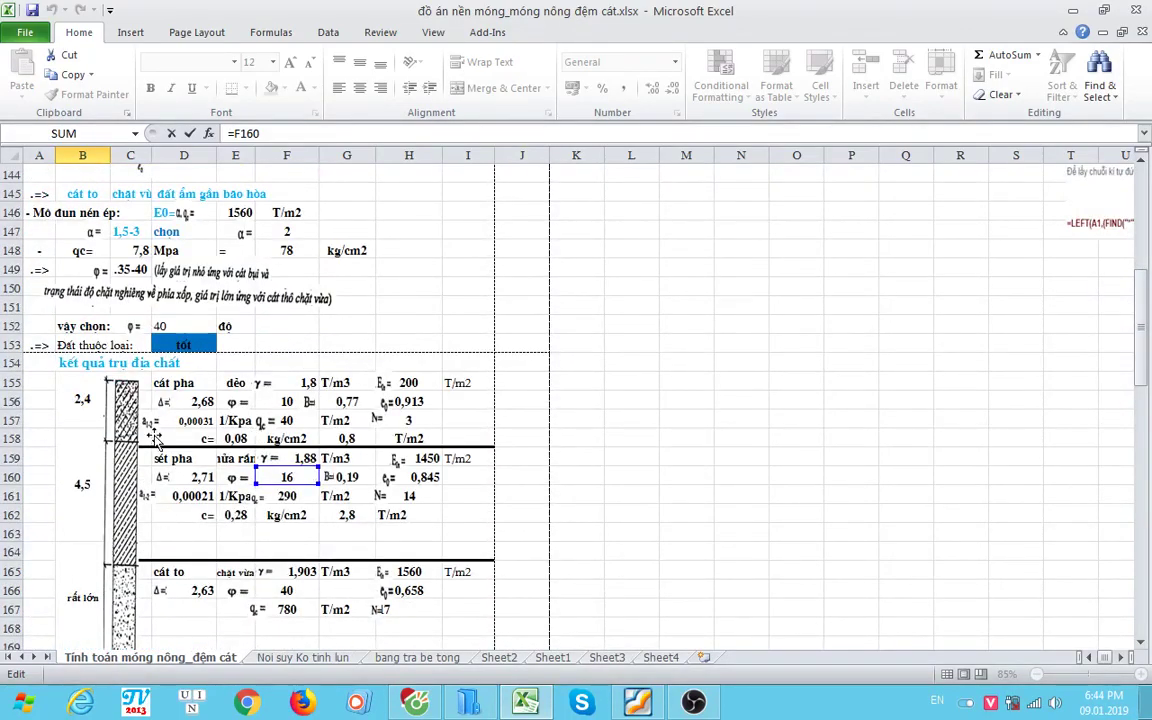
scroll(283, 478, down, 3)
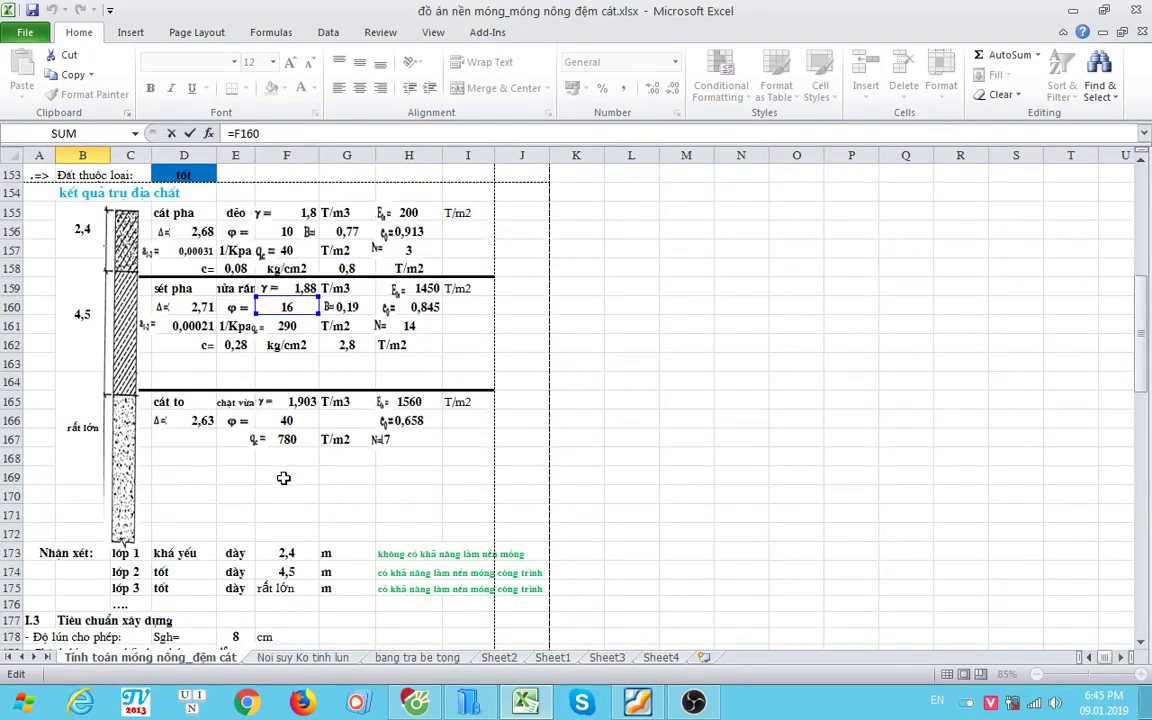
key(Return)
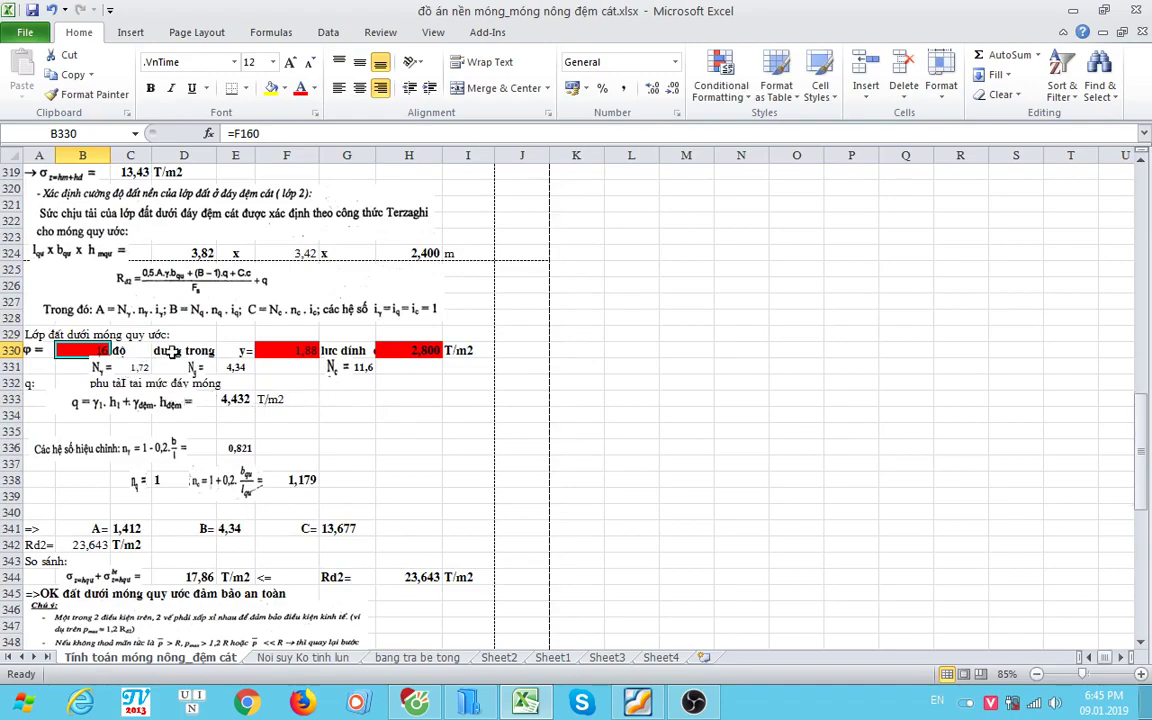
click(303, 350)
double_click(408, 350)
key(Escape)
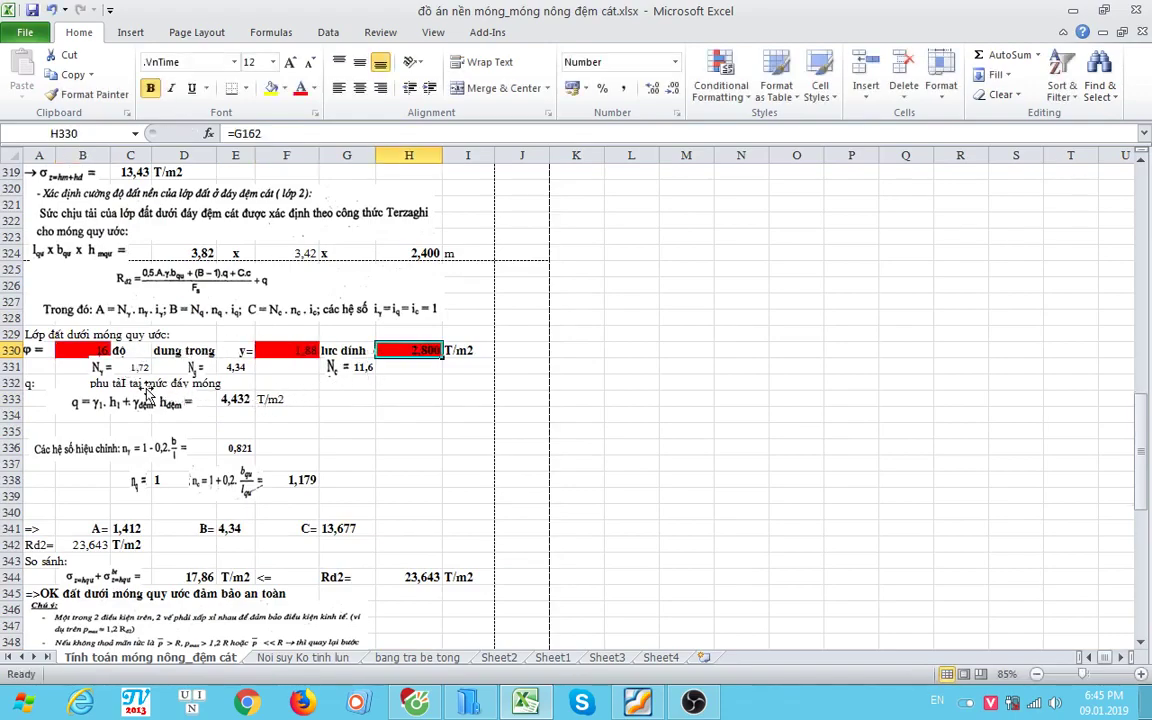
double_click(130, 367)
key(Escape)
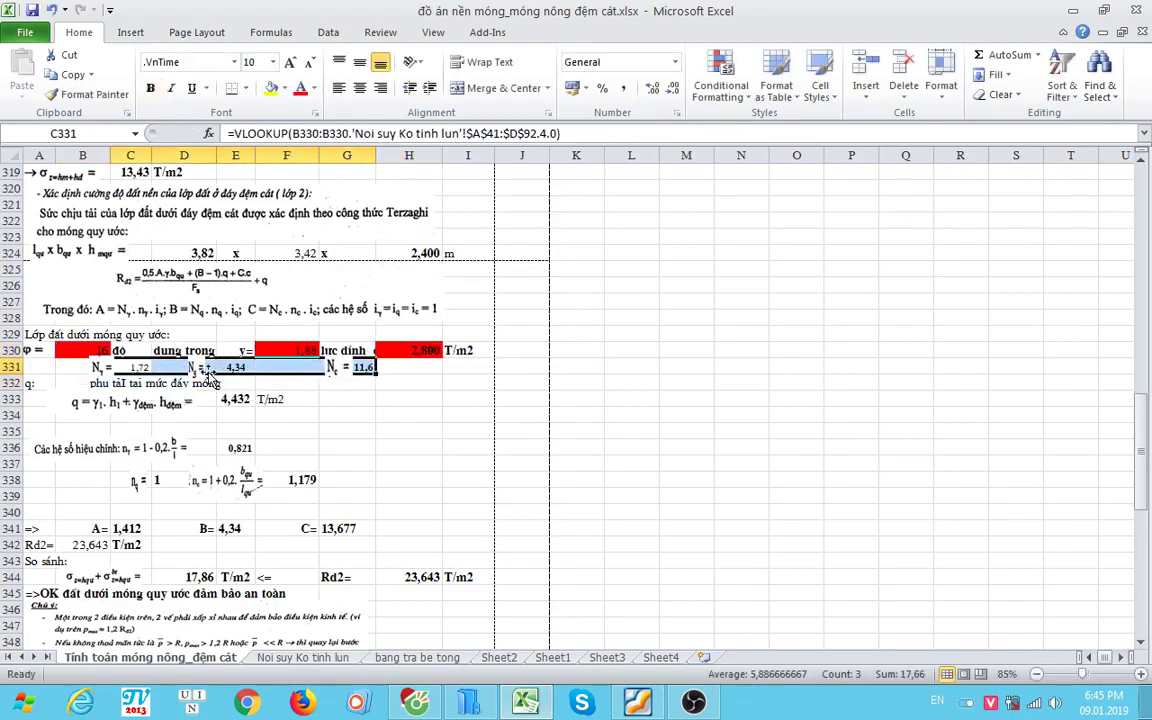
double_click(138, 367)
key(Escape)
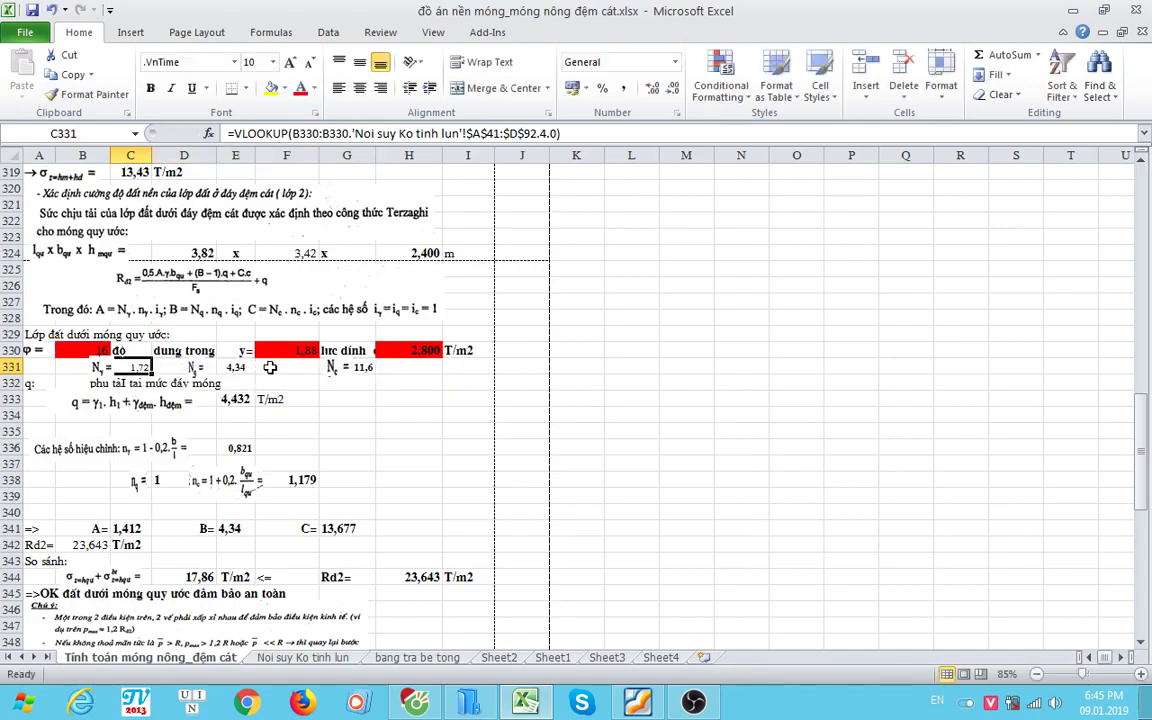
double_click(232, 367)
key(Escape)
scroll(118, 355, down, 1)
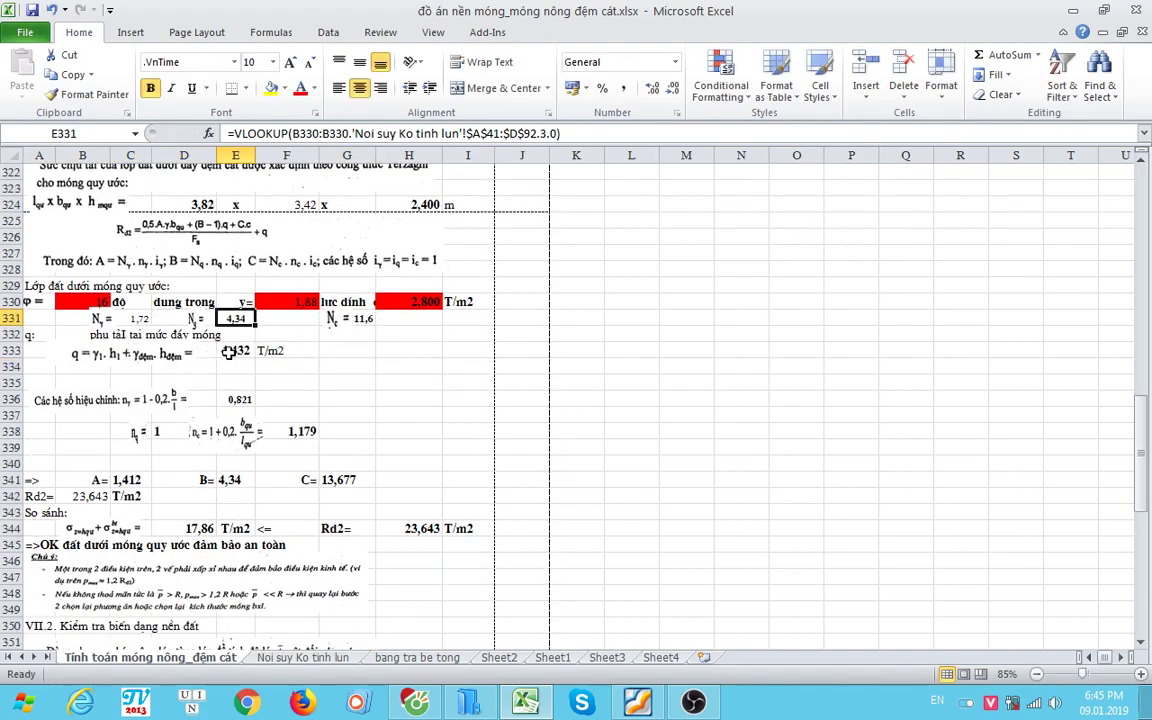
double_click(100, 334)
key(Escape)
double_click(235, 350)
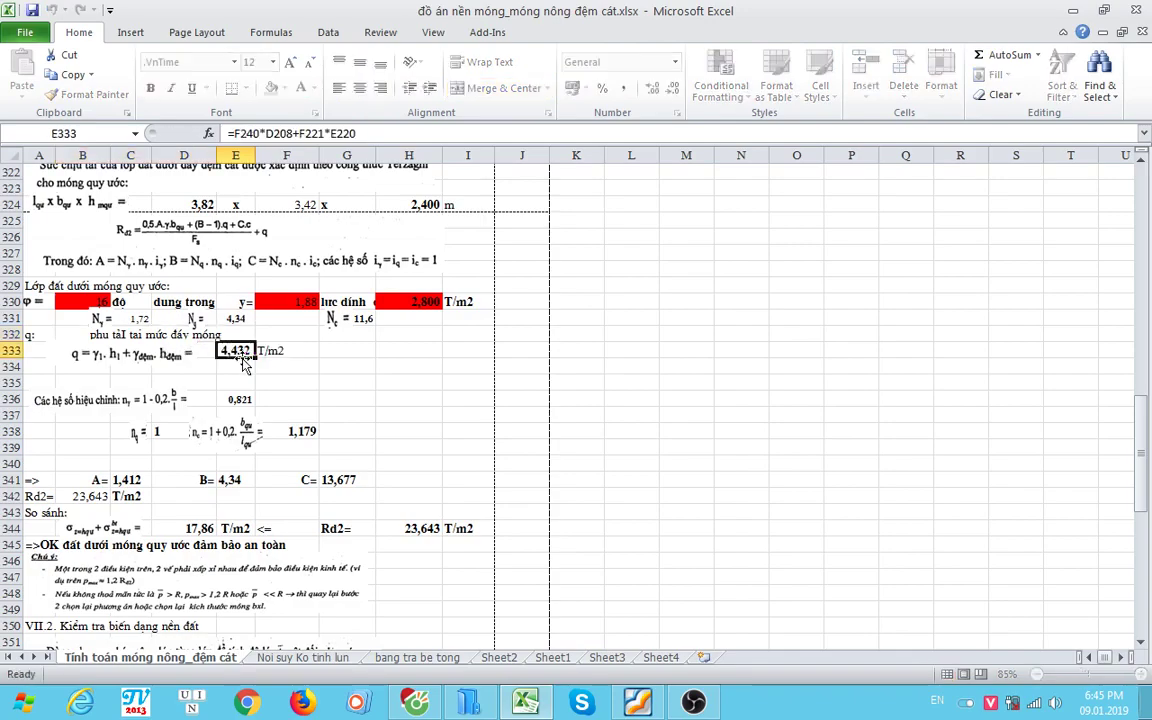
key(Escape)
scroll(197, 350, down, 2)
double_click(238, 302)
key(Escape)
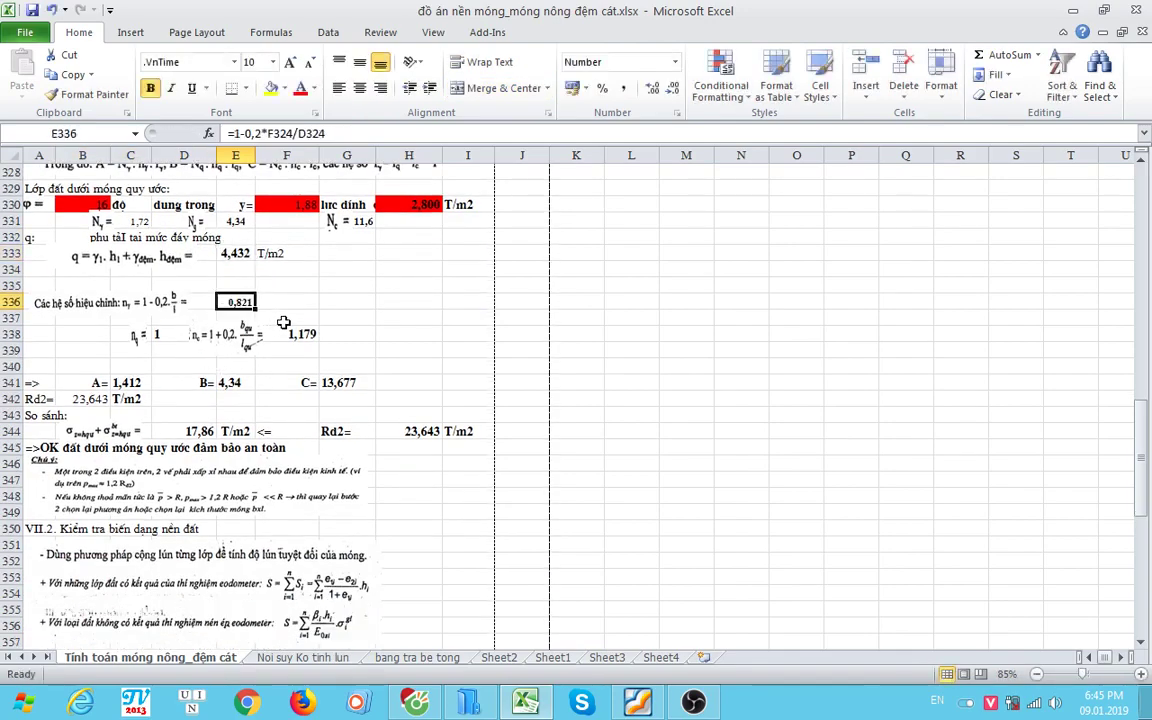
double_click(300, 334)
scroll(300, 334, down, 1)
key(Escape)
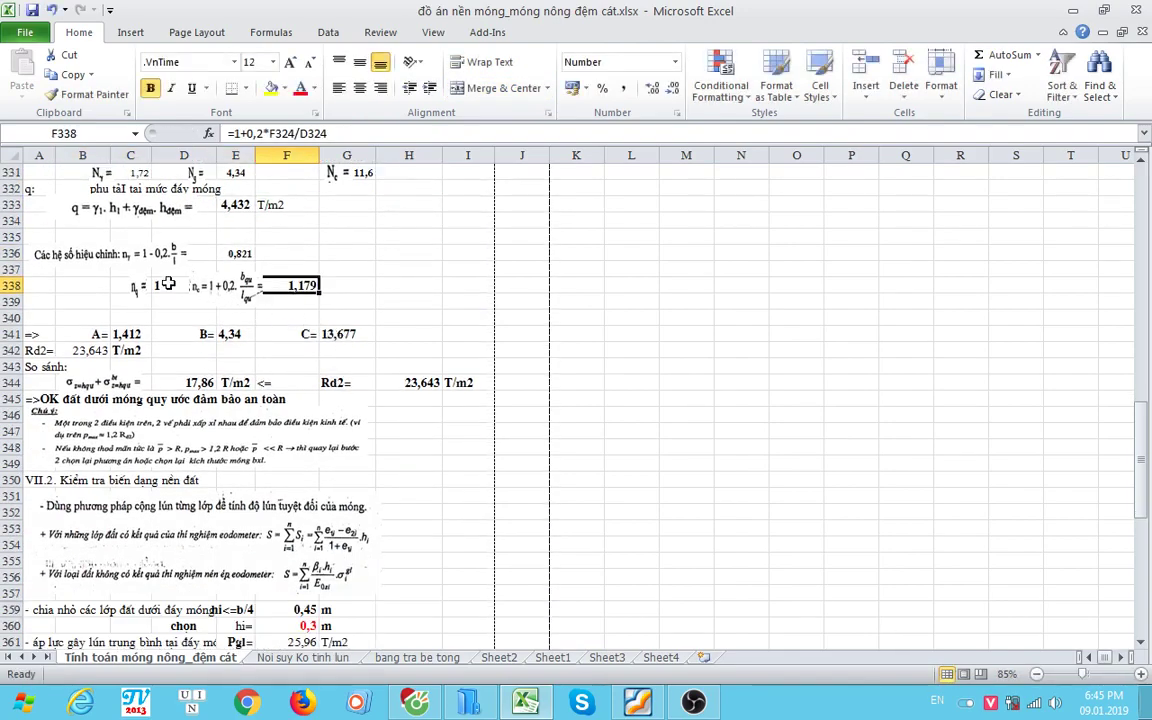
key(Left)
key(Left)
click(310, 337)
scroll(222, 350, down, 1)
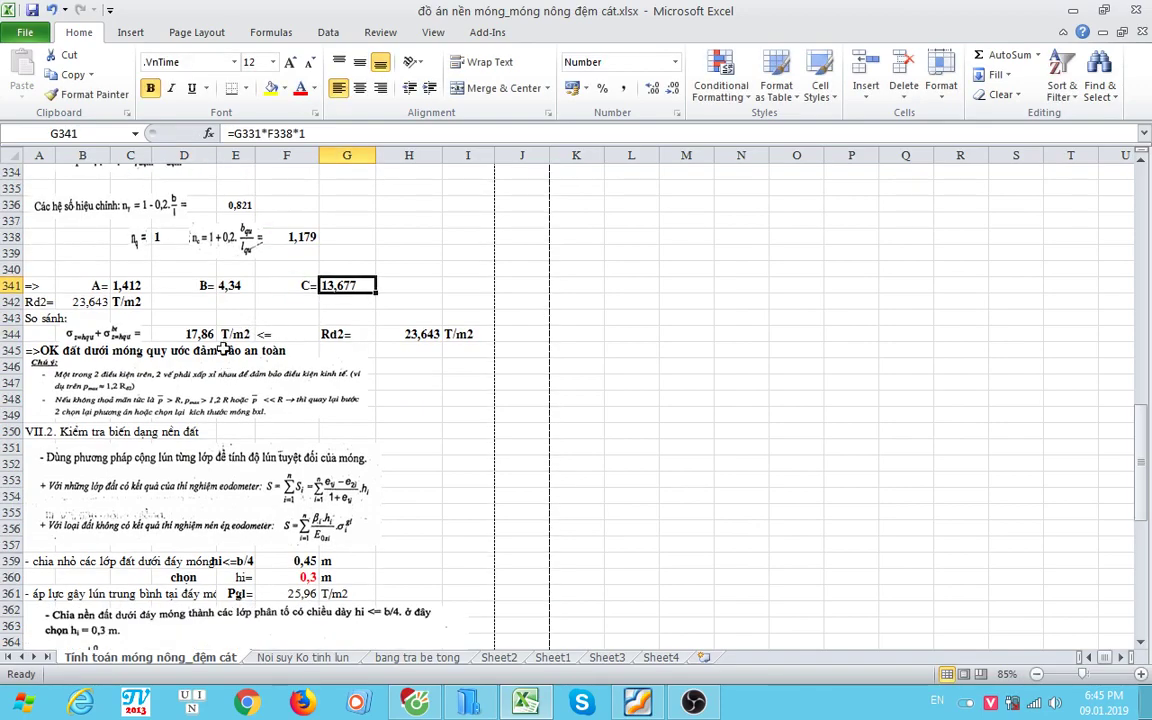
double_click(212, 334)
key(Escape)
double_click(406, 338)
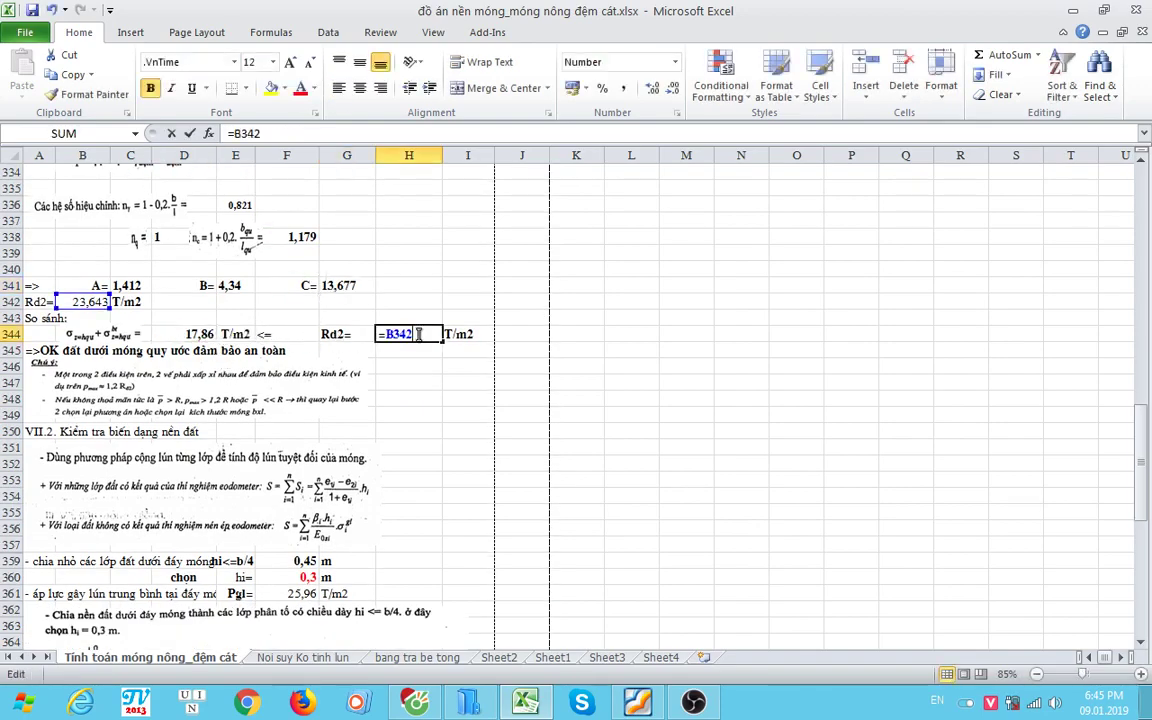
key(ctrl+Return)
scroll(300, 340, down, 1)
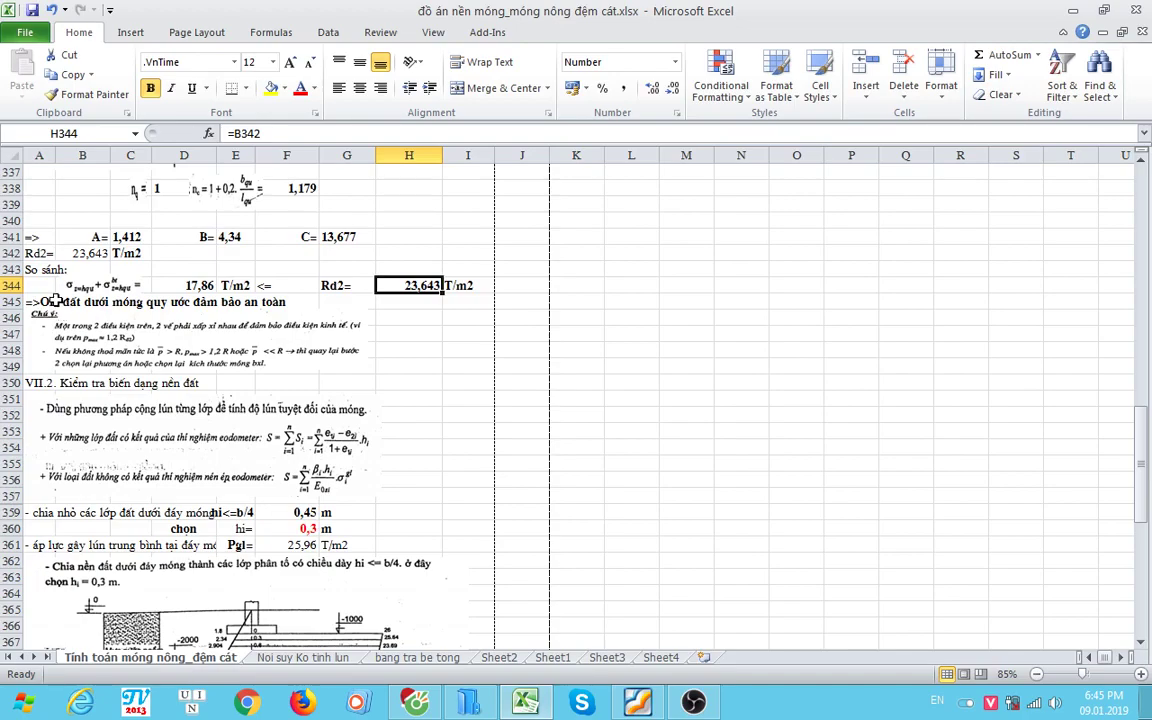
click(57, 302)
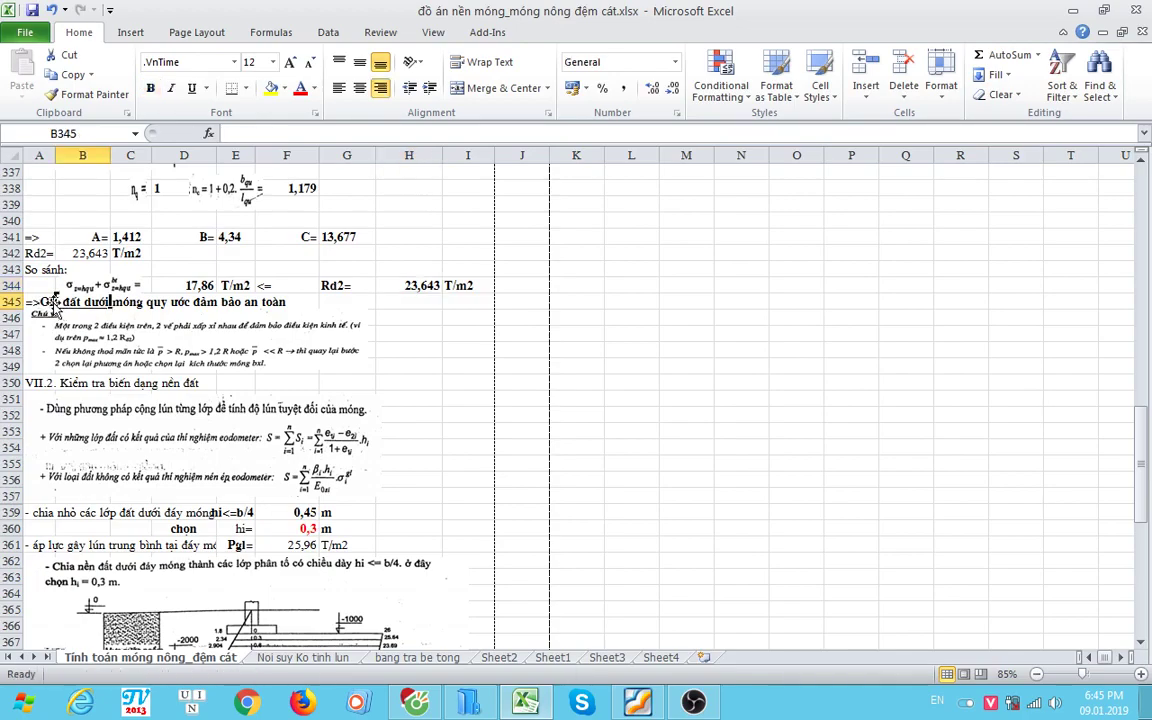
click(38, 301)
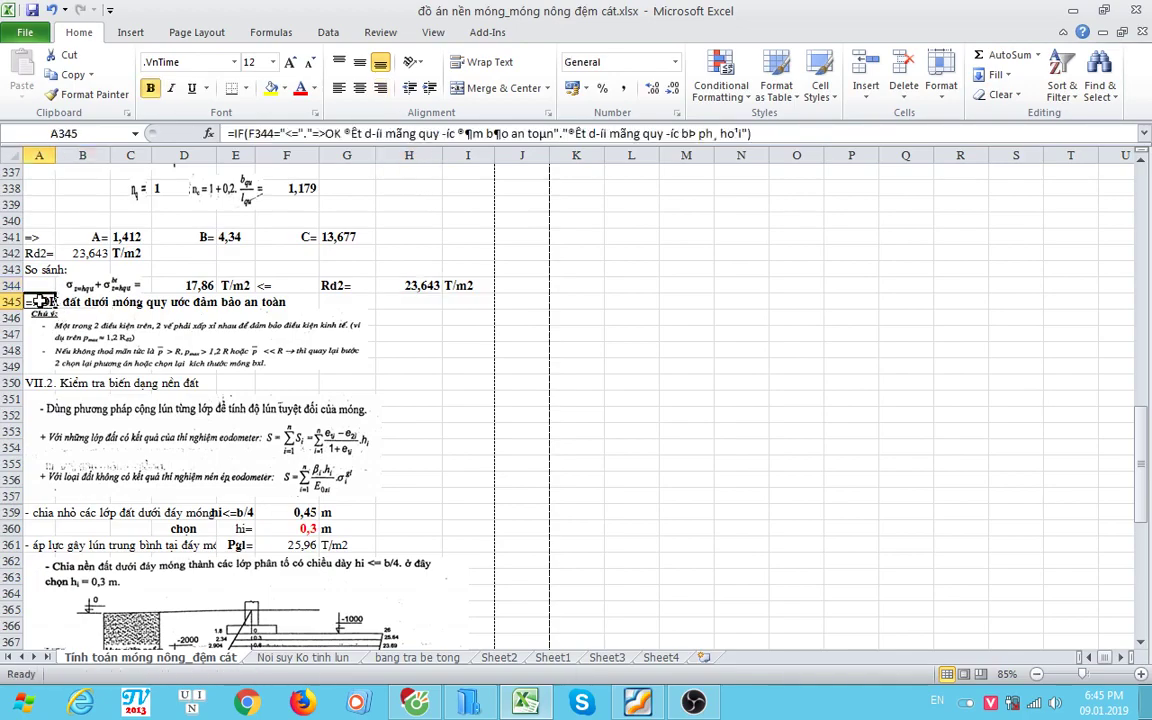
double_click(38, 301)
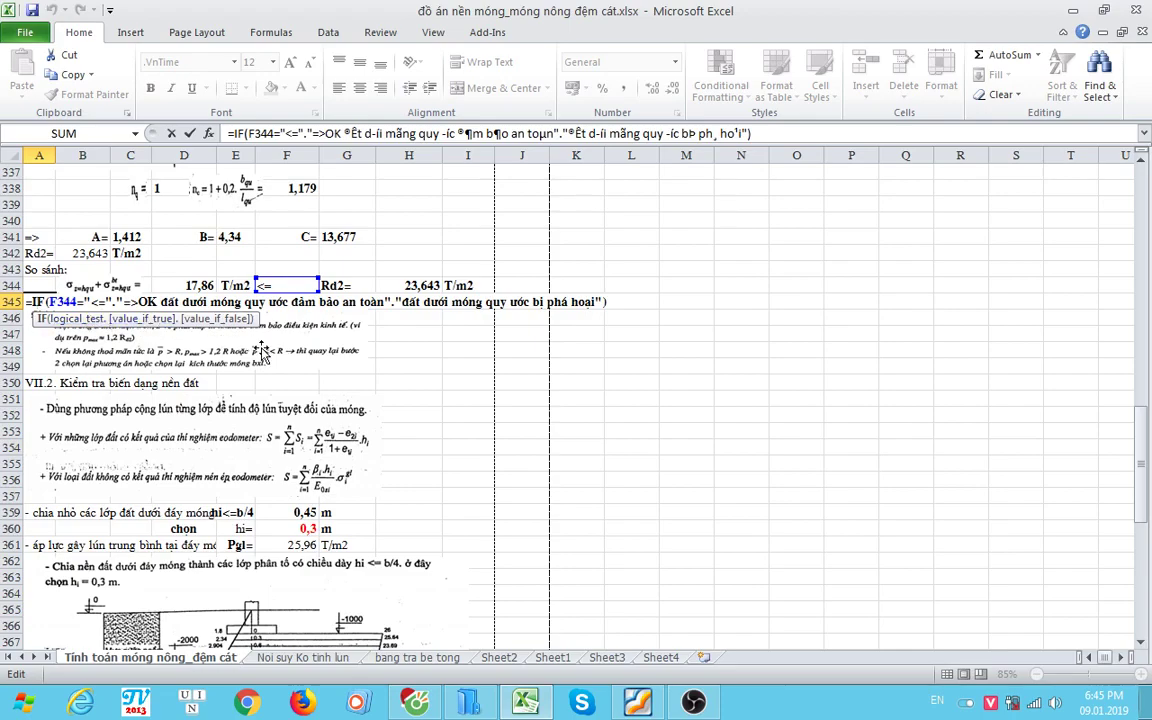
key(Escape)
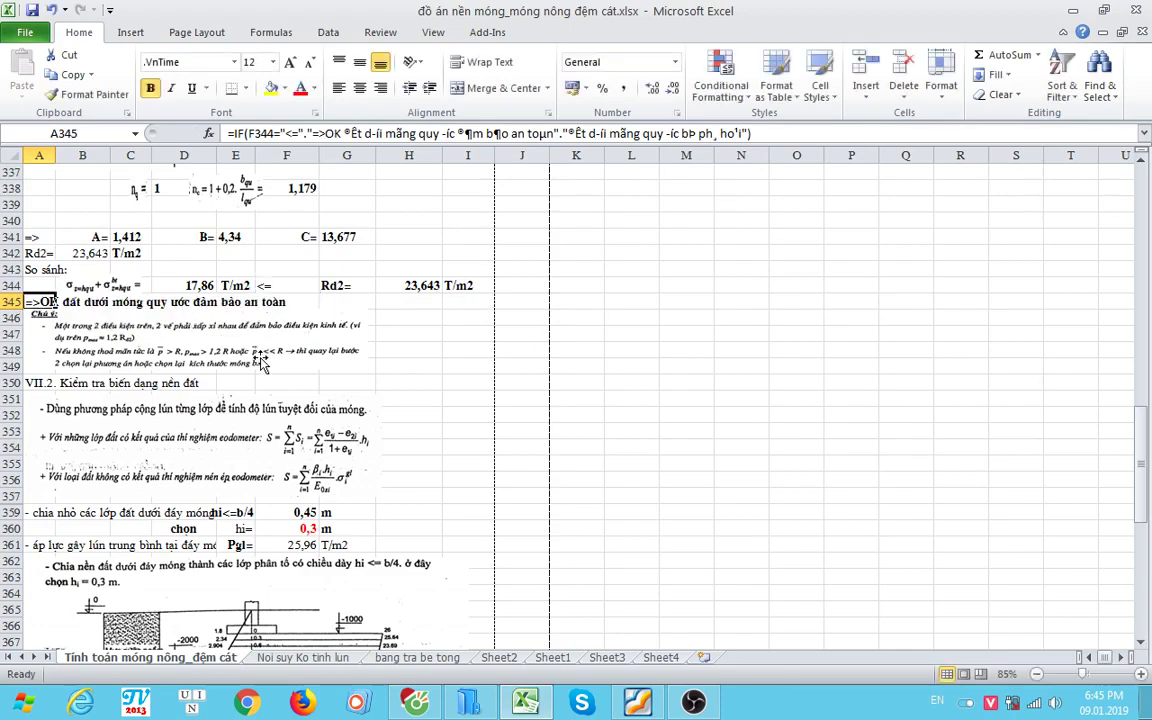
scroll(125, 287, down, 2)
scroll(145, 312, down, 1)
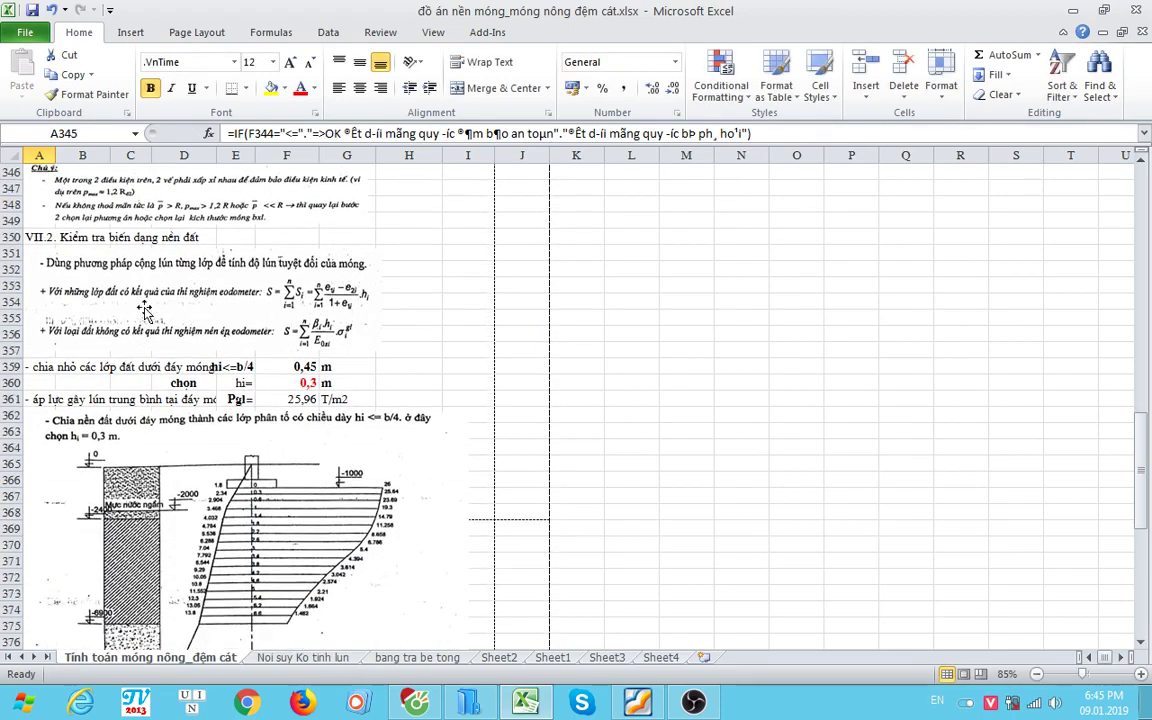
Step: Scroll through the layer 1 table and check the Ko value 0,986 in F387
click(230, 237)
scroll(250, 275, up, 1)
scroll(233, 318, up, 3)
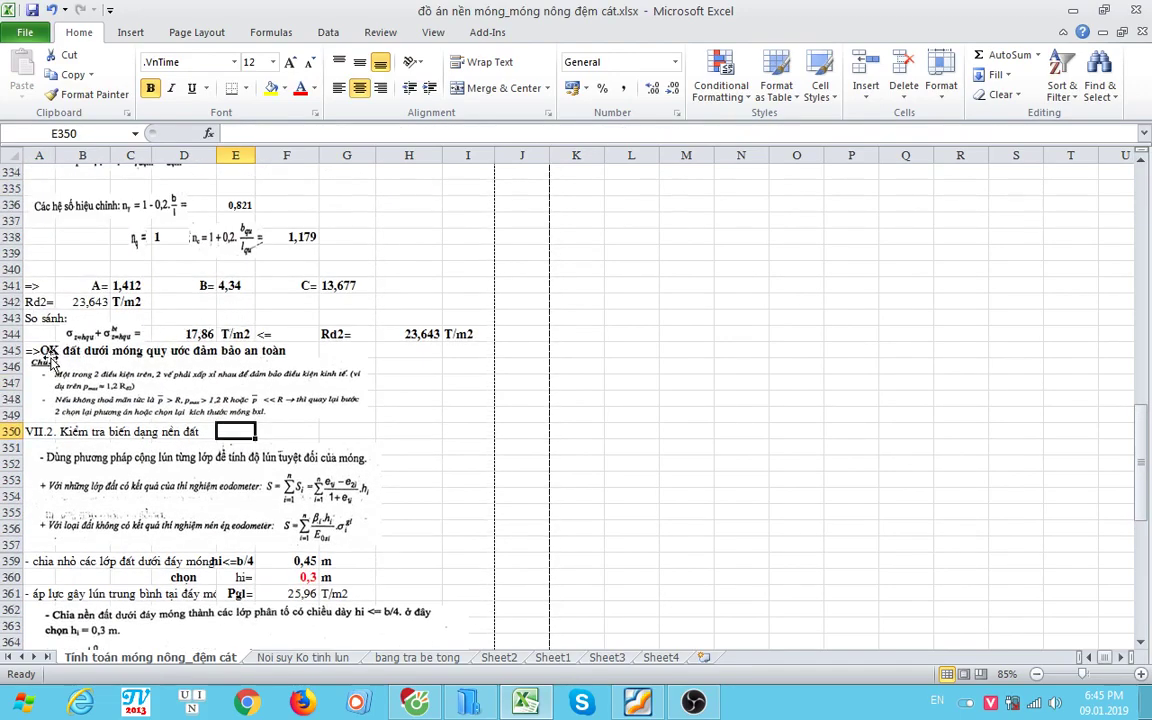
scroll(100, 345, down, 1)
scroll(150, 330, down, 2)
scroll(205, 318, down, 2)
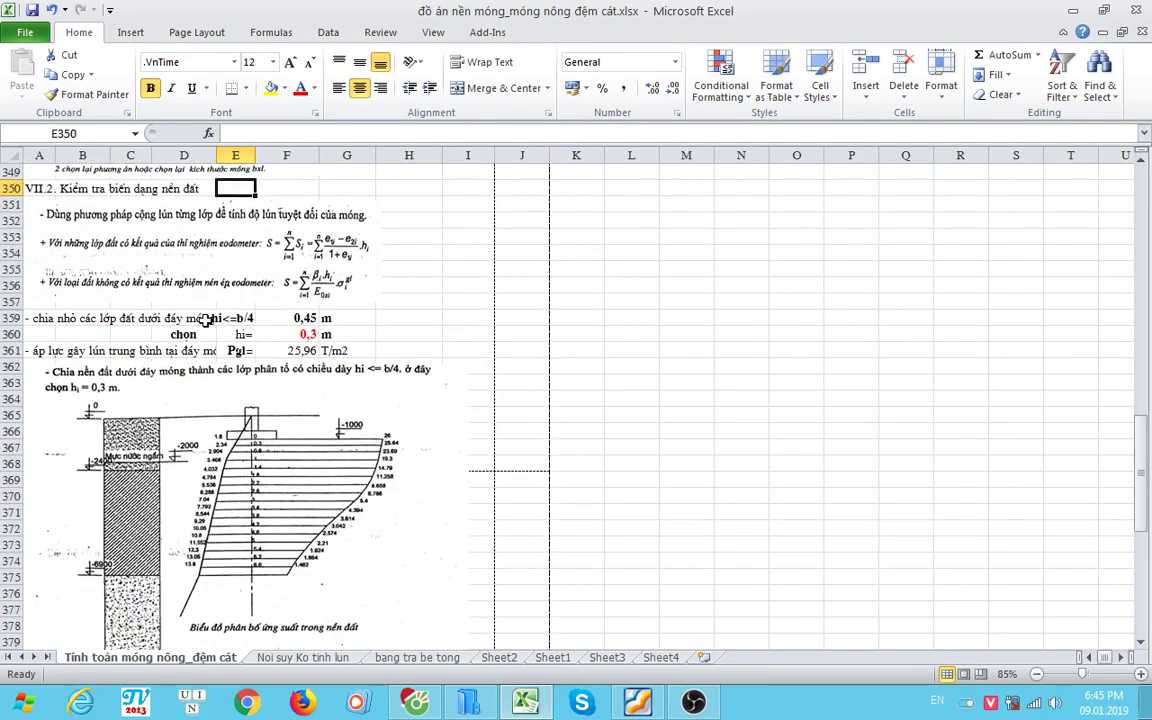
scroll(305, 330, down, 3)
scroll(300, 360, down, 3)
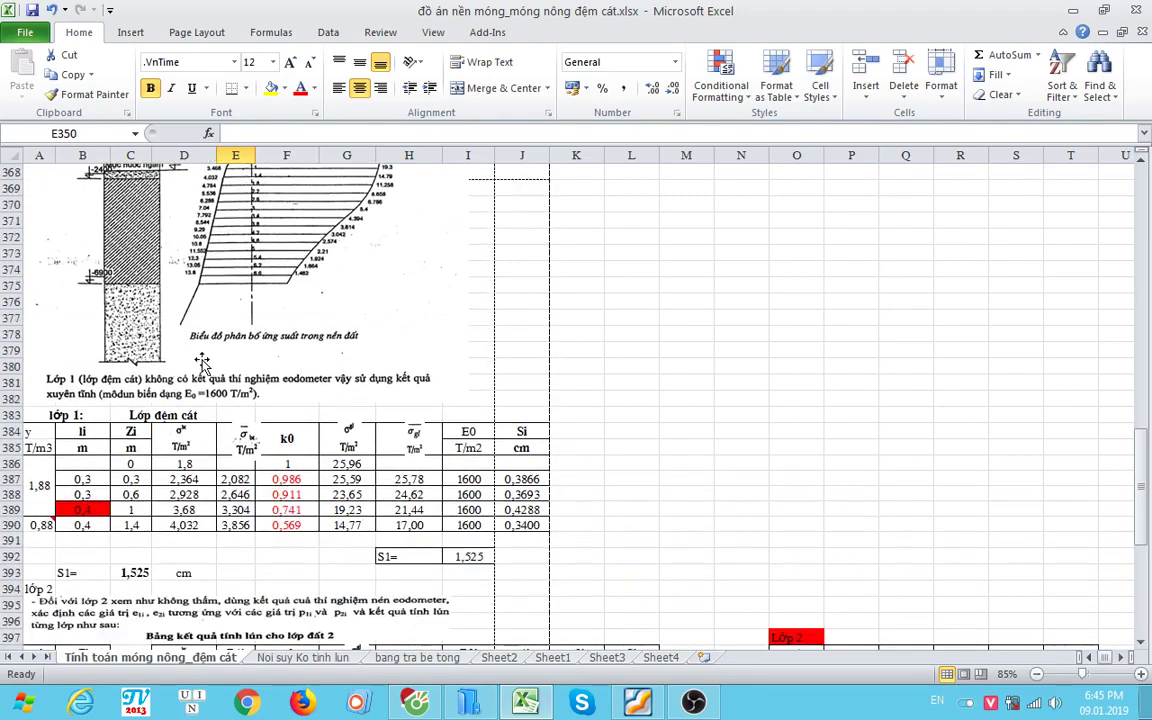
click(288, 480)
Step: Check the chosen layer thickness 0,3 in F360 and the Pgl value in F361
scroll(265, 440, up, 4)
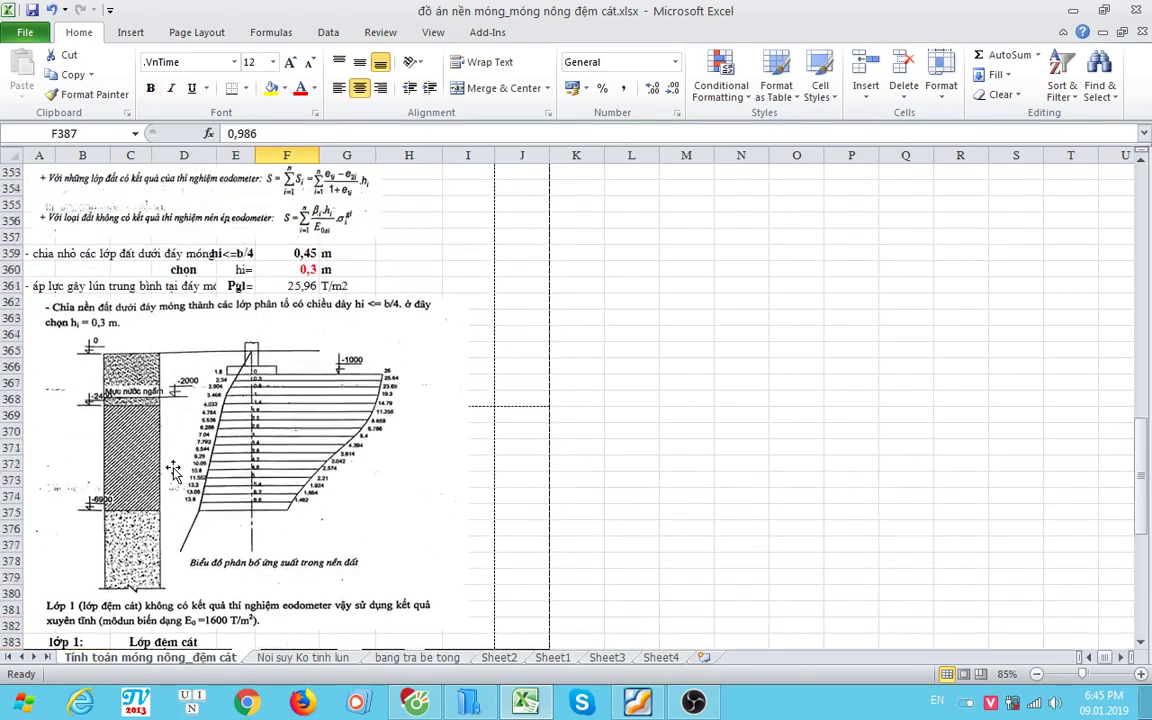
scroll(248, 415, up, 3)
click(267, 368)
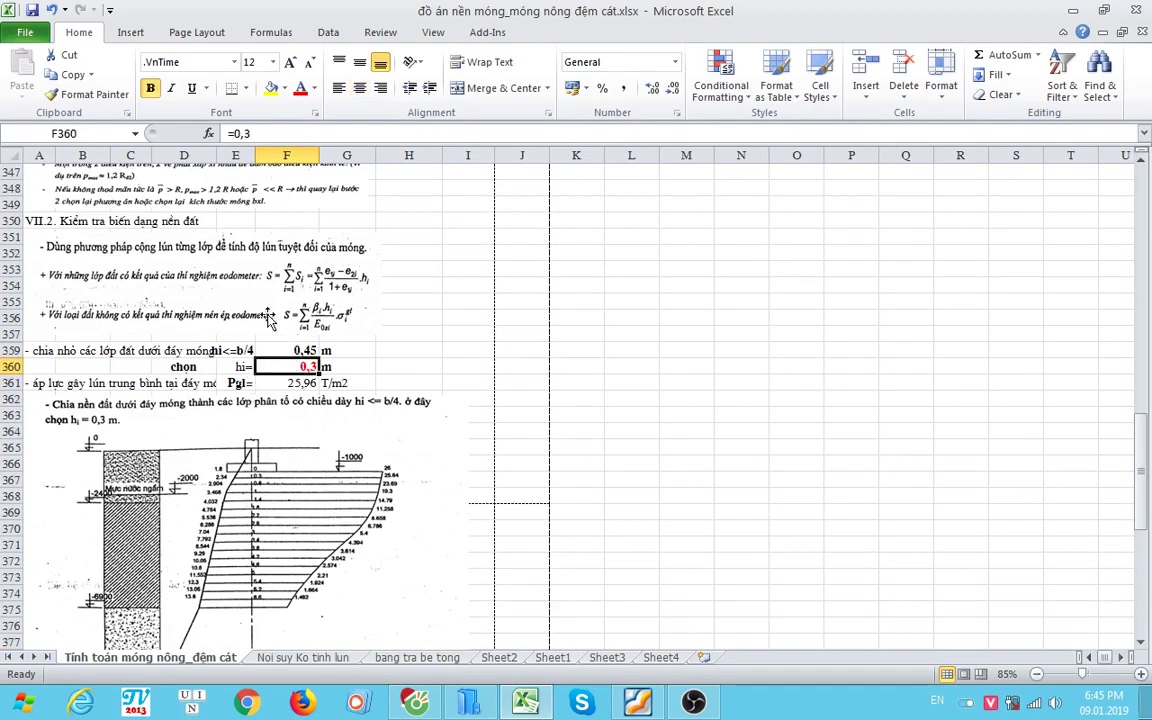
click(88, 252)
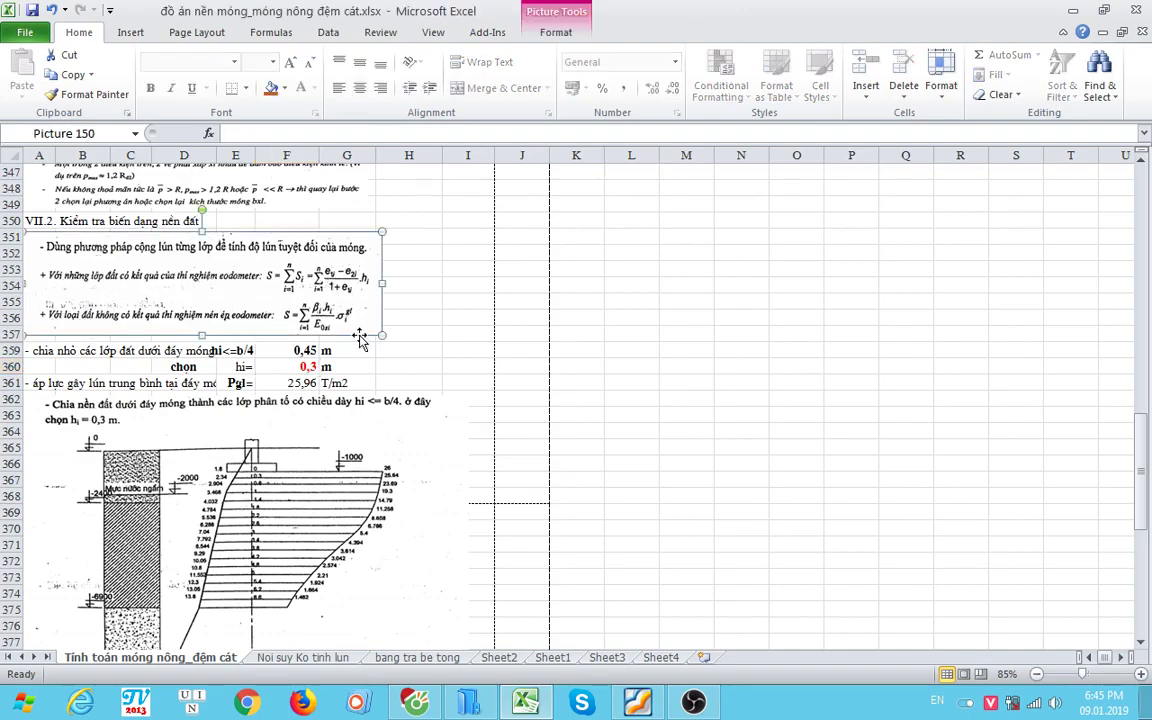
scroll(310, 330, down, 1)
click(290, 285)
scroll(295, 312, down, 1)
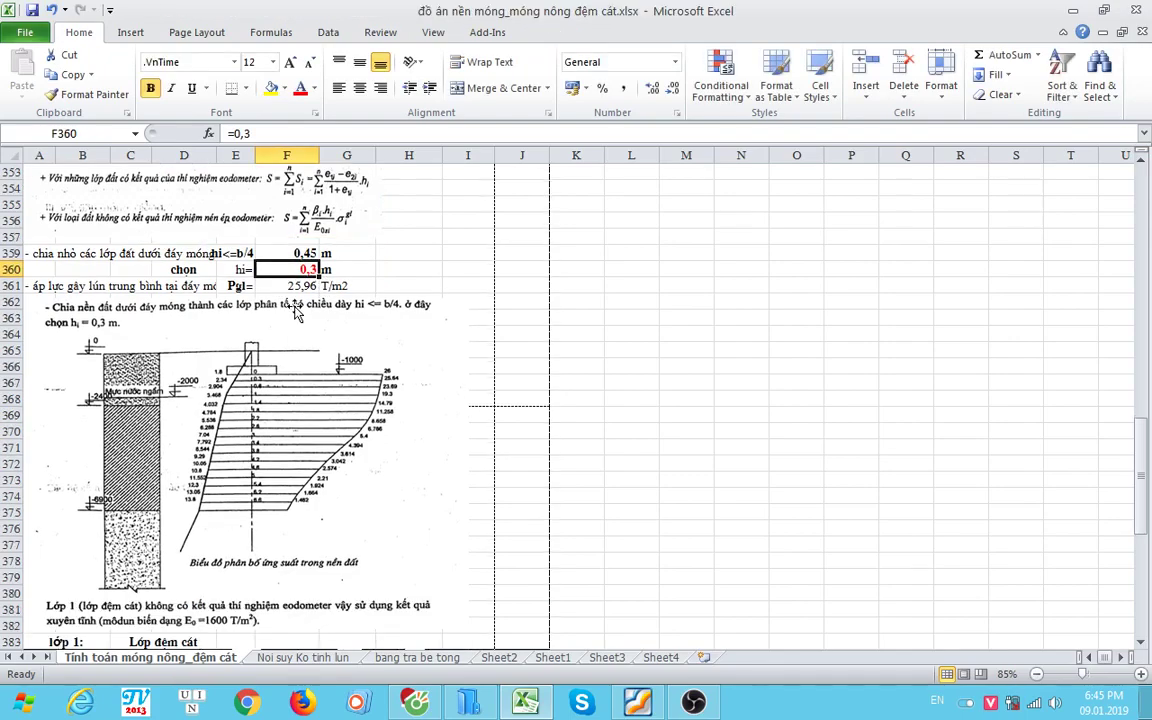
click(300, 287)
Step: Inspect the G386 formula linking to F361 and the G387 stress formula without changing them
scroll(260, 390, down, 4)
double_click(346, 512)
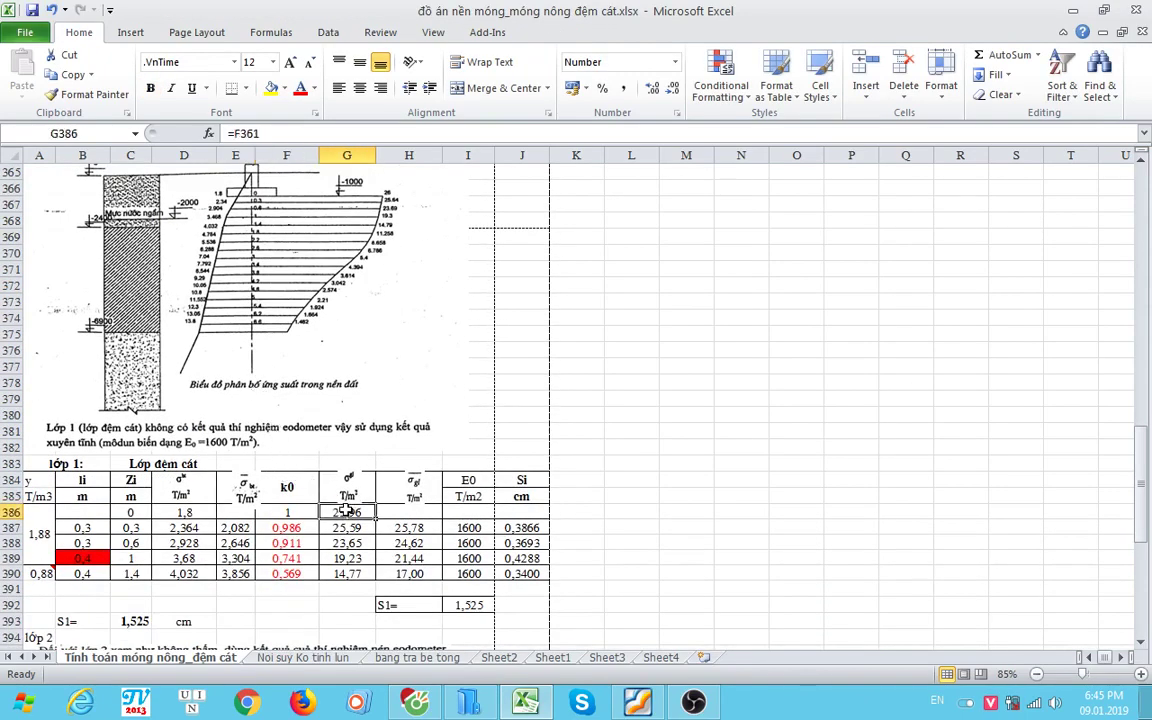
scroll(350, 490, down, 2)
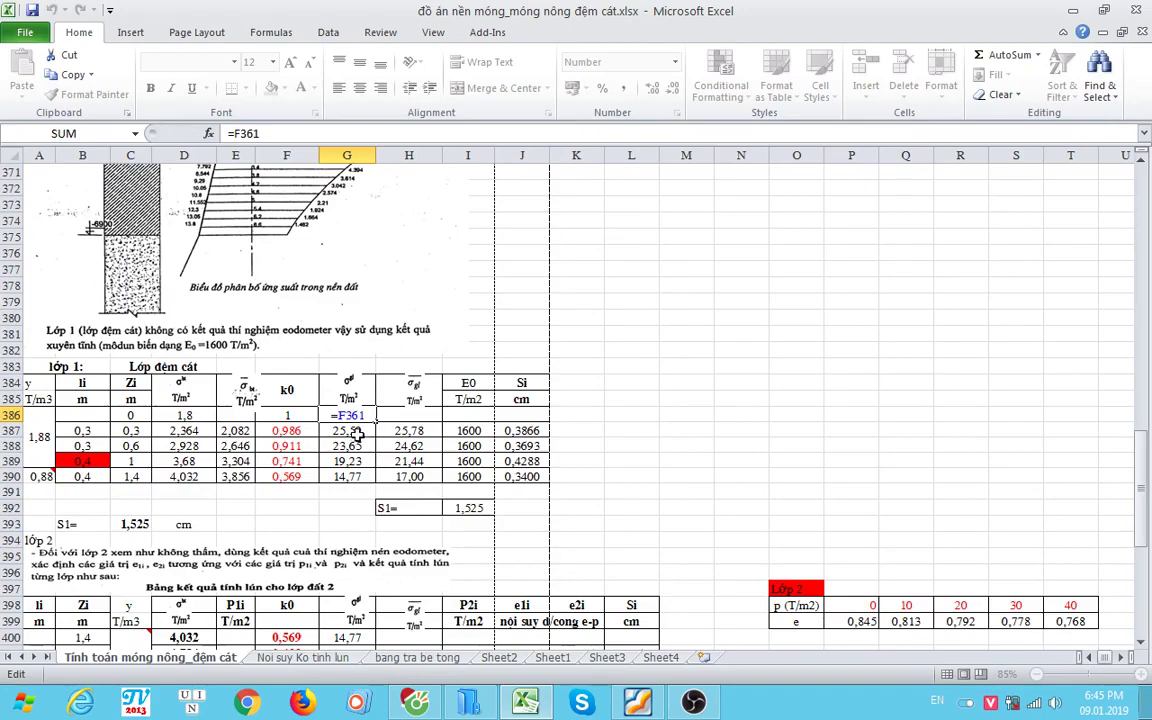
key(Return)
key(F2)
key(Escape)
Step: Select the average stresses E387:E390 and Ko values F387:F390, then go to 'Noi suy Ko tinh lun'
click(287, 430)
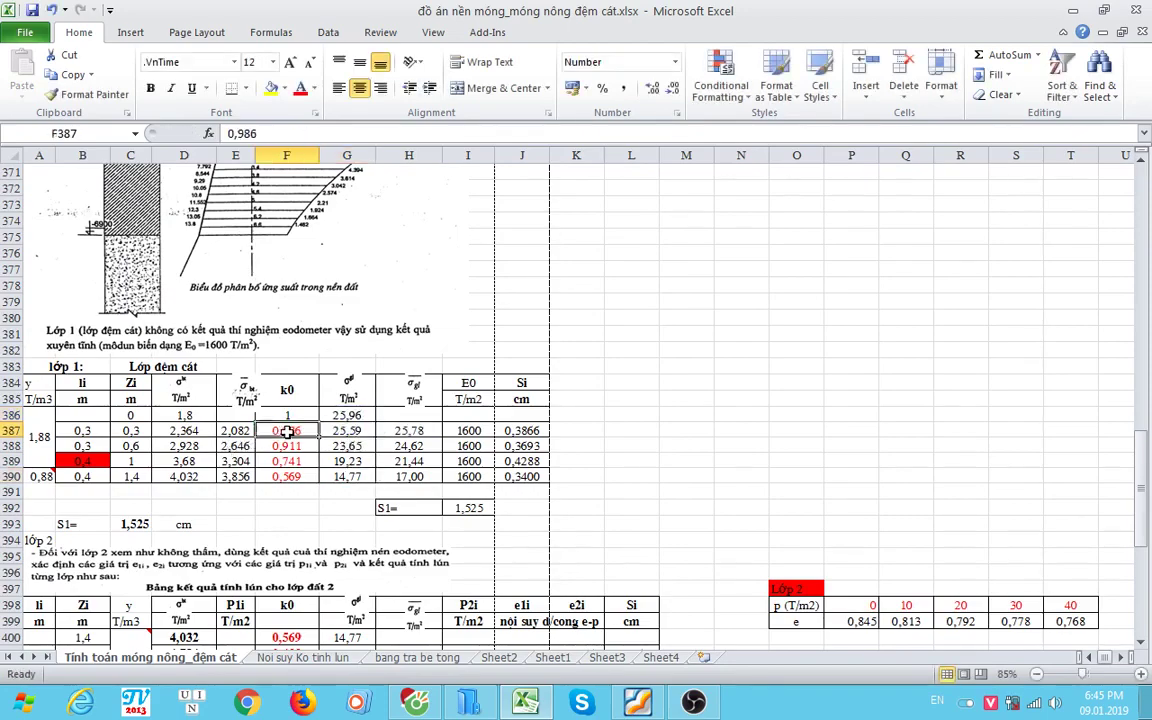
drag(235, 430, 246, 477)
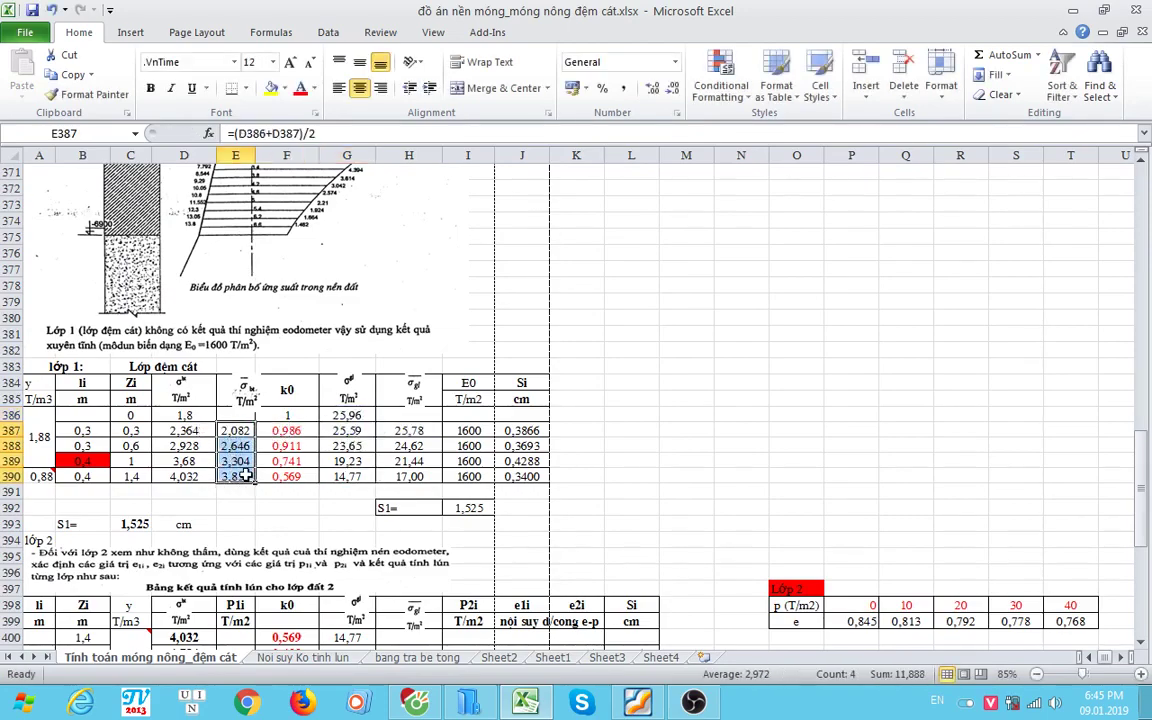
click(279, 430)
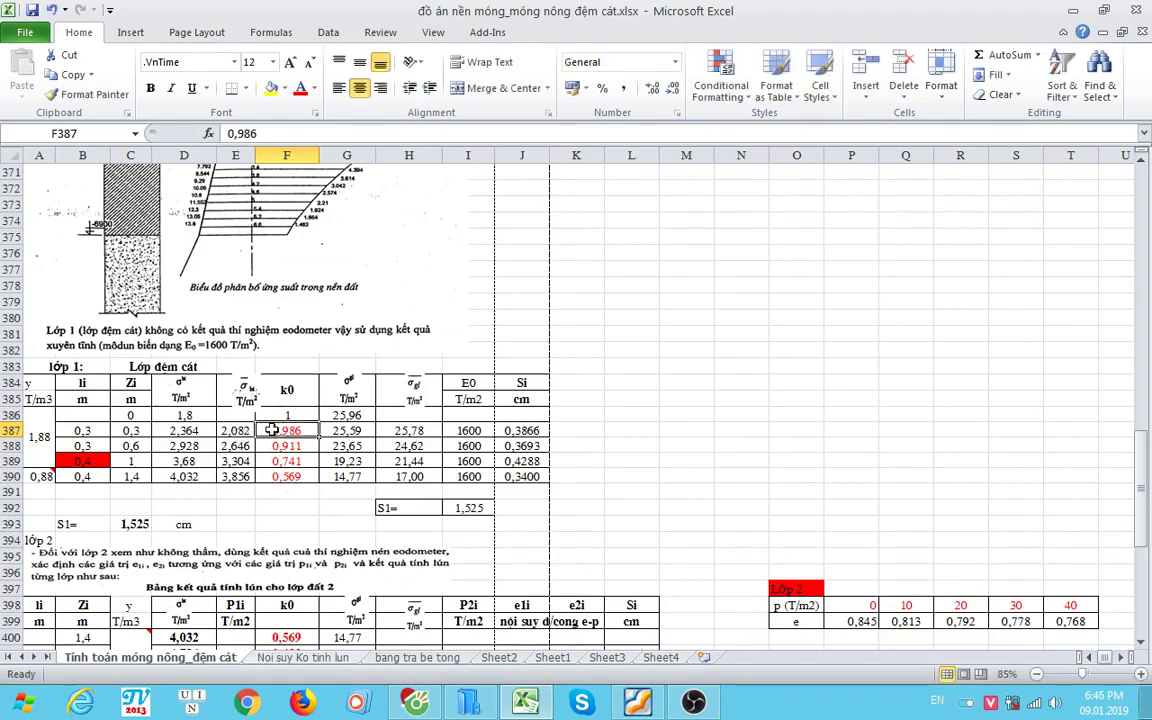
drag(287, 430, 287, 476)
click(303, 657)
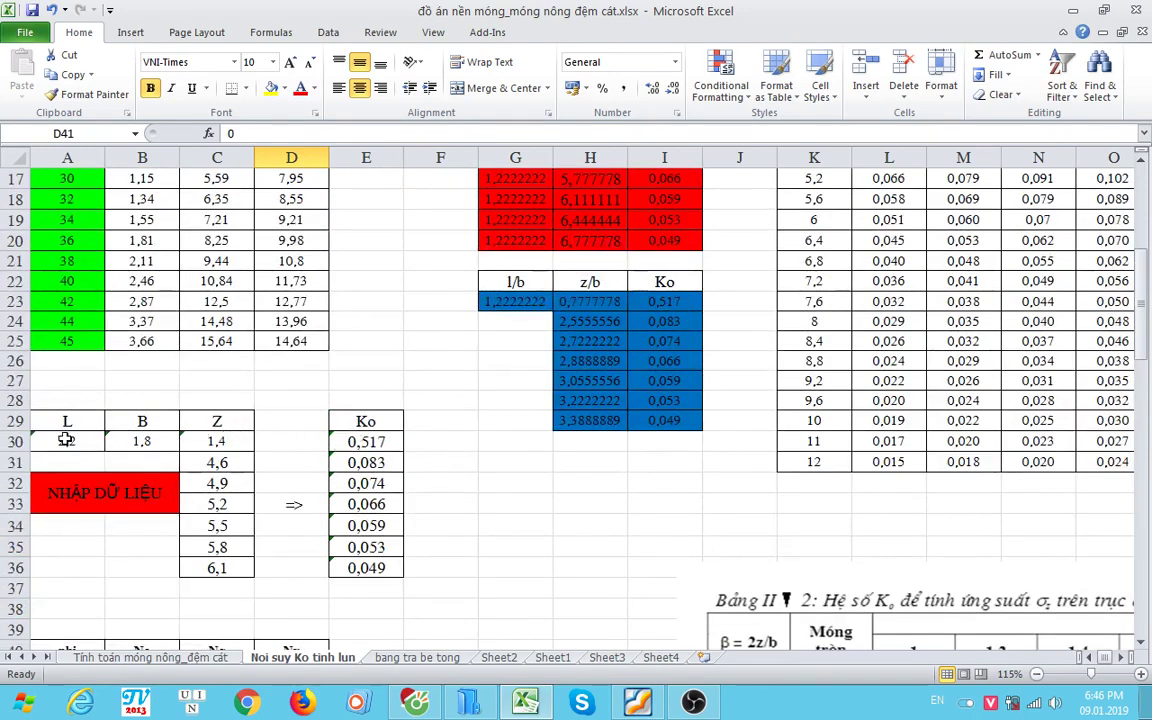
Step: Inspect the source formulas of A30, B30 and C30 on the Ko sheet
click(66, 441)
click(62, 487)
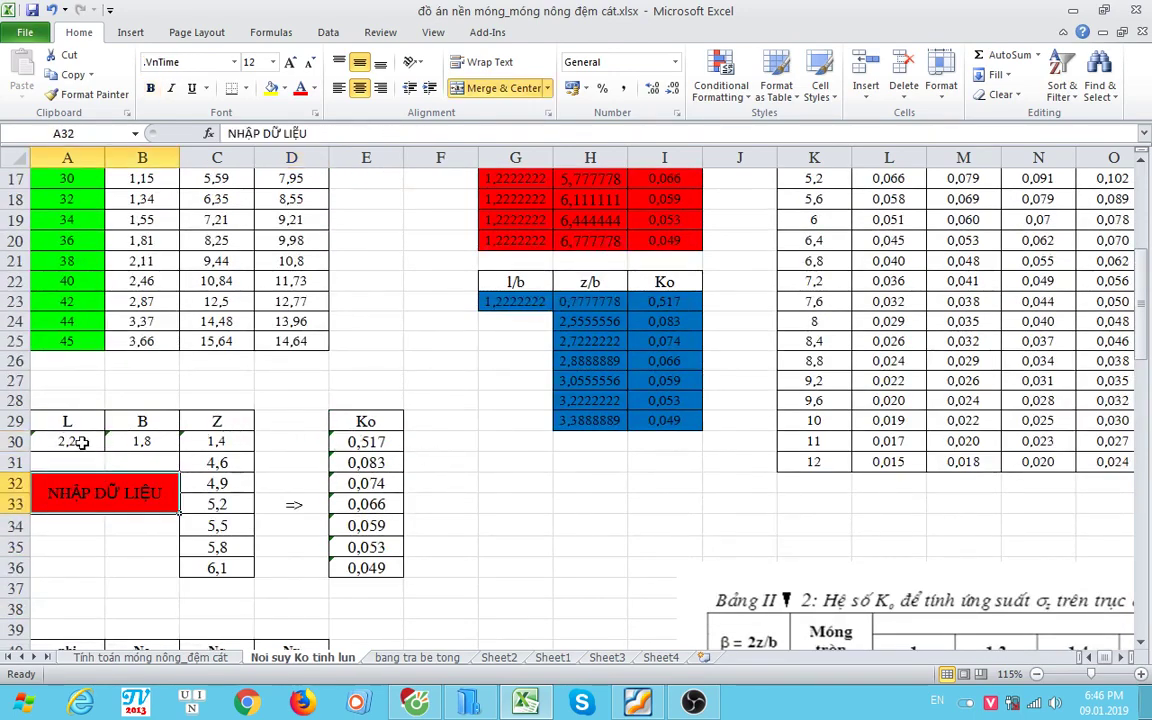
double_click(72, 441)
click(142, 441)
double_click(142, 441)
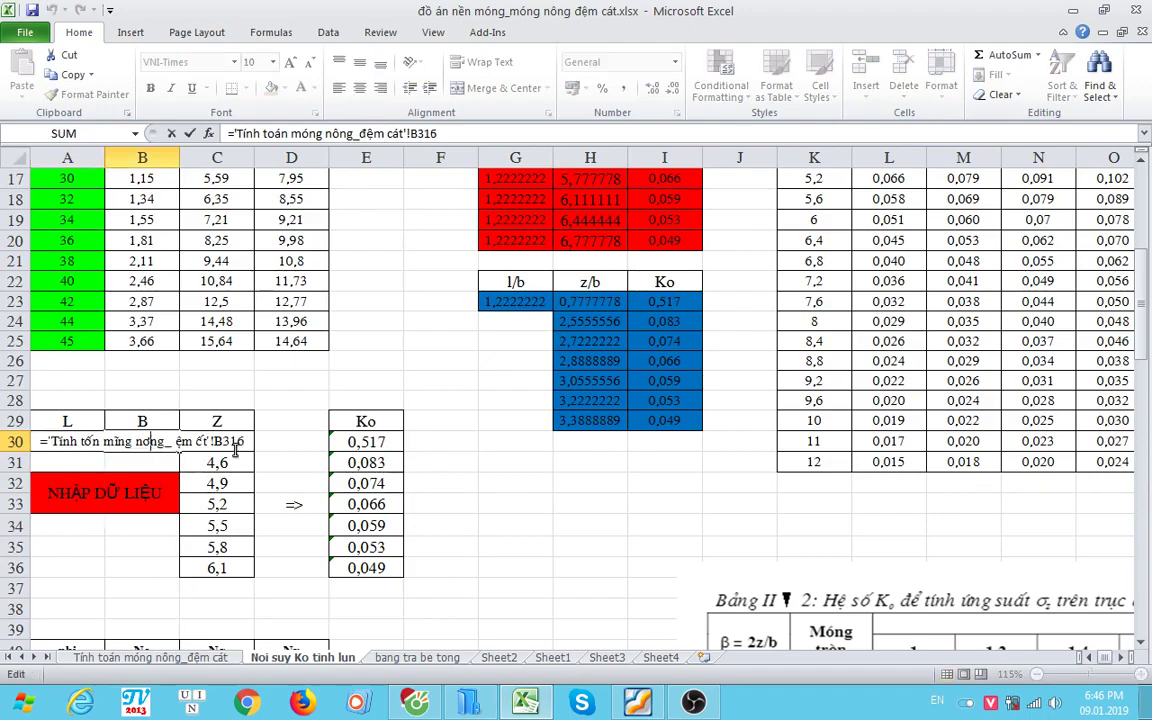
click(217, 441)
double_click(245, 445)
key(Escape)
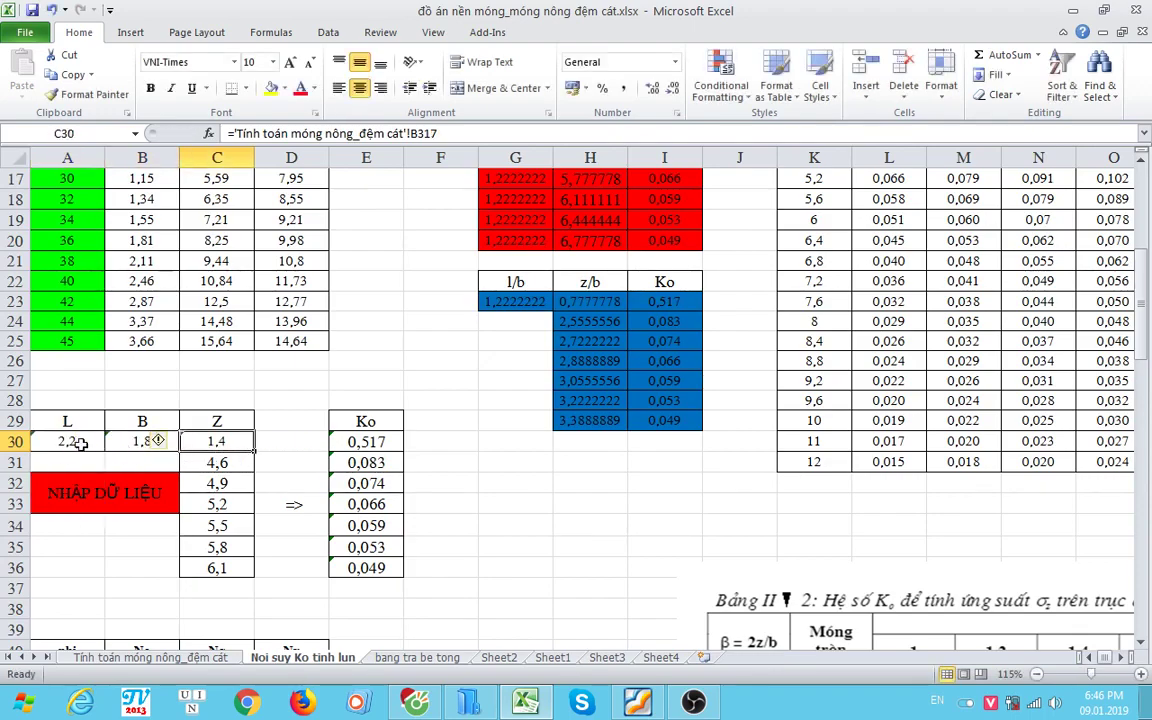
Step: Start typing in cell B28, then cancel the entry
click(80, 444)
click(95, 400)
click(139, 401)
double_click(141, 401)
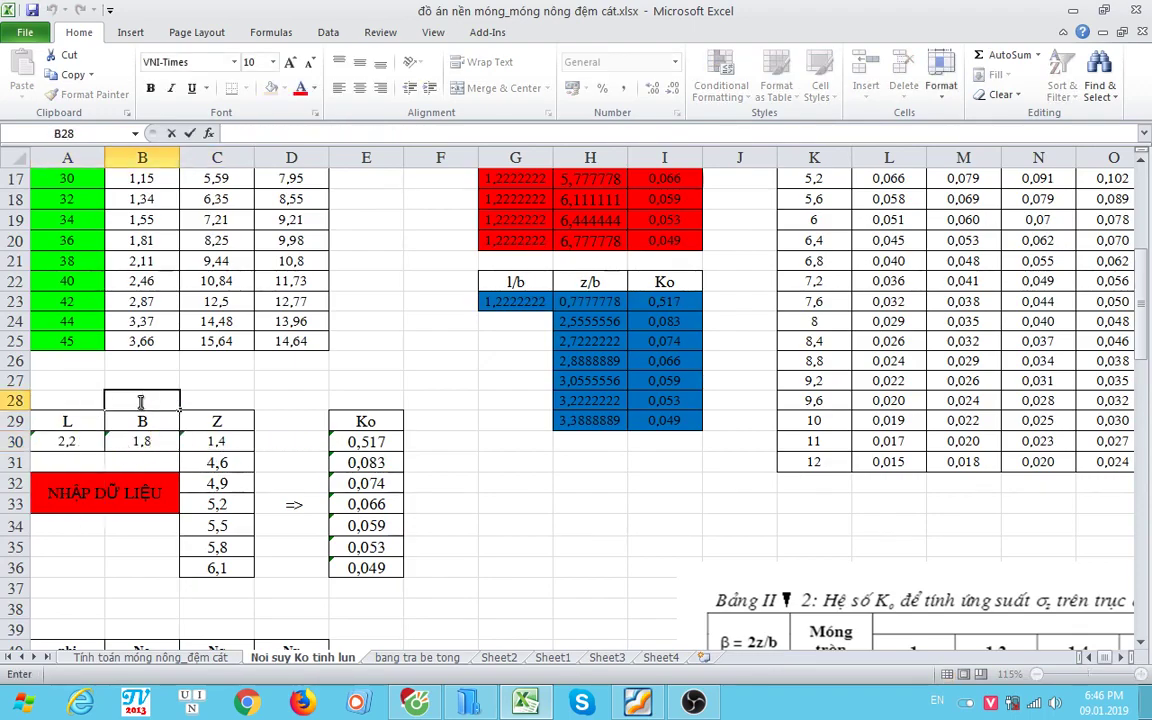
text(nhâ)
key(Escape)
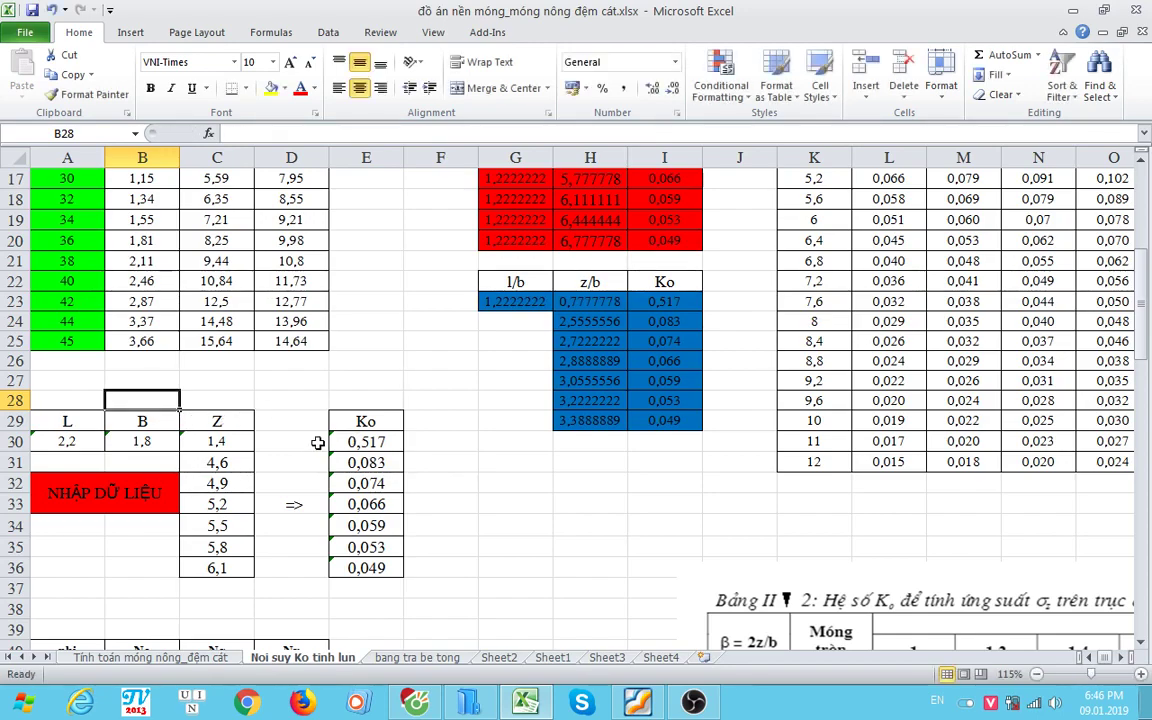
Step: Test a depth of 1 in C30, giving Ko 0,696, then undo back to 1,4 and 0,517
click(190, 460)
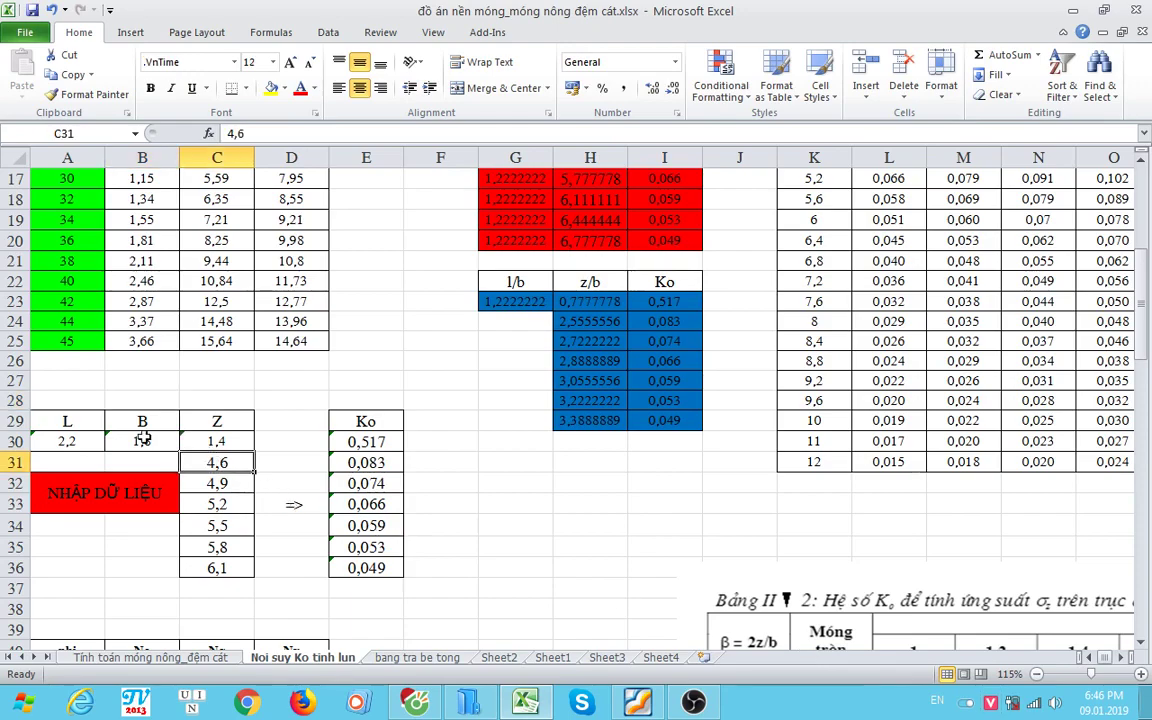
double_click(352, 441)
key(Escape)
click(226, 441)
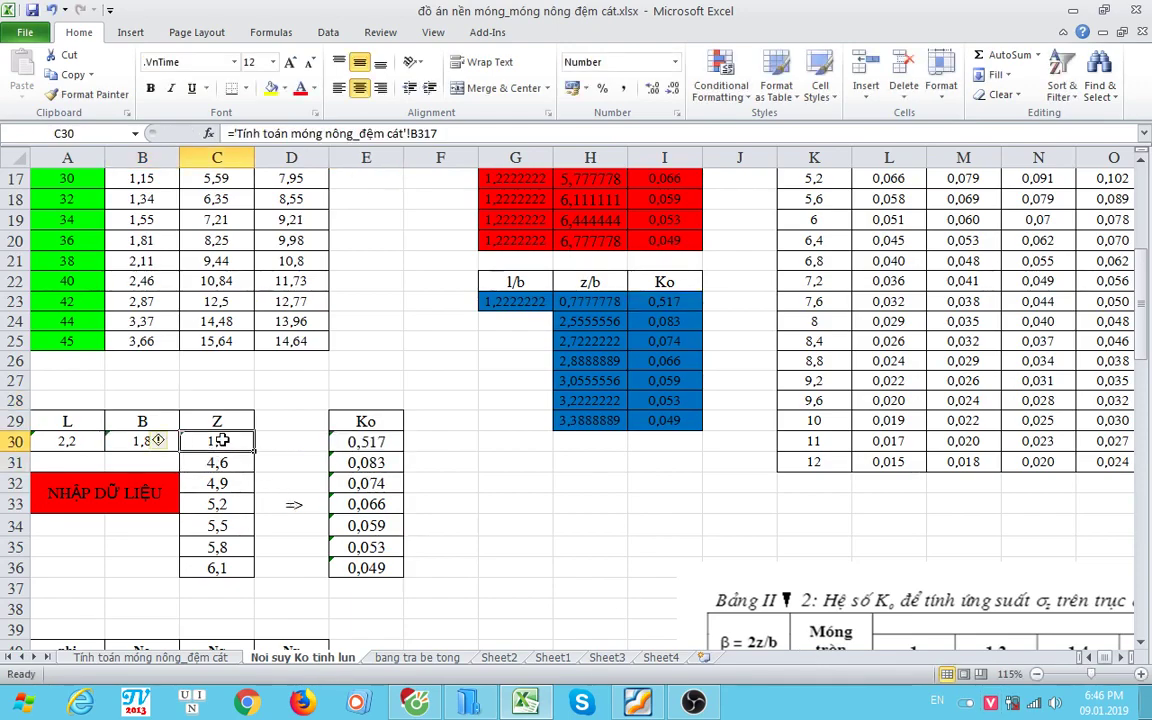
text(1)
key(Return)
click(397, 448)
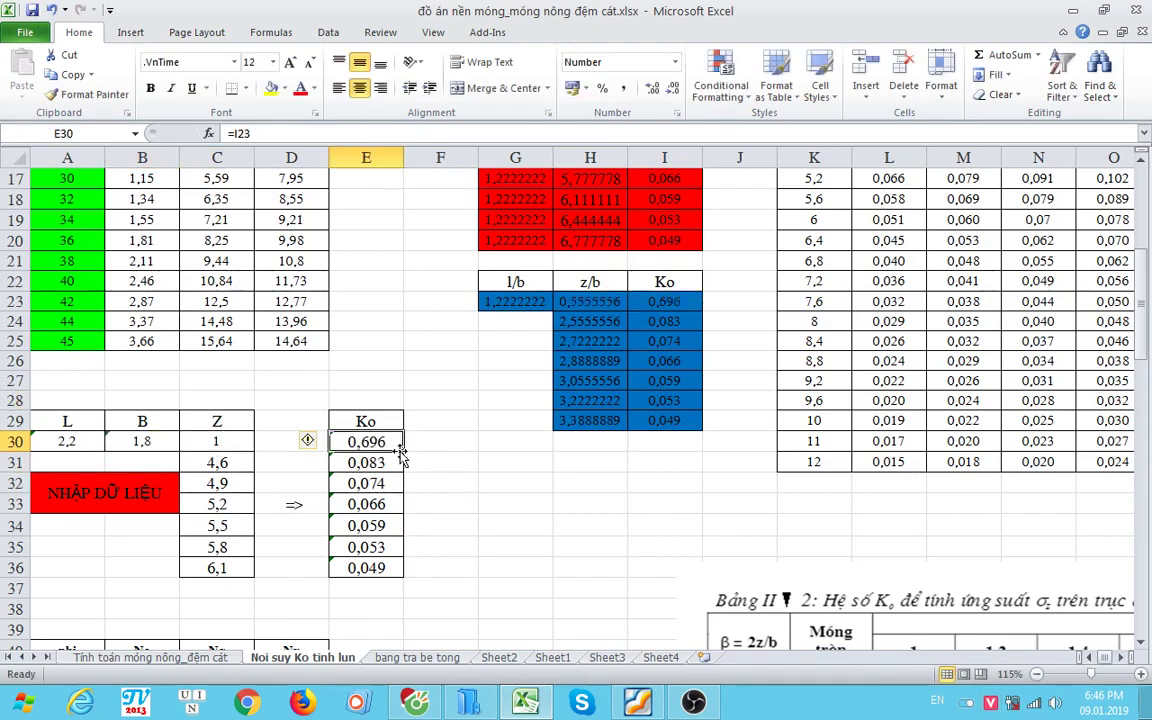
click(250, 449)
key(ctrl+z)
text(,4)
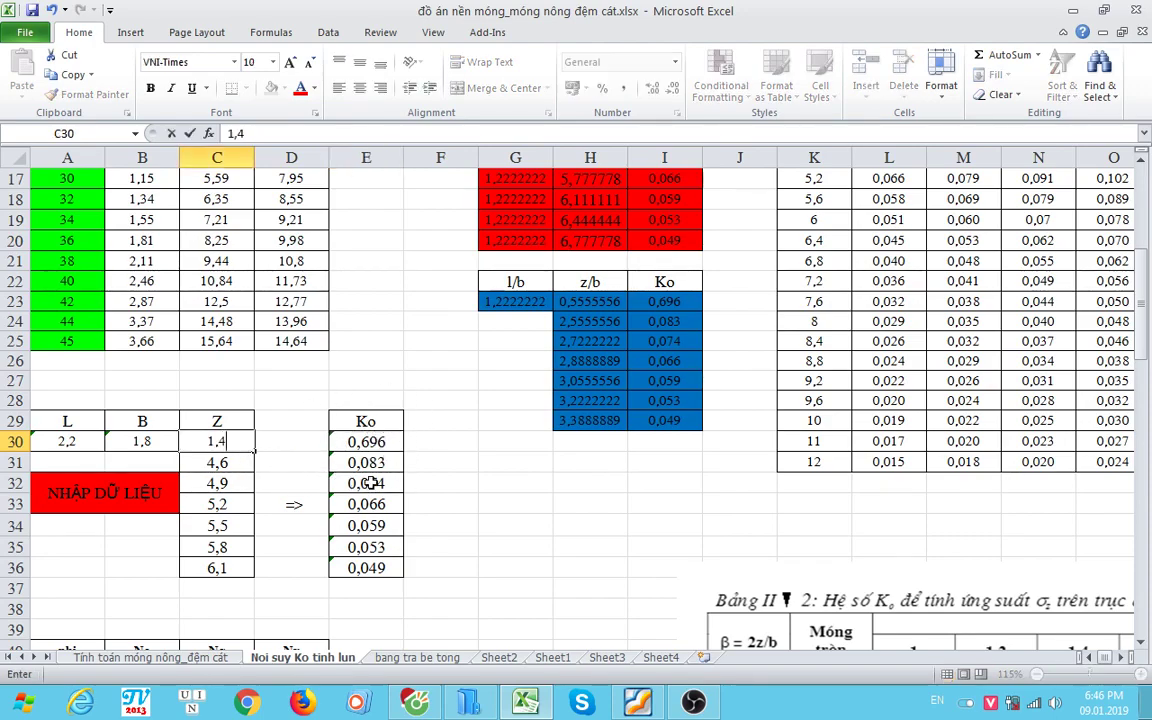
click(370, 444)
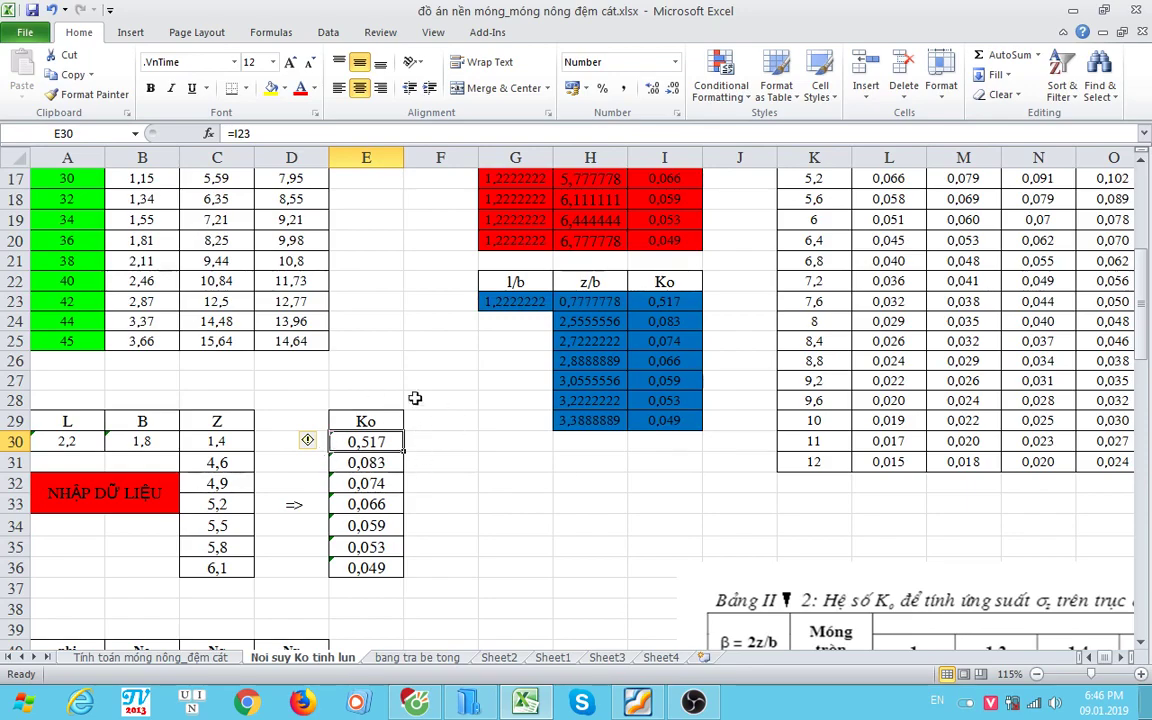
Step: Test width 1 and length 2, then undo to restore B = 1,8, L = 2,2 and Ko 0,517
click(145, 441)
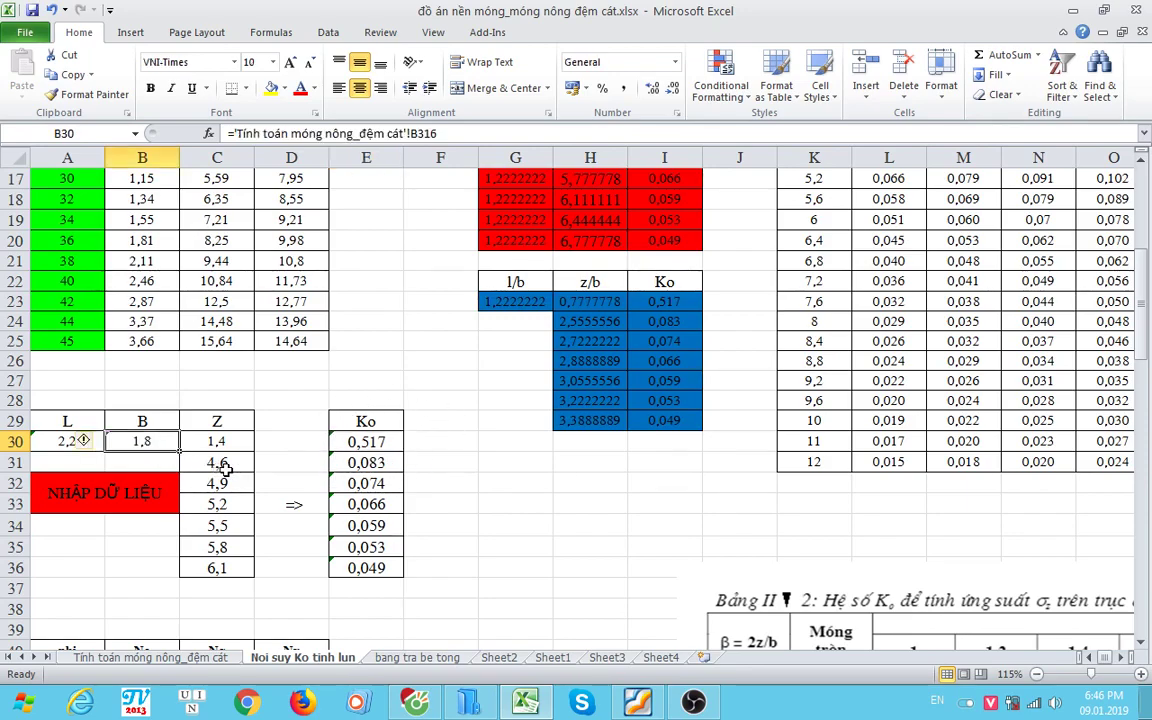
text(1)
key(Return)
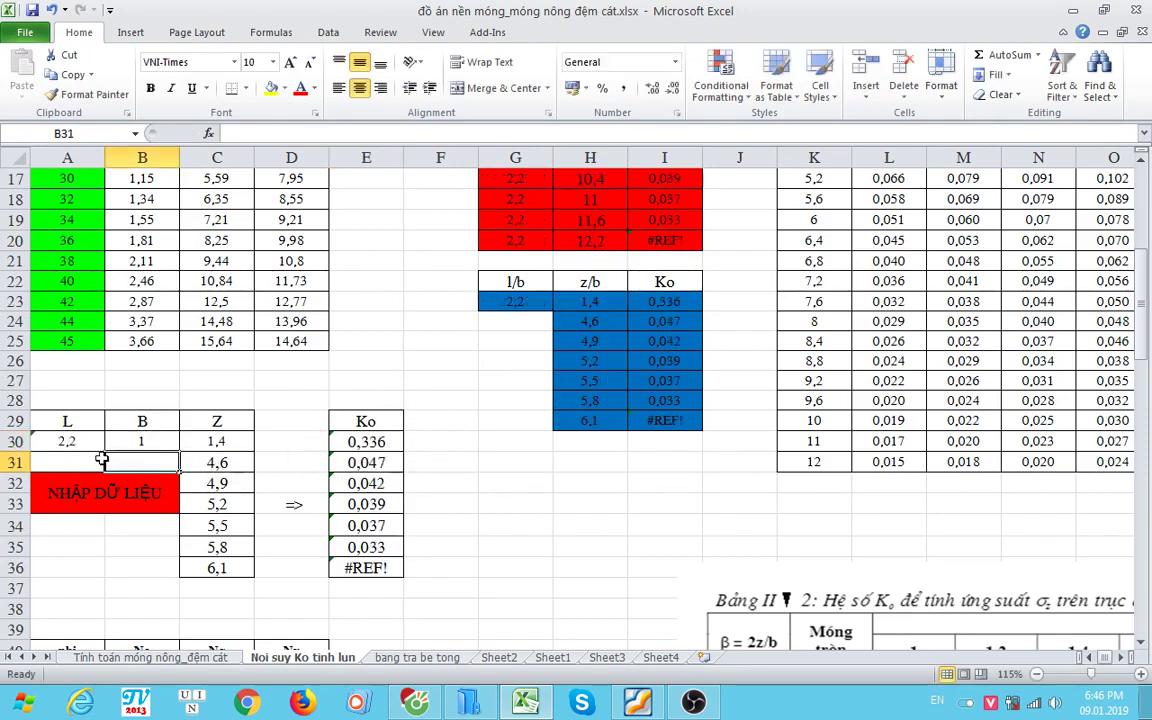
click(72, 441)
text(2)
key(Return)
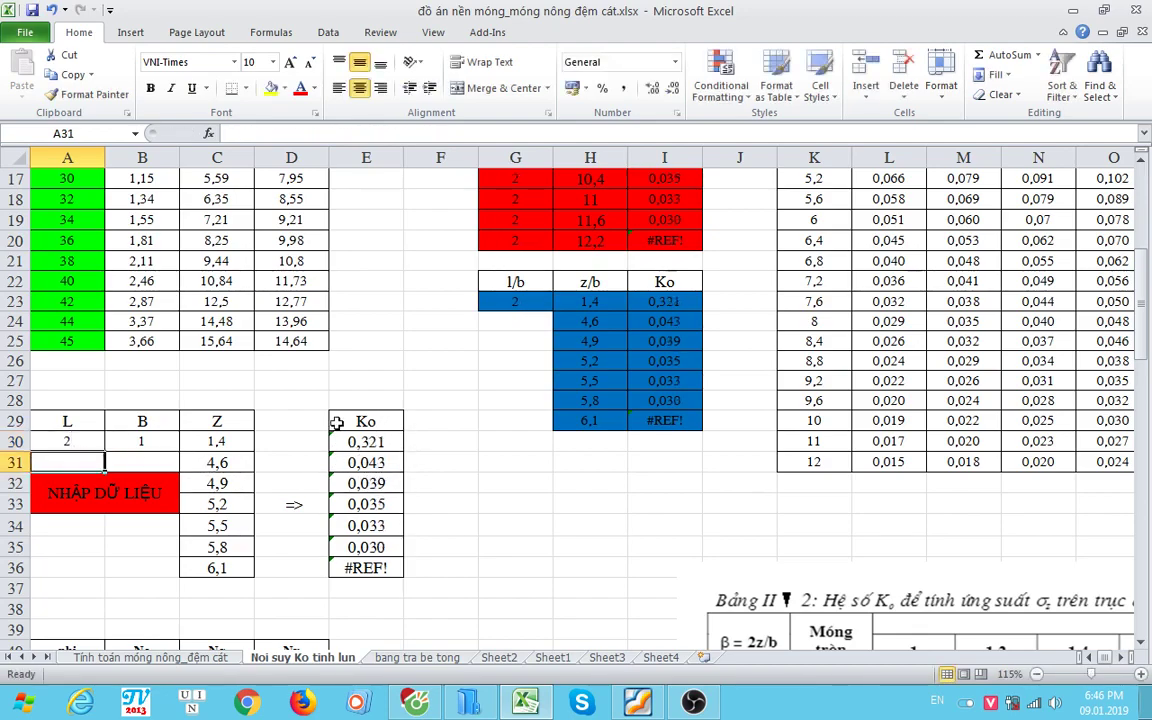
click(67, 443)
text(1)
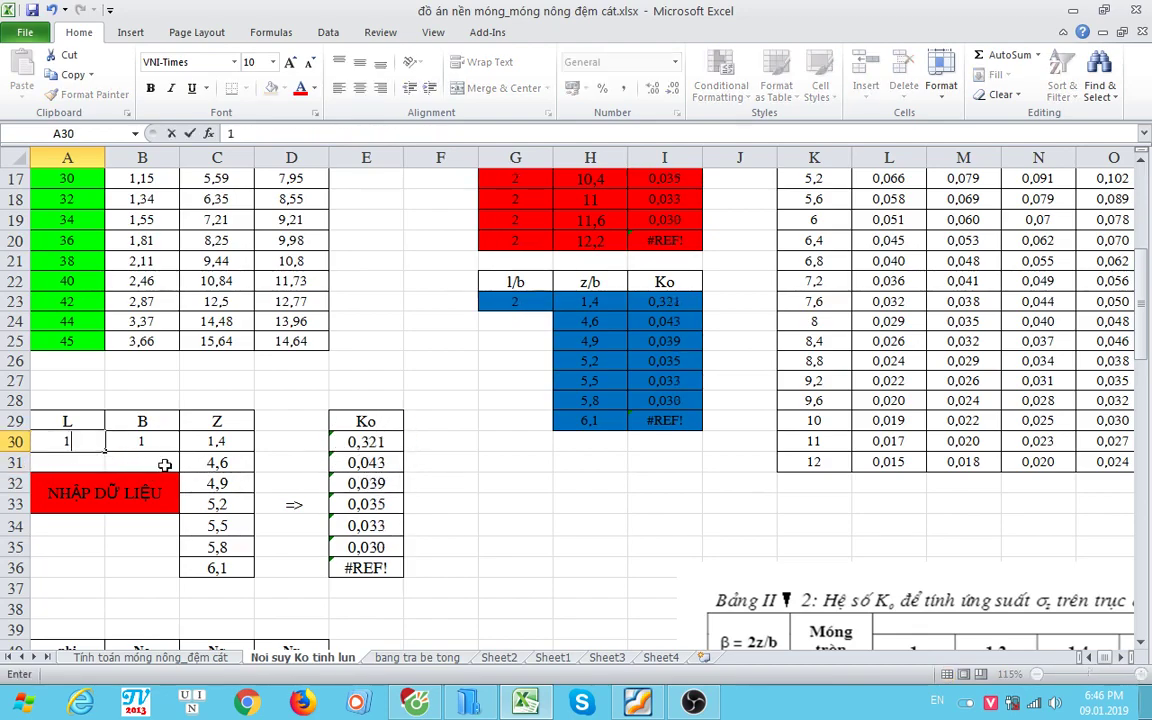
key(Escape)
key(ctrl+z)
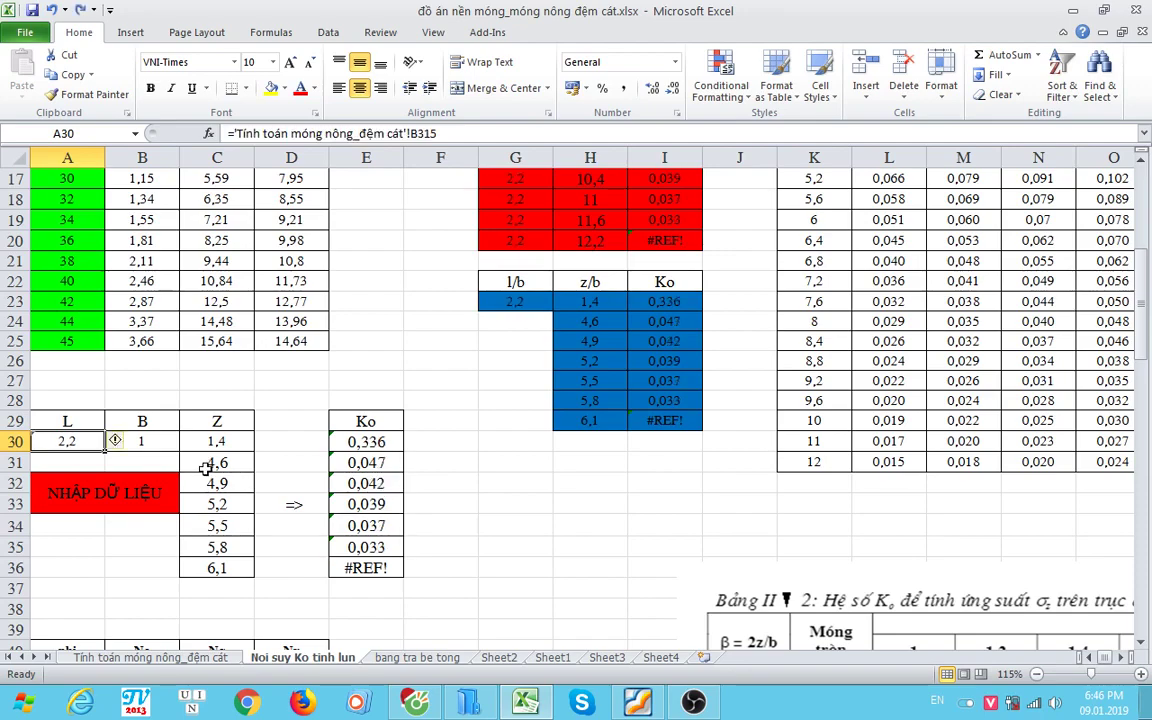
key(ctrl+z)
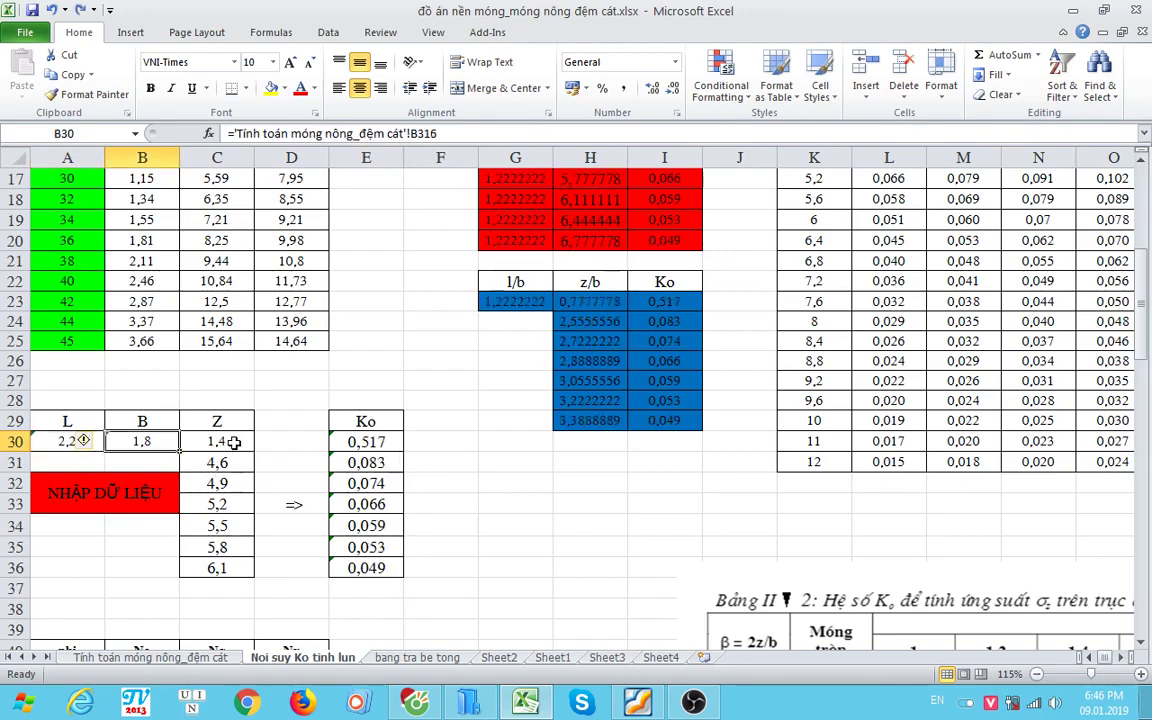
click(217, 441)
click(360, 441)
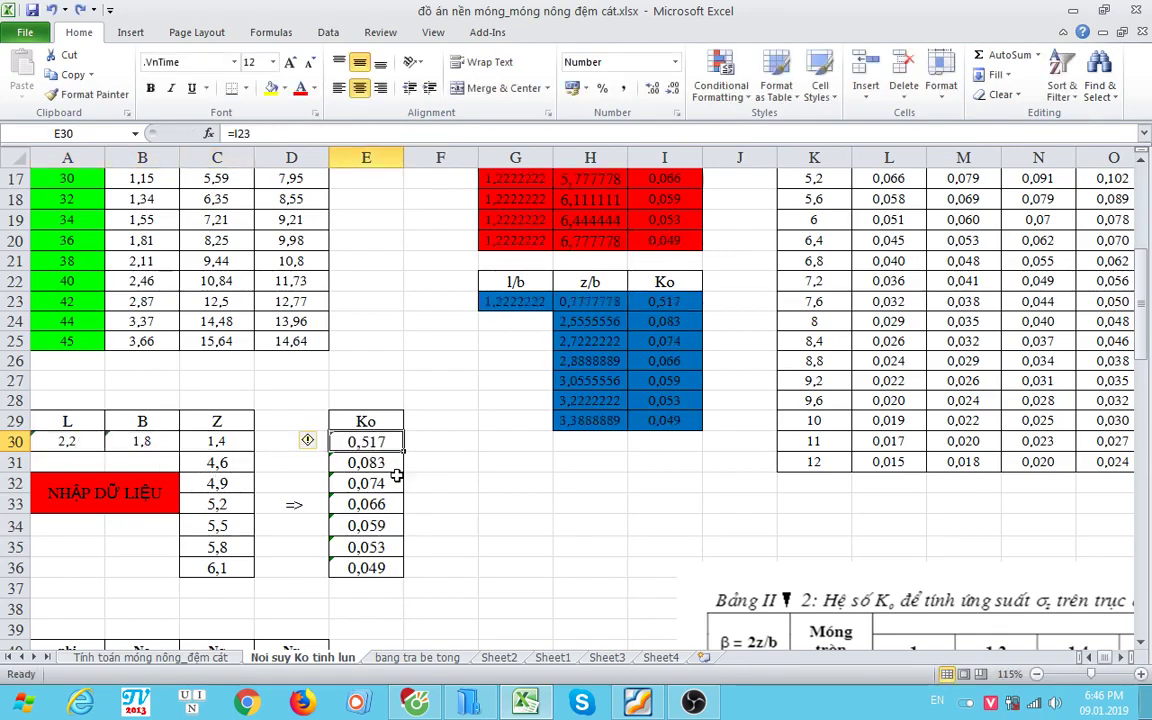
Step: Save the workbook, check where B30 and C30 come from, and select the Ko results column
key(ctrl+s)
double_click(152, 441)
click(222, 441)
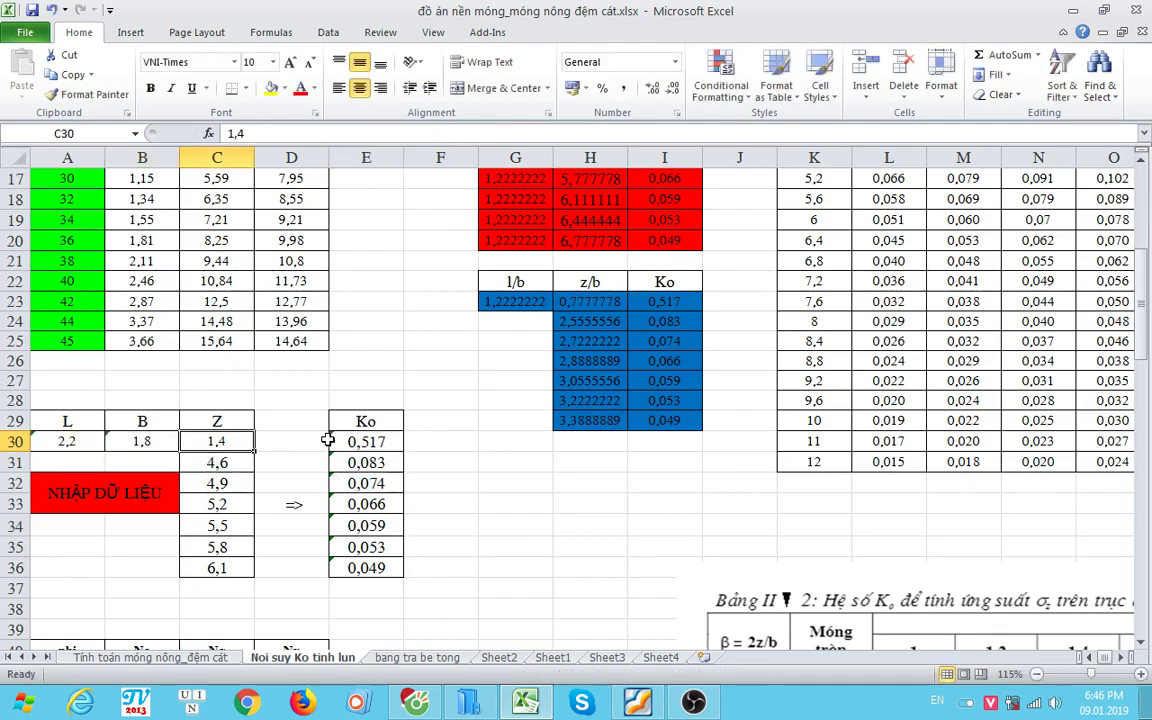
double_click(228, 441)
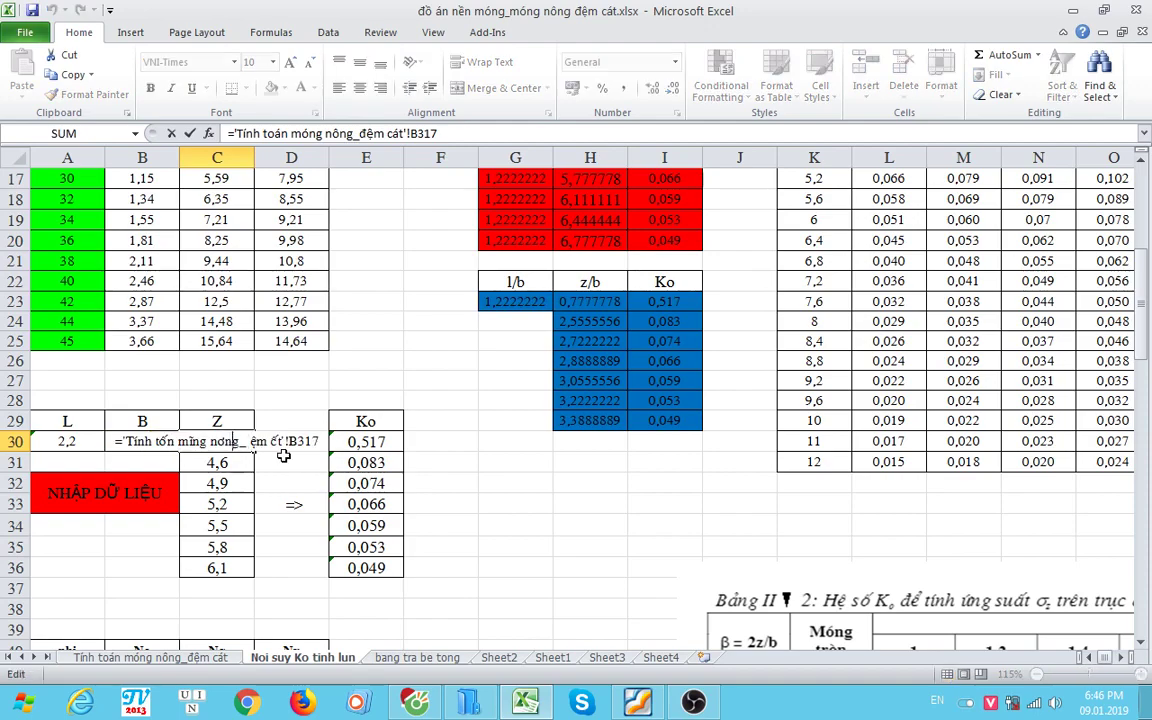
key(Escape)
key(ctrl+s)
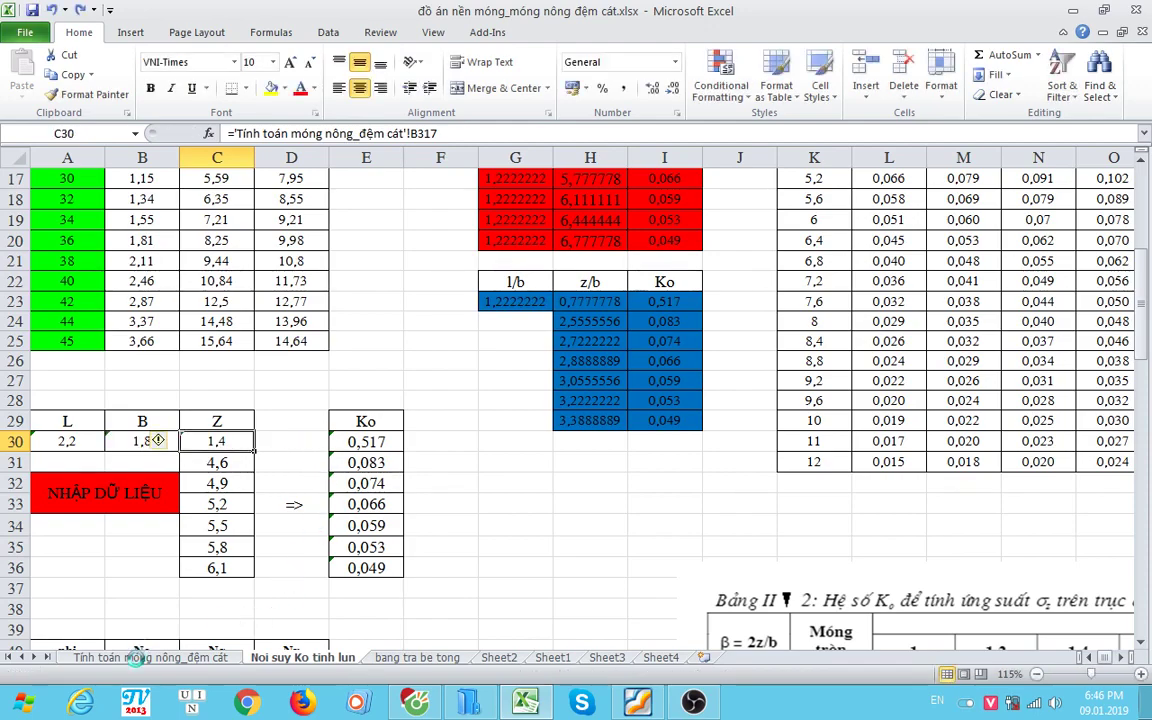
drag(362, 421, 366, 565)
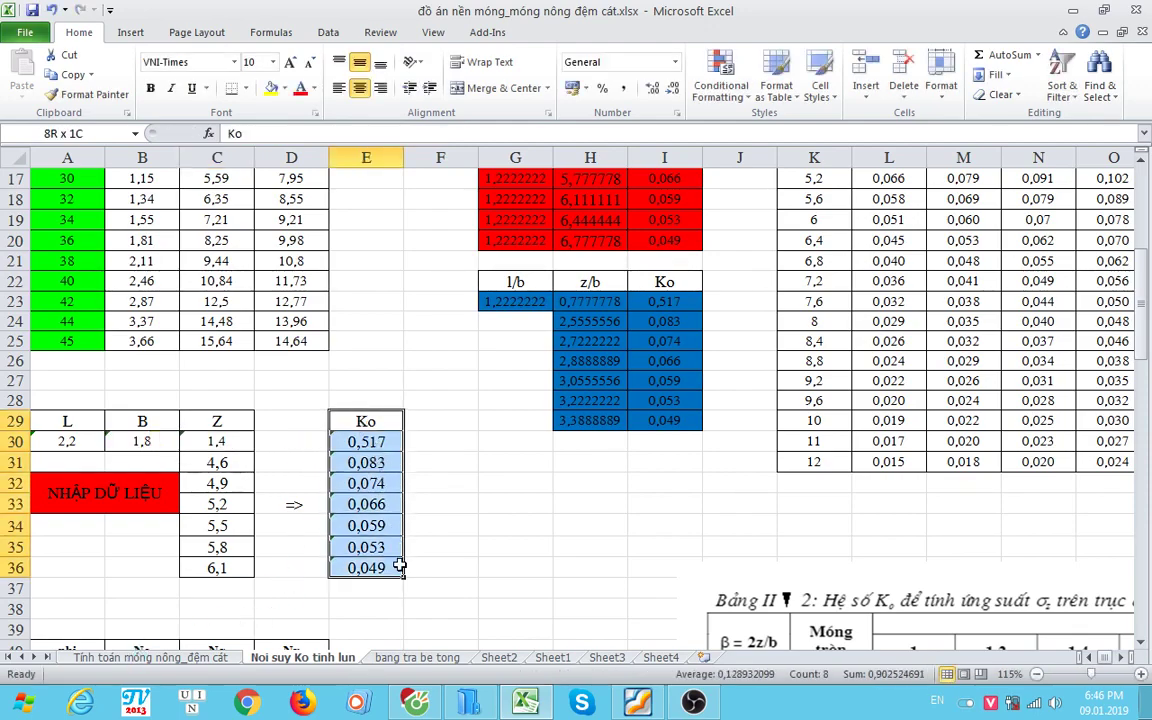
click(562, 405)
key(Right)
key(Right)
key(Right)
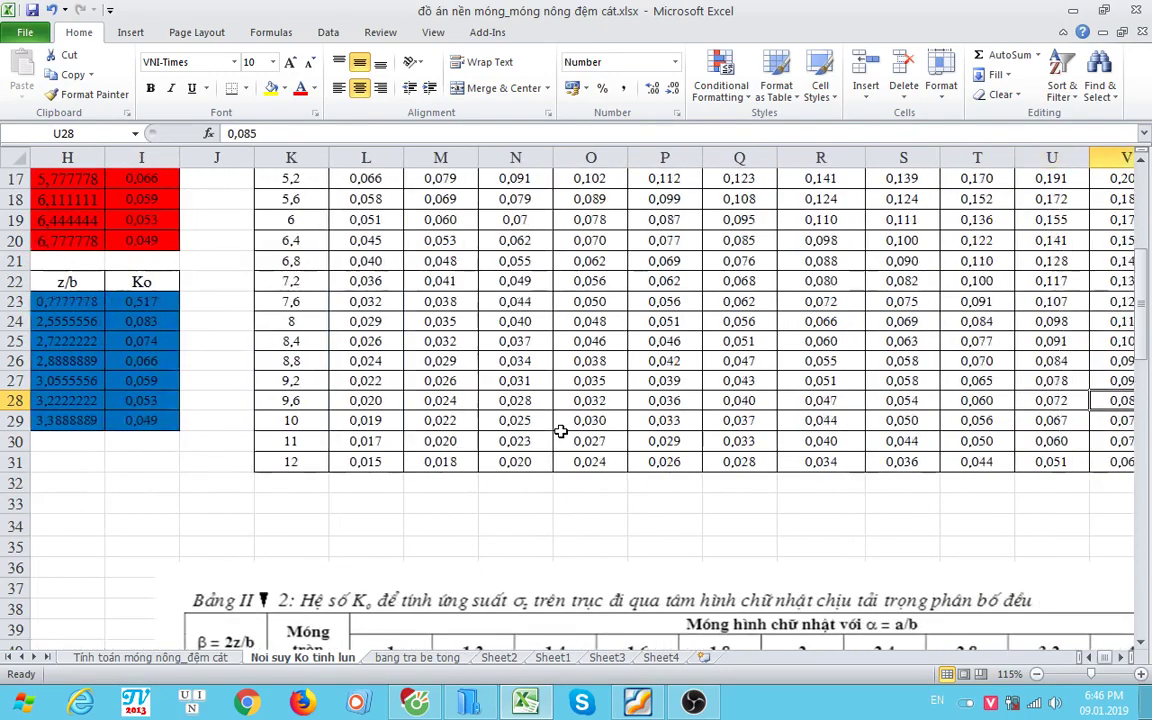
scroll(757, 400, up, 5)
scroll(557, 369, up, 1)
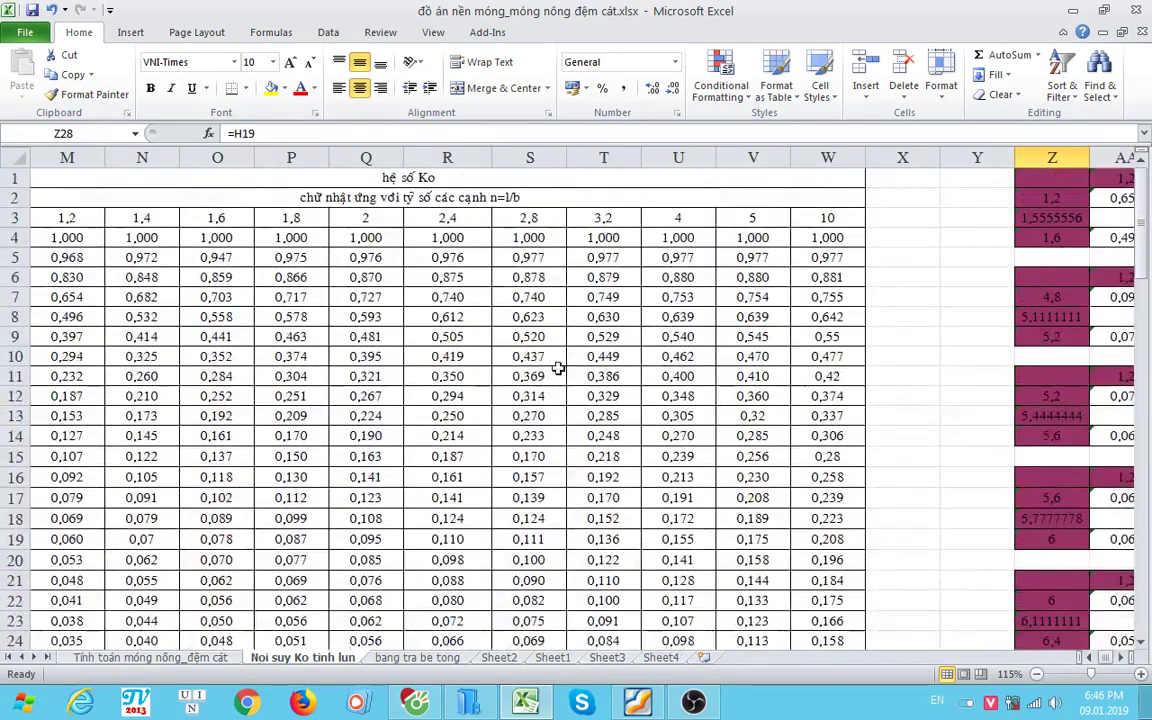
click(362, 177)
key(Left)
key(Left)
key(Left)
key(Left)
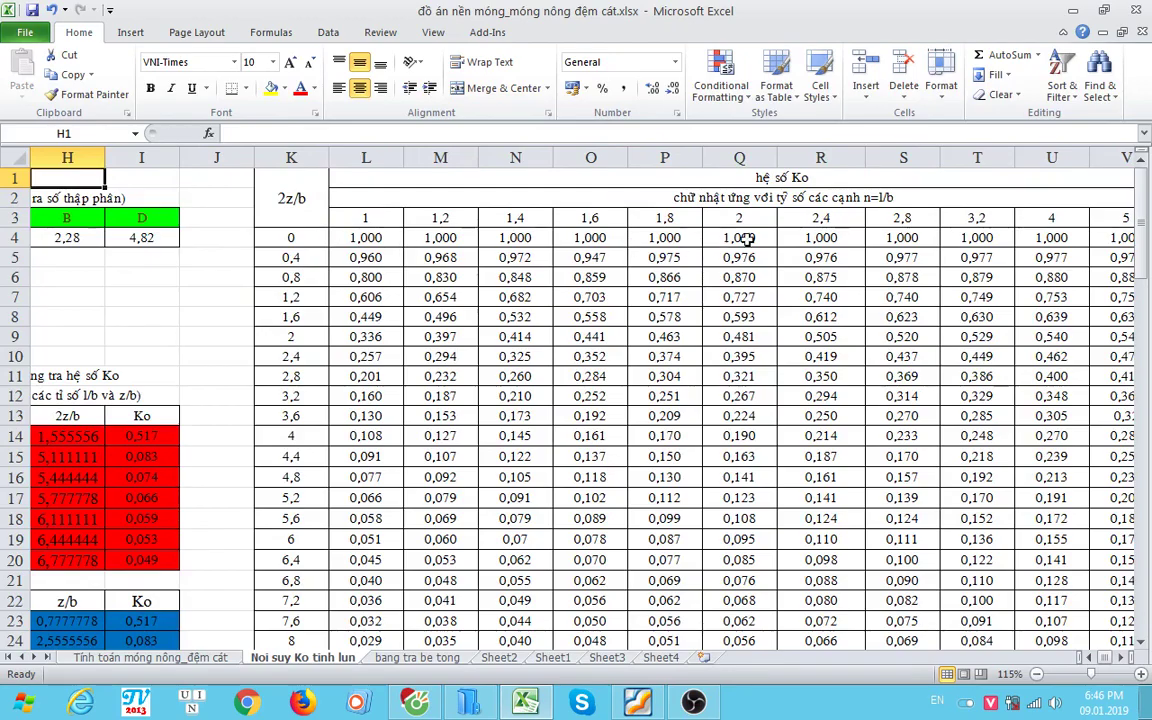
click(856, 182)
click(664, 259)
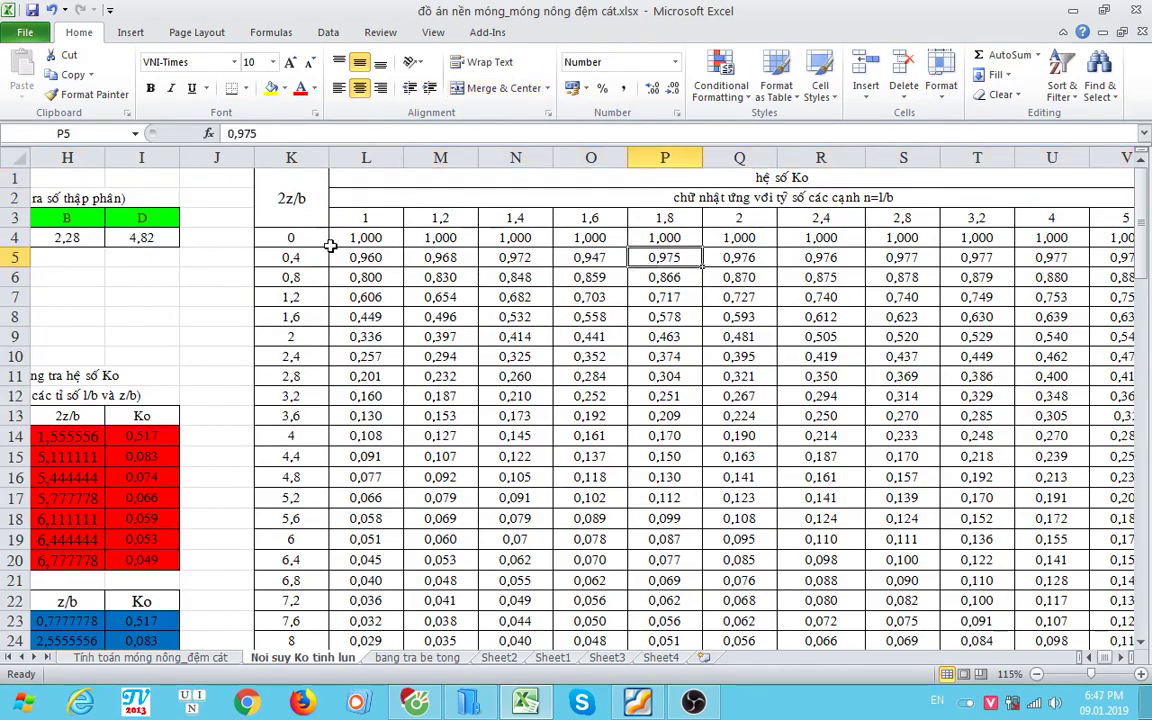
click(285, 237)
key(ctrl+Down)
scroll(280, 330, up, 6)
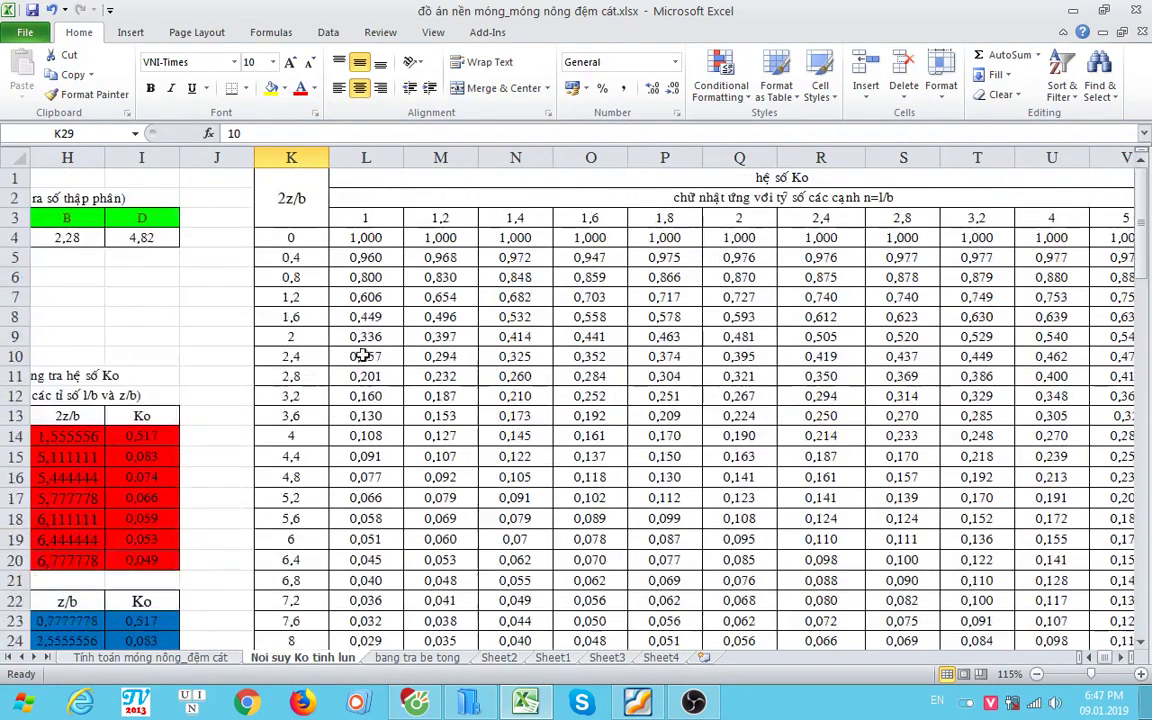
click(317, 206)
click(838, 216)
key(Down)
key(Right)
key(Right)
key(Right)
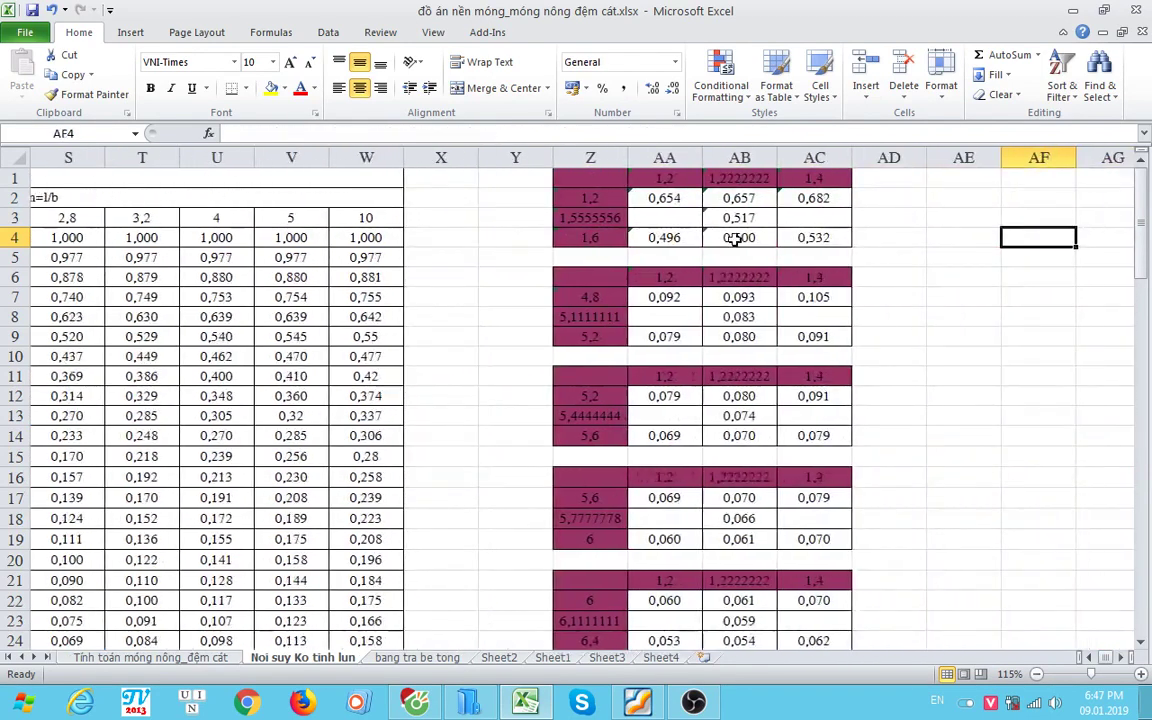
key(Right)
key(Right)
key(Right)
click(380, 218)
click(395, 238)
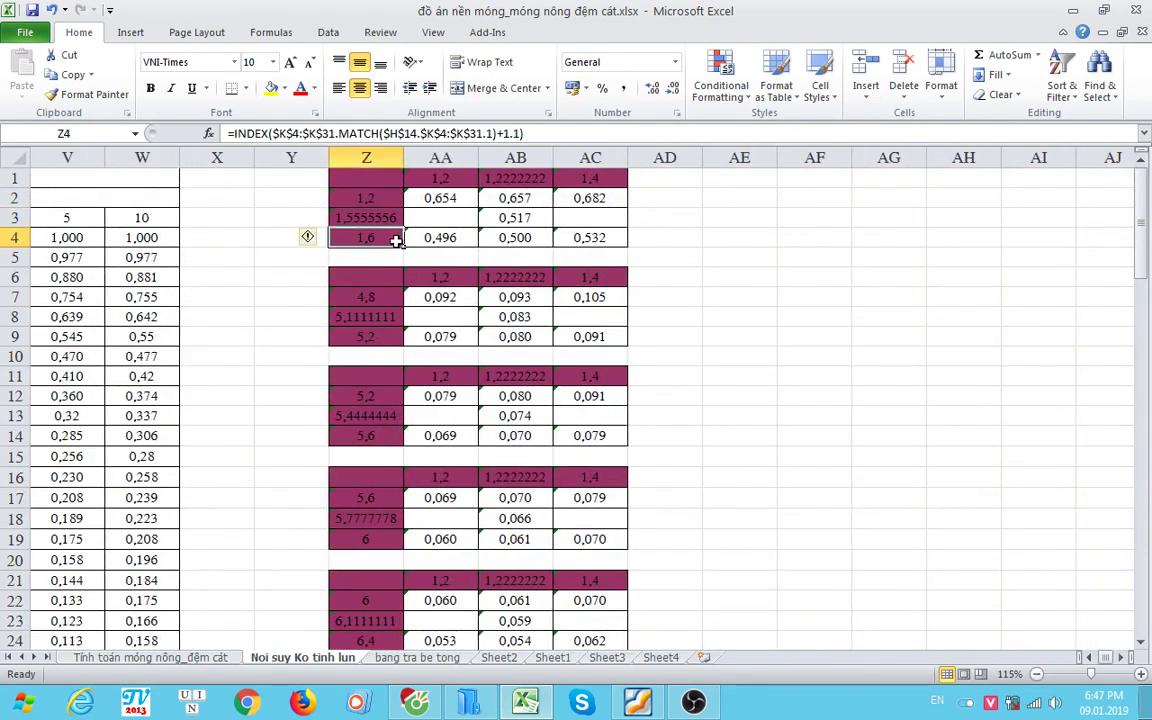
click(458, 238)
click(527, 235)
click(522, 222)
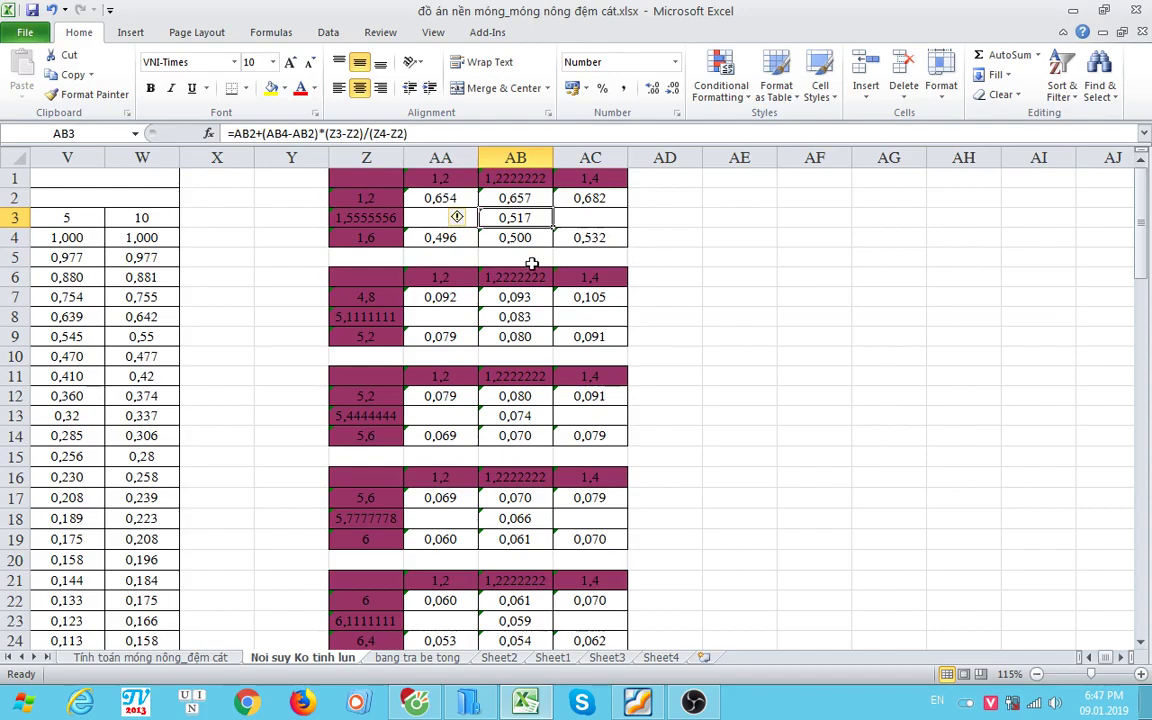
click(362, 314)
click(485, 316)
scroll(525, 370, down, 2)
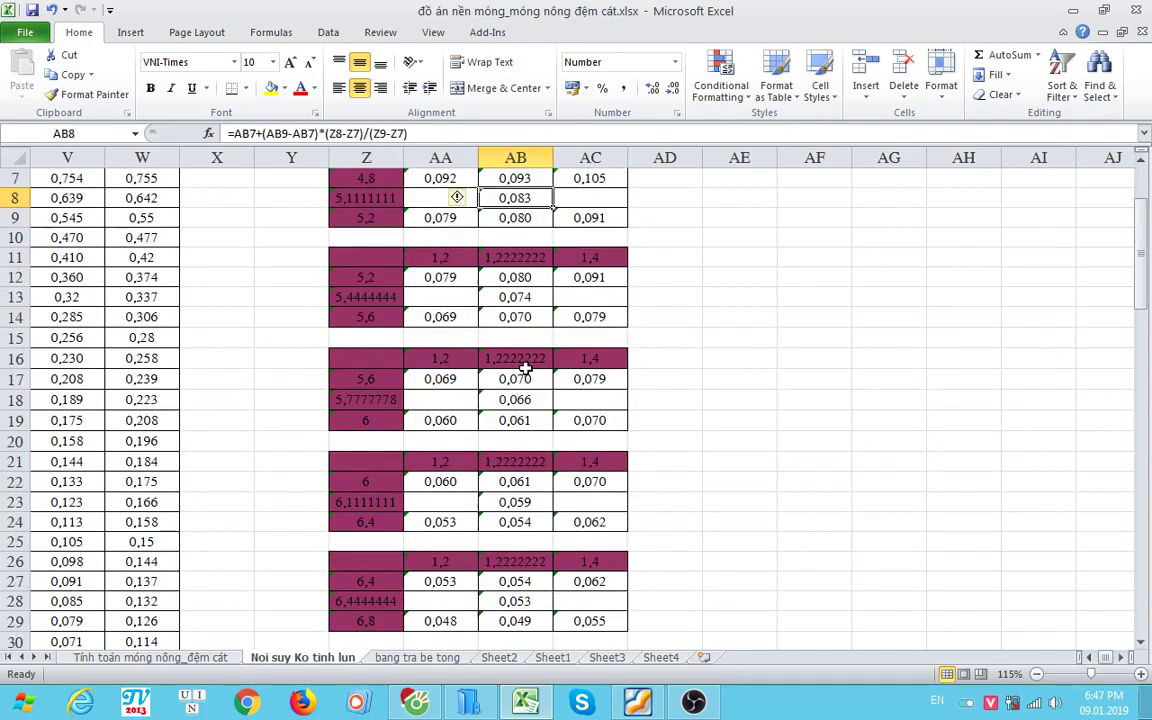
click(367, 293)
key(Right)
key(Left)
key(Left)
key(Left)
key(Left)
key(Left)
key(Left)
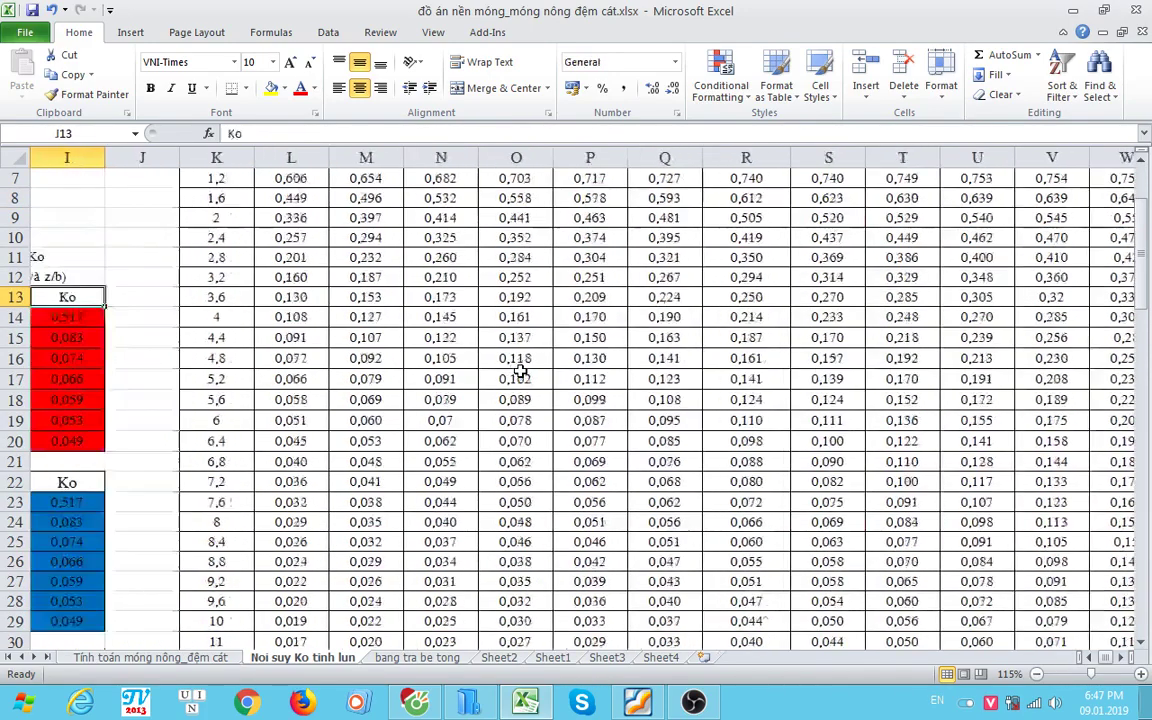
key(Home)
scroll(501, 368, down, 3)
scroll(437, 424, down, 2)
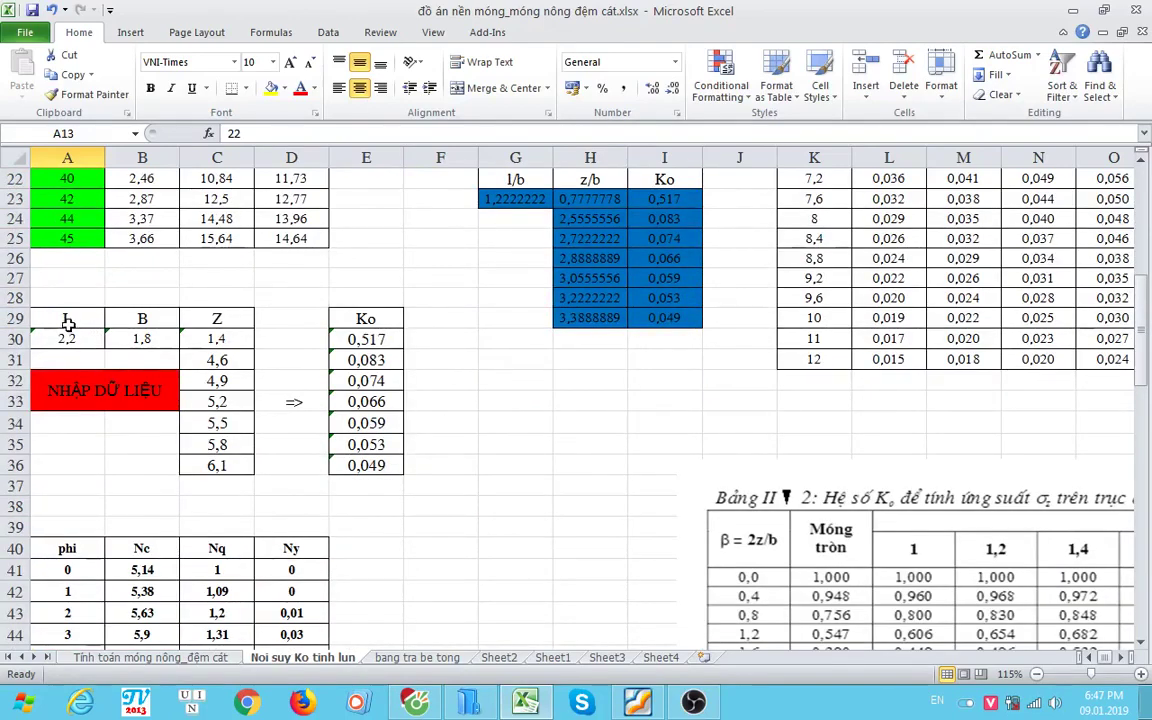
Step: Copy the seven Ko values from E30:E36
drag(67, 323, 366, 444)
click(346, 294)
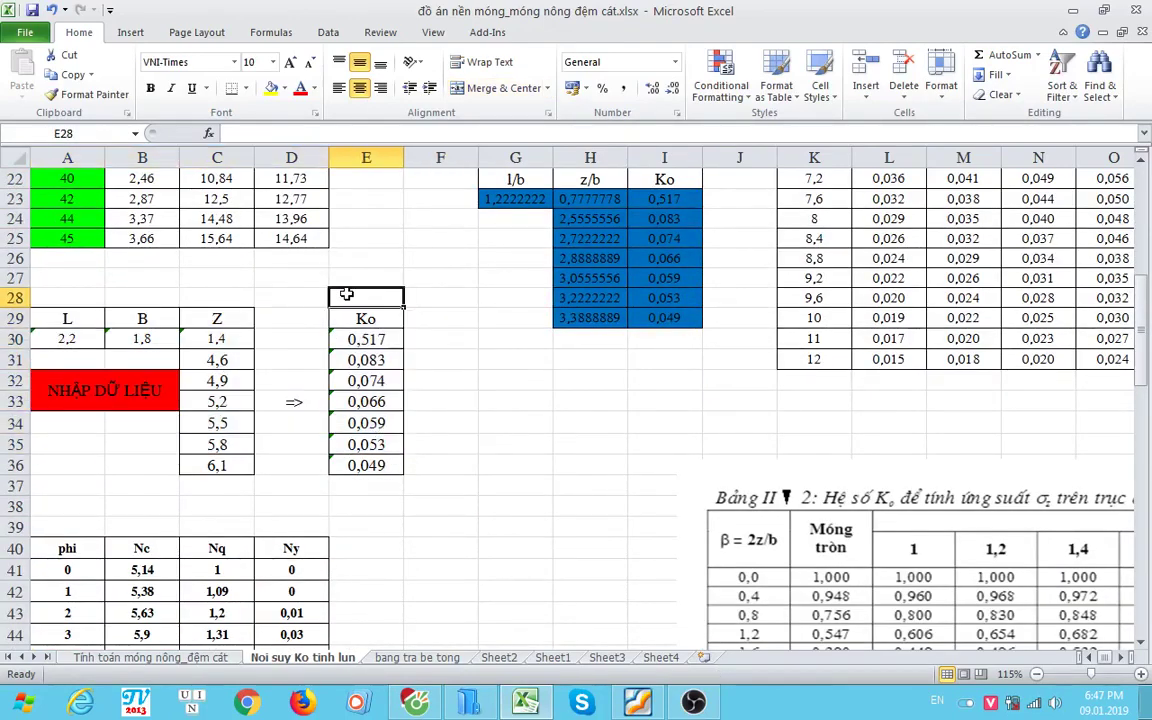
drag(345, 318, 366, 465)
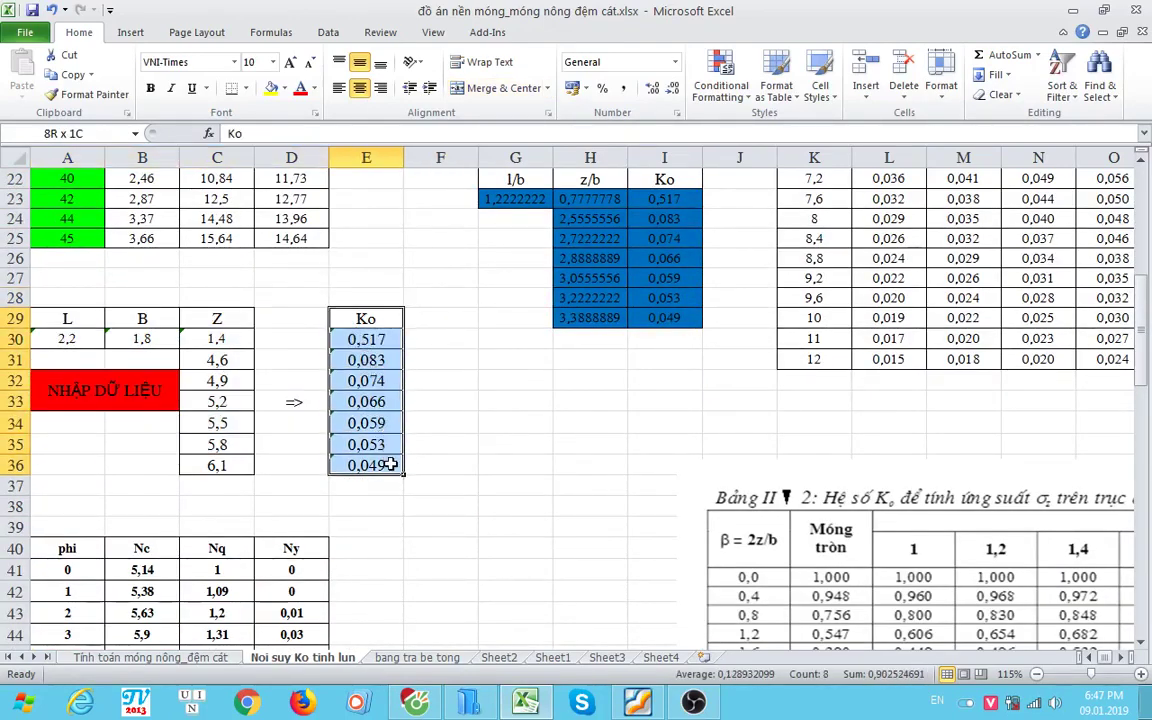
drag(370, 341, 366, 465)
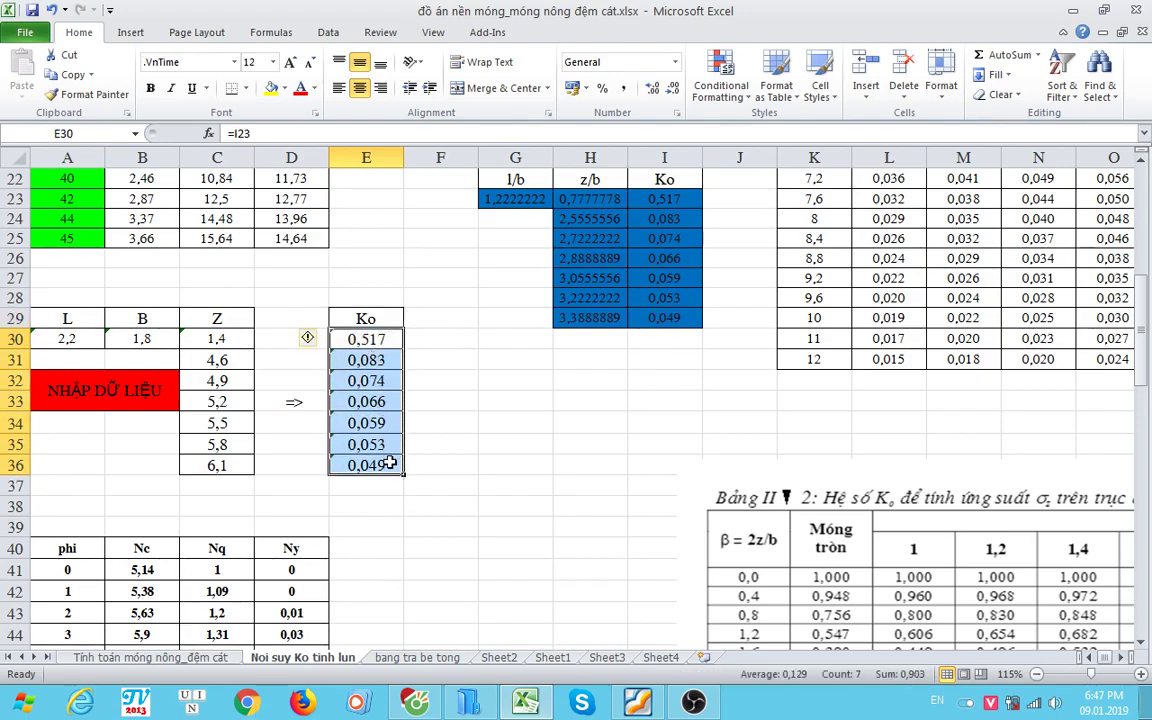
key(ctrl+c)
Step: On the calculation sheet, select layer 1 k0 cells F386:F390 and preview Paste from the right-click menu
key(ctrl+Page_Up)
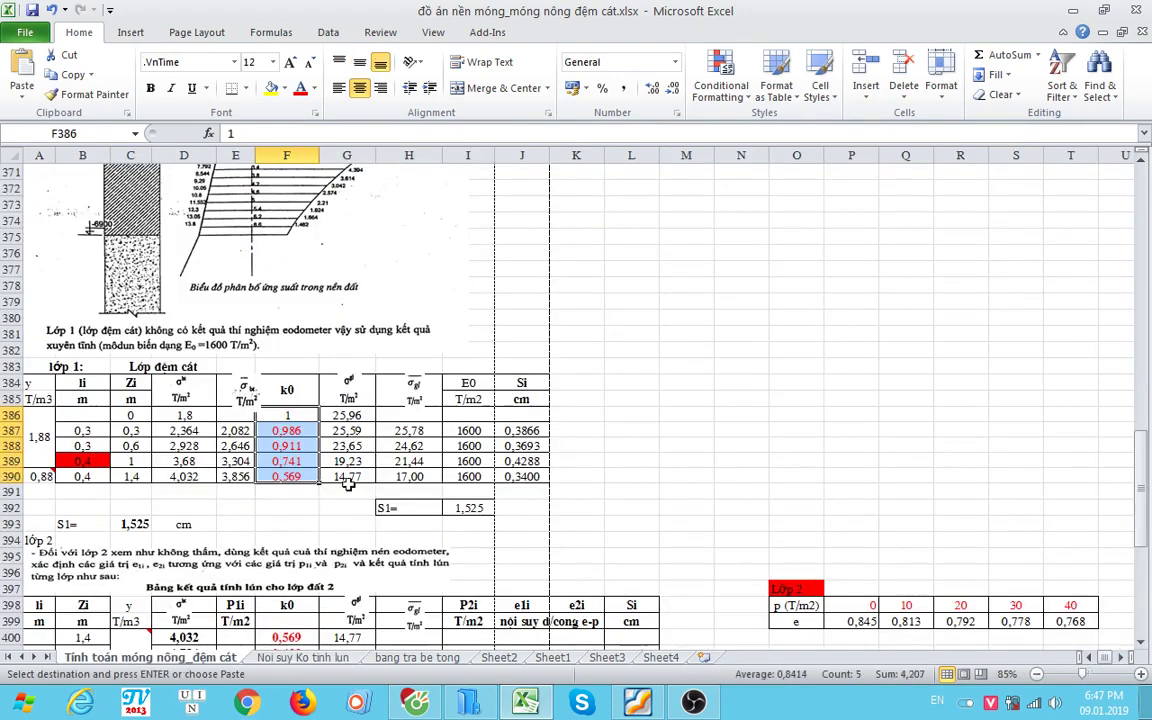
drag(287, 415, 297, 491)
right_click(296, 432)
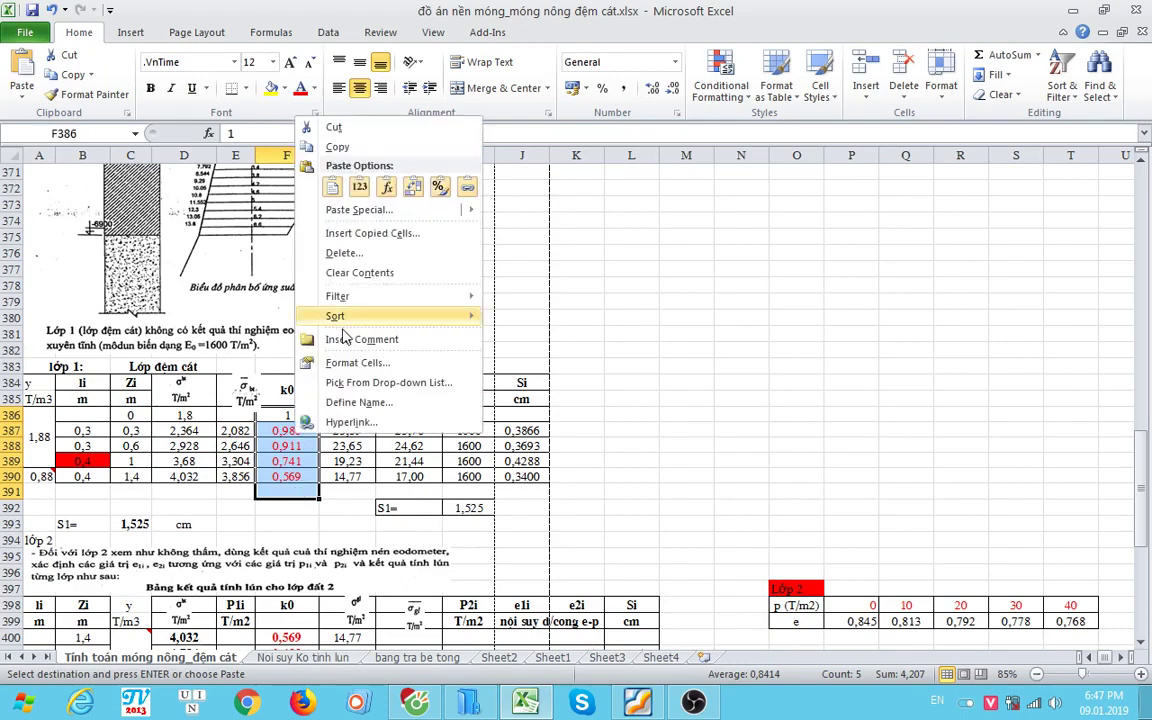
mouse_move(352, 220)
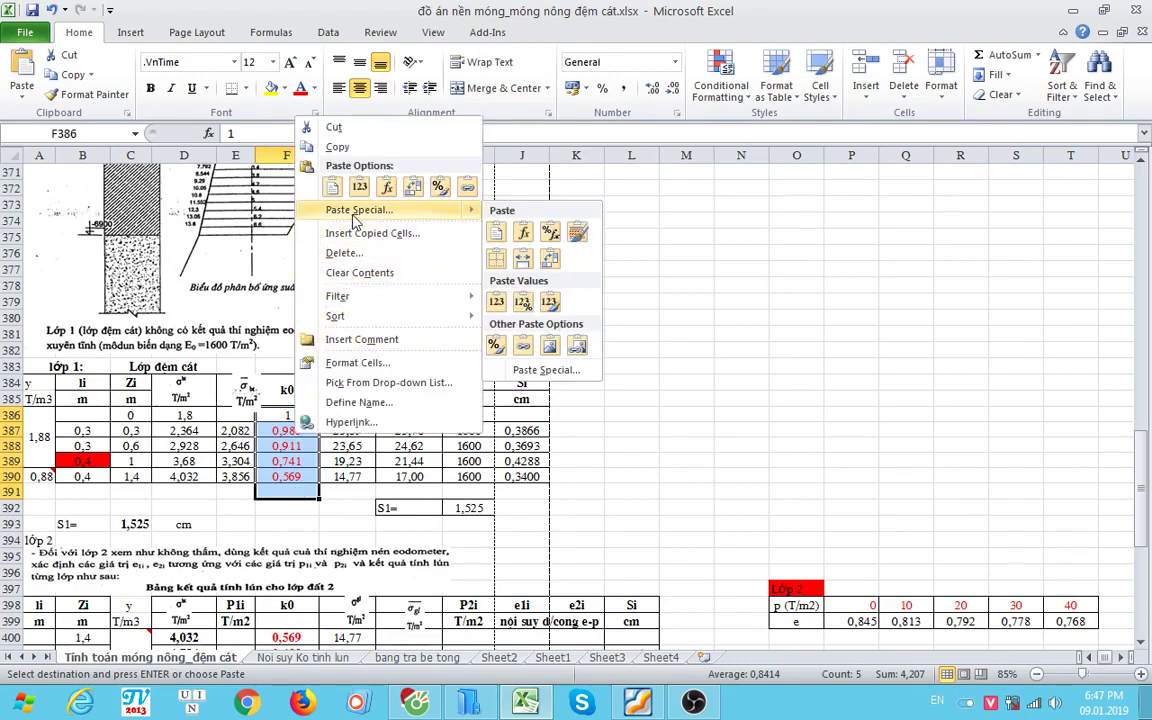
click(495, 232)
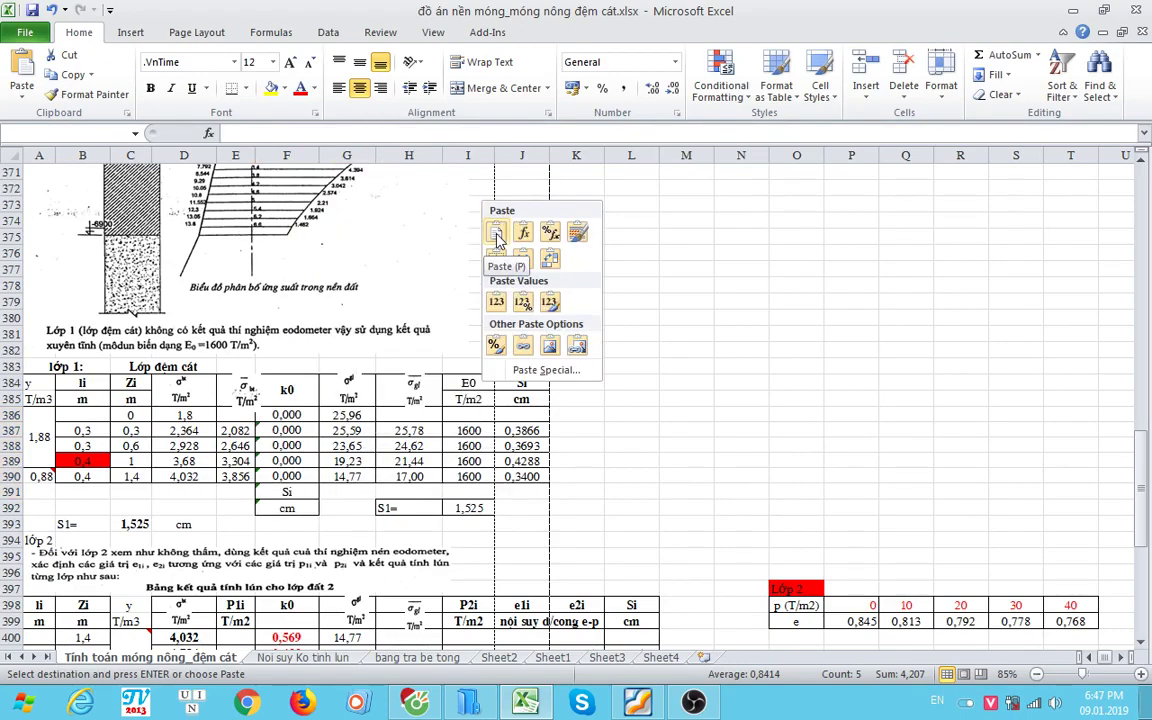
scroll(349, 522, down, 2)
Step: Dismiss the paste menu, check the S1 formula in C393, and scroll to the layer 2 table
click(287, 410)
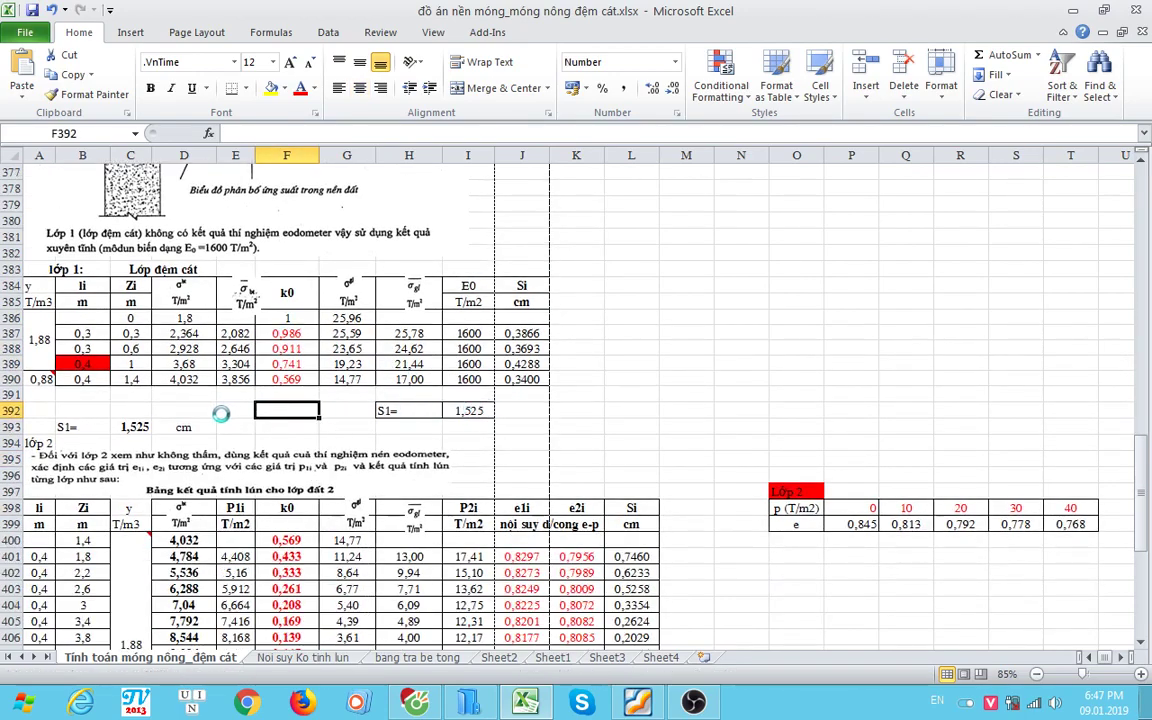
scroll(210, 409, down, 1)
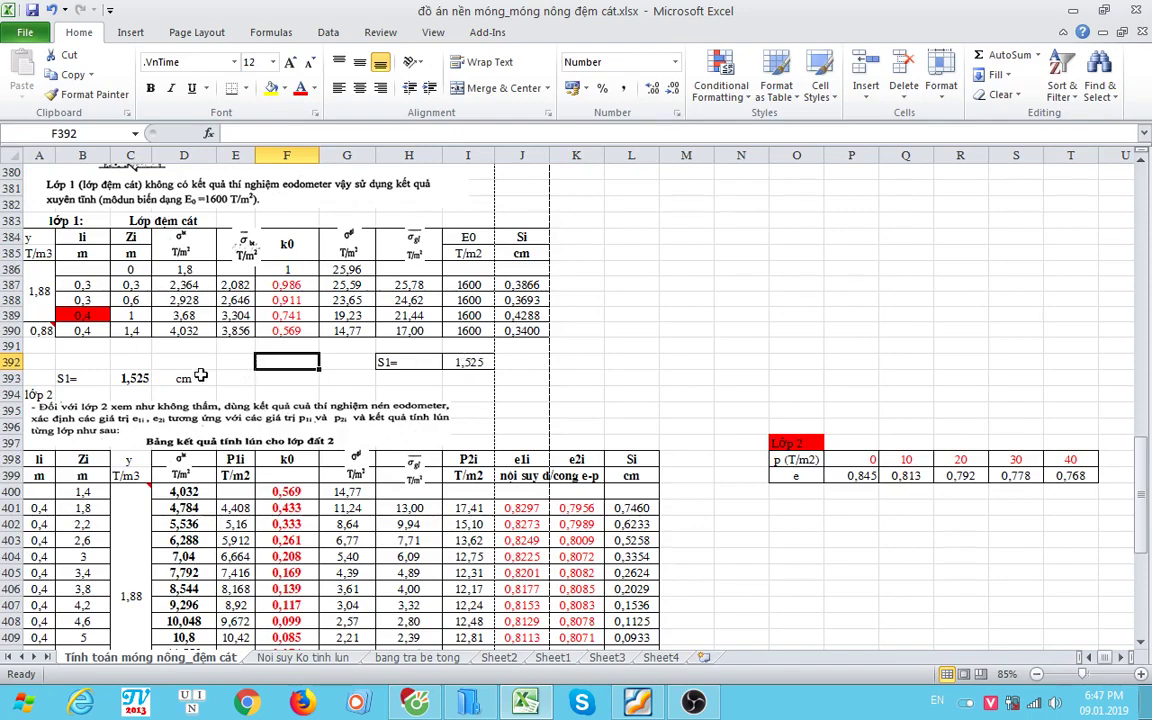
click(130, 378)
scroll(130, 385, down, 2)
scroll(130, 390, down, 2)
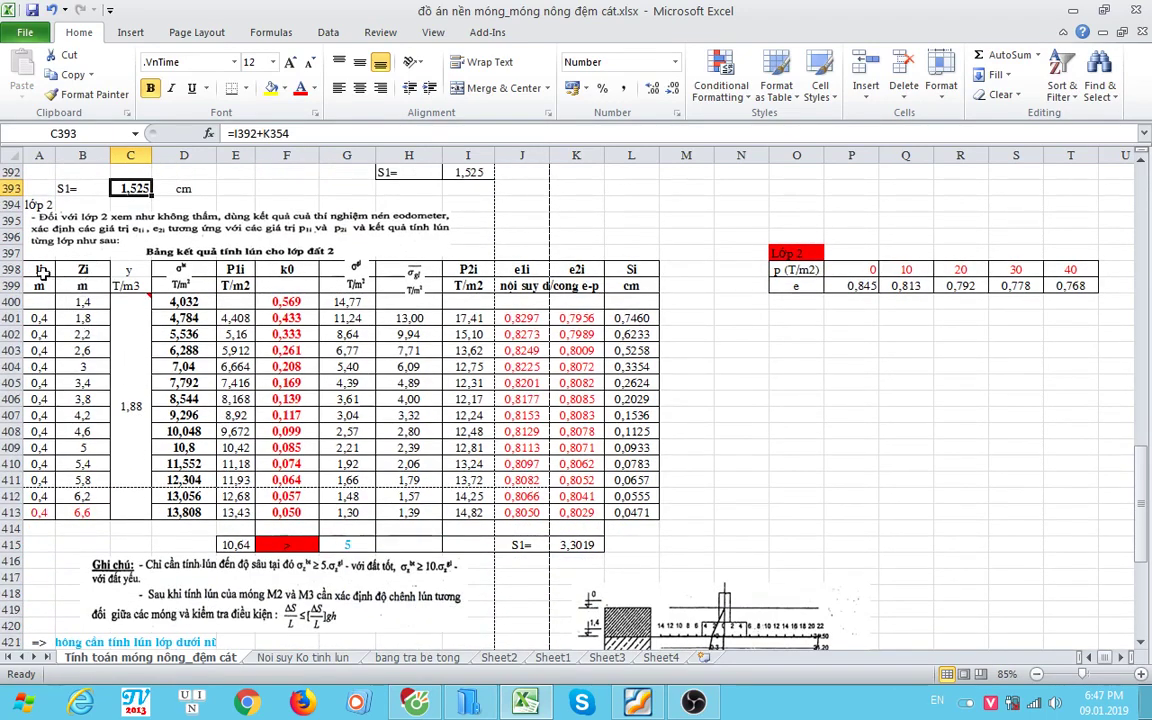
scroll(45, 248, up, 1)
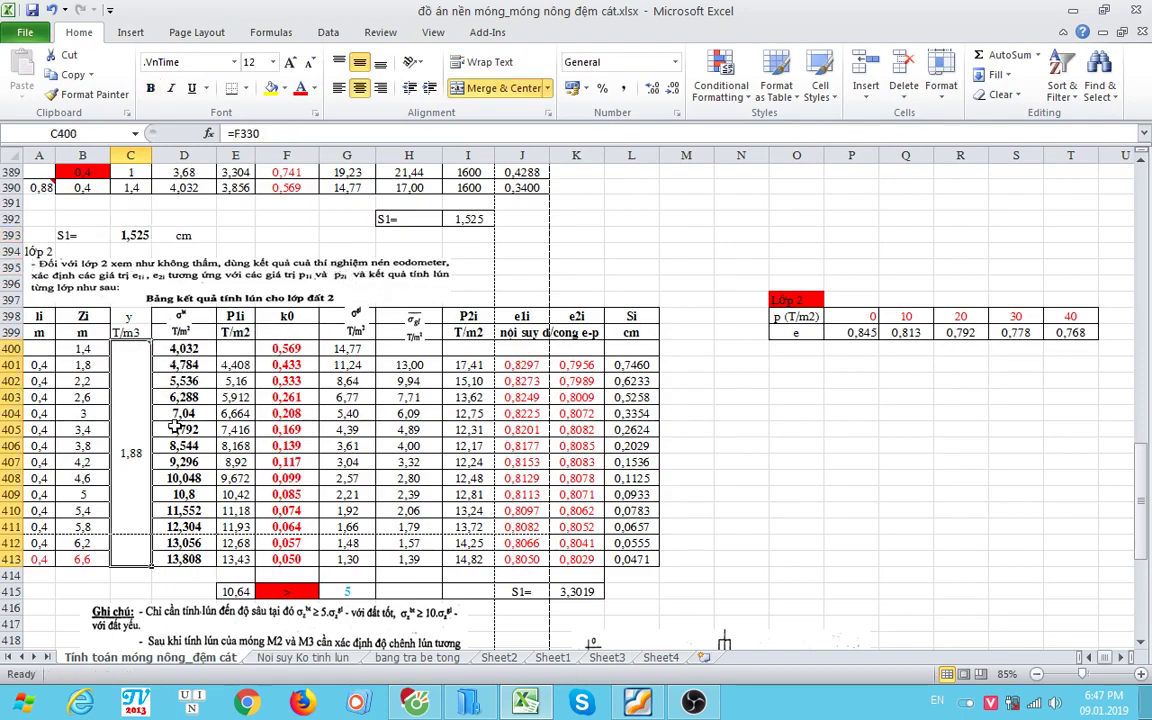
mouse_move(130, 428)
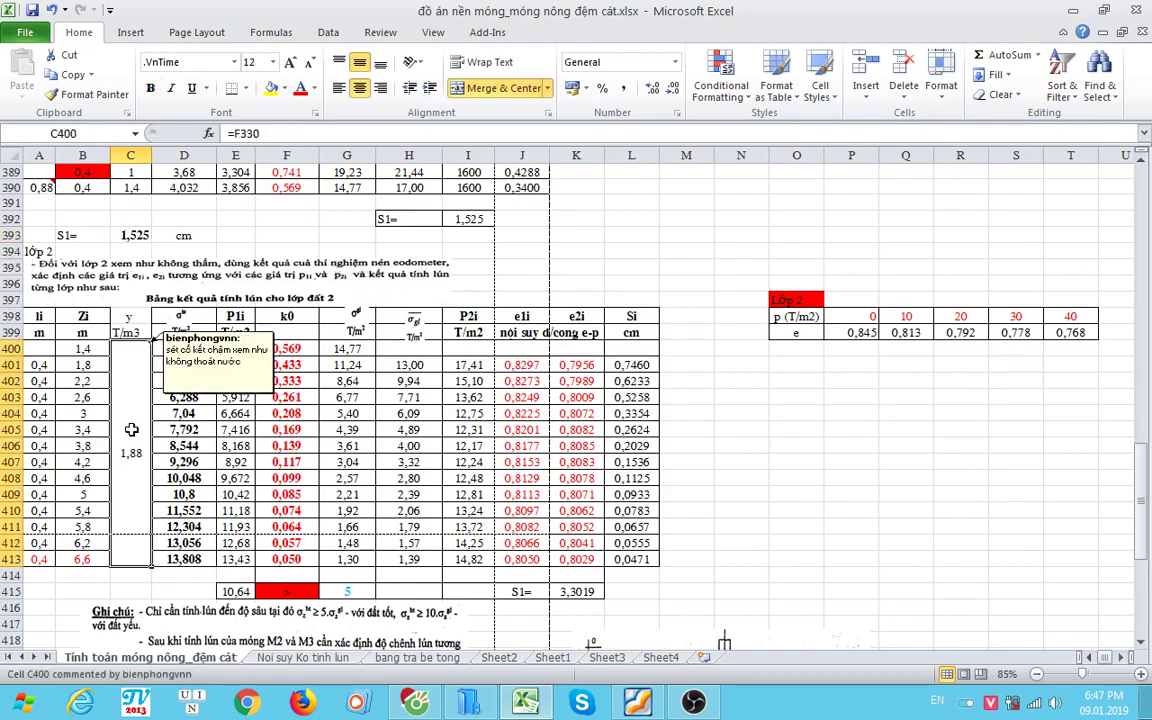
scroll(131, 429, up, 3)
click(44, 331)
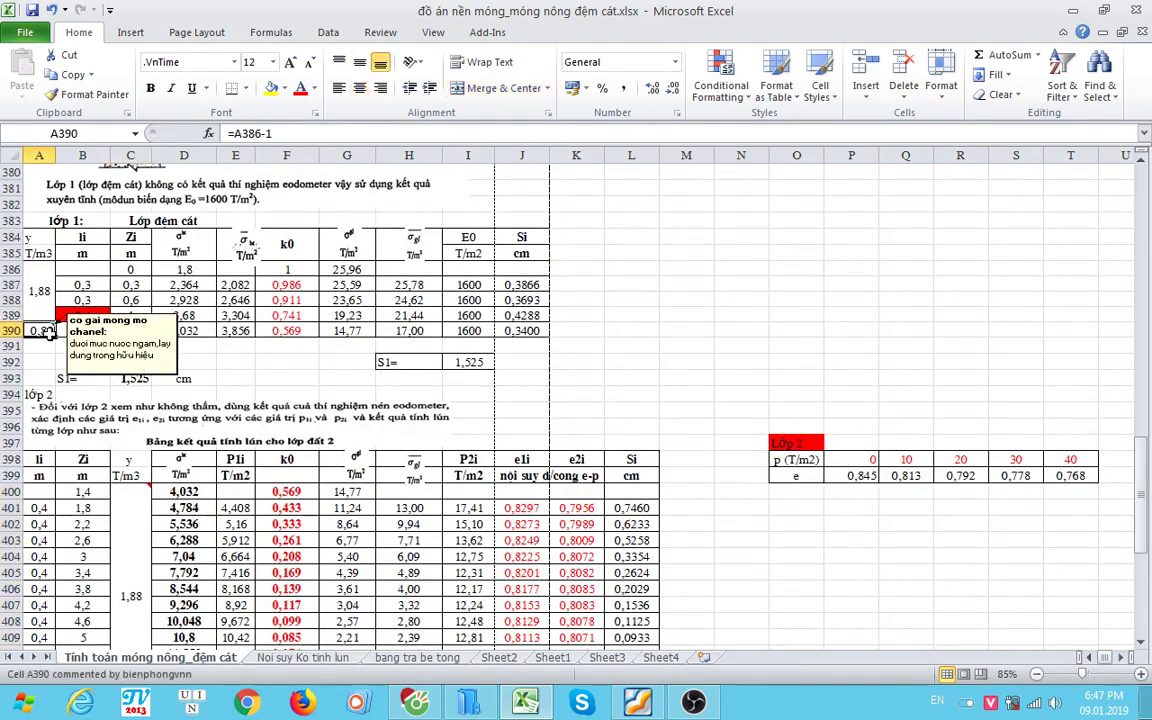
Step: Inspect the formula behind the 0,88 unit weight and save the workbook
double_click(44, 331)
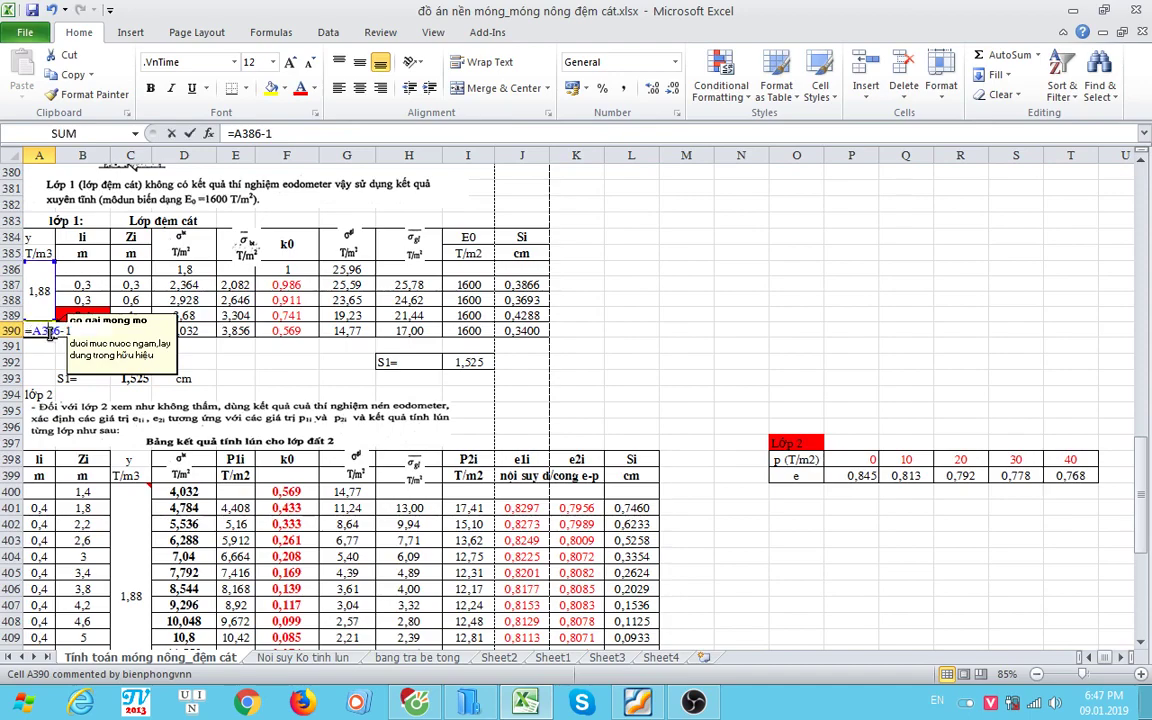
key(Escape)
scroll(183, 395, down, 1)
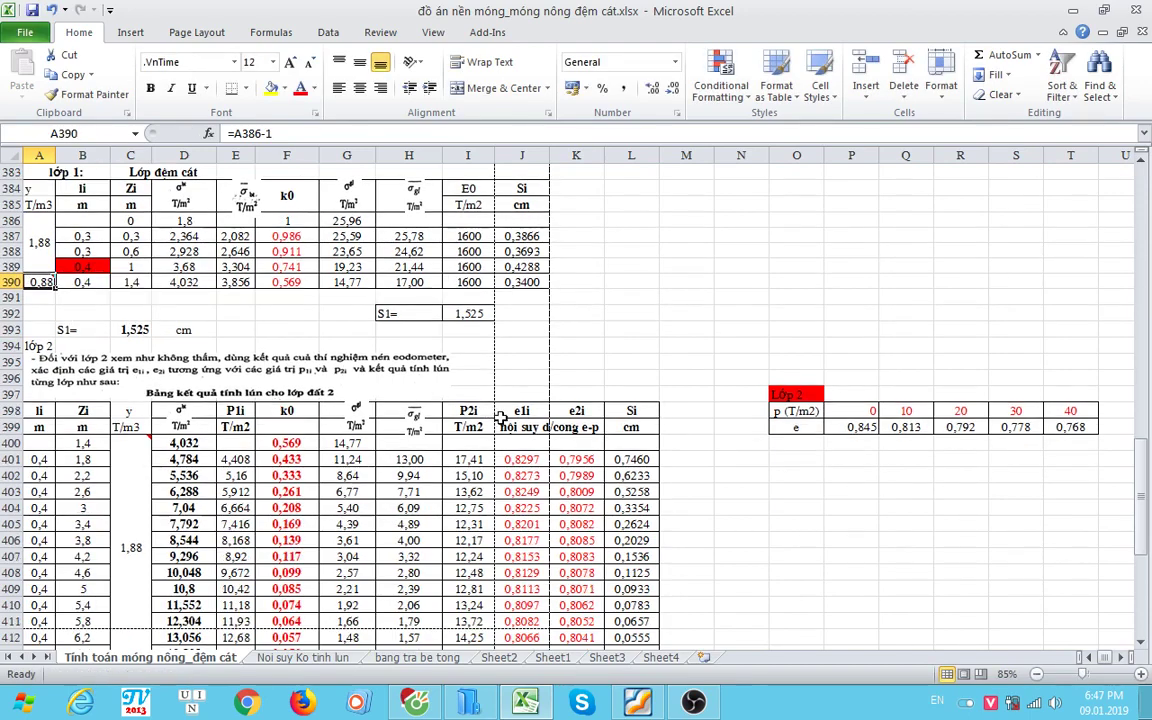
key(ctrl+s)
scroll(490, 425, down, 3)
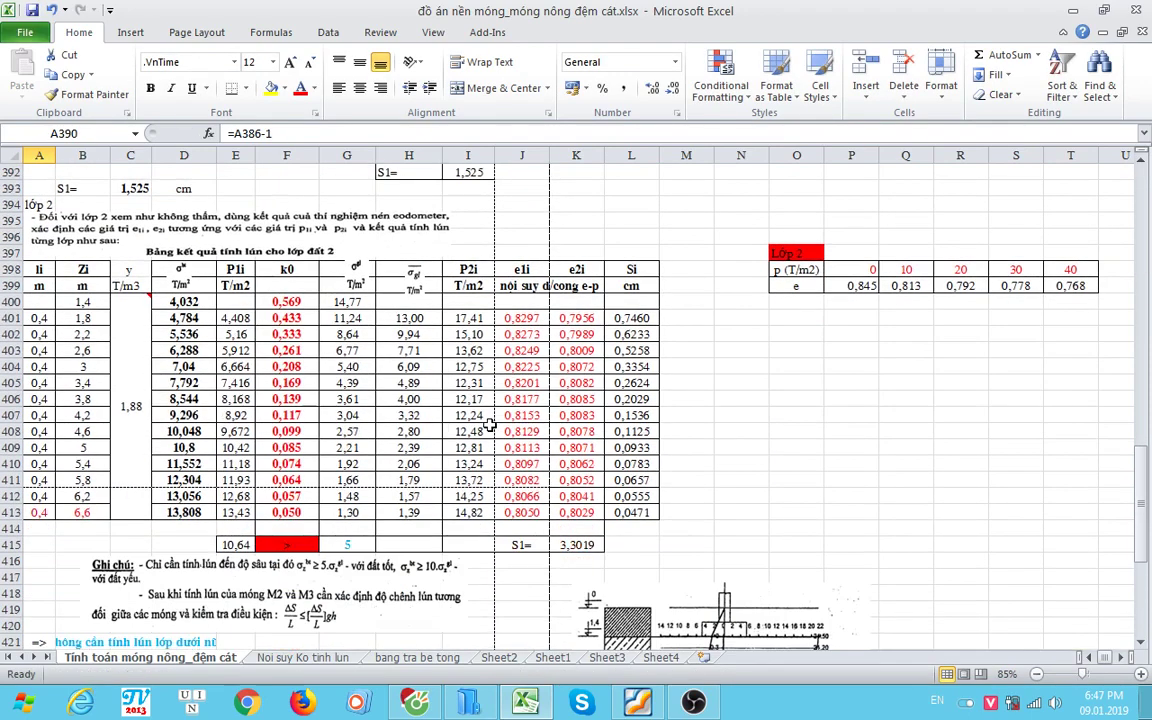
Step: Review the layer thickness formula in A401 without changing it
click(82, 318)
click(40, 318)
double_click(40, 318)
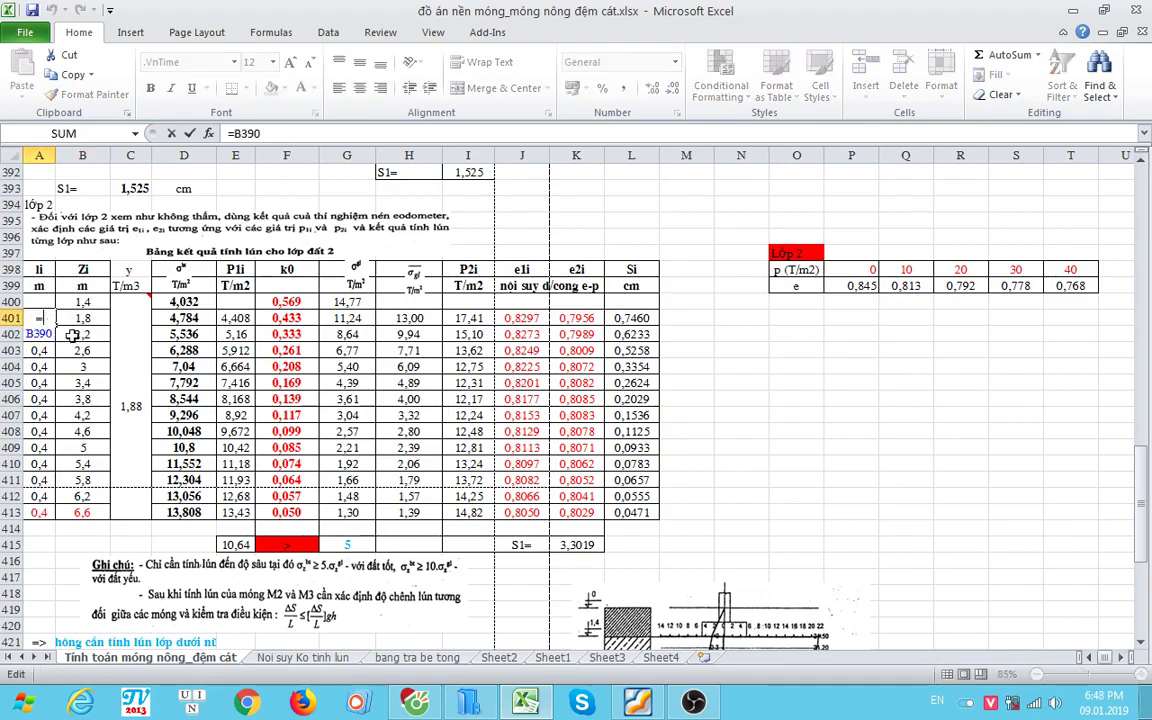
scroll(115, 370, up, 1)
key(Escape)
Step: Enter =A401+B400 as B401's depth and link D400 to the layer 1 stress in D390
key(Right)
text(=A401+B400)
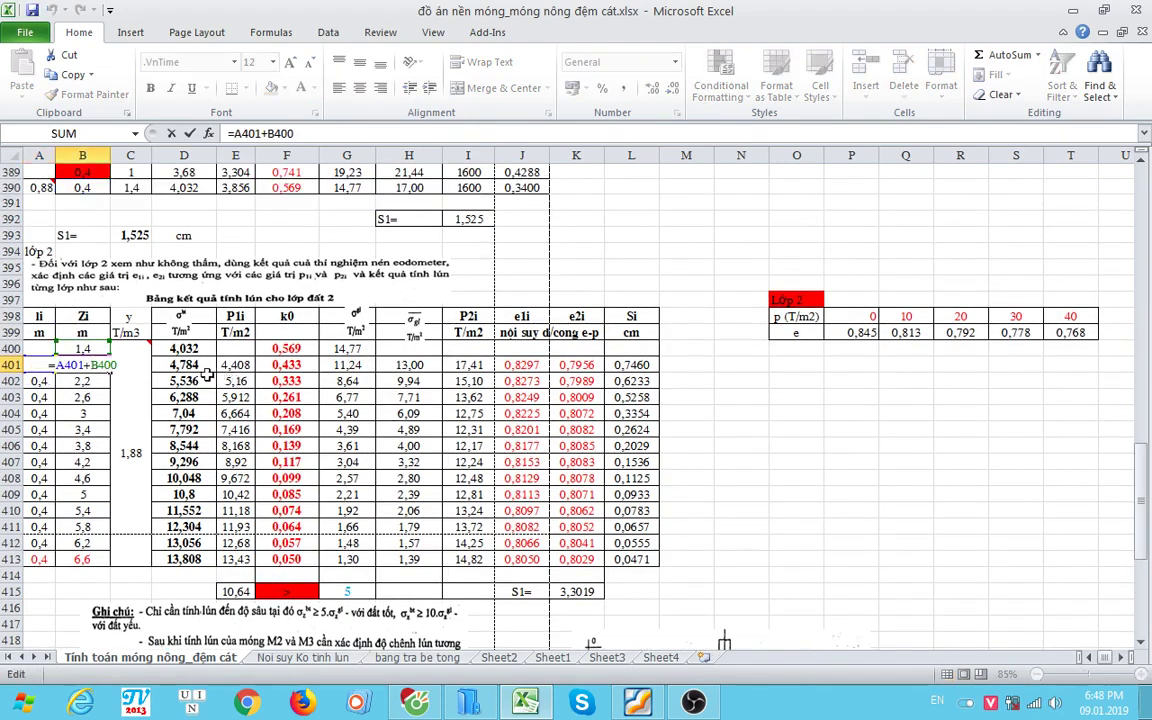
click(184, 348)
text(=)
click(184, 188)
scroll(279, 395, up, 4)
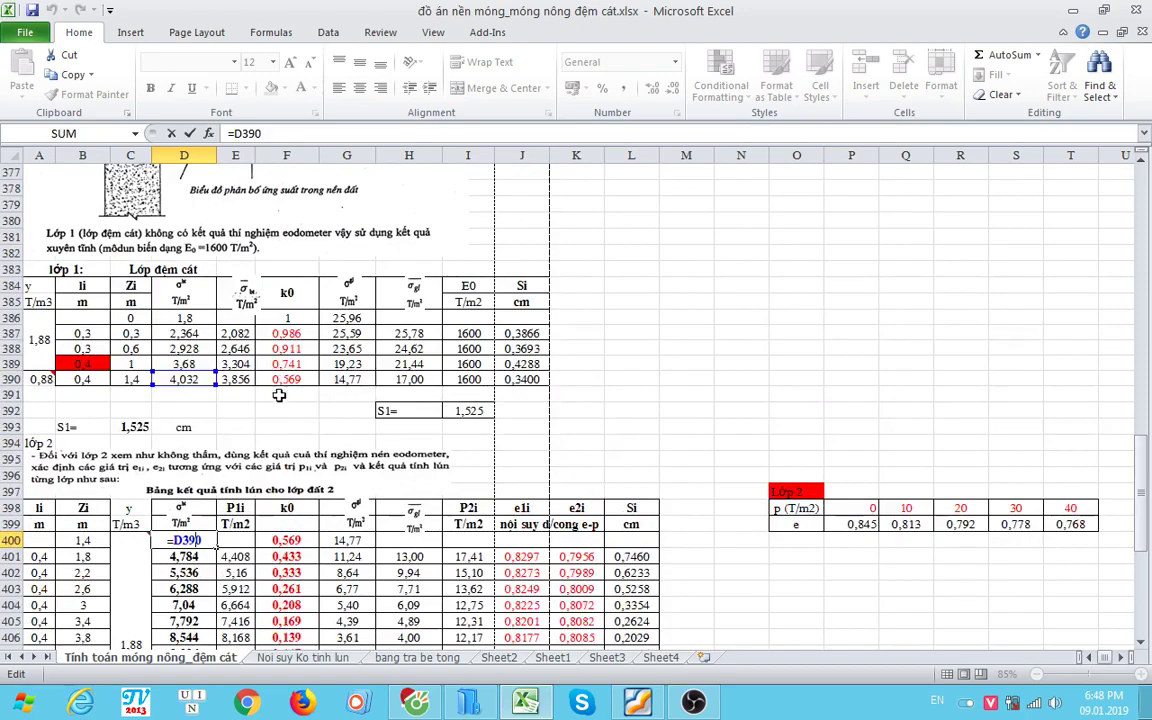
key(Return)
Step: Check the D401, E401 and F400 formulas, then go to the 'Noi suy Ko tinh lun' sheet
key(F2)
key(Escape)
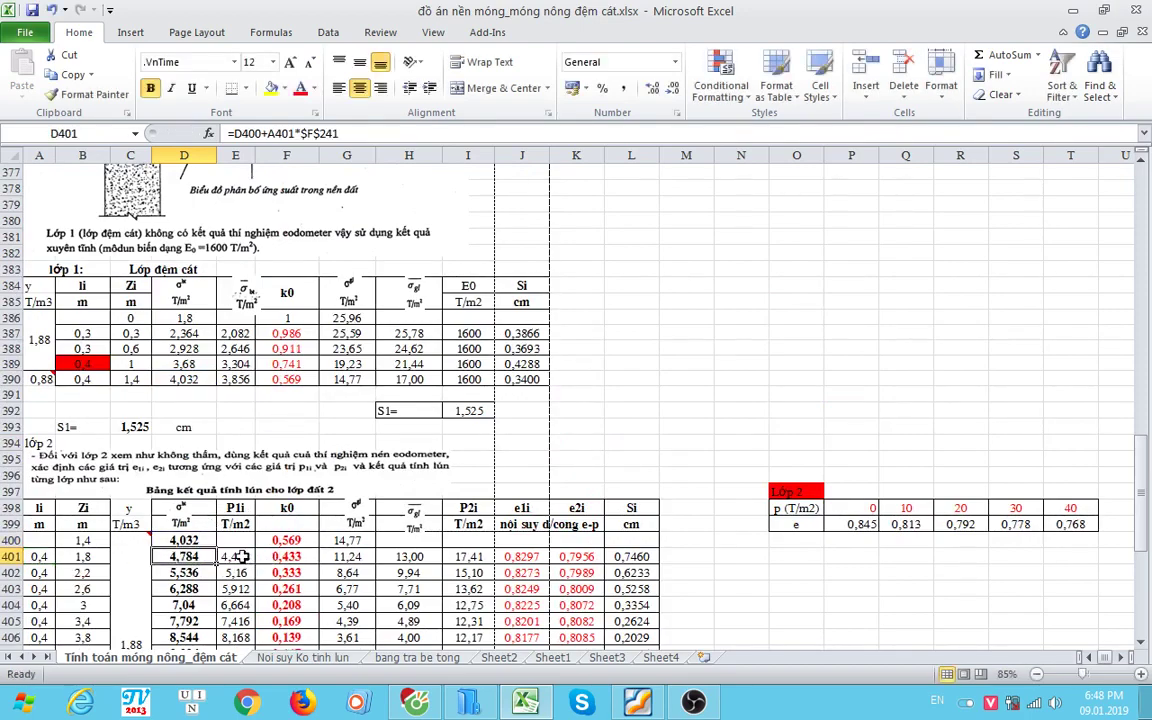
click(241, 556)
scroll(336, 455, down, 2)
click(299, 443)
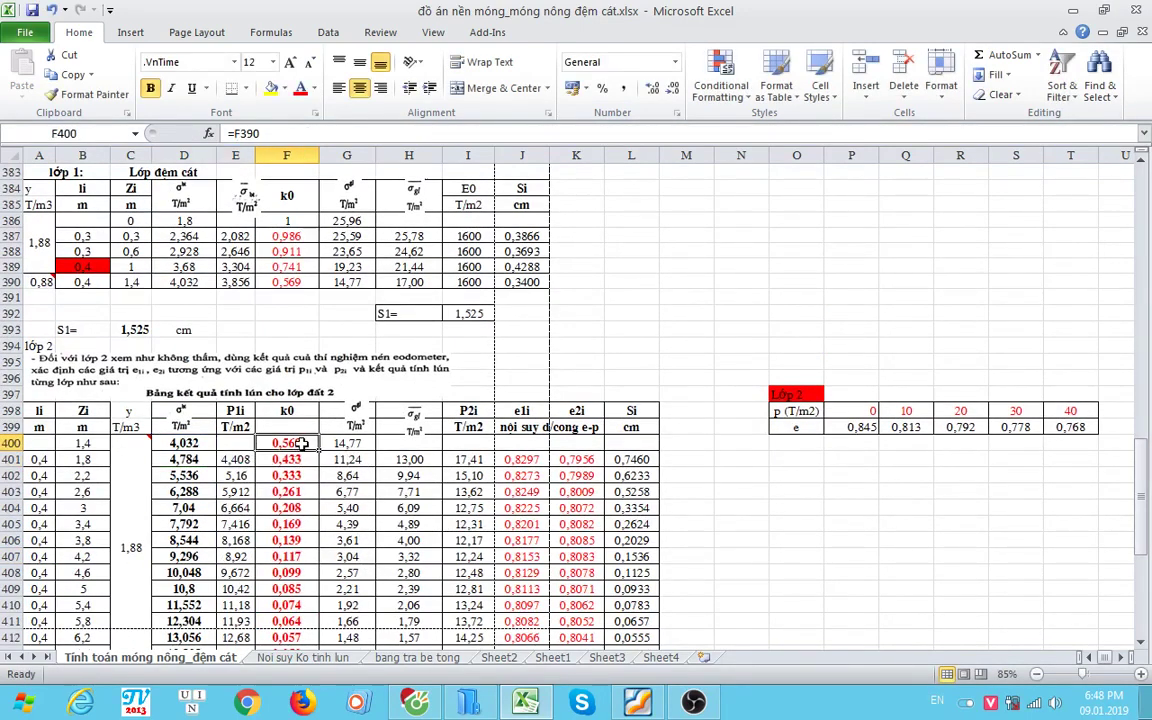
scroll(299, 443, down, 2)
drag(286, 348, 307, 560)
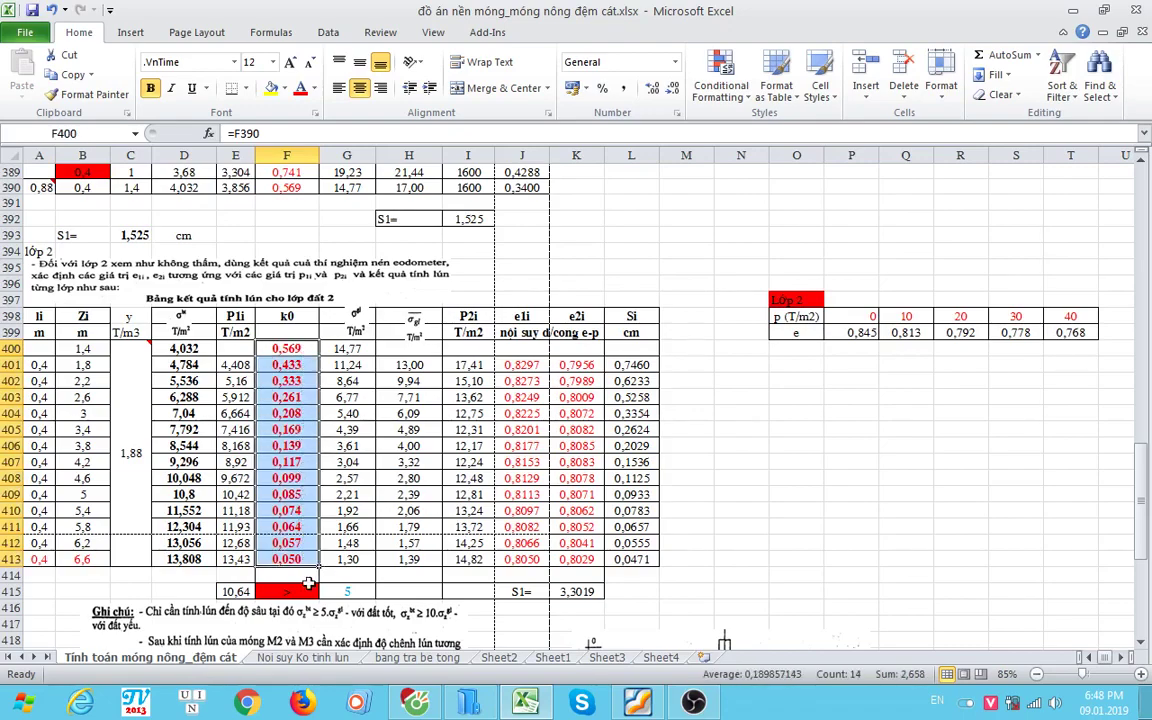
click(302, 658)
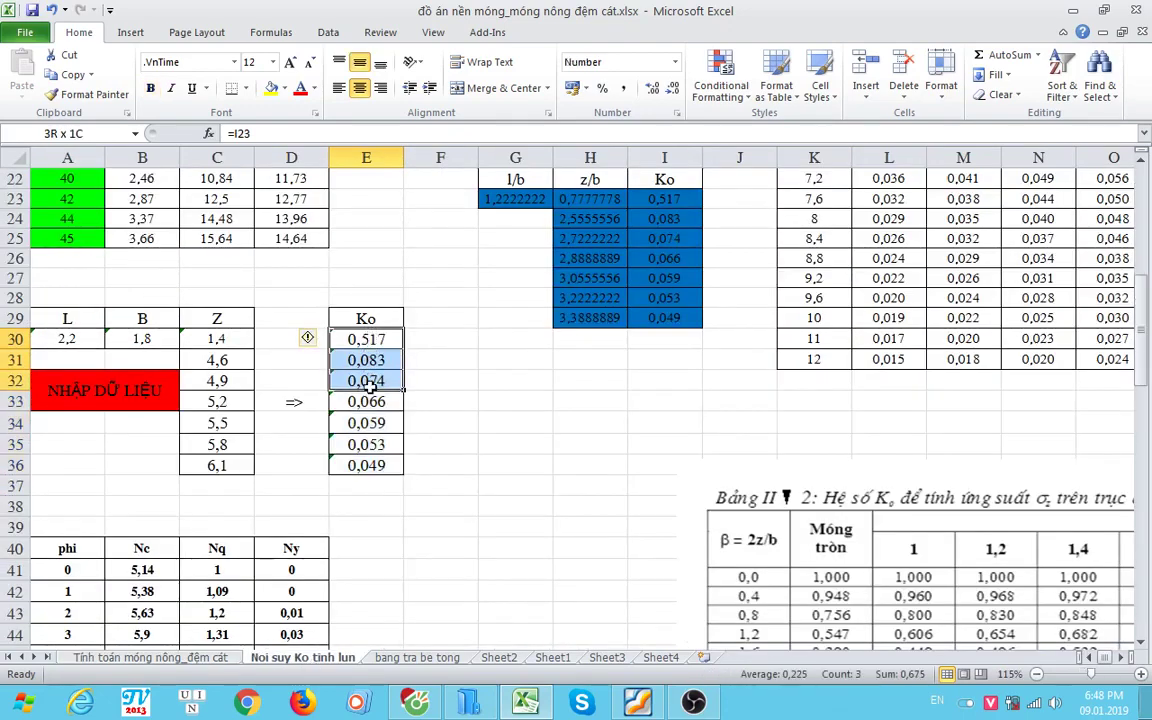
Step: Review L, B, the Z depths to 6,1 and Ko values, then inspect G400 on the foundation sheet
click(218, 362)
click(85, 336)
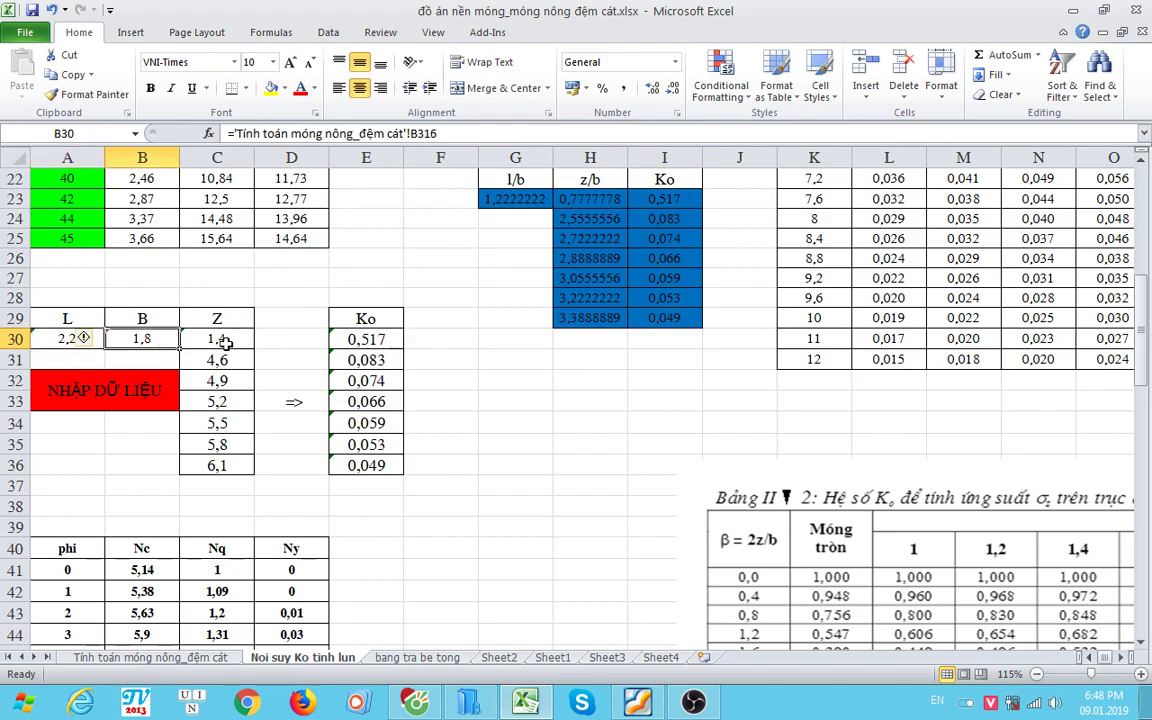
click(218, 365)
click(217, 401)
click(217, 463)
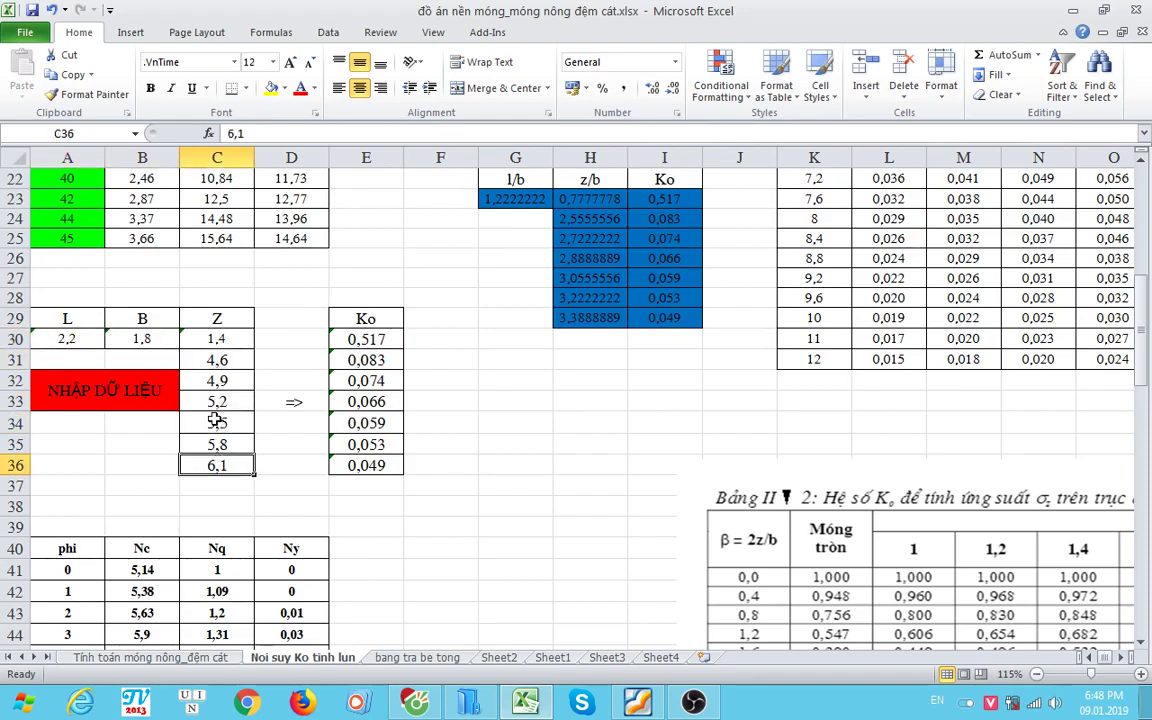
click(366, 486)
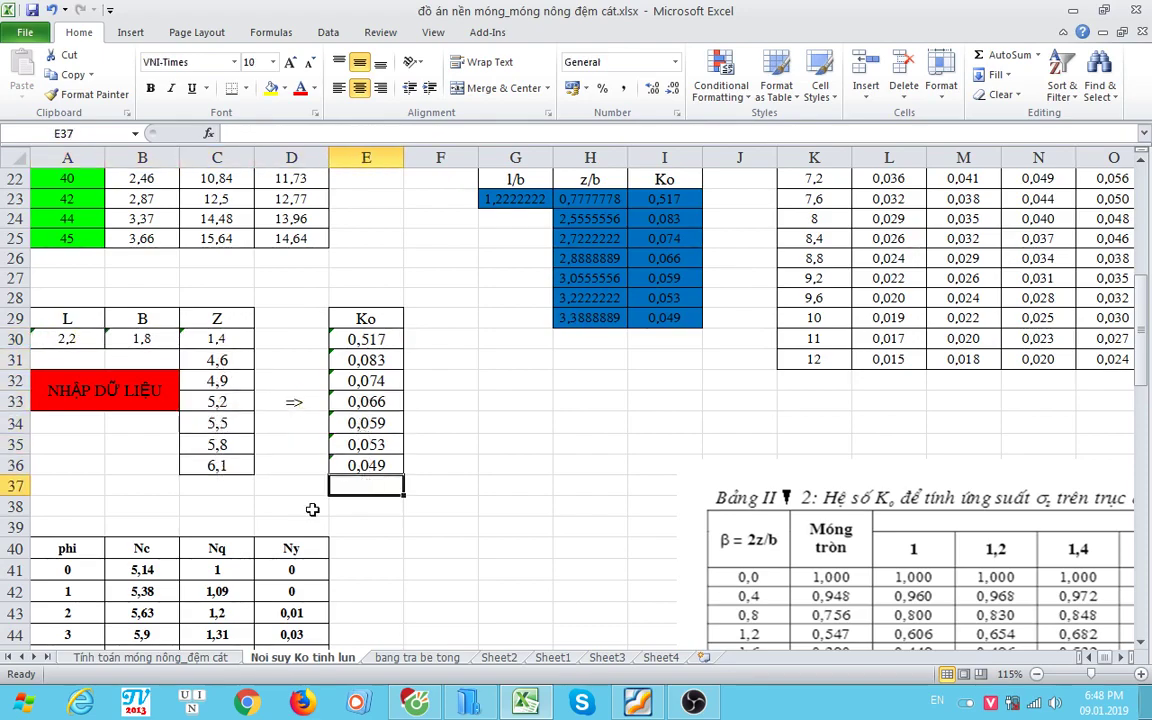
click(152, 658)
click(348, 349)
text(=G390)
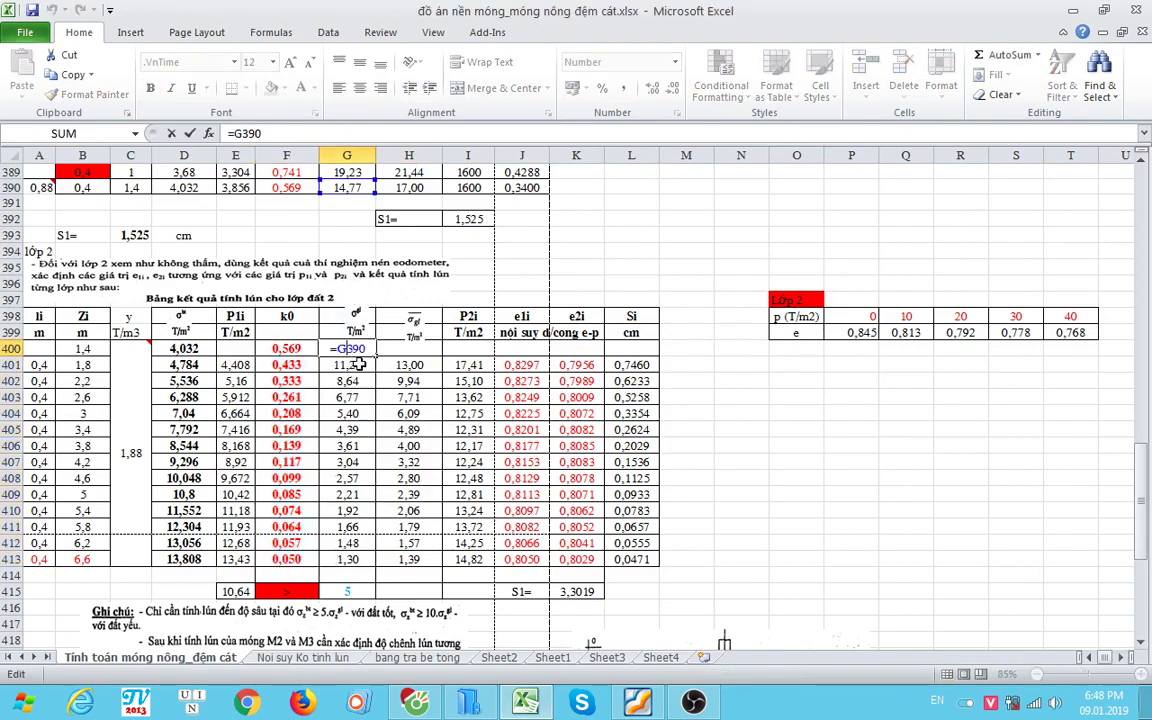
click(349, 366)
double_click(349, 366)
scroll(381, 437, up, 1)
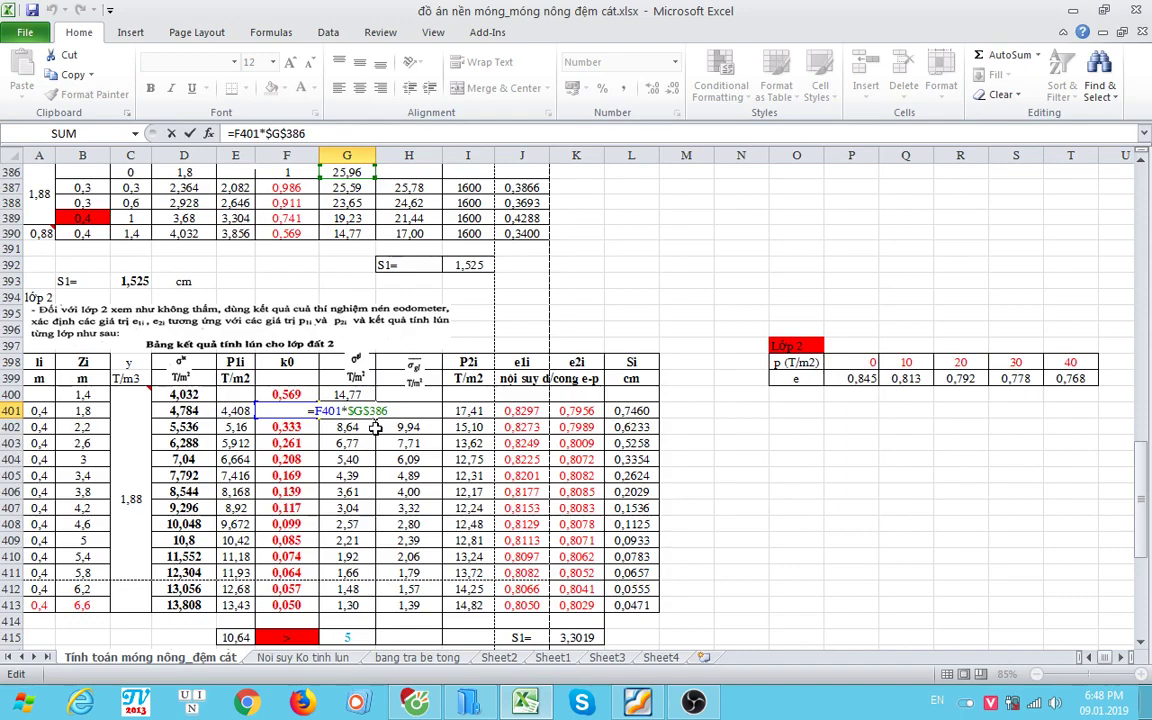
scroll(398, 427, up, 4)
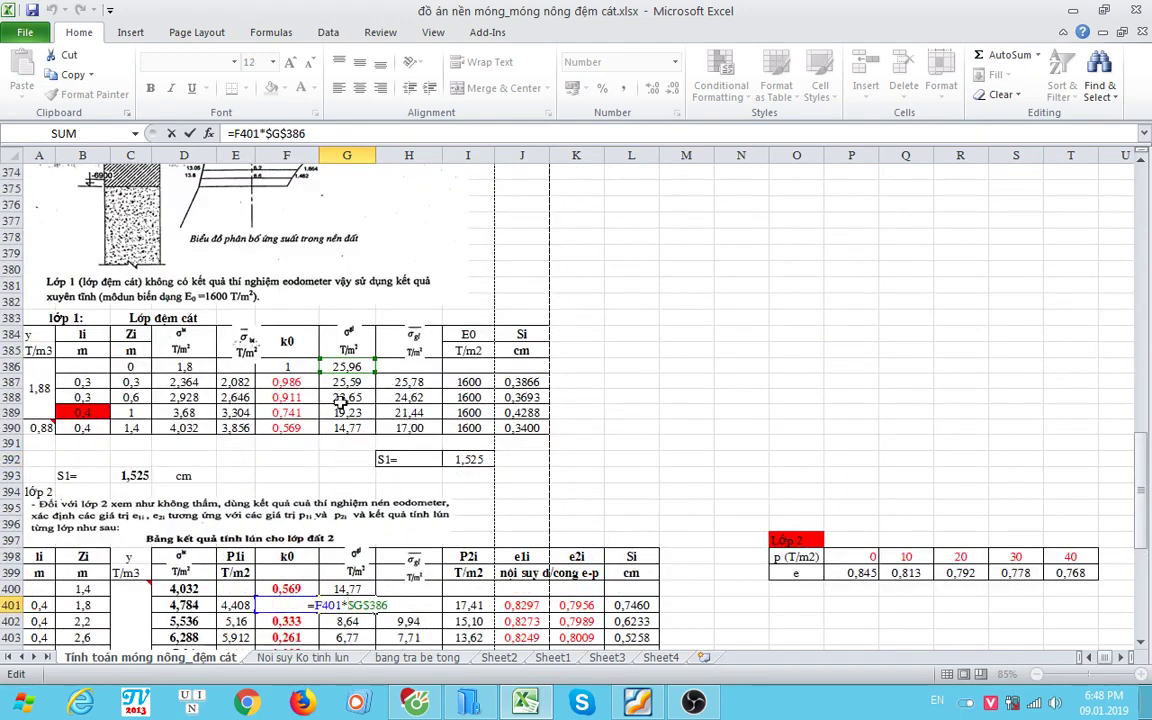
scroll(341, 400, down, 3)
scroll(341, 400, down, 2)
click(530, 380)
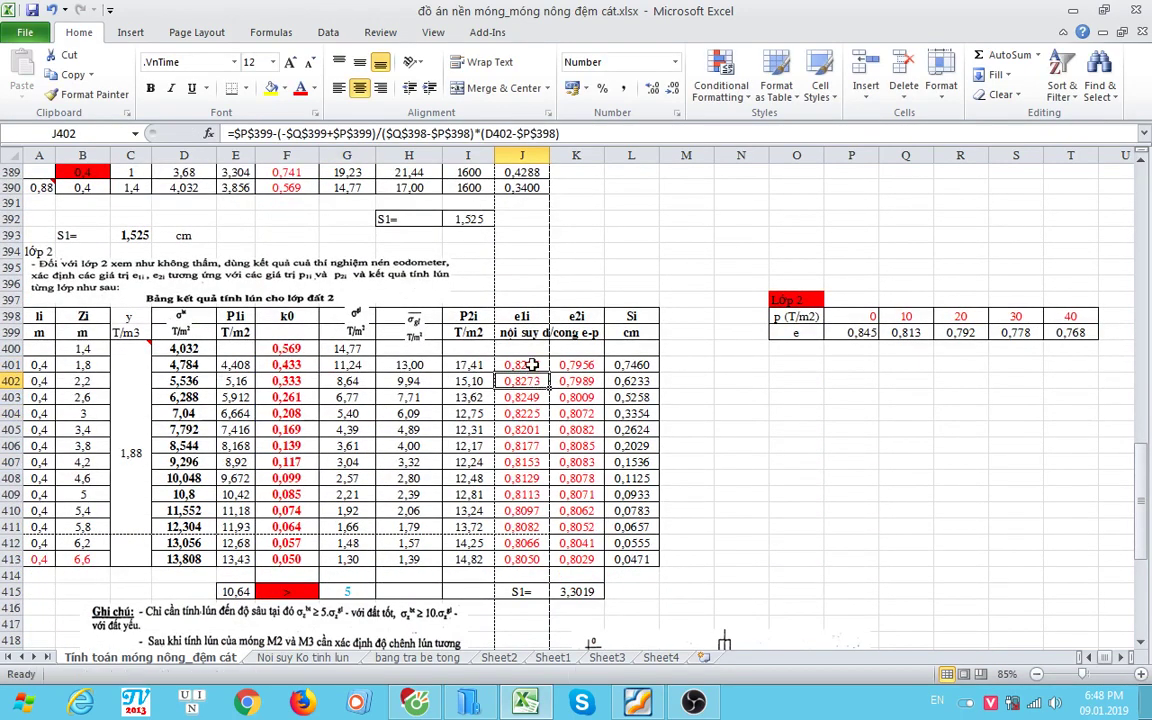
key(F2)
key(Escape)
drag(790, 300, 1070, 345)
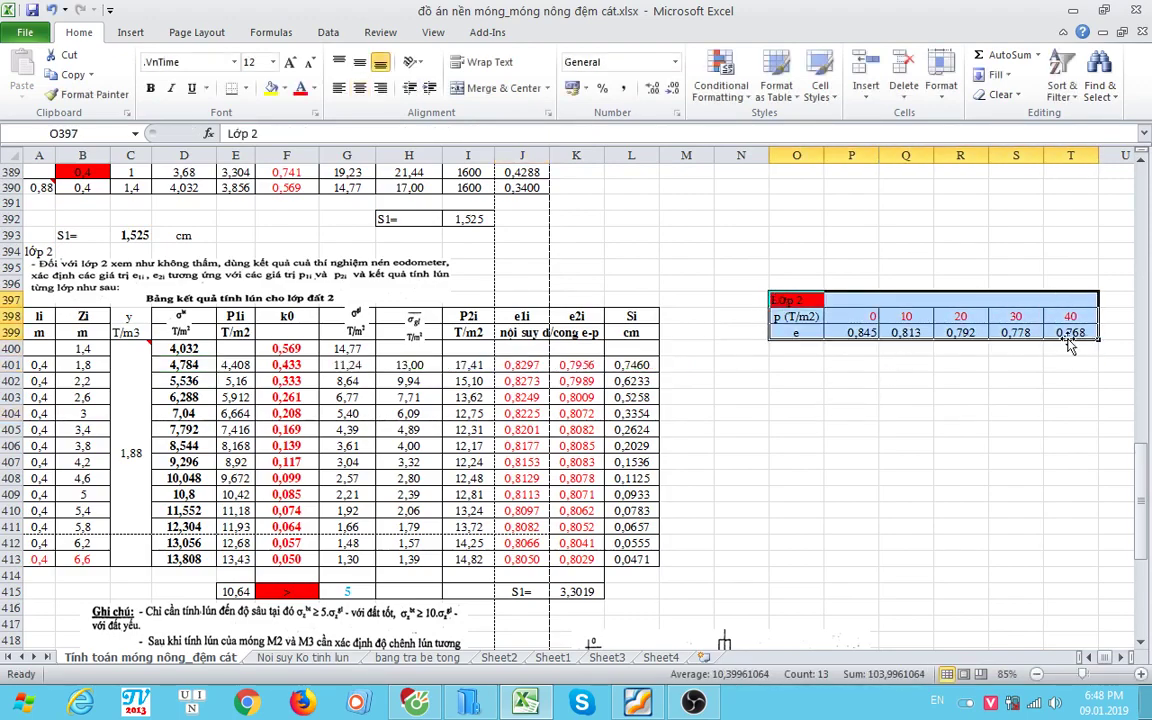
click(905, 316)
click(905, 332)
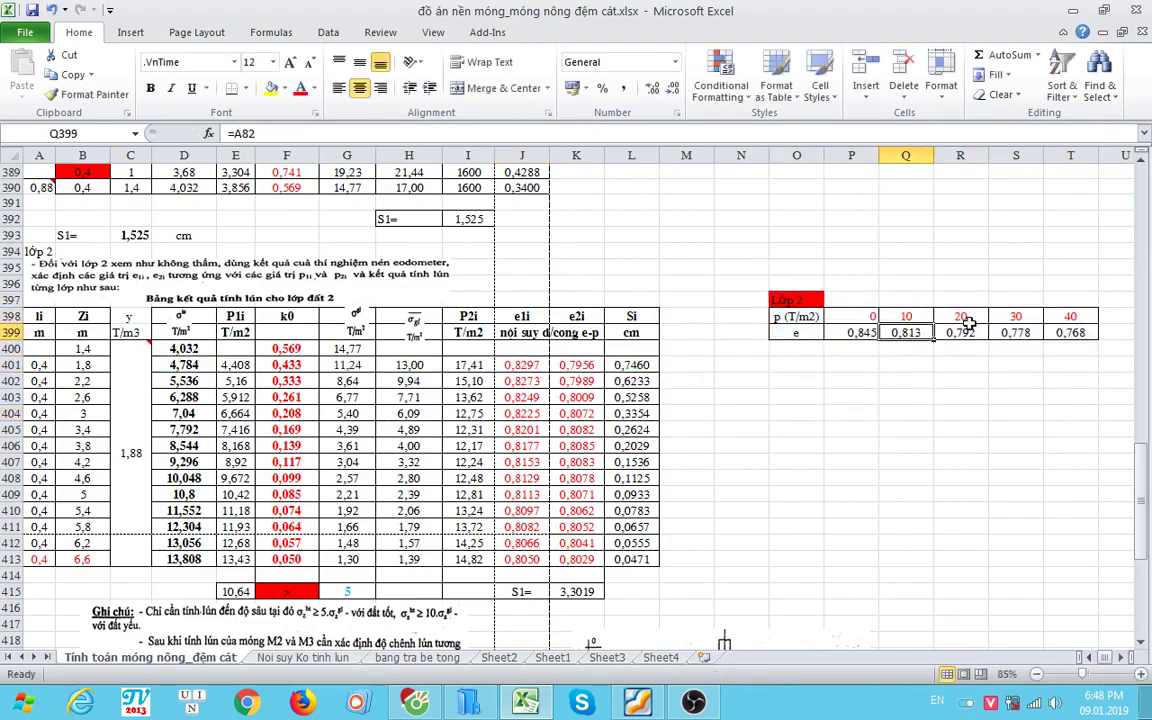
click(521, 348)
click(533, 365)
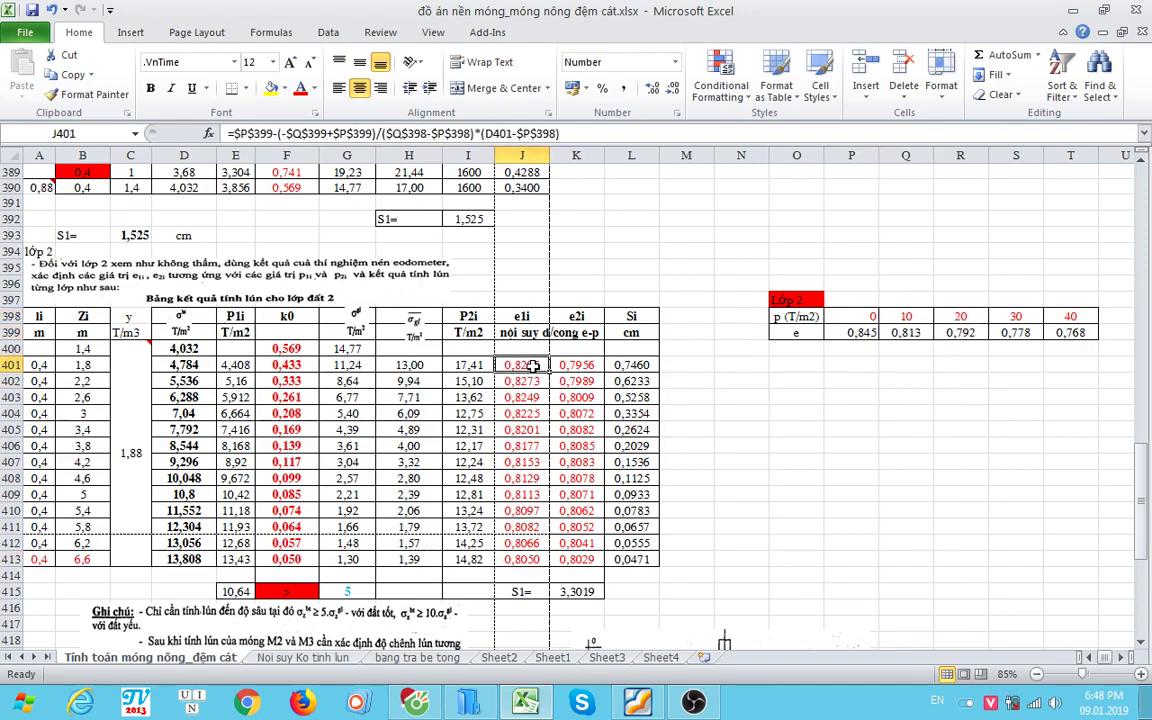
double_click(533, 365)
key(Escape)
key(F2)
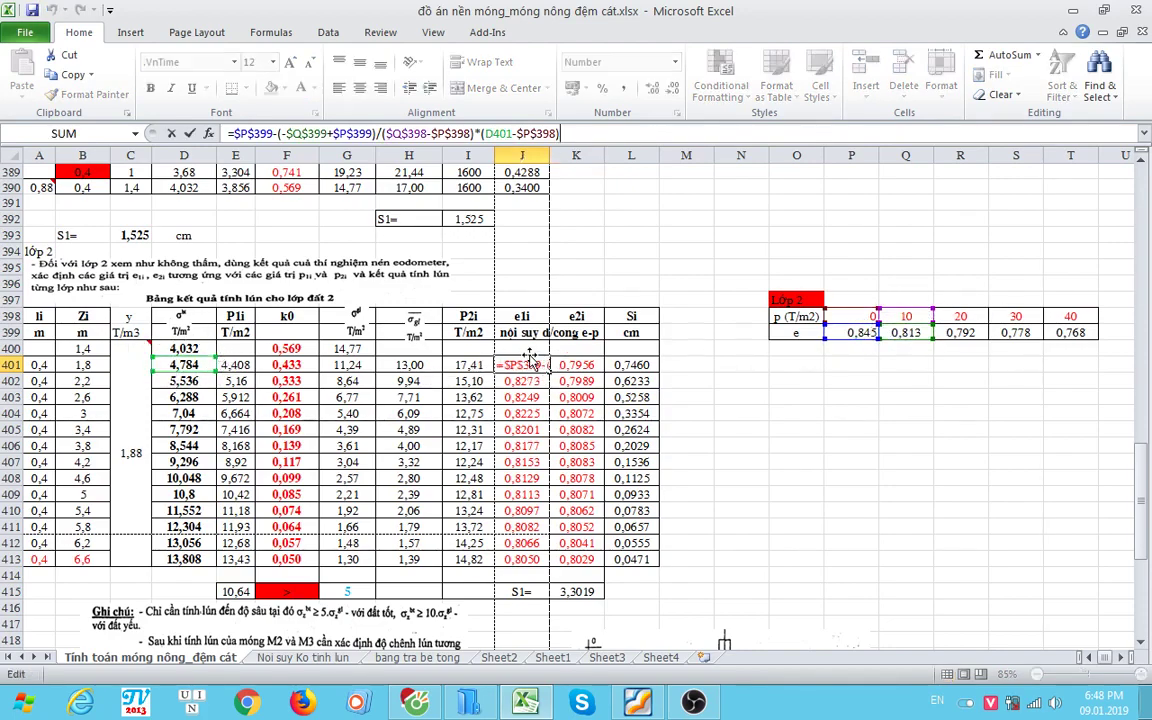
key(Escape)
scroll(591, 400, down, 1)
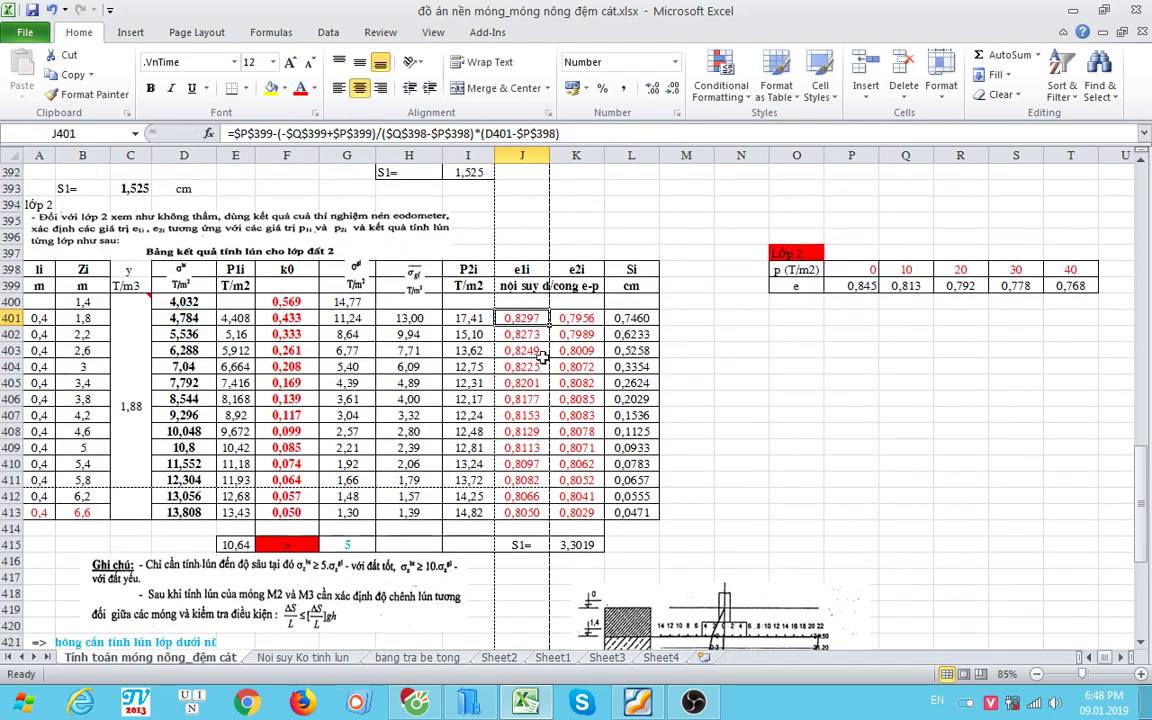
click(521, 334)
click(529, 415)
double_click(529, 415)
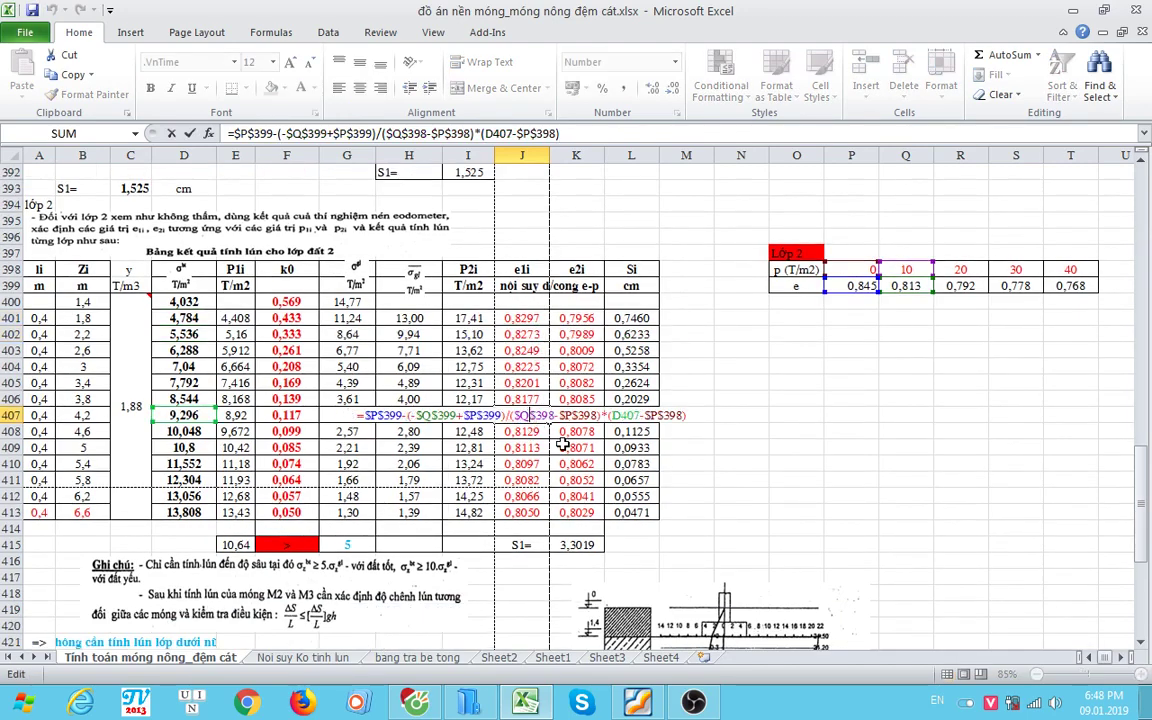
scroll(529, 415, down, 1)
click(521, 447)
double_click(521, 447)
scroll(567, 464, down, 1)
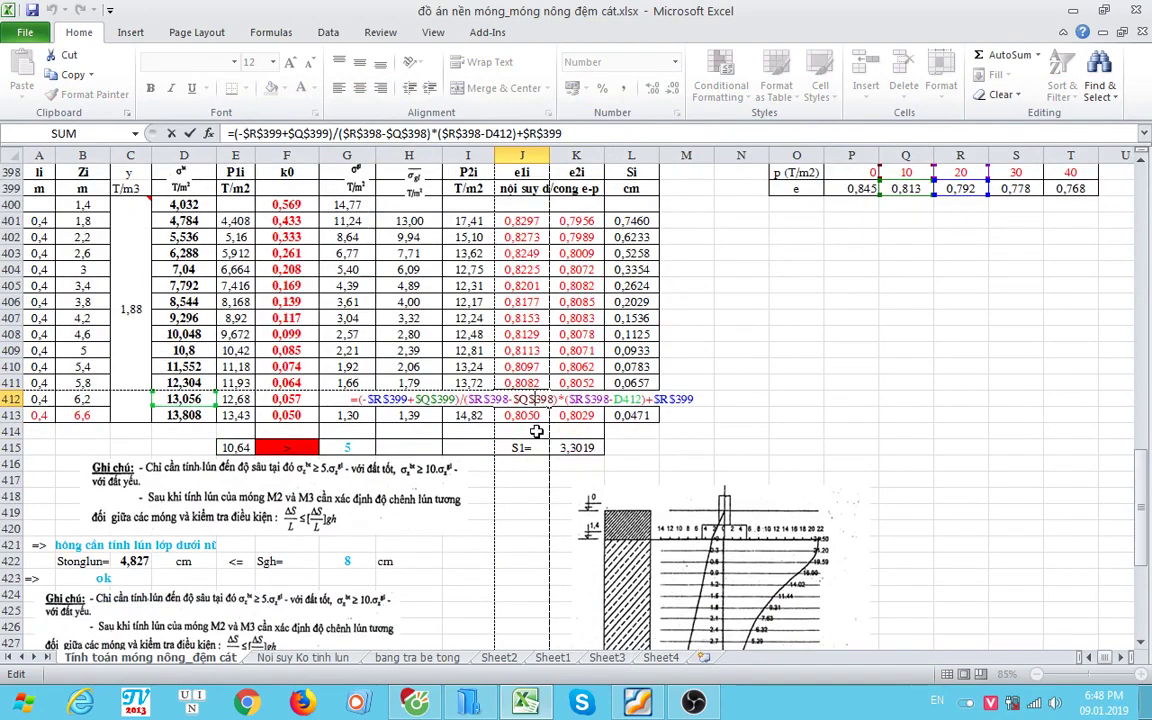
key(Return)
double_click(593, 415)
key(Escape)
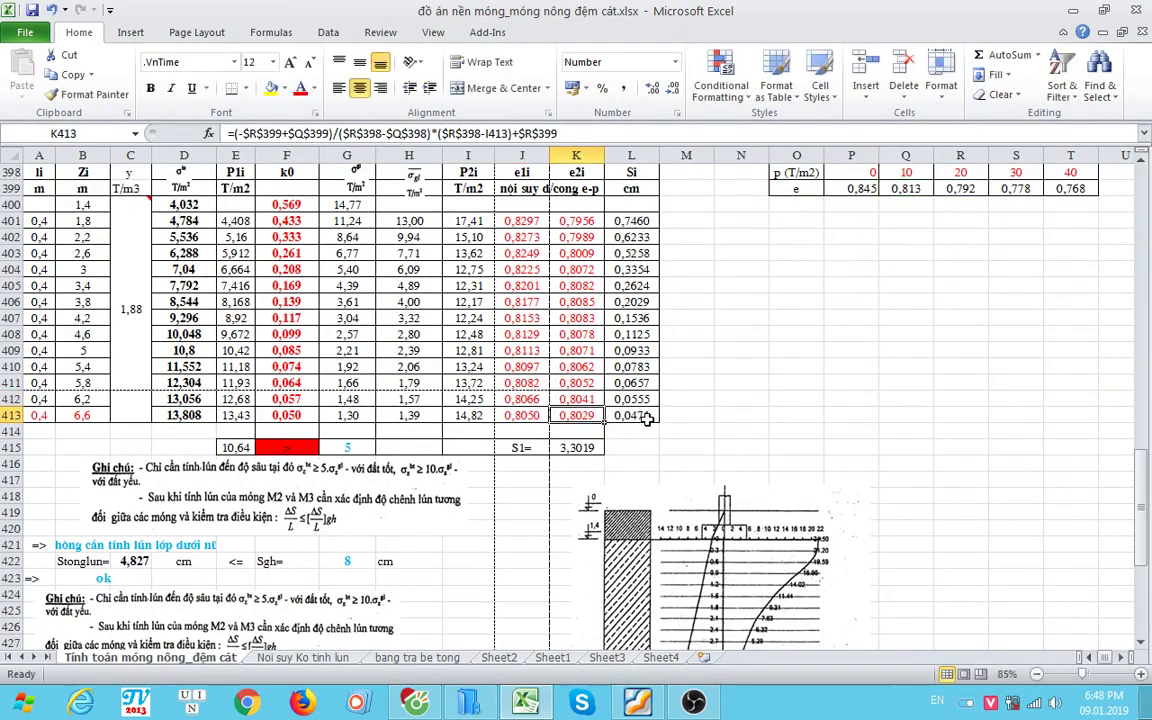
double_click(631, 415)
key(Escape)
scroll(494, 405, down, 1)
click(576, 399)
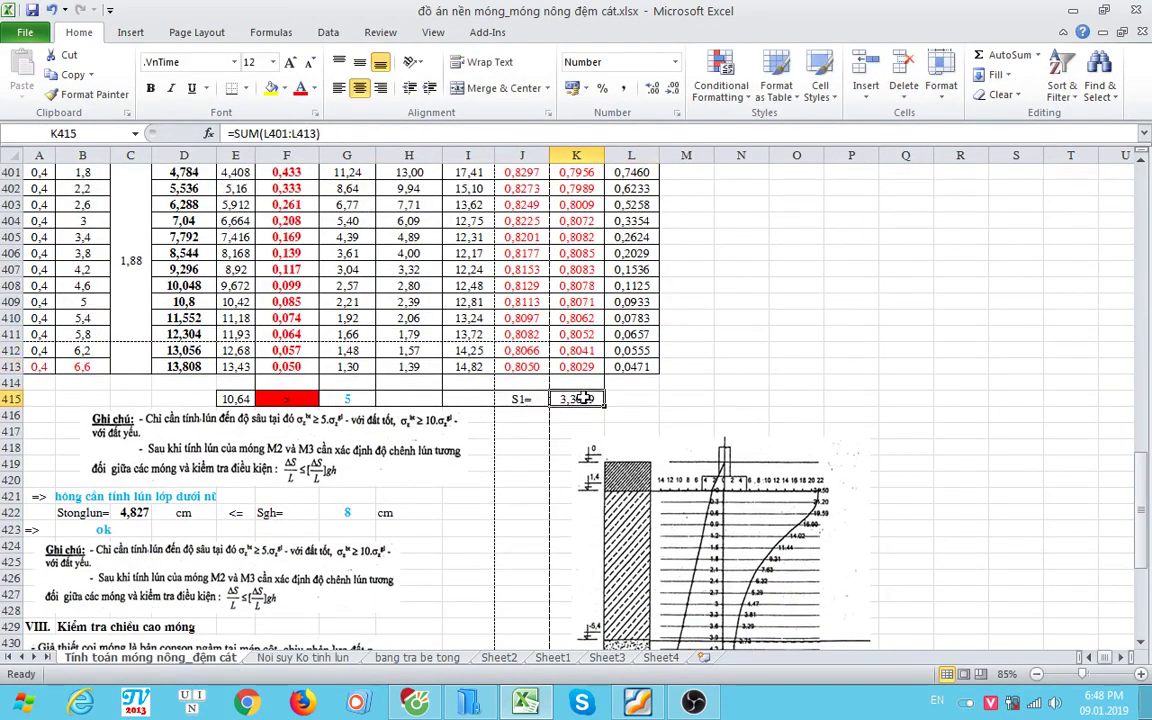
scroll(400, 380, down, 1)
click(240, 351)
double_click(240, 351)
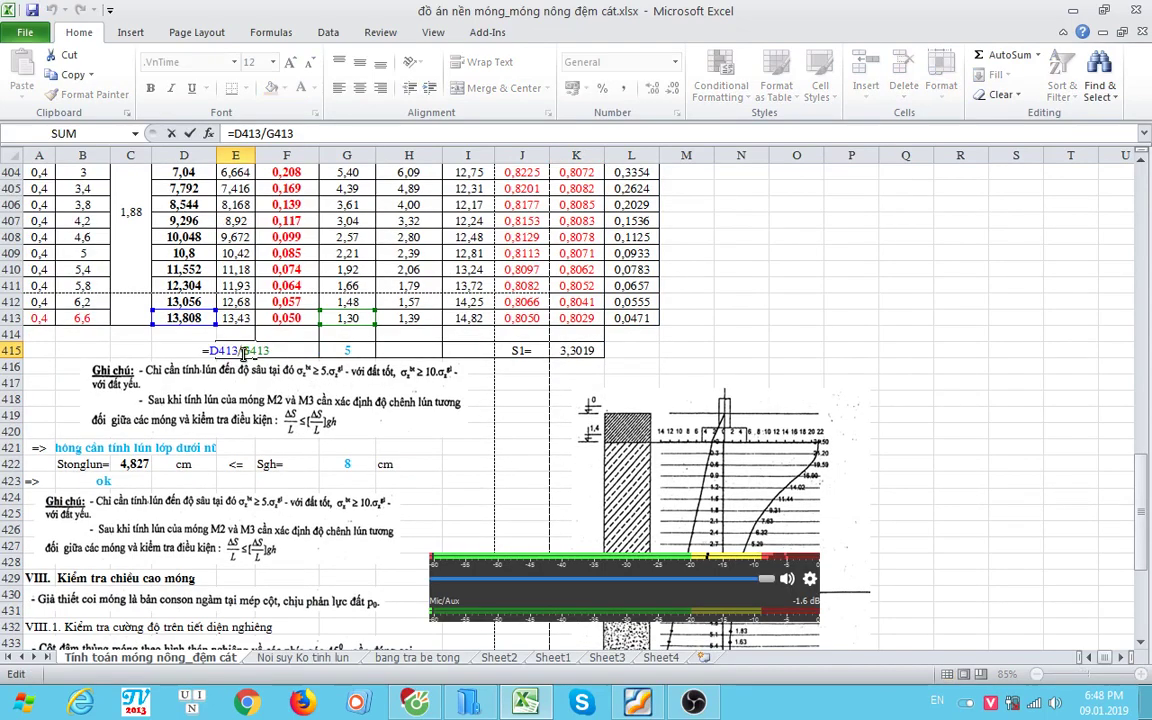
scroll(200, 330, up, 5)
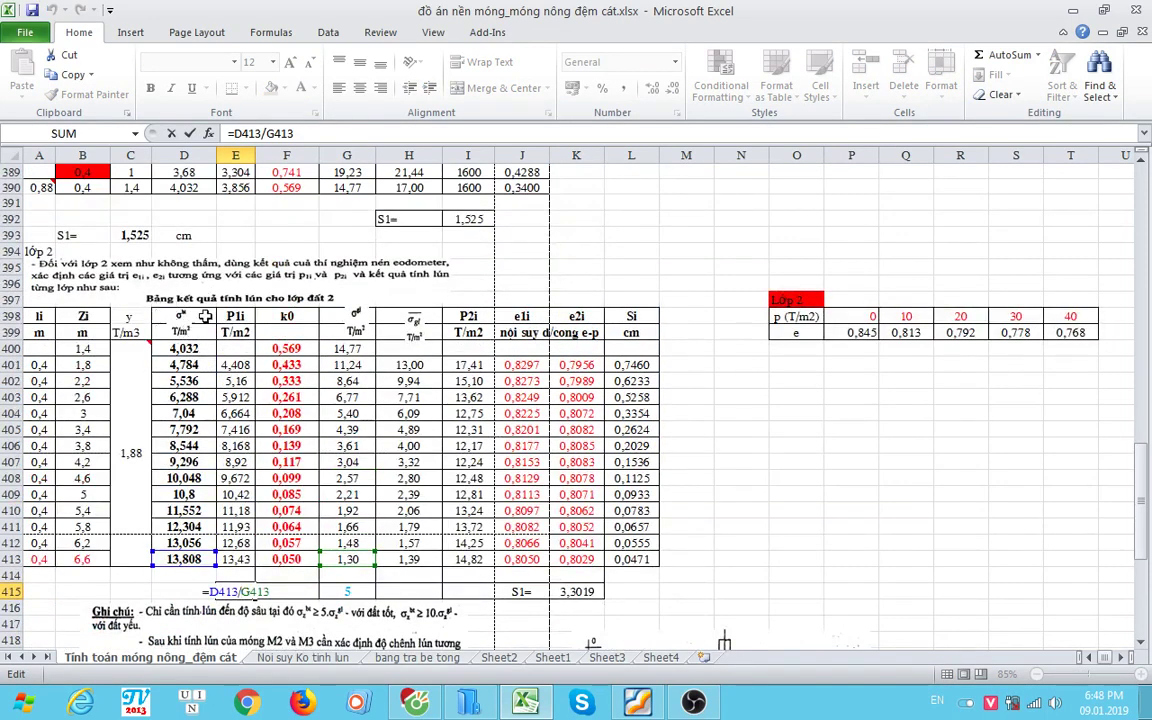
scroll(275, 500, down, 1)
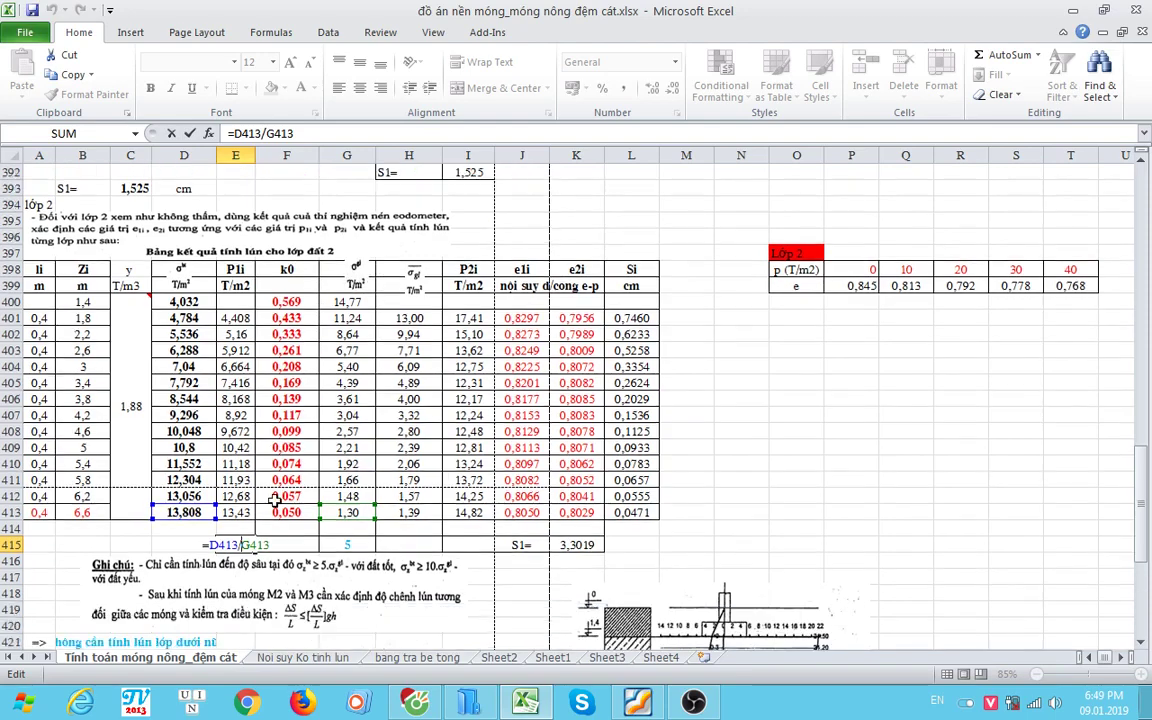
key(Escape)
click(322, 546)
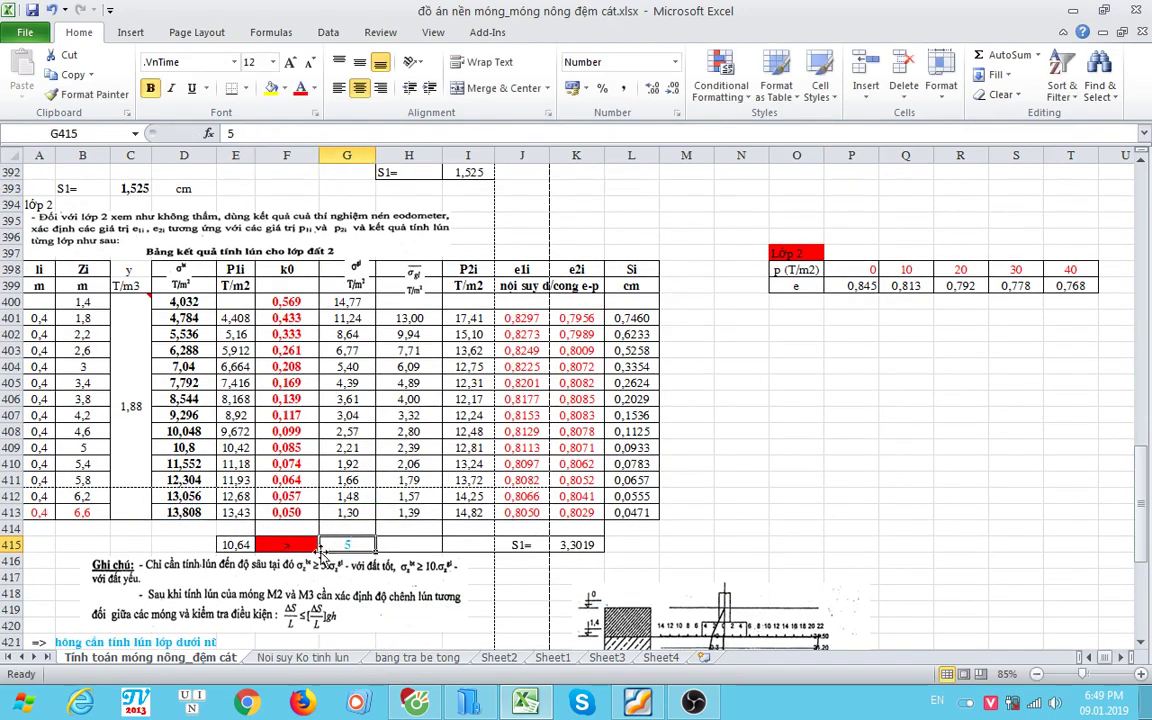
scroll(325, 545, down, 3)
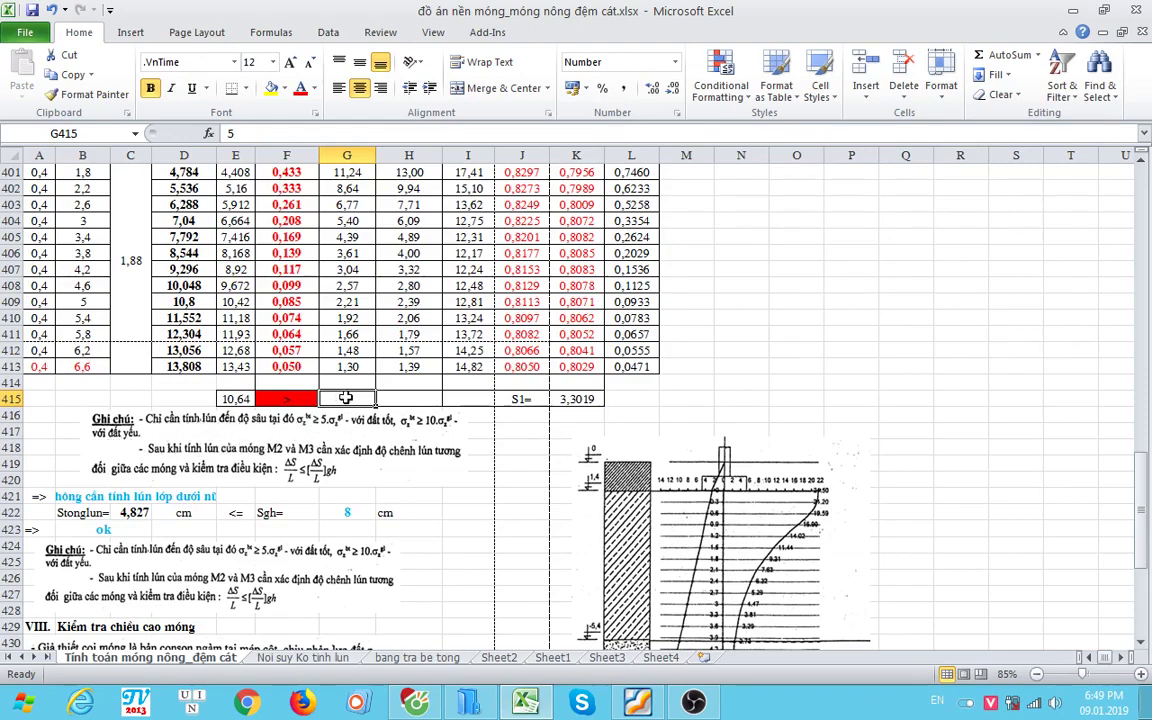
Step: Enter 10 in G415 of the settlement table and save the workbook
scroll(348, 400, down, 1)
text(10)
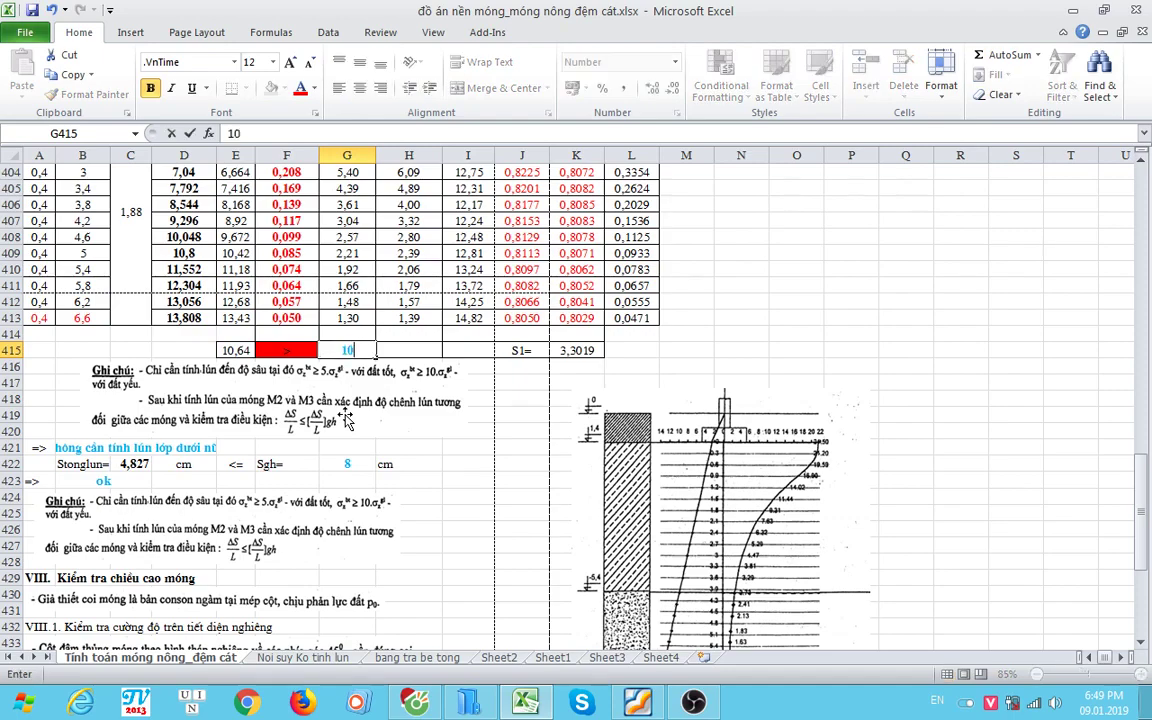
key(Return)
key(ctrl+s)
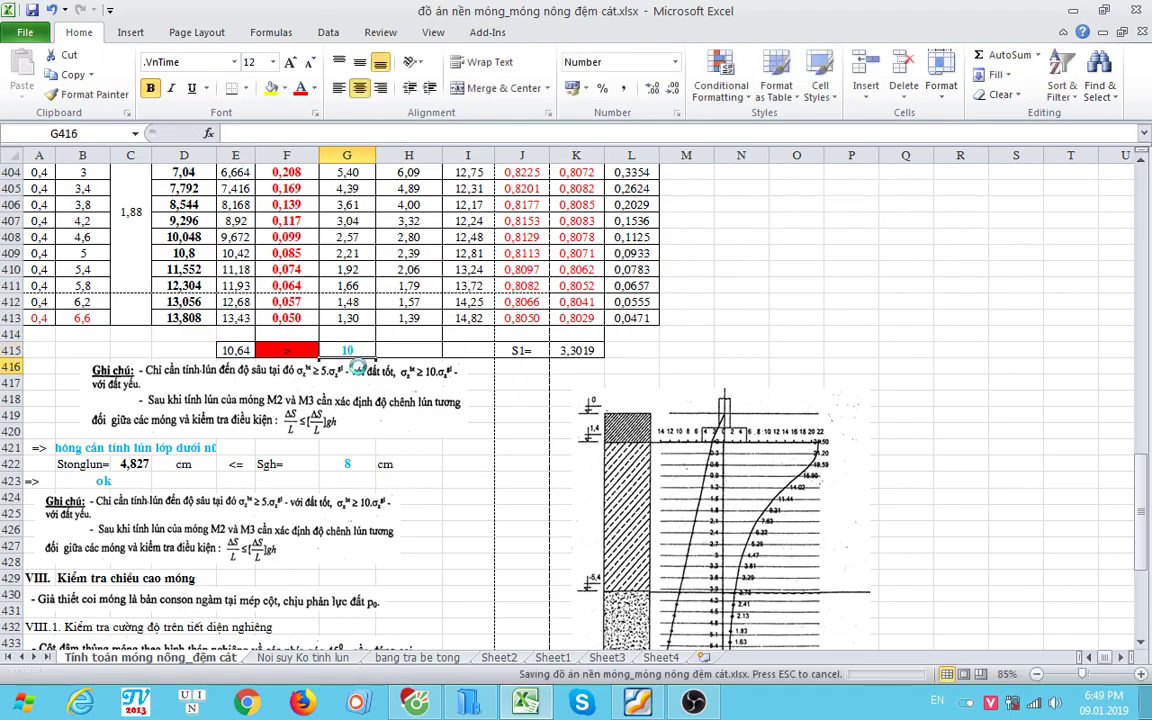
Step: Inspect the settlement sum in K415 and the total settlement formula =I392+K415 in C422
scroll(161, 329, down, 1)
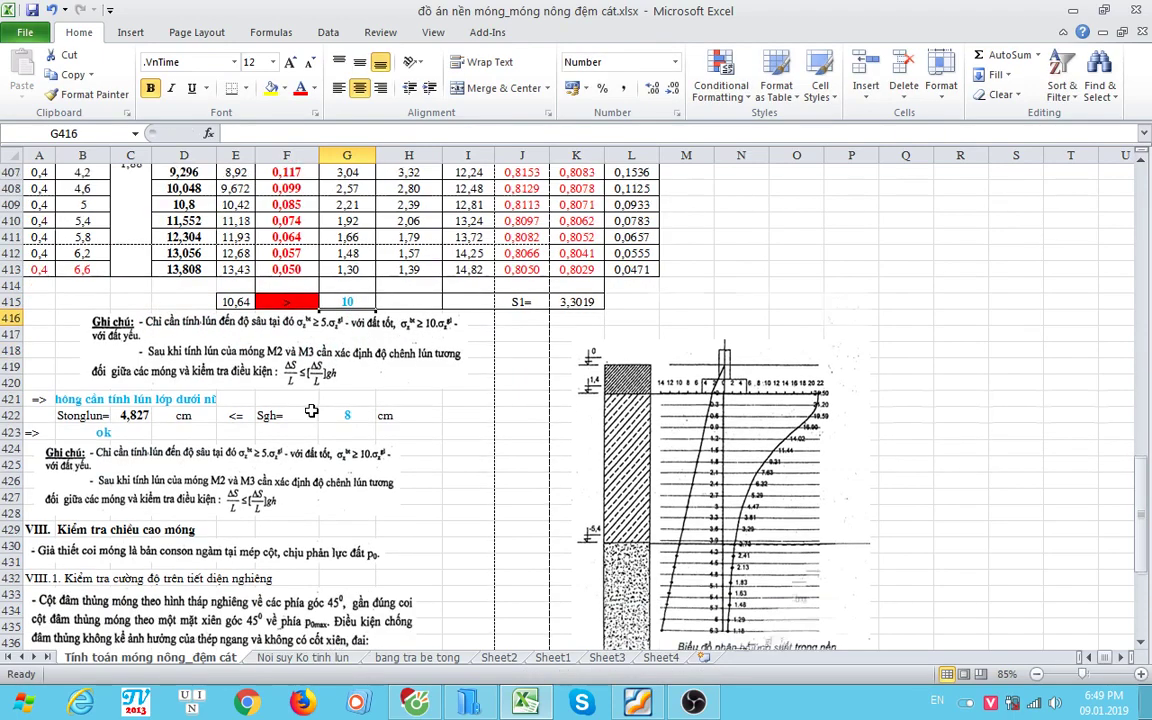
scroll(161, 329, down, 1)
scroll(358, 340, up, 1)
click(566, 305)
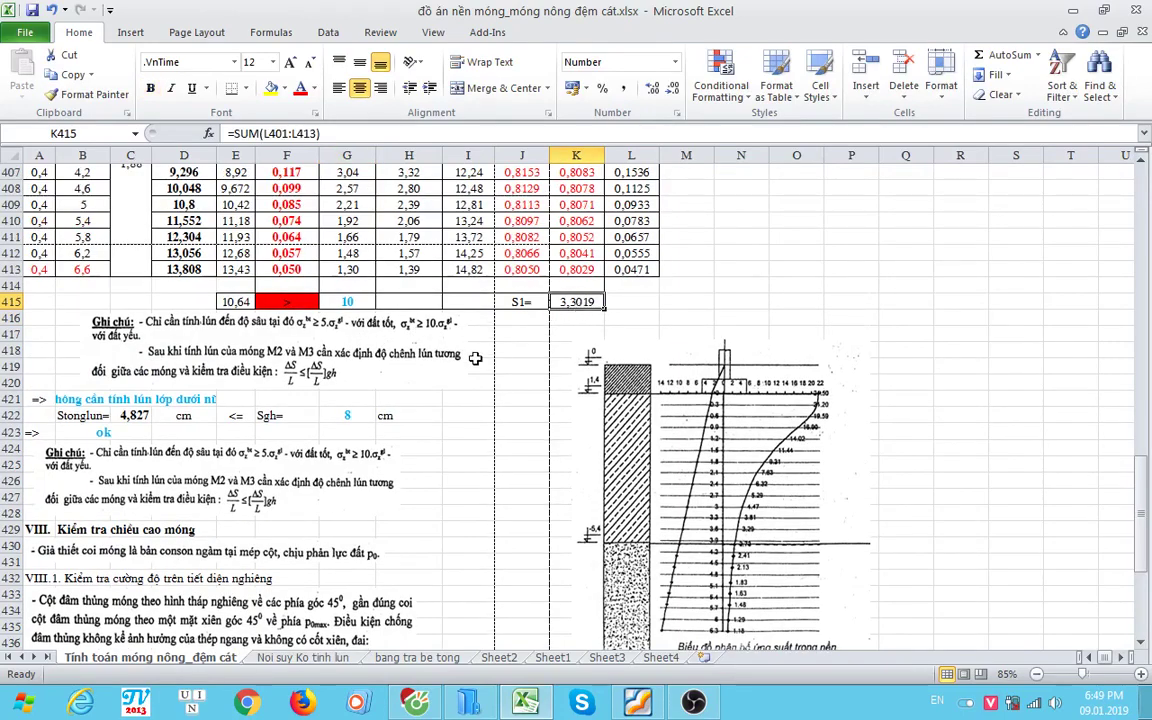
double_click(128, 415)
Step: Leave C422 unchanged and compare total settlement 4,827 cm with the allowable 8 cm in G422
scroll(455, 345, up, 7)
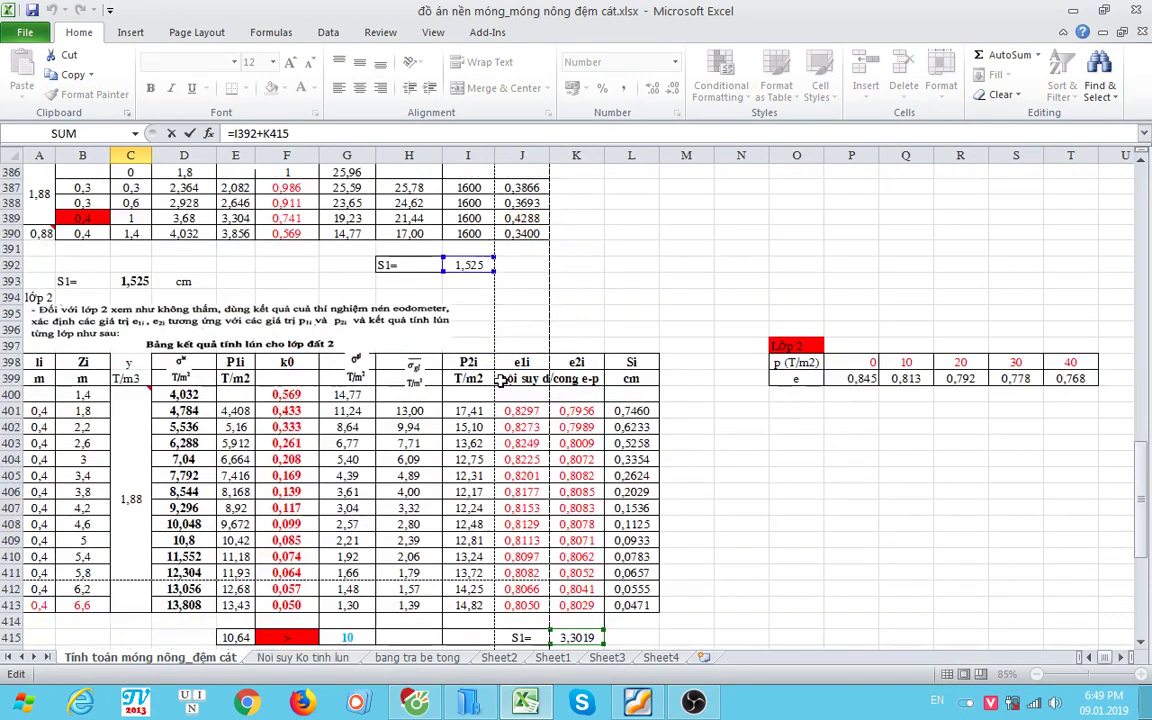
scroll(427, 424, down, 3)
scroll(425, 424, down, 3)
key(ctrl+s)
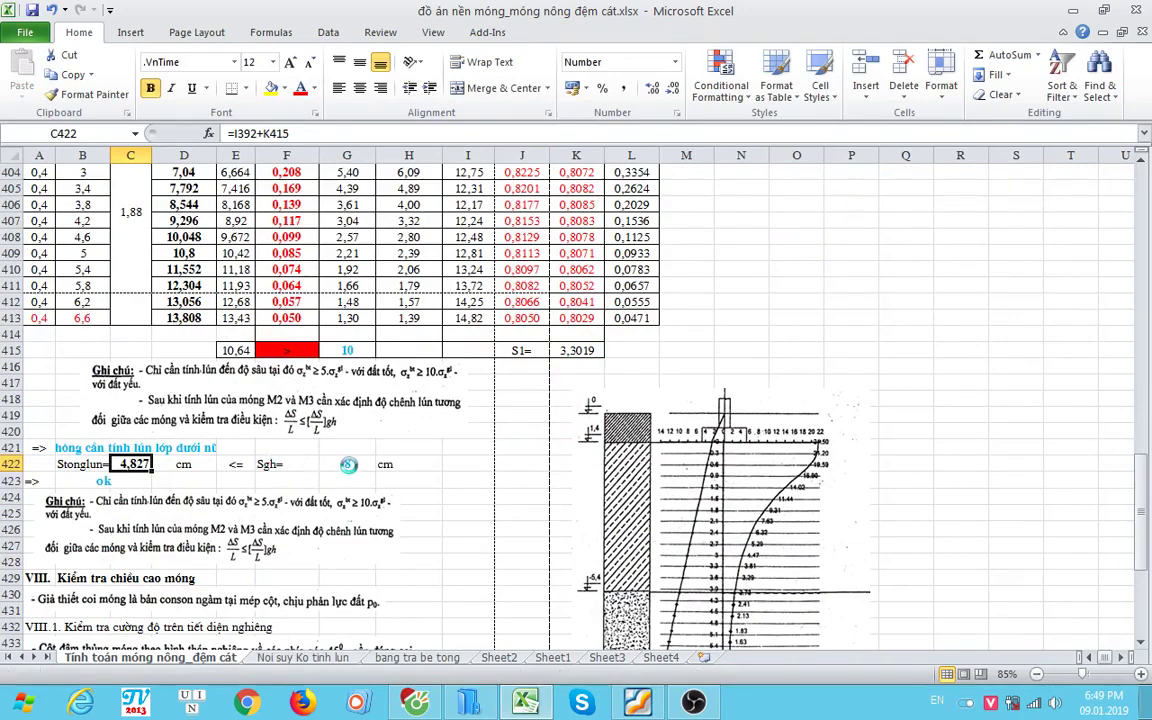
click(348, 464)
scroll(155, 415, down, 2)
Step: Confirm the settlement check reads ok in B423, deselecting the note image
click(105, 387)
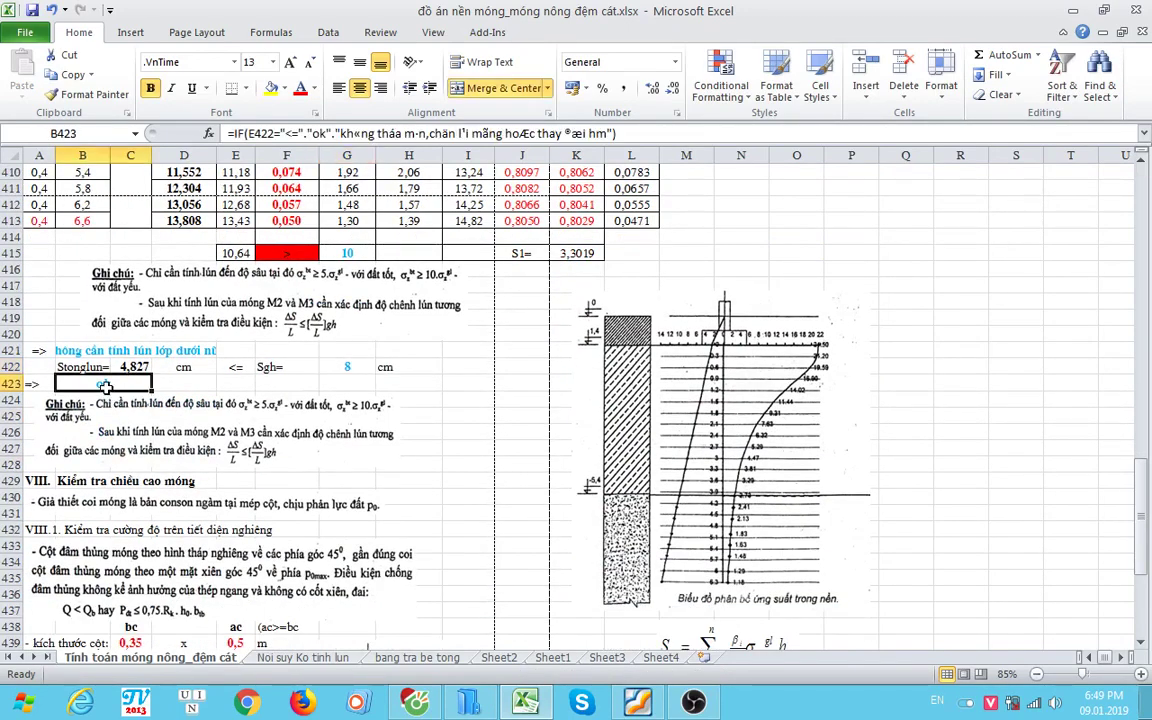
scroll(120, 400, down, 3)
click(305, 298)
click(345, 360)
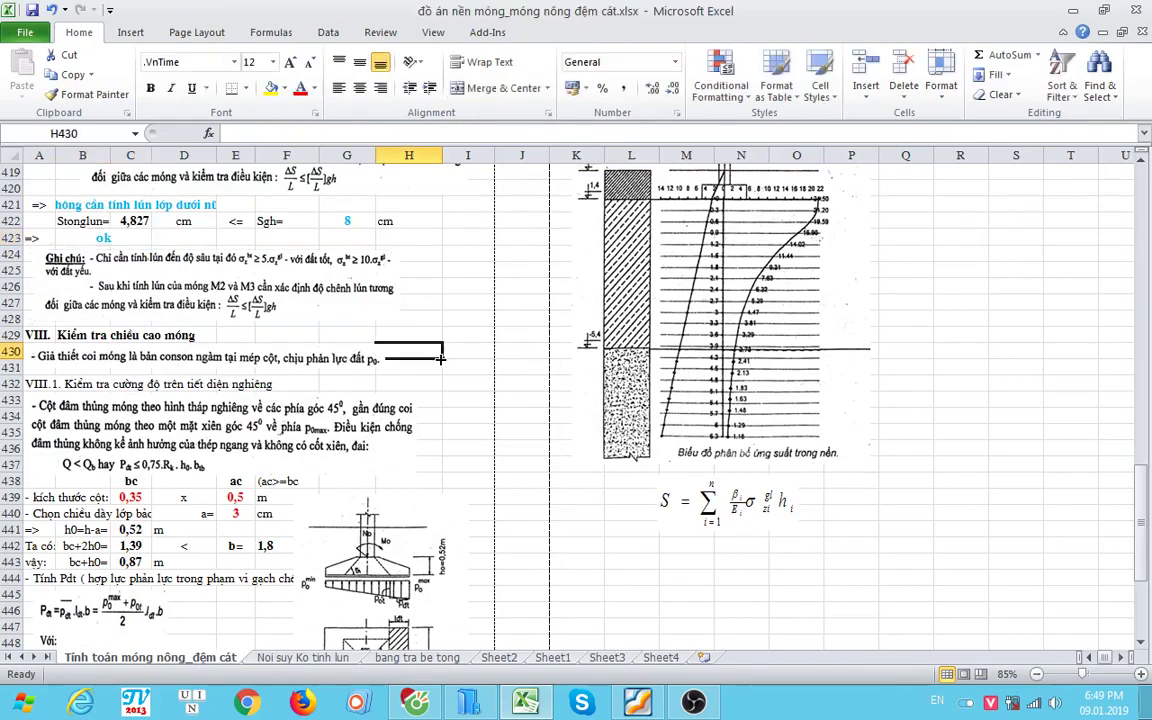
scroll(283, 358, down, 2)
scroll(179, 289, up, 1)
Step: Review the Kiểm tra chiều cao móng section's column size and cover inputs C439:E441
click(70, 287)
scroll(129, 295, down, 1)
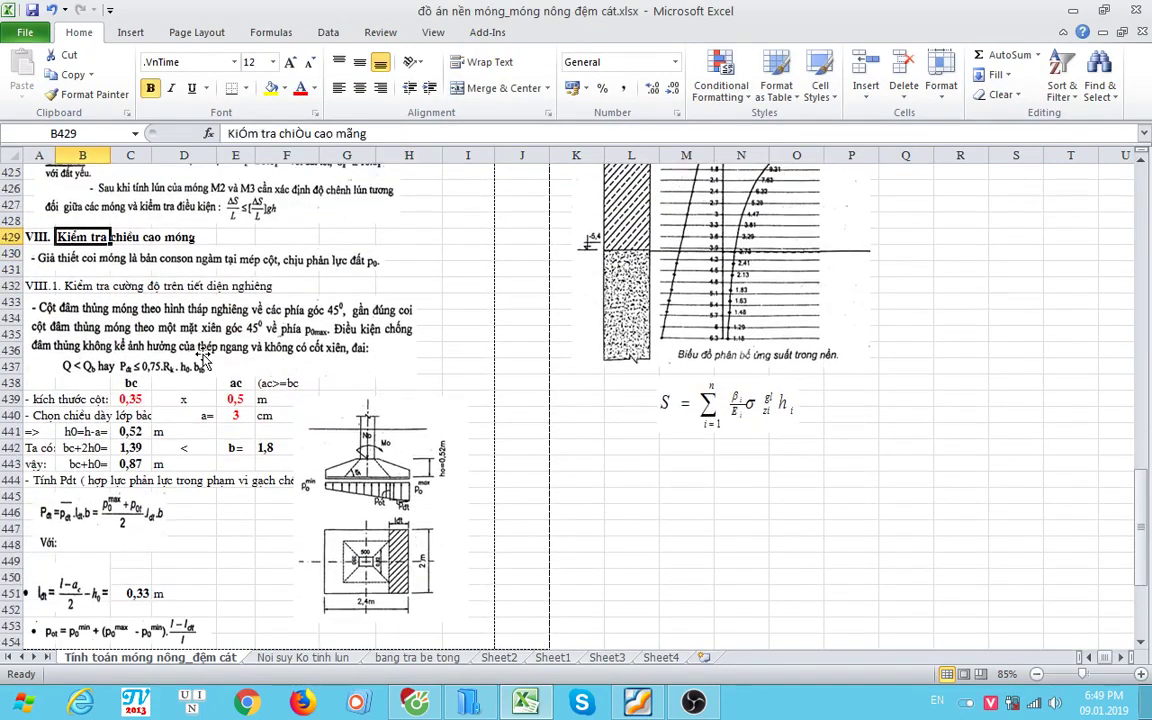
scroll(150, 384, down, 1)
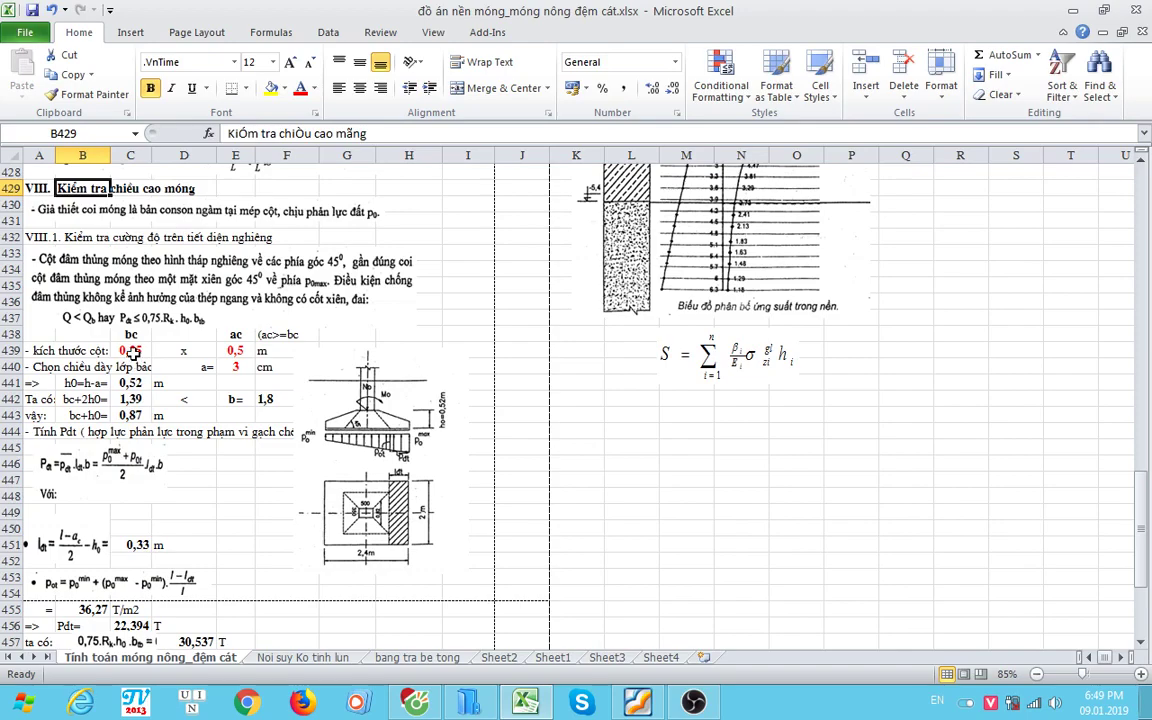
click(133, 352)
scroll(133, 352, up, 2)
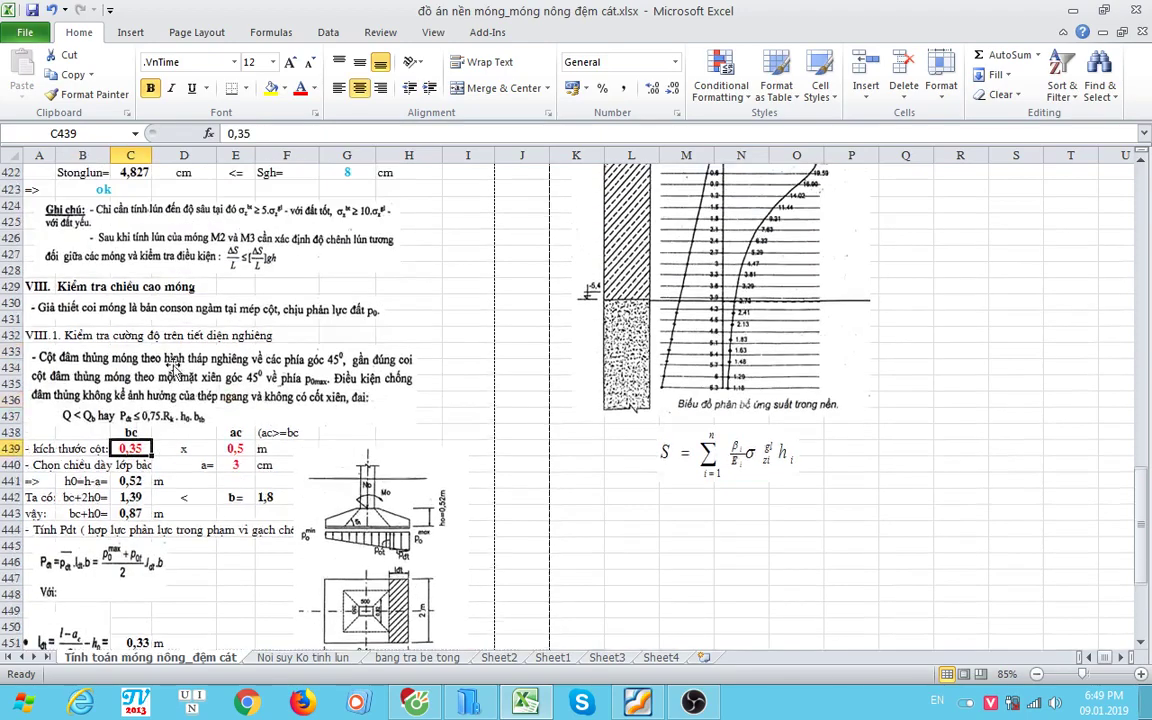
click(225, 452)
drag(130, 448, 235, 480)
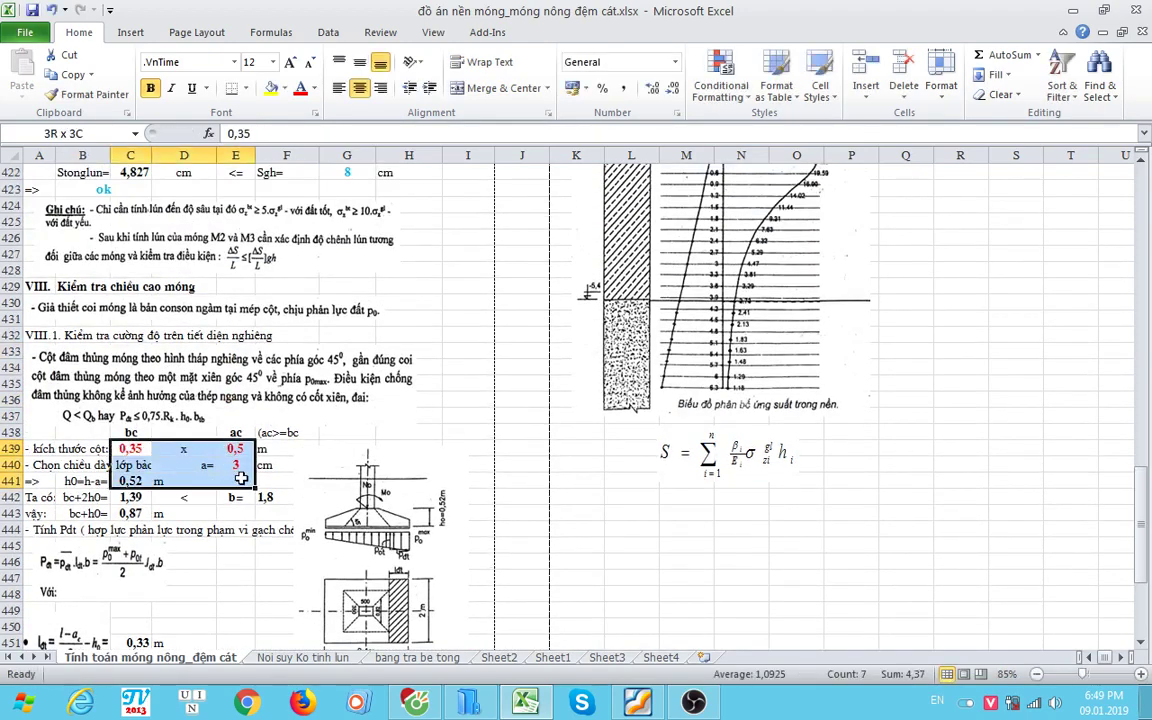
click(58, 286)
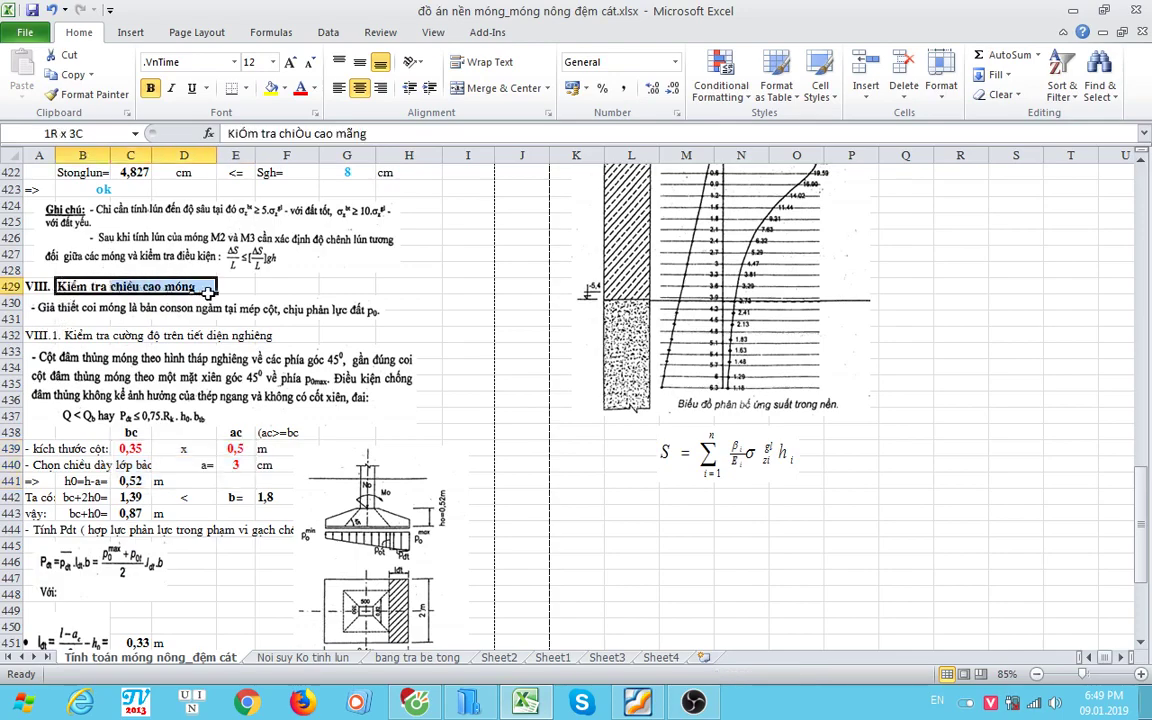
Step: Review the reaction force description in B444 and the Pdt label in B456
scroll(110, 348, down, 3)
scroll(110, 348, down, 1)
scroll(58, 360, down, 2)
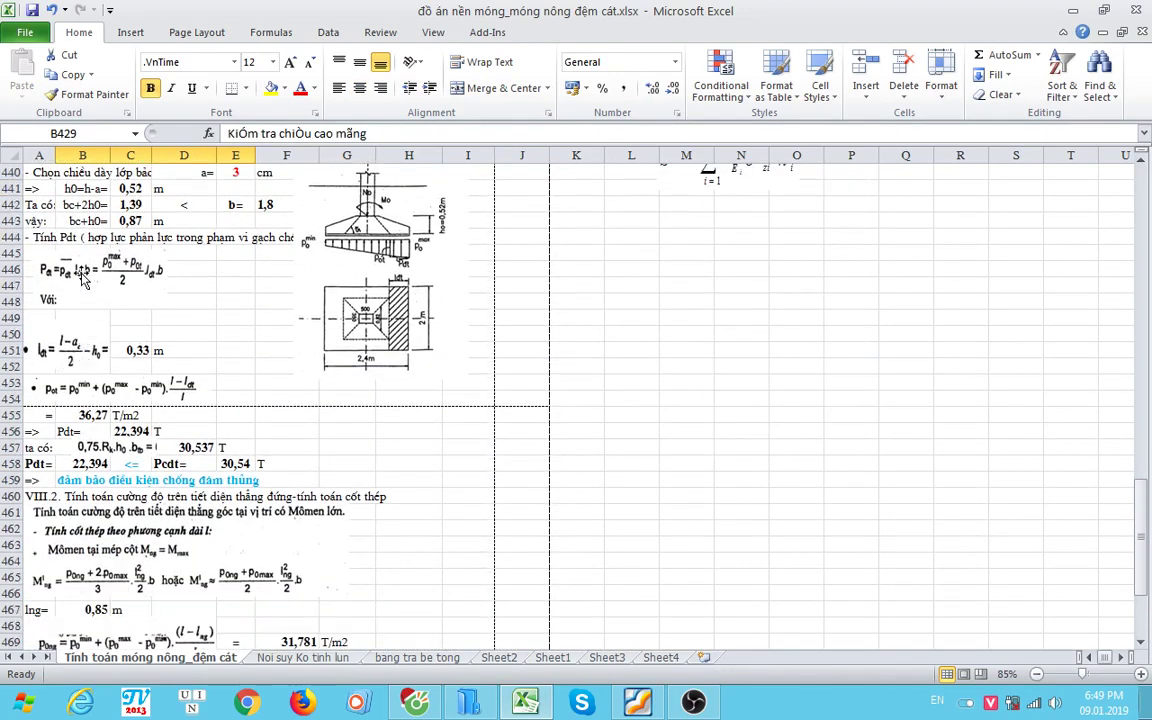
click(57, 212)
scroll(97, 282, down, 1)
click(63, 384)
scroll(103, 405, down, 1)
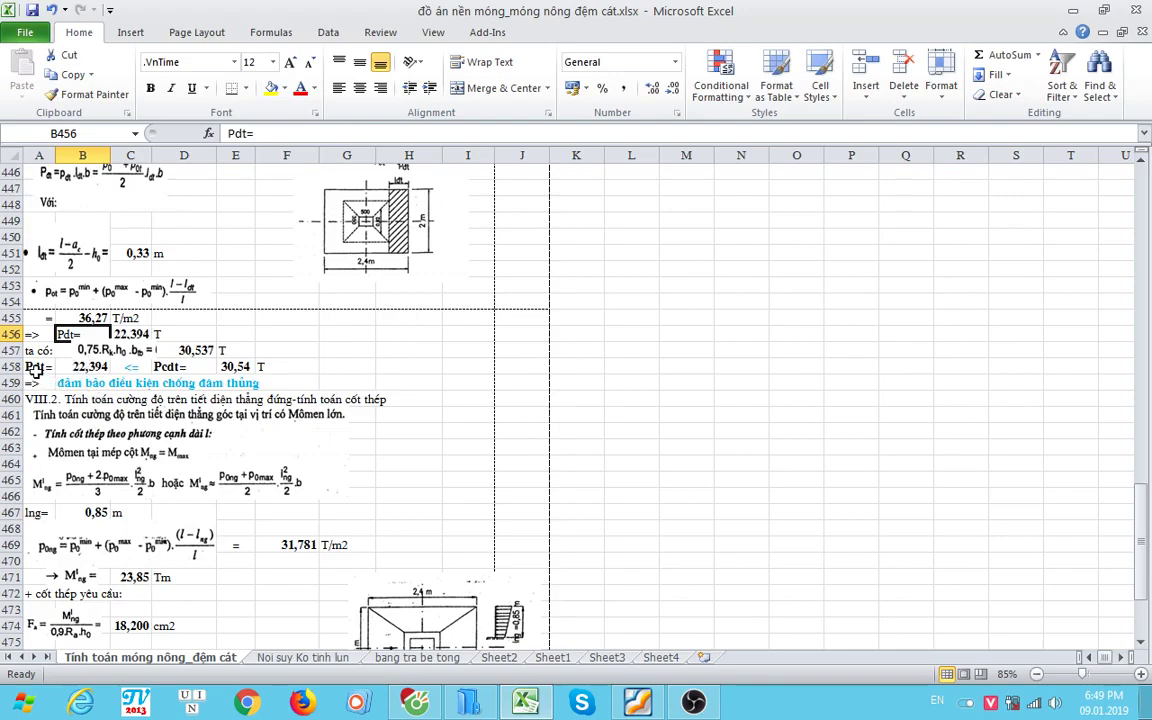
Step: Check formulas in E458 and D457, confirming Pcdt =0,75*C441*C443*E199 exceeds Pdt 22,394
drag(35, 368, 140, 368)
click(236, 370)
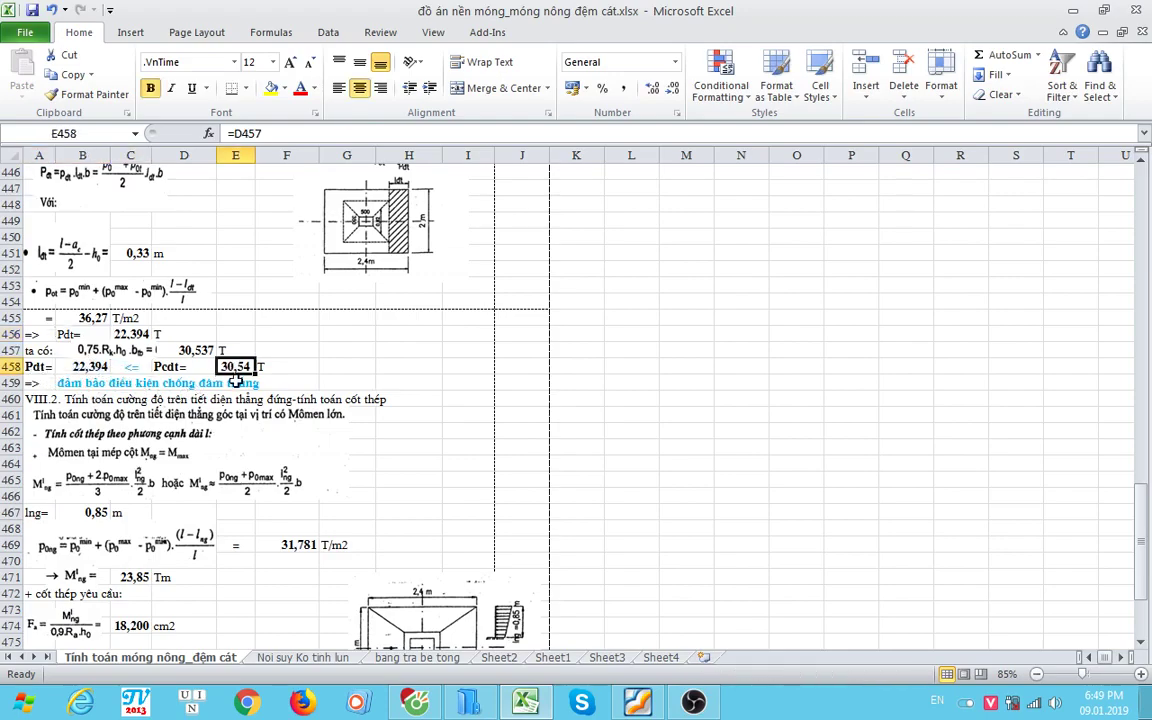
double_click(236, 368)
key(Escape)
scroll(197, 345, up, 1)
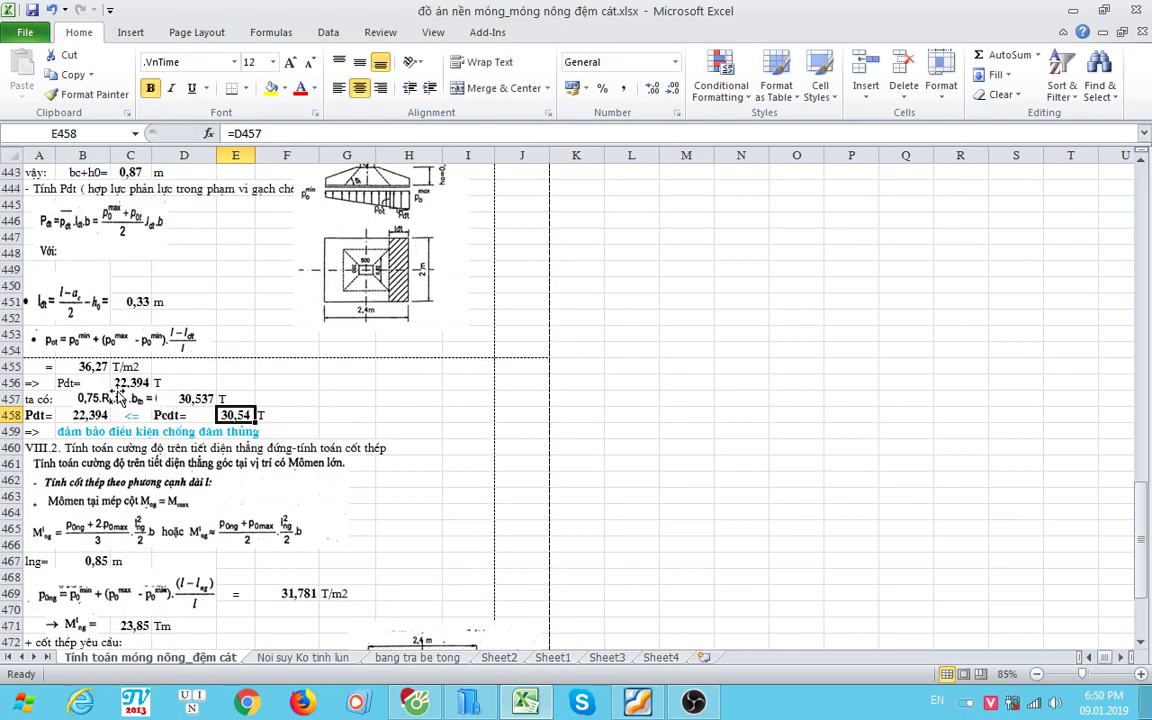
click(130, 383)
click(197, 399)
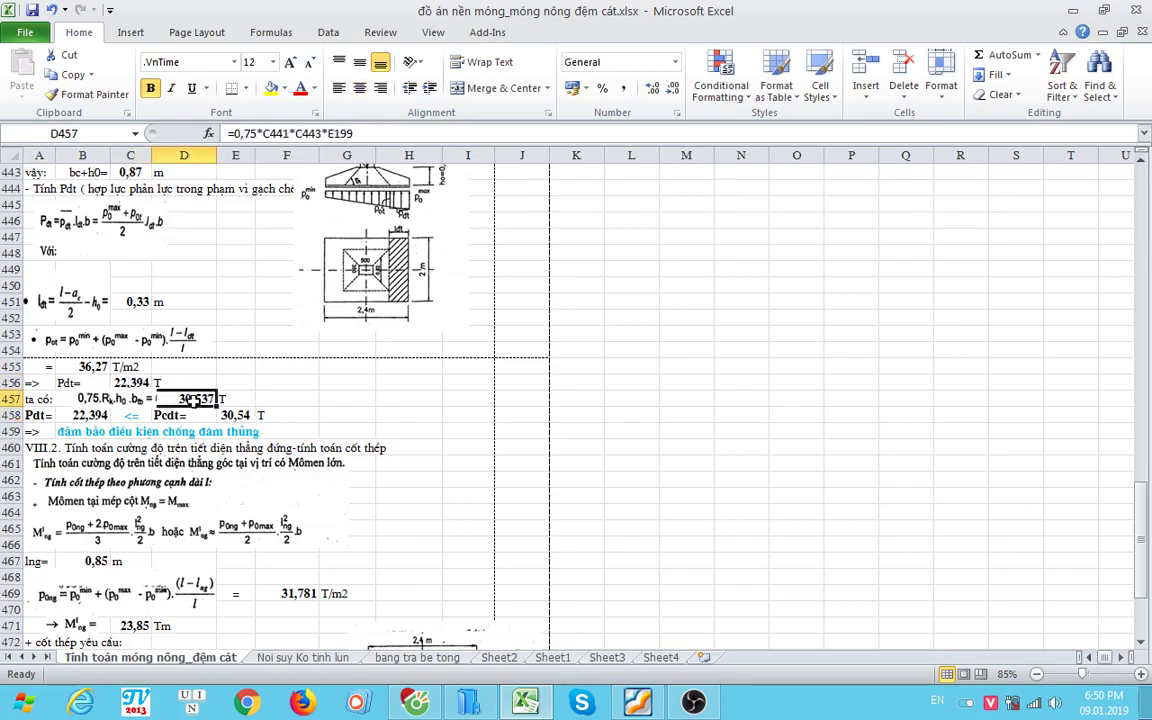
double_click(193, 399)
key(Escape)
scroll(190, 420, down, 2)
scroll(143, 380, down, 2)
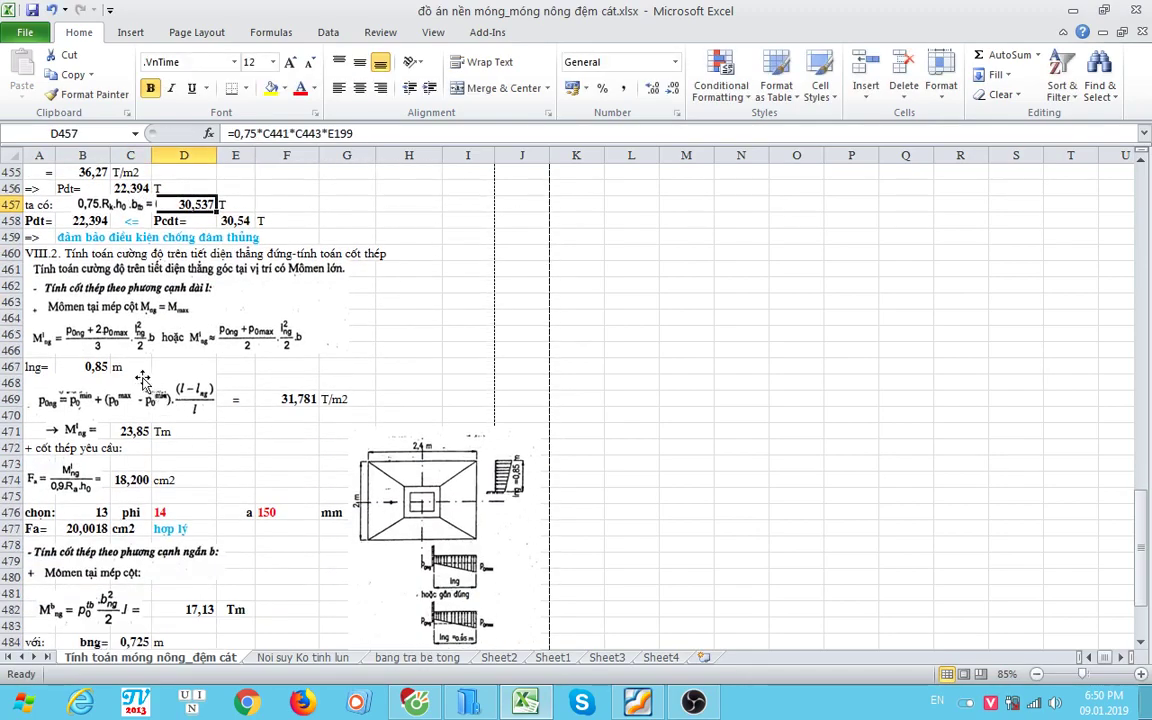
drag(62, 253, 350, 253)
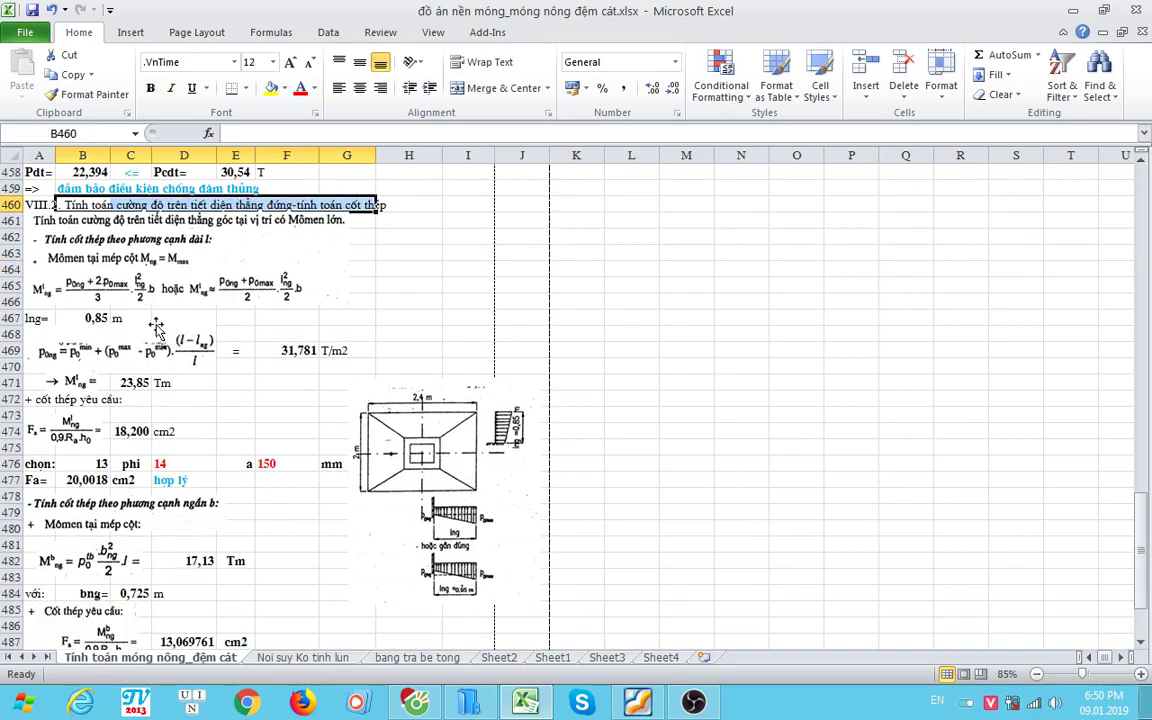
scroll(45, 290, down, 1)
scroll(217, 263, down, 1)
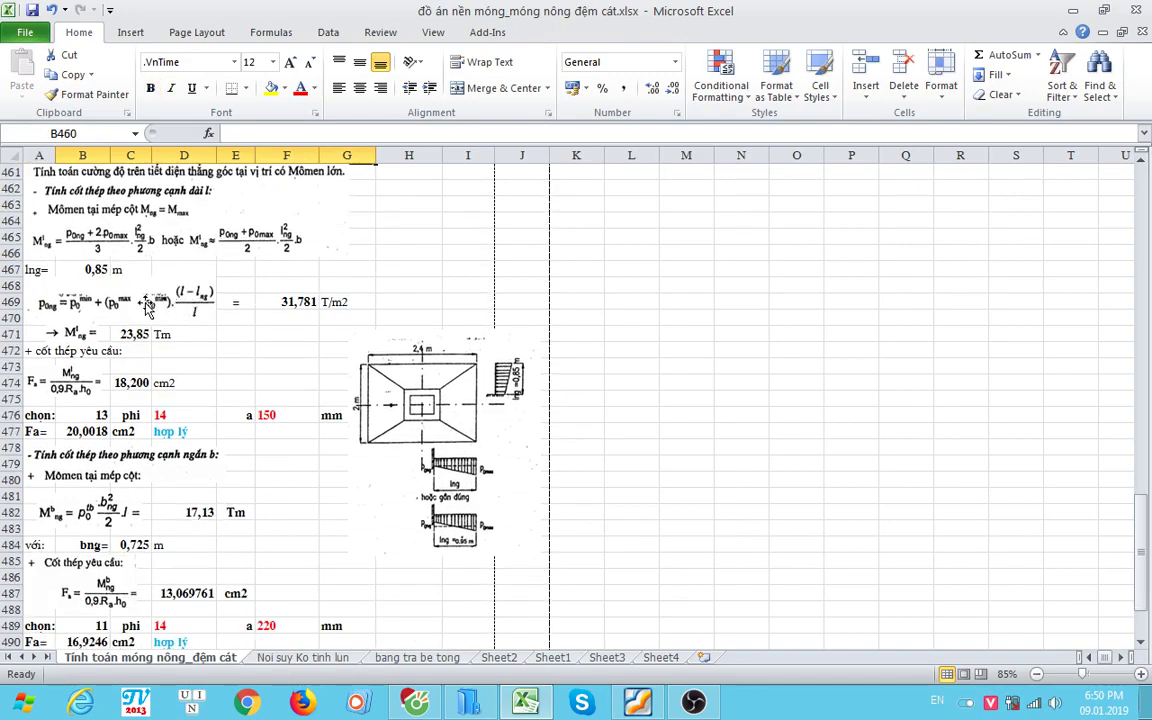
click(298, 304)
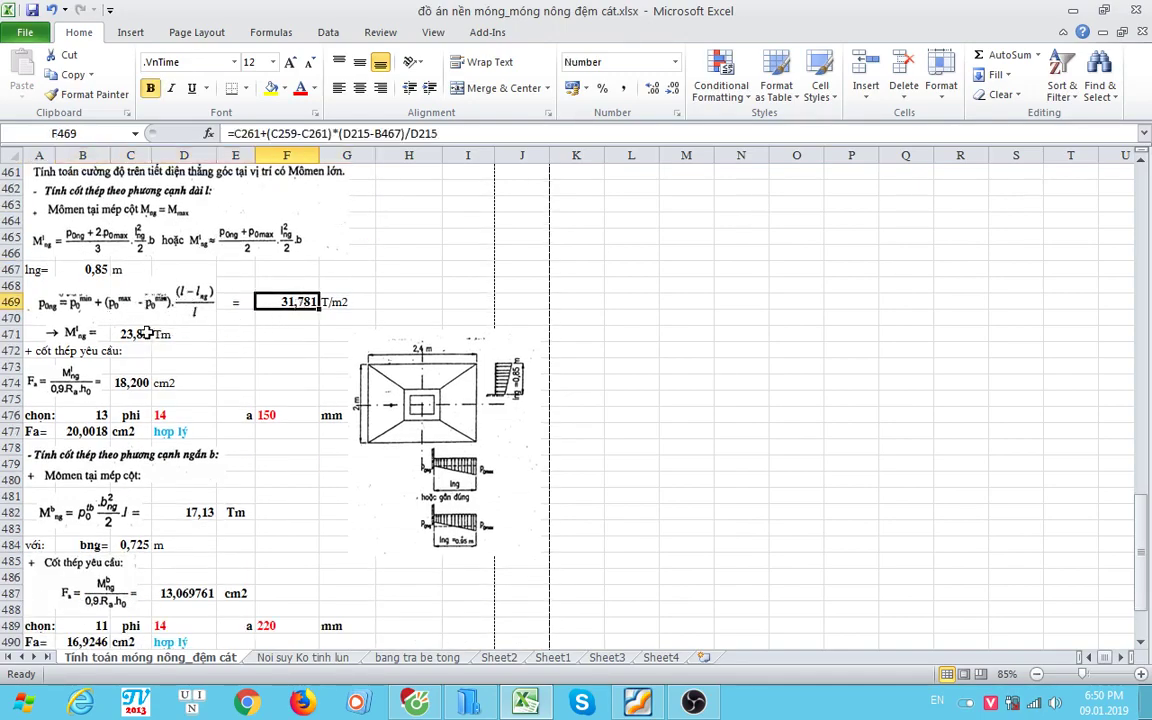
click(147, 333)
double_click(133, 333)
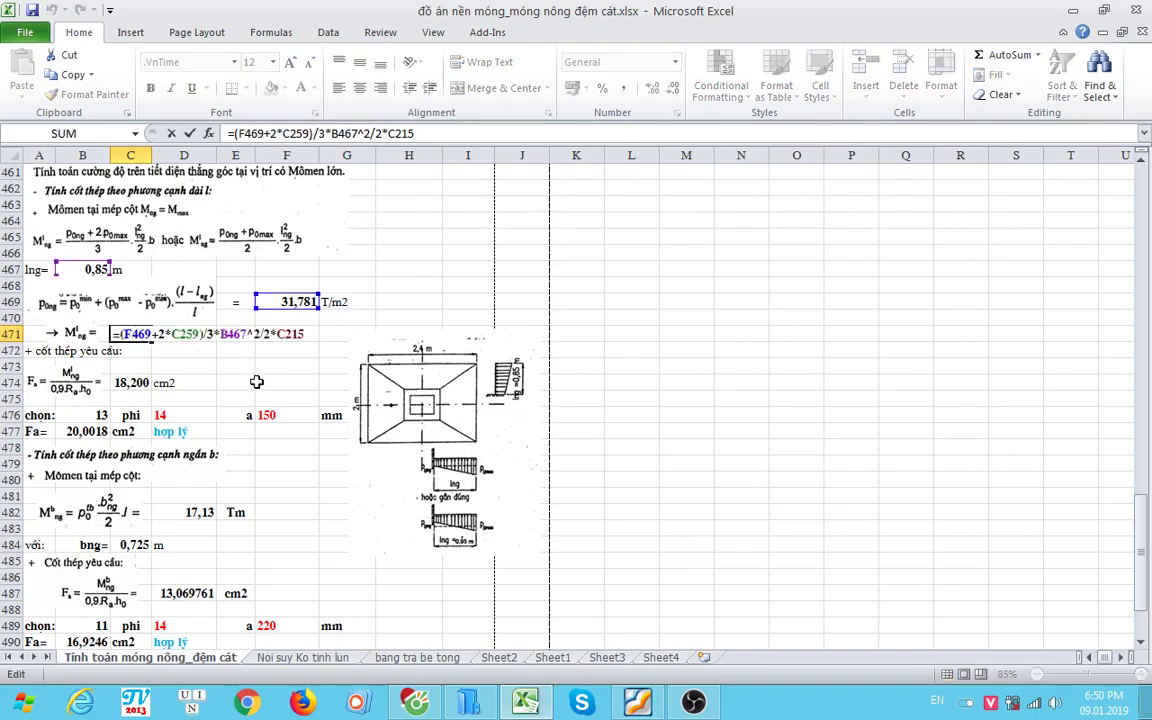
key(Escape)
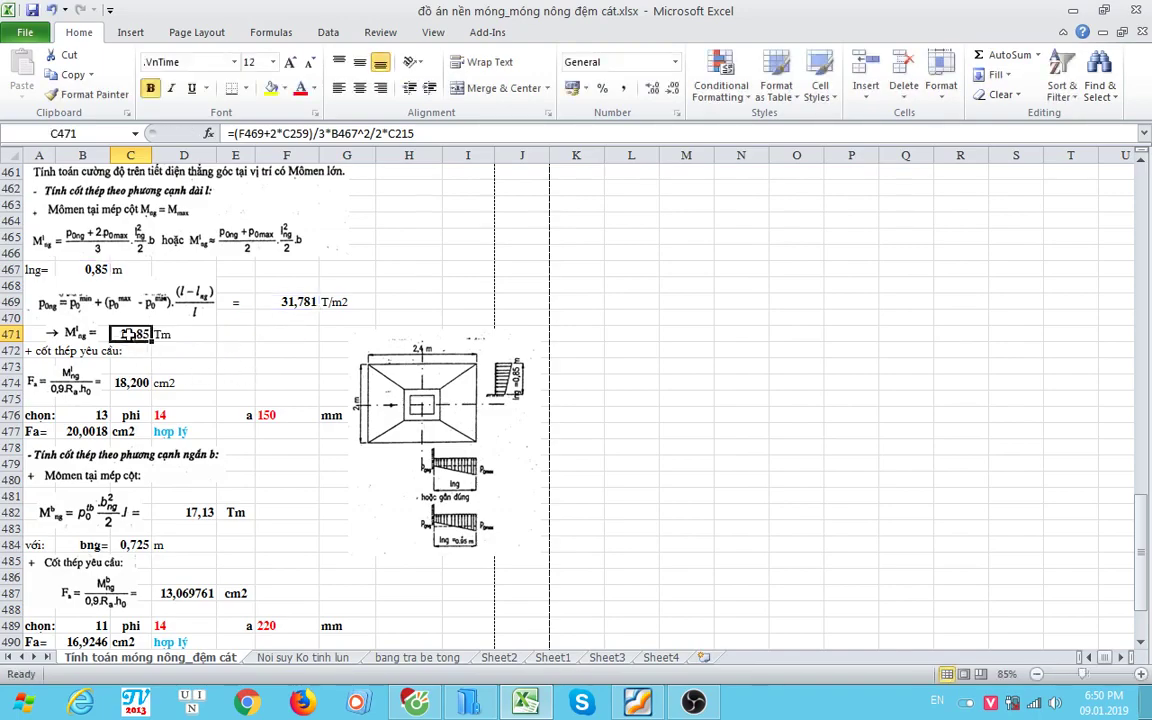
double_click(130, 334)
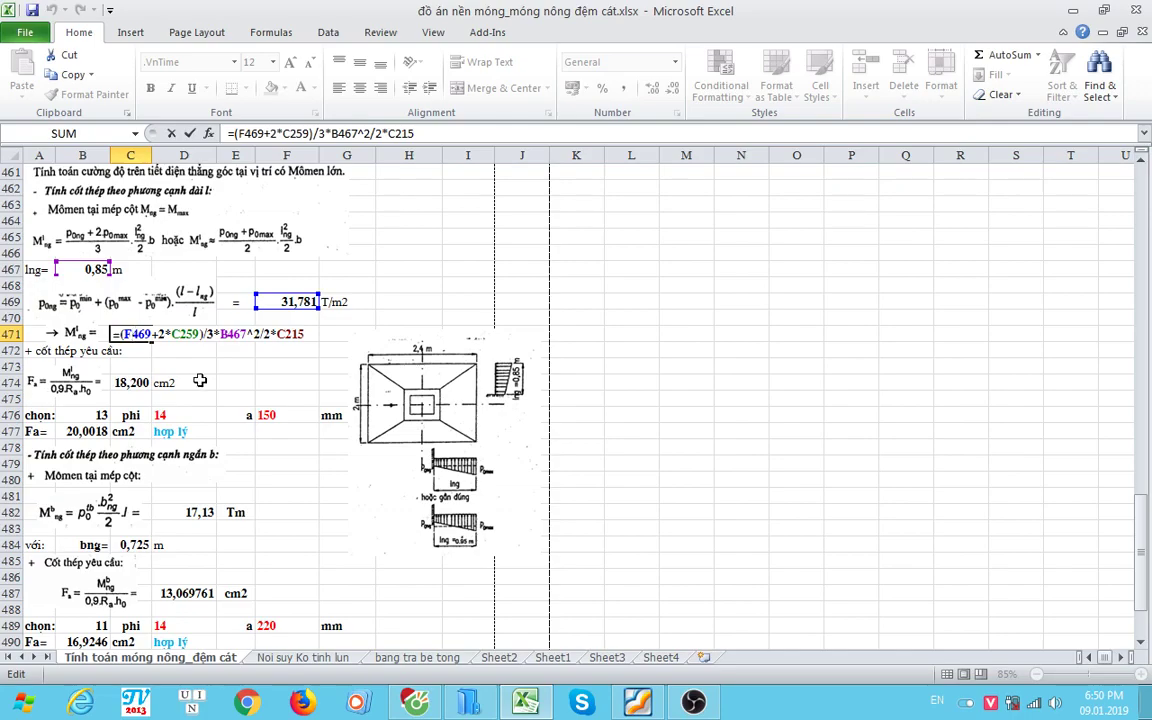
key(Escape)
scroll(200, 380, down, 2)
click(131, 290)
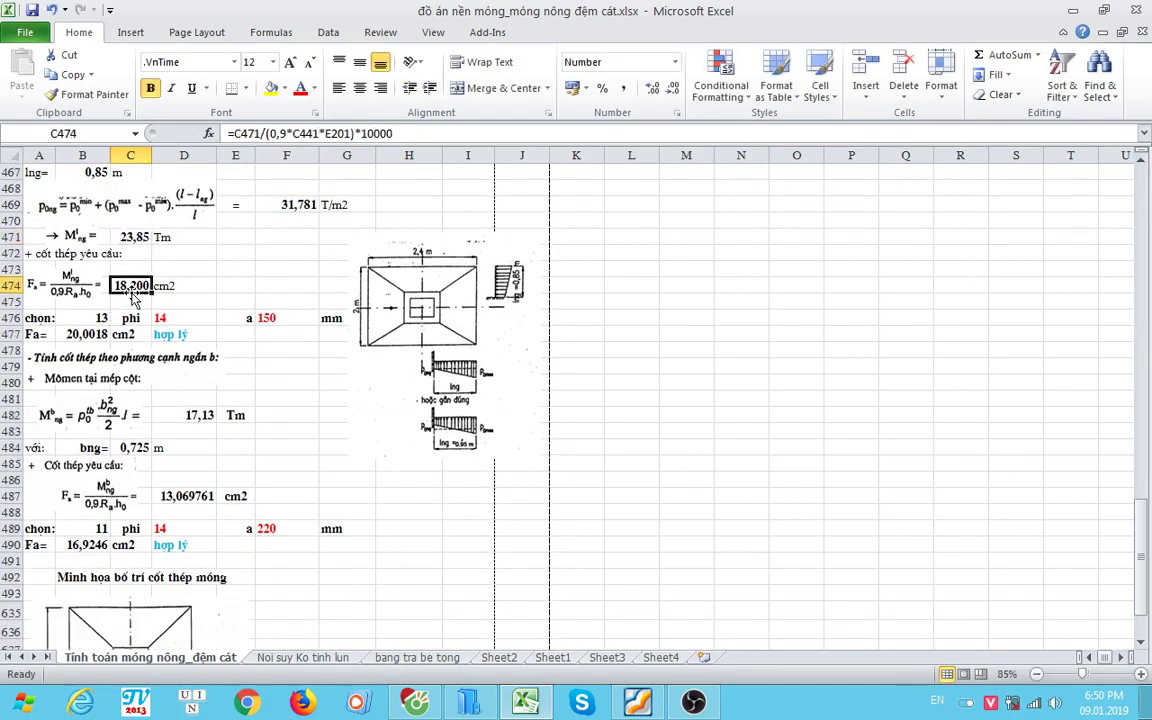
click(258, 318)
click(185, 320)
key(Right)
key(Right)
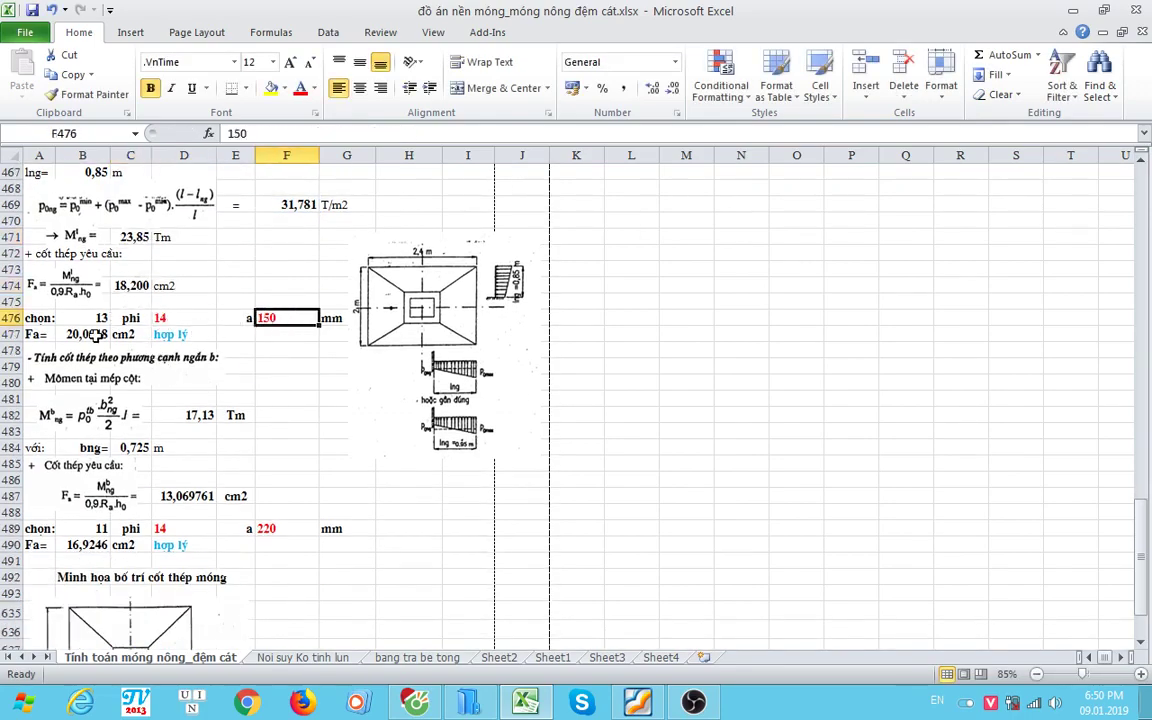
double_click(94, 336)
key(Escape)
double_click(185, 335)
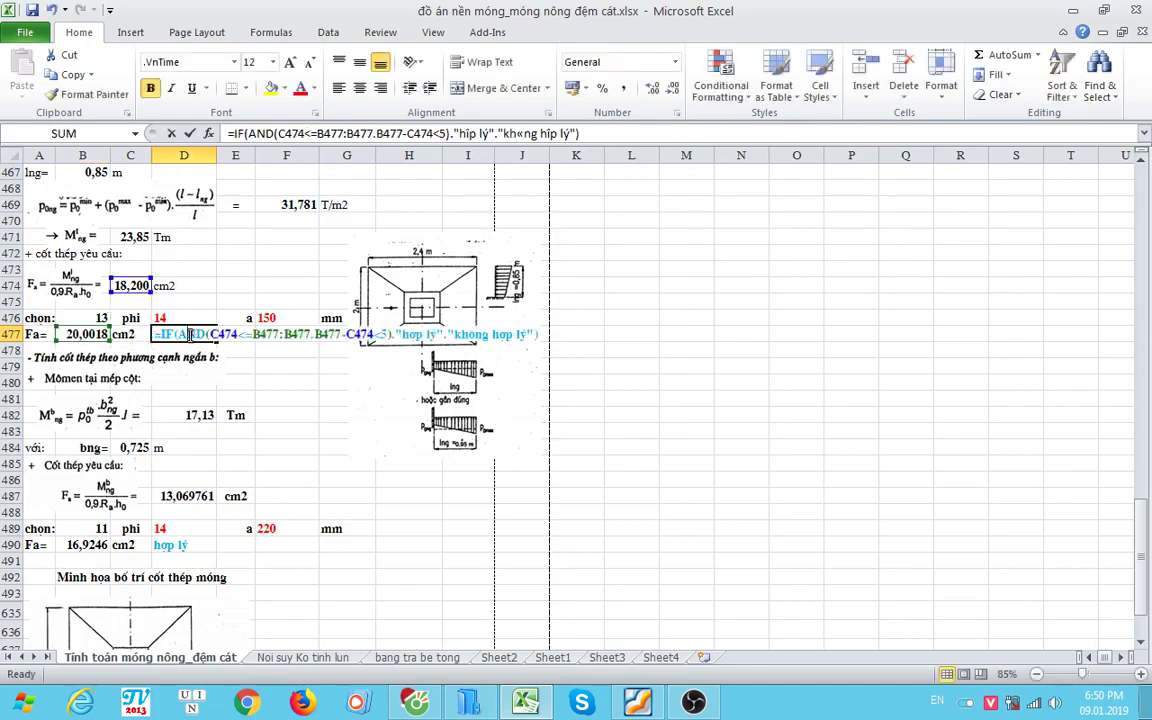
key(Escape)
double_click(94, 335)
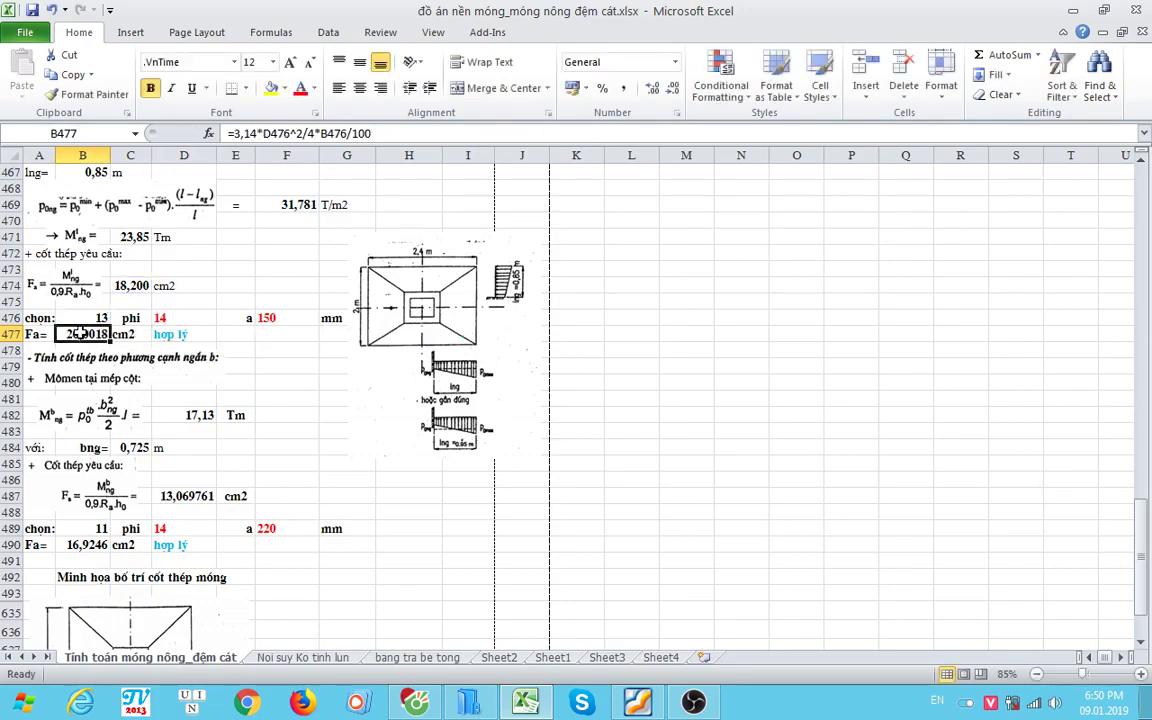
double_click(270, 318)
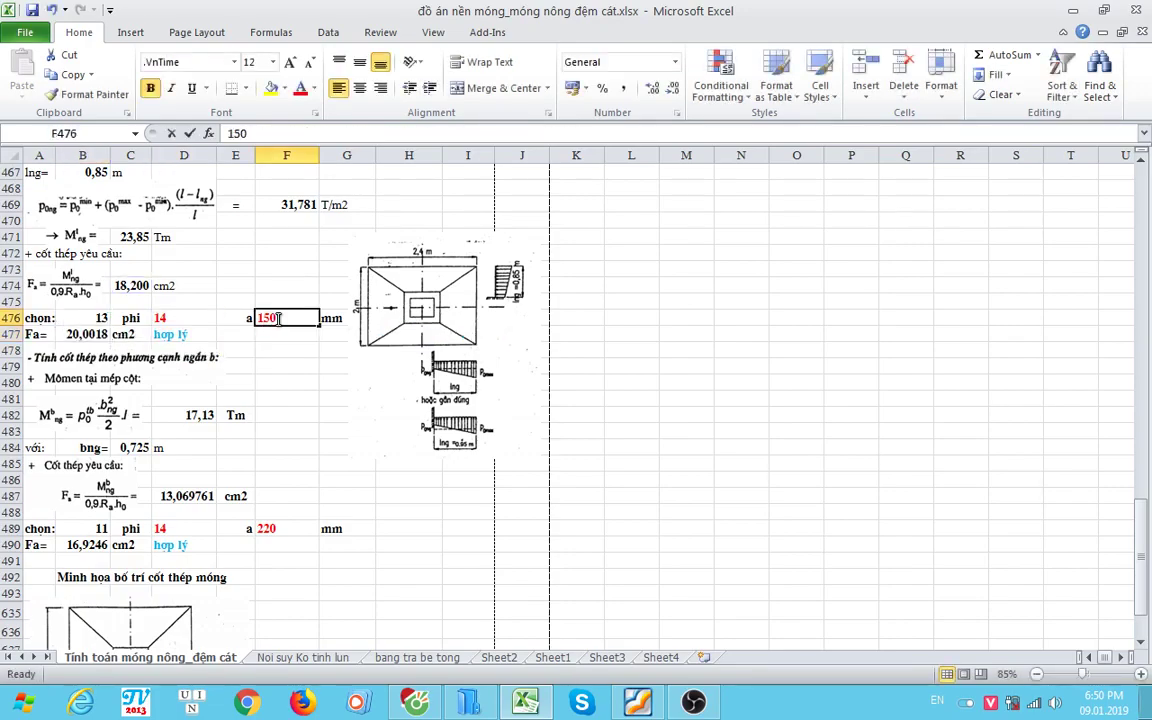
click(183, 318)
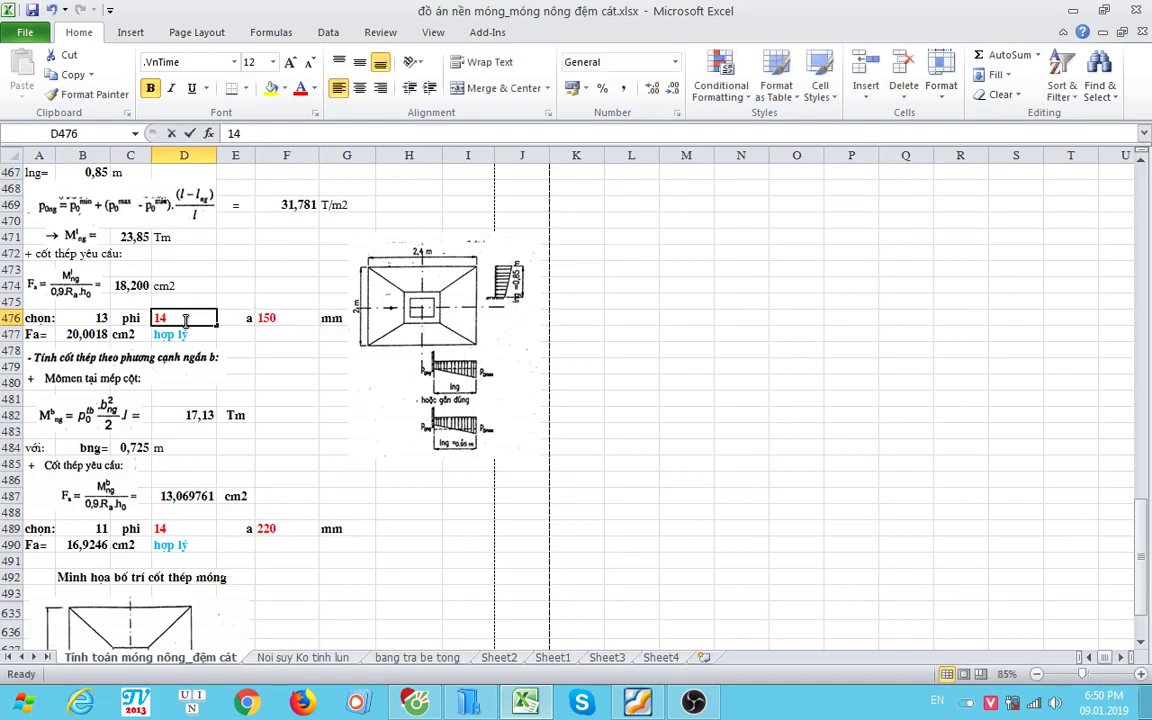
click(267, 318)
click(268, 528)
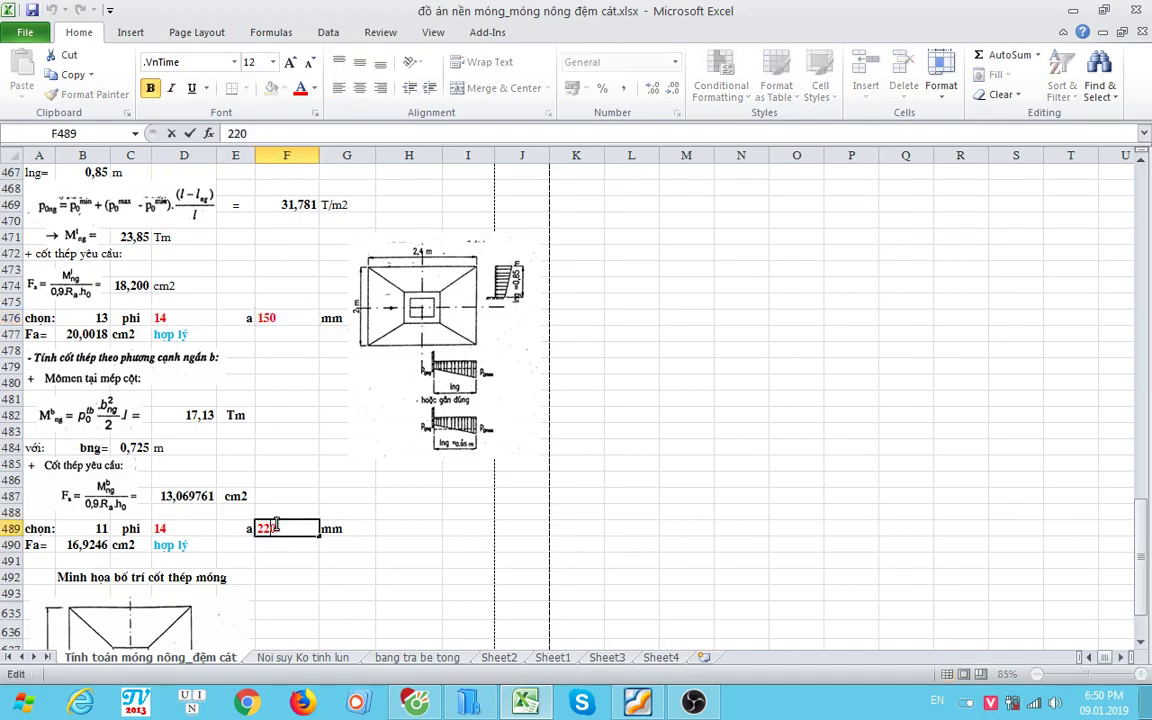
scroll(290, 440, up, 2)
click(277, 414)
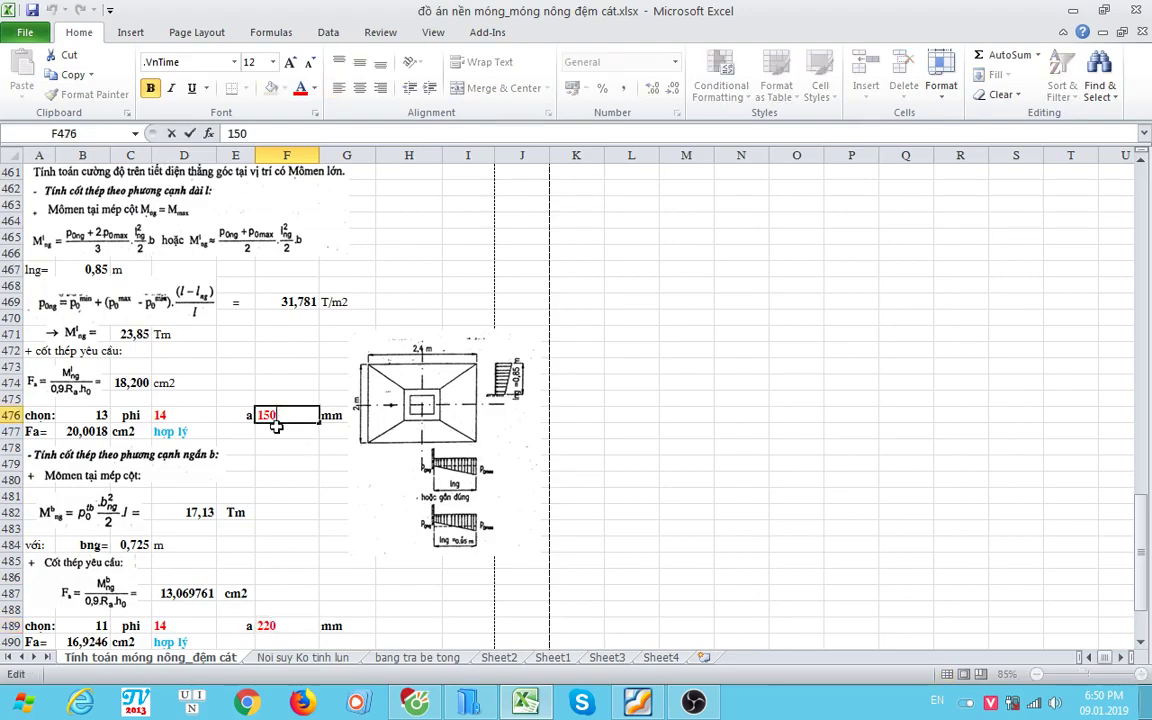
double_click(101, 432)
key(Escape)
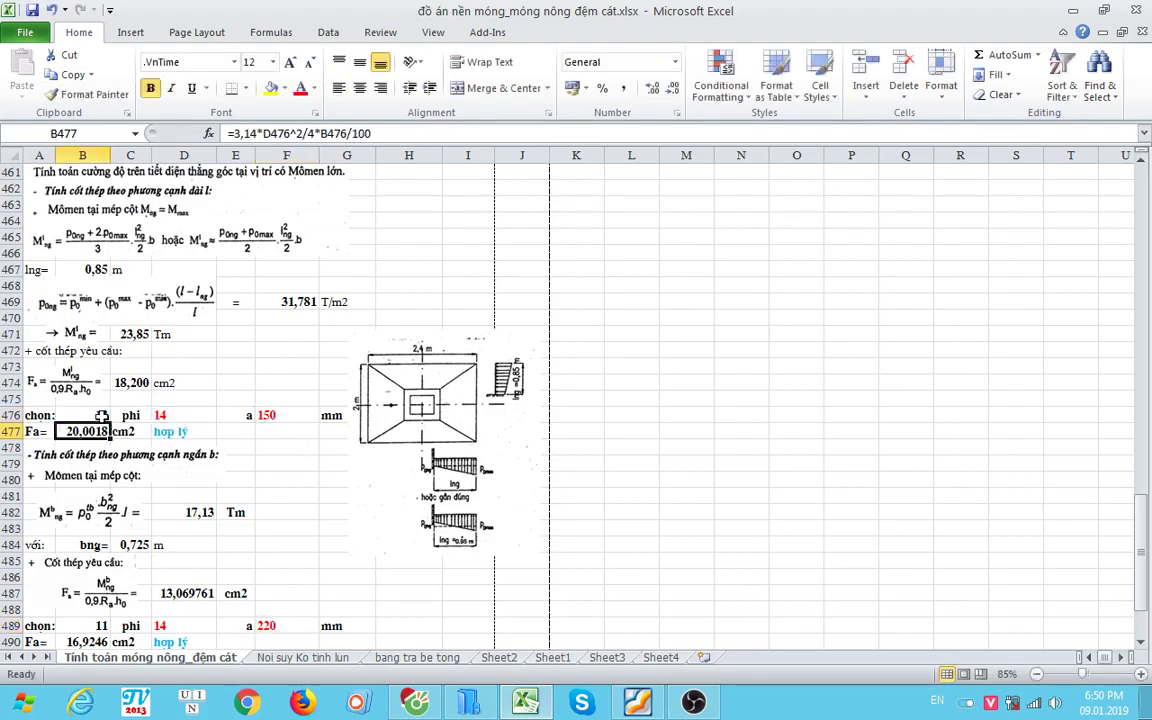
double_click(100, 414)
key(Escape)
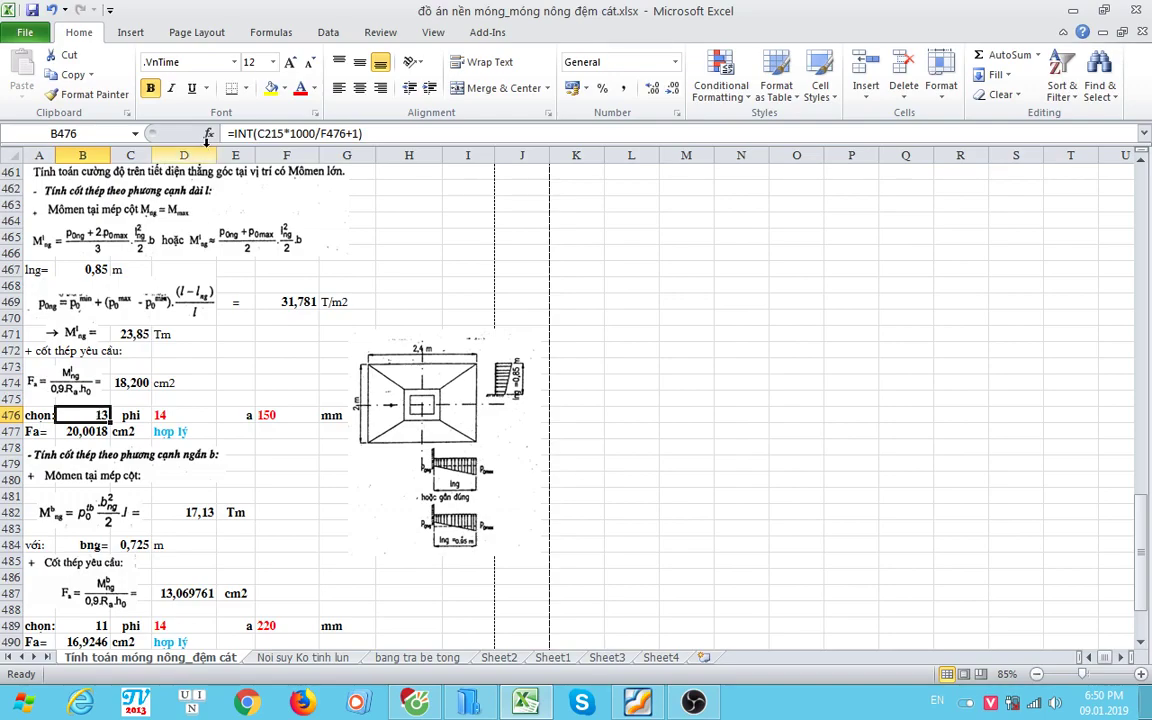
key(F2)
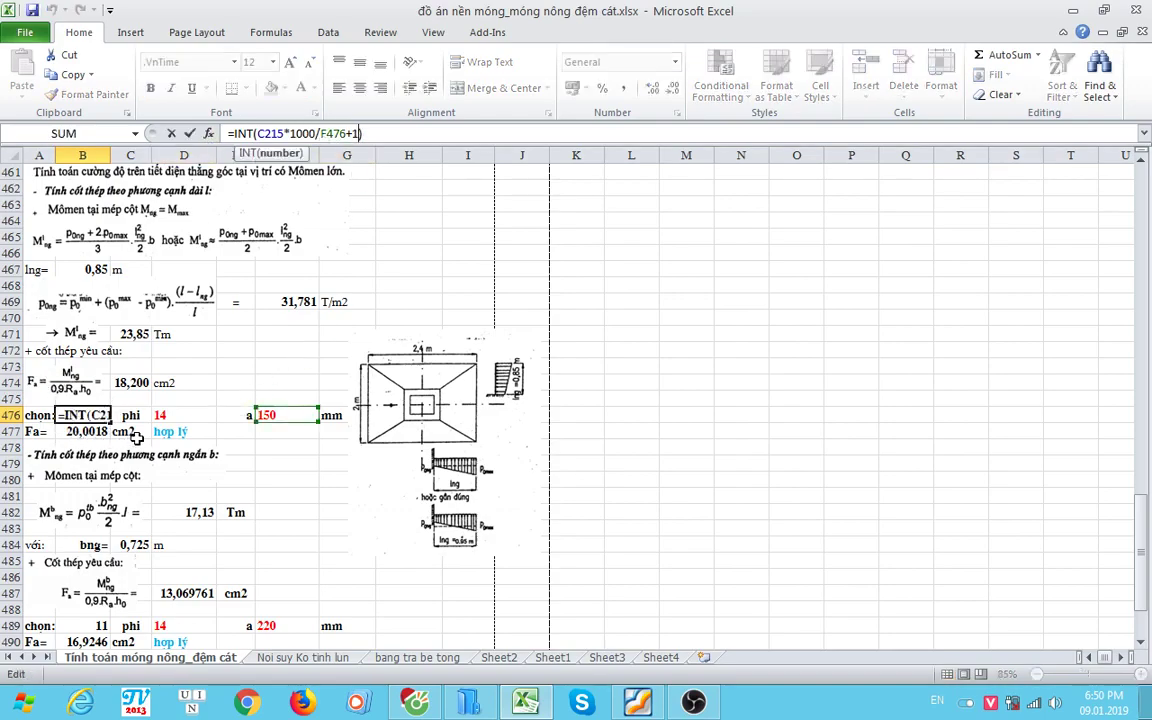
double_click(114, 416)
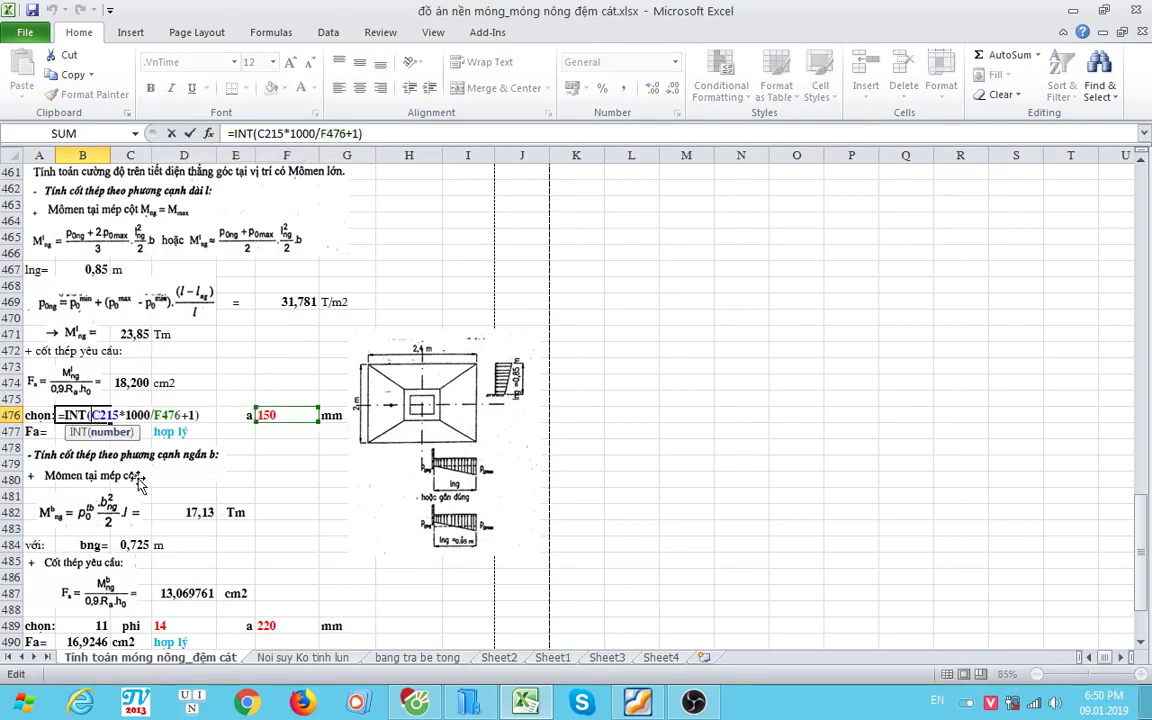
key(Escape)
scroll(122, 385, down, 1)
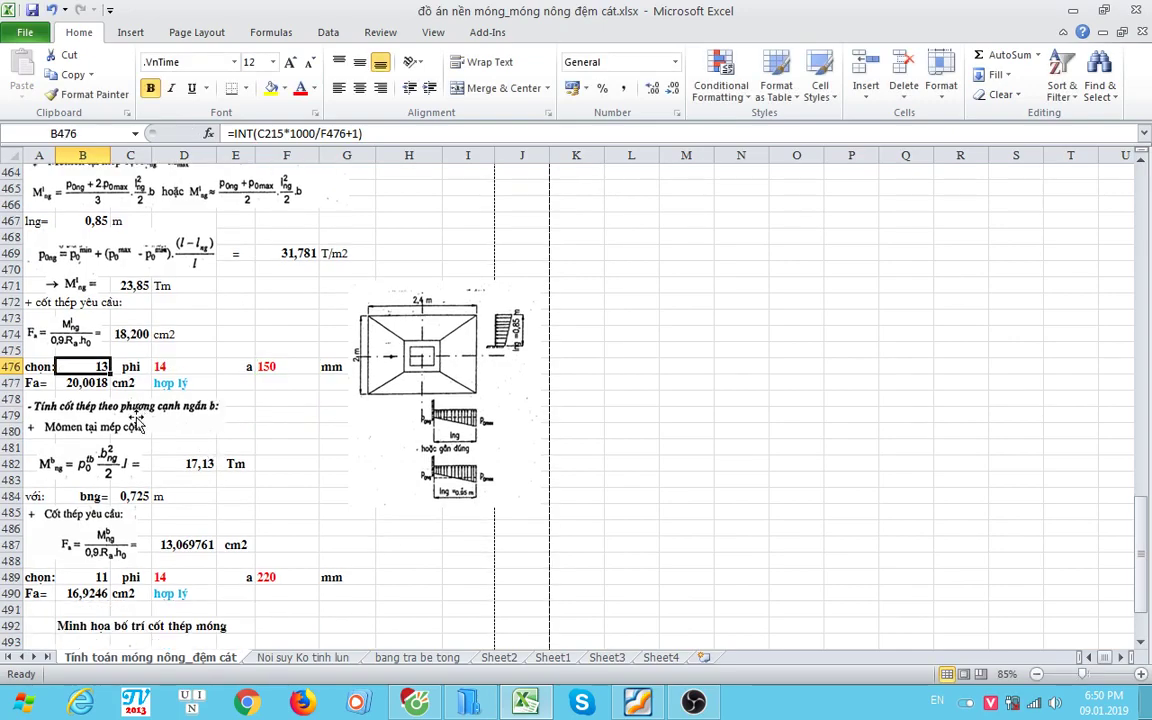
scroll(130, 440, down, 3)
double_click(100, 431)
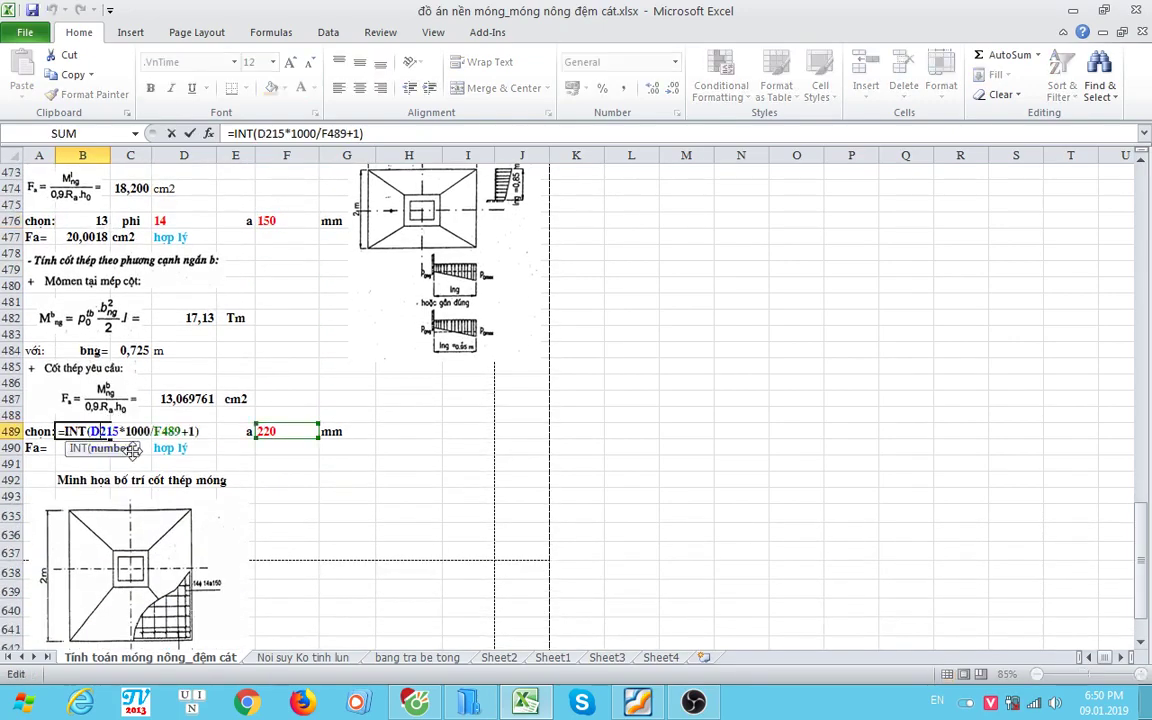
key(Escape)
scroll(195, 463, down, 1)
click(166, 398)
scroll(166, 383, down, 3)
scroll(160, 390, up, 2)
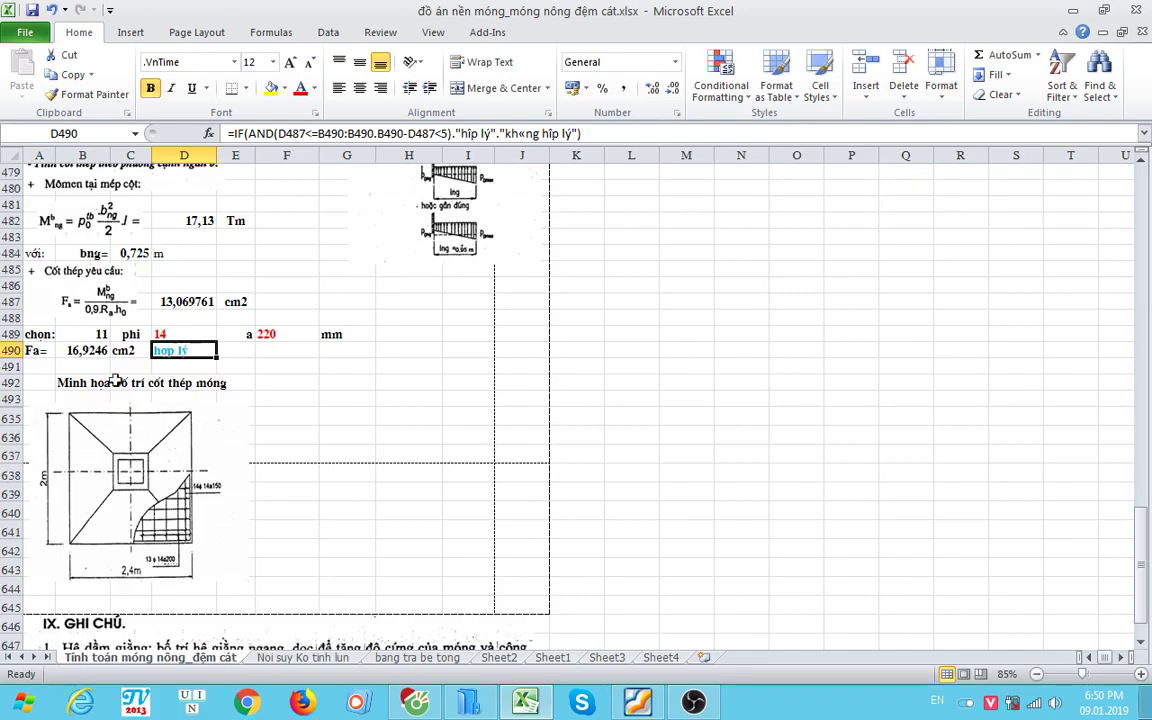
click(105, 350)
scroll(105, 350, up, 2)
click(200, 389)
scroll(200, 389, up, 4)
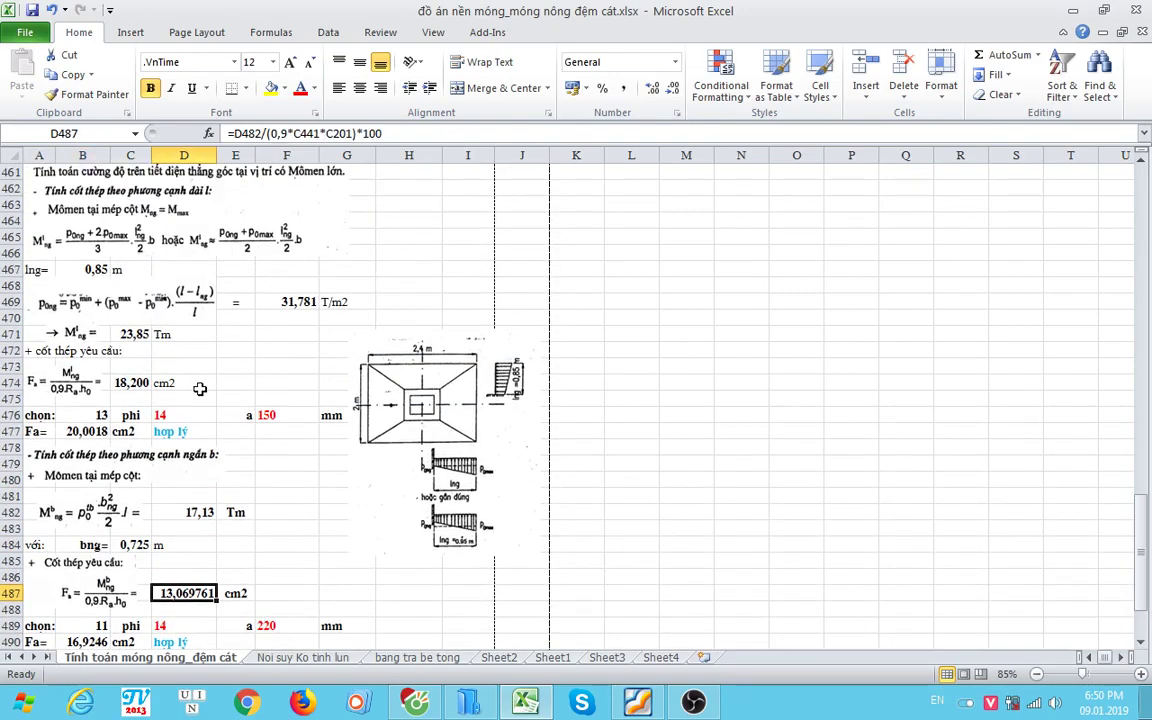
scroll(195, 502, down, 2)
click(180, 545)
double_click(180, 545)
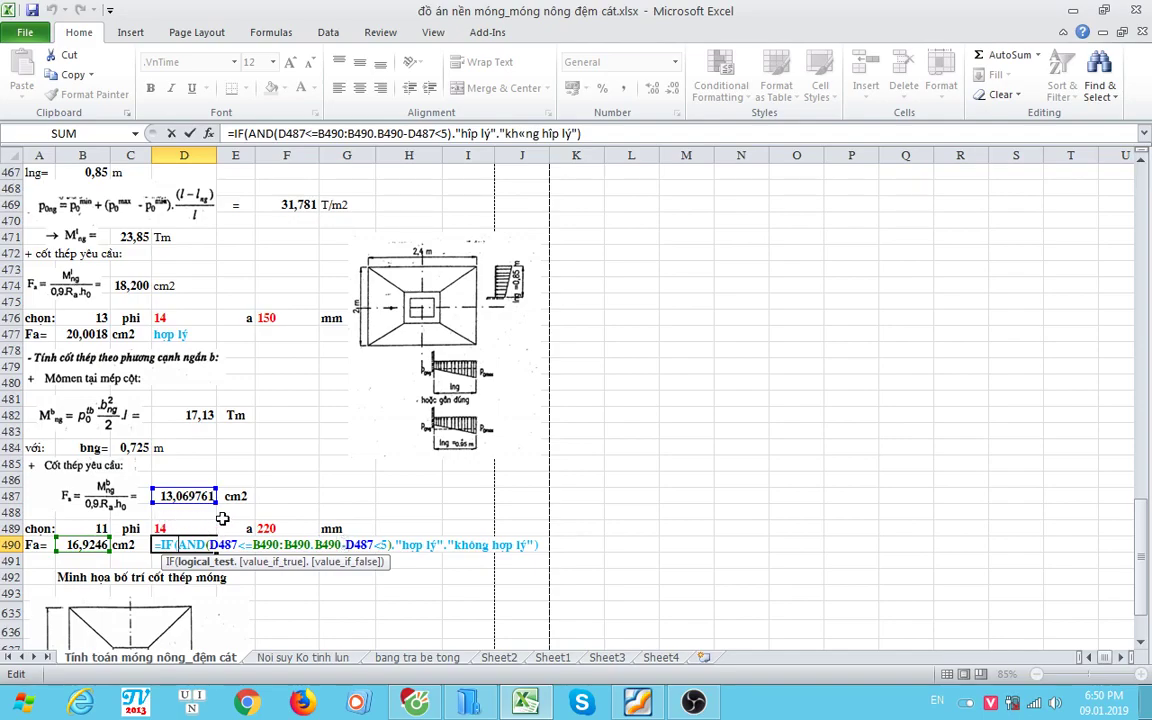
key(Escape)
scroll(224, 518, down, 3)
scroll(201, 503, down, 3)
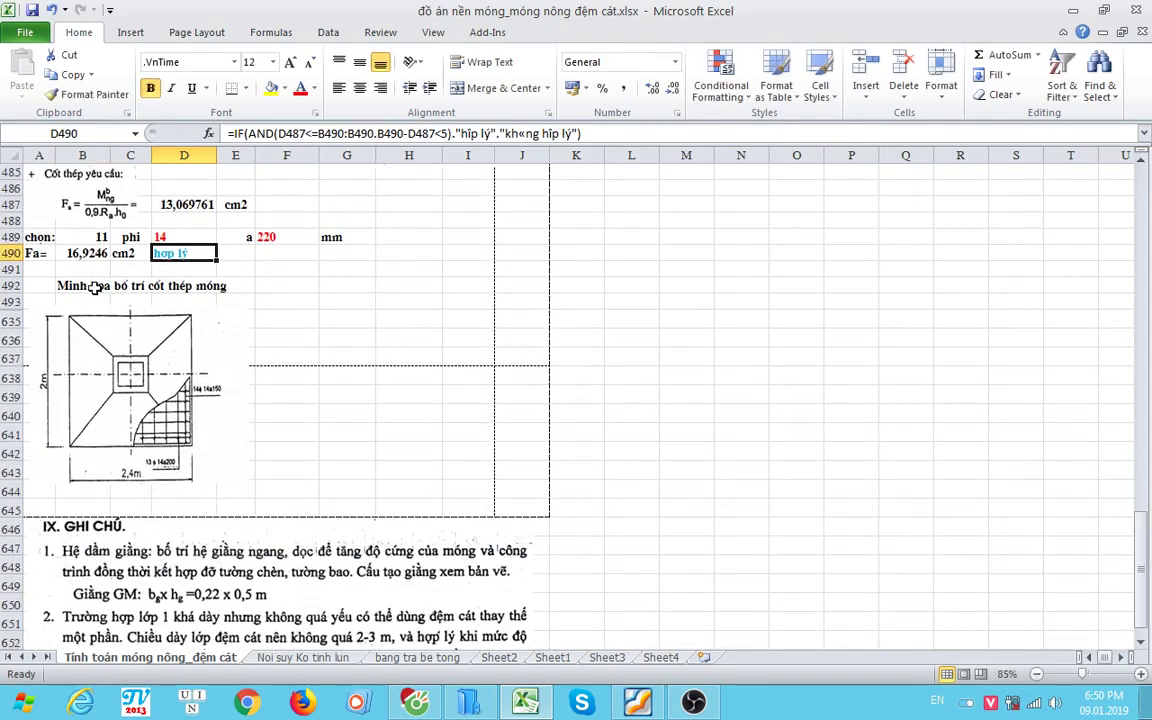
scroll(175, 411, down, 2)
scroll(180, 527, down, 3)
scroll(250, 500, up, 6)
scroll(307, 492, up, 6)
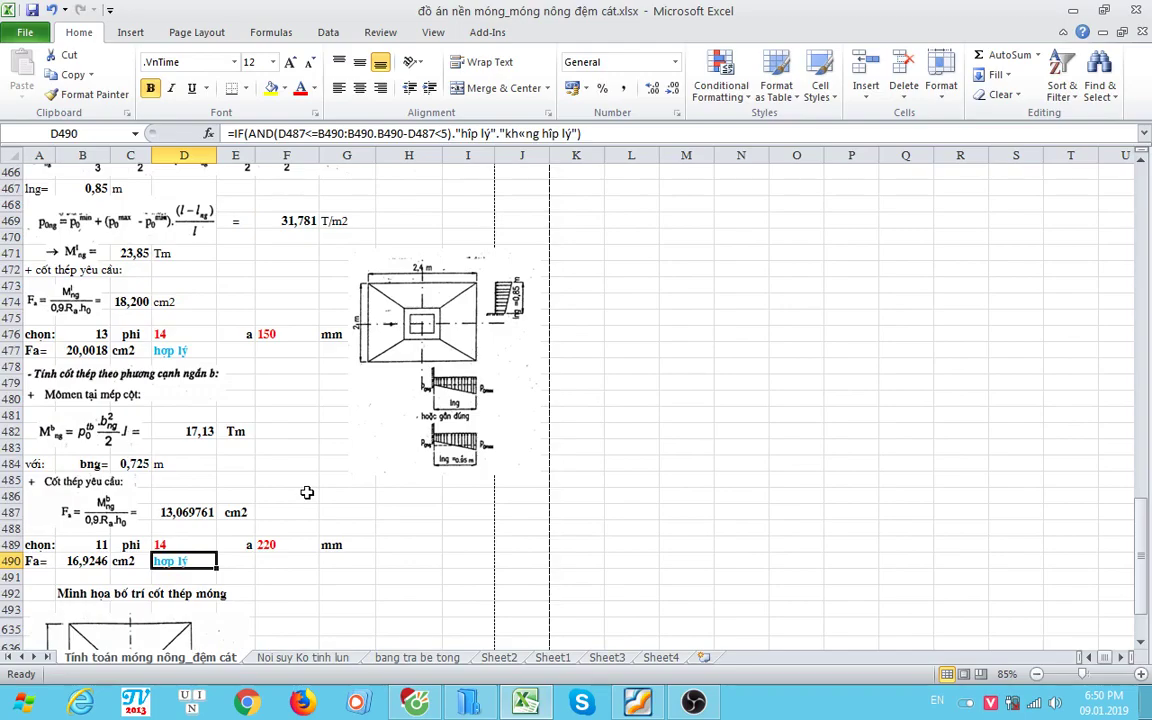
Step: Browse the Noi suy Ko tinh lun, bang tra be tong and Sheet2 reference sheets
click(303, 657)
click(417, 657)
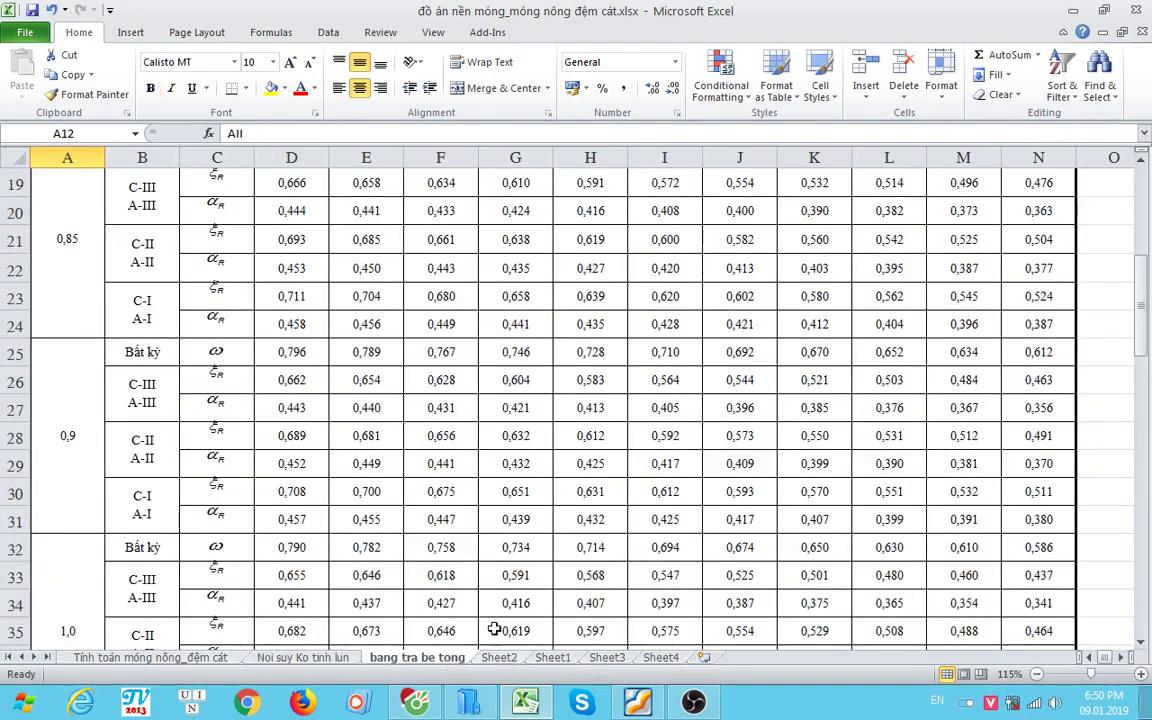
scroll(494, 629, up, 6)
scroll(487, 615, down, 7)
click(499, 657)
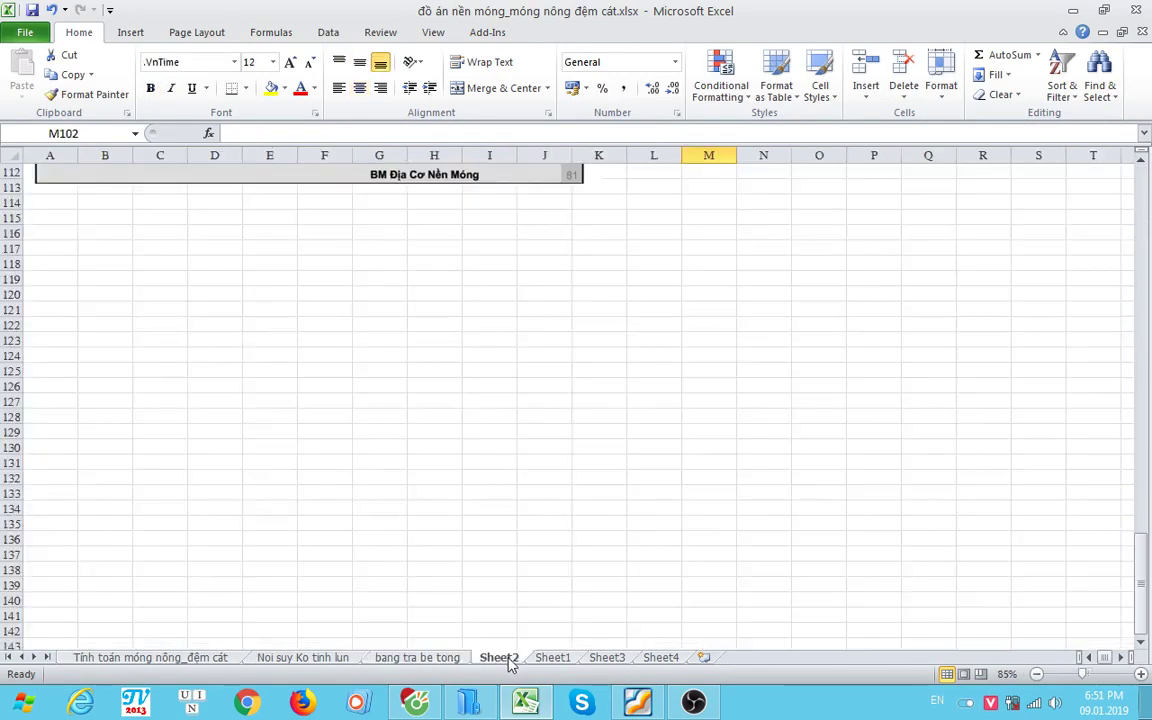
scroll(517, 625, up, 14)
scroll(515, 622, up, 14)
scroll(515, 622, up, 9)
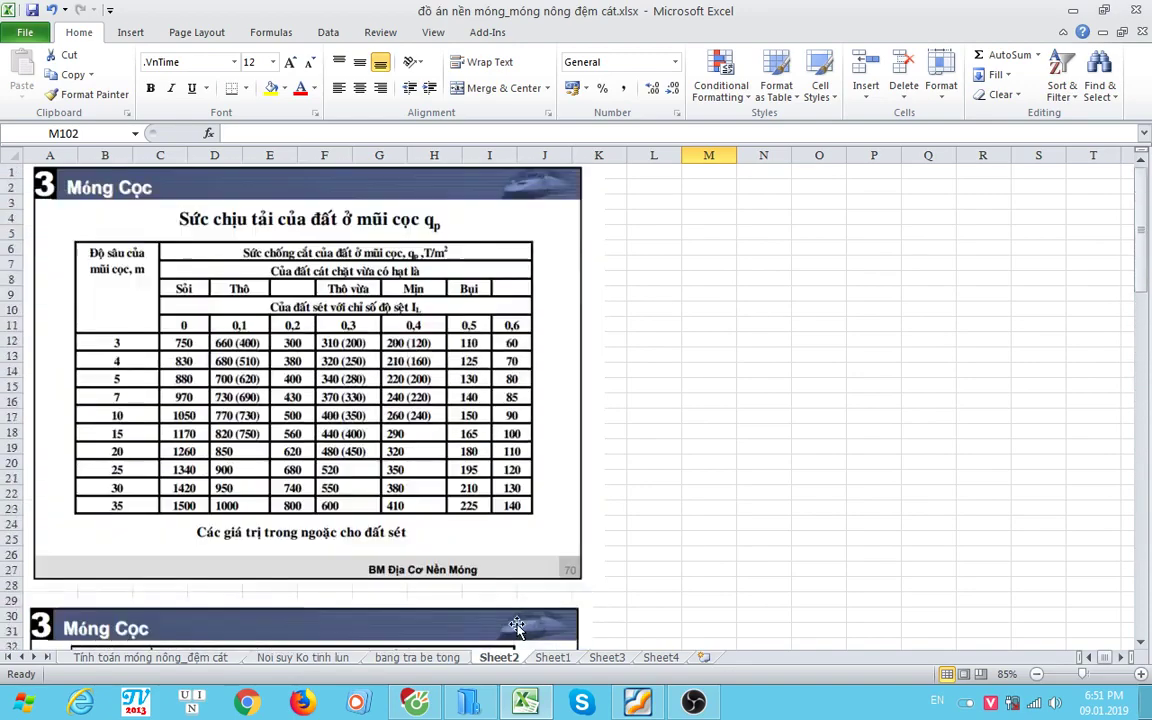
Step: Glance at empty Sheet3, then settle on Sheet1's compression, tension and bending pile diagrams
click(552, 657)
click(607, 657)
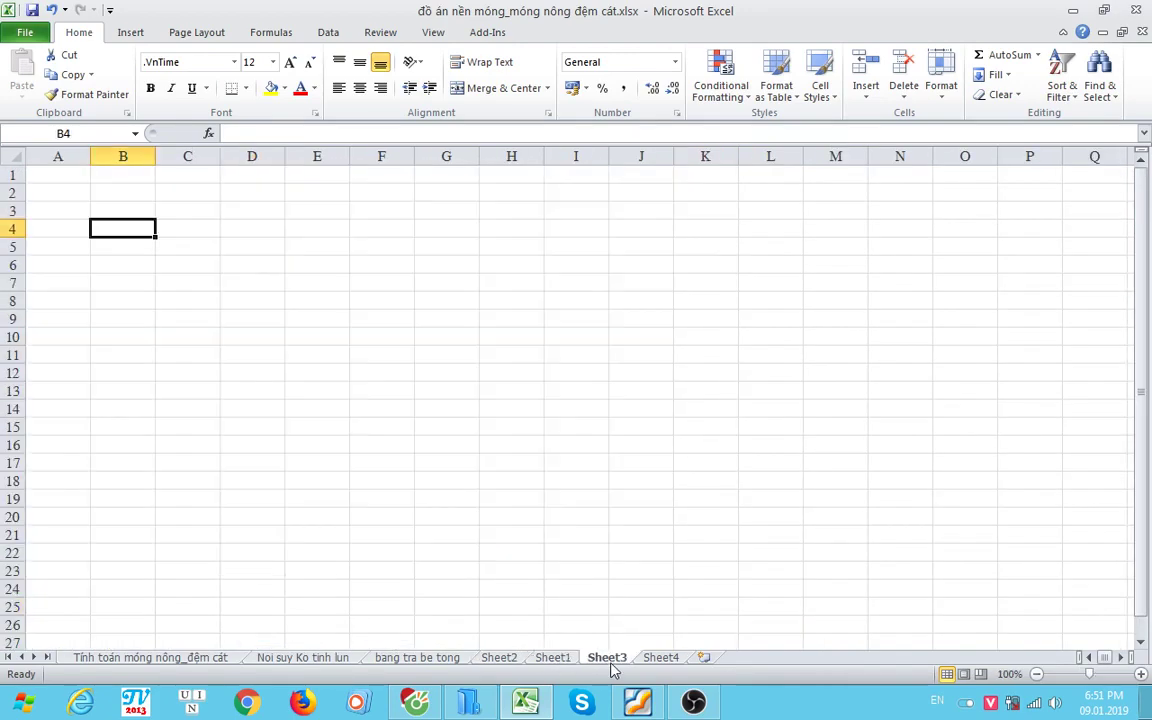
click(553, 657)
scroll(306, 383, down, 1)
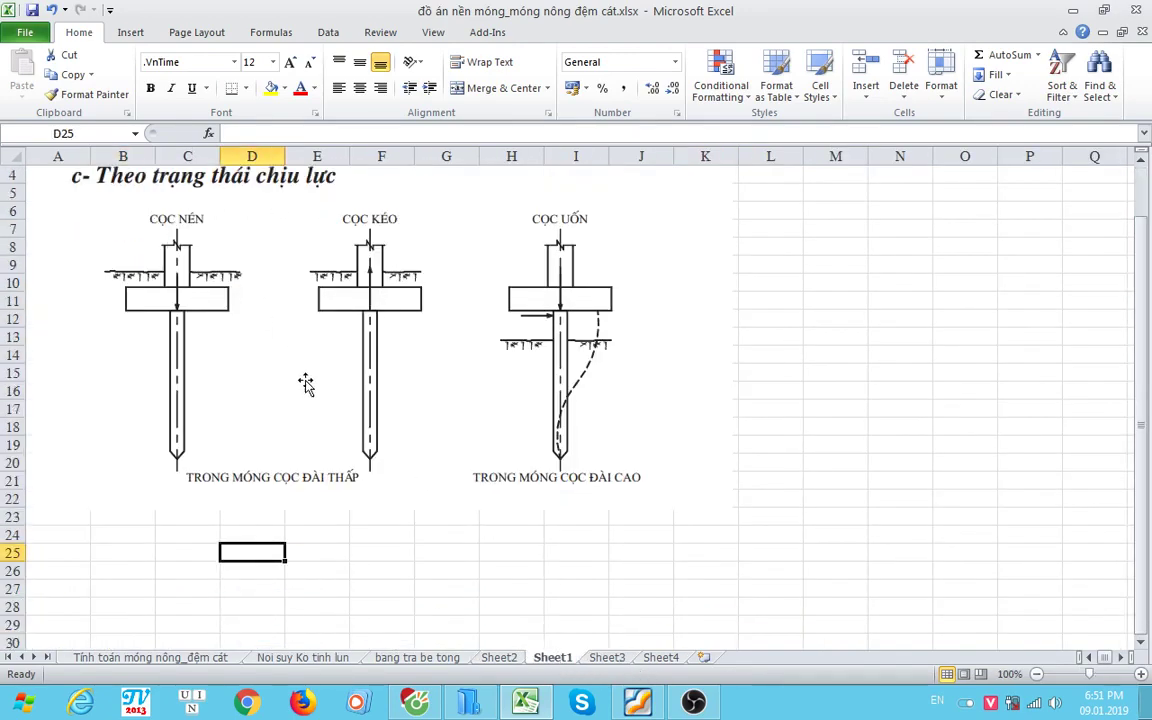
scroll(160, 282, up, 1)
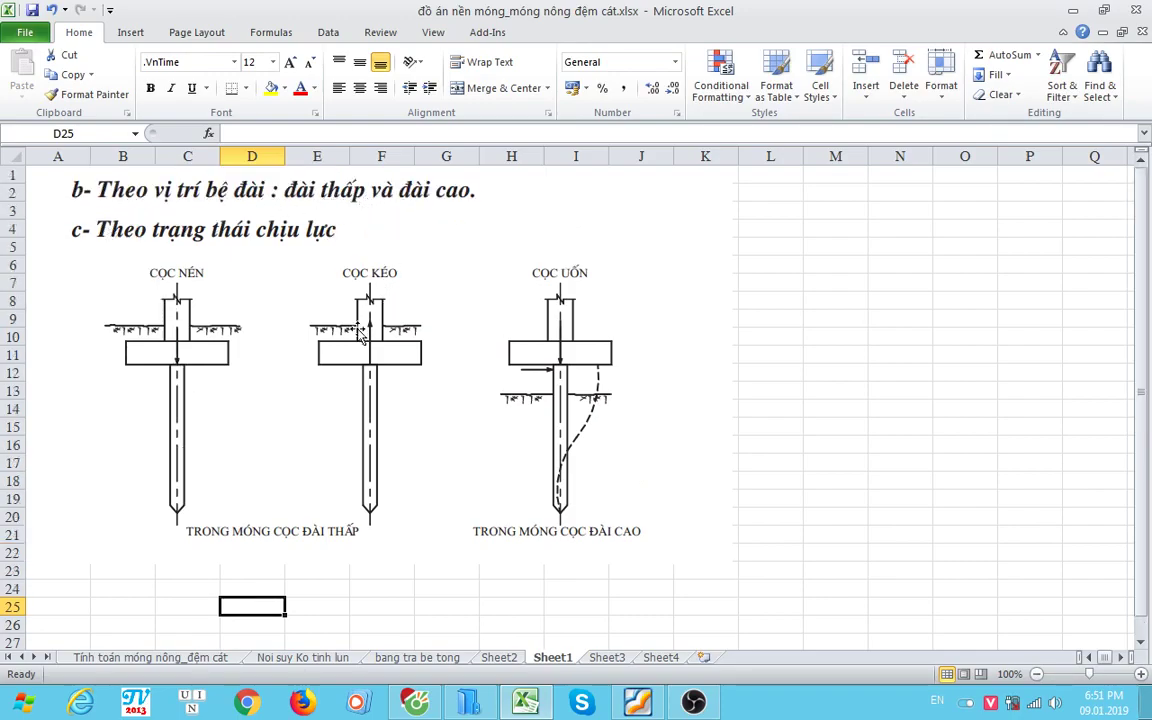
scroll(320, 355, down, 4)
scroll(311, 360, up, 4)
scroll(330, 380, down, 1)
scroll(469, 422, up, 1)
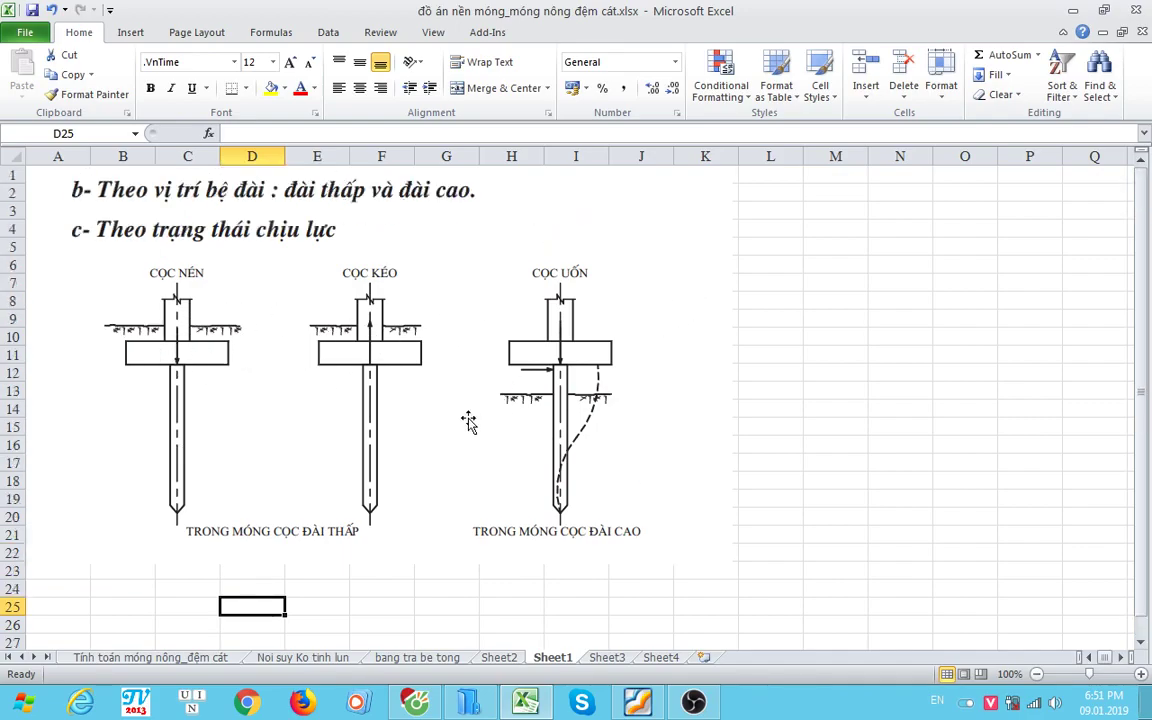